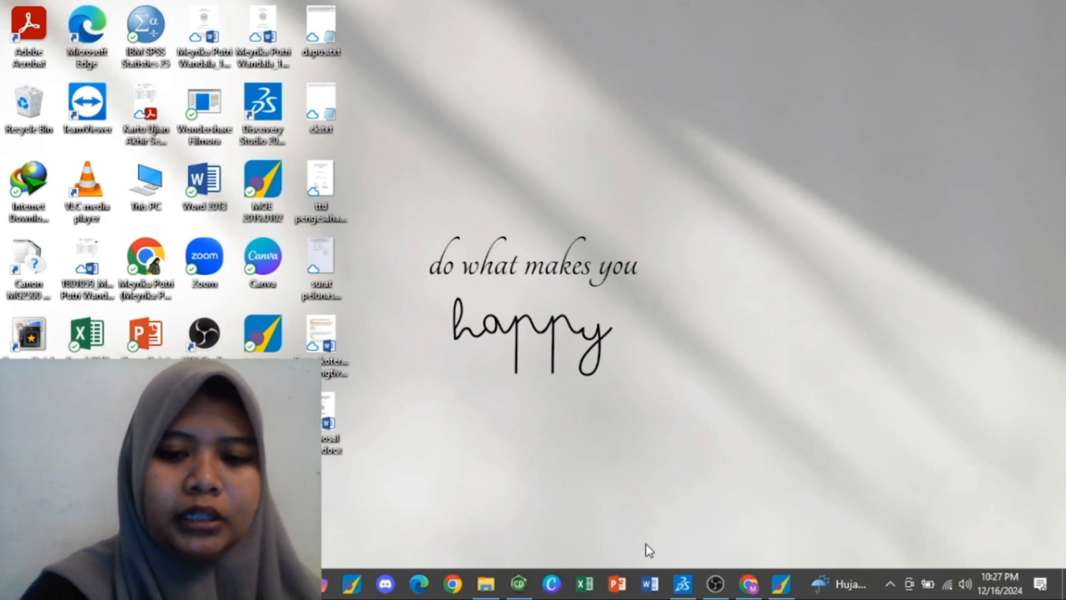
# Step: Switch to Chrome and review the file formats available for downloading the 3ERT structure on RCSB PDB
pyautogui.click(748, 584)
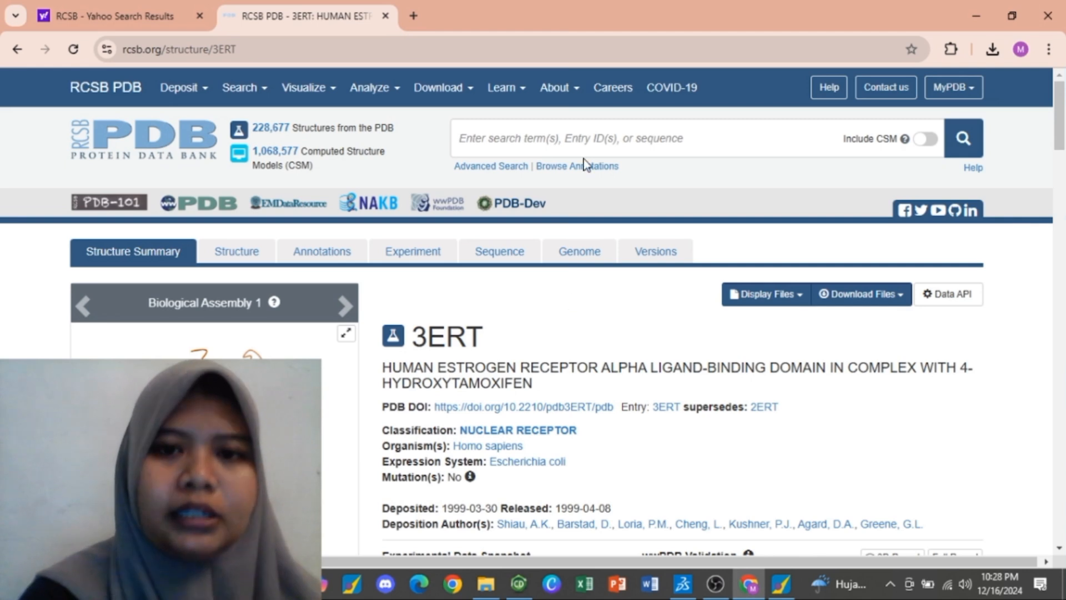
pyautogui.click(565, 144)
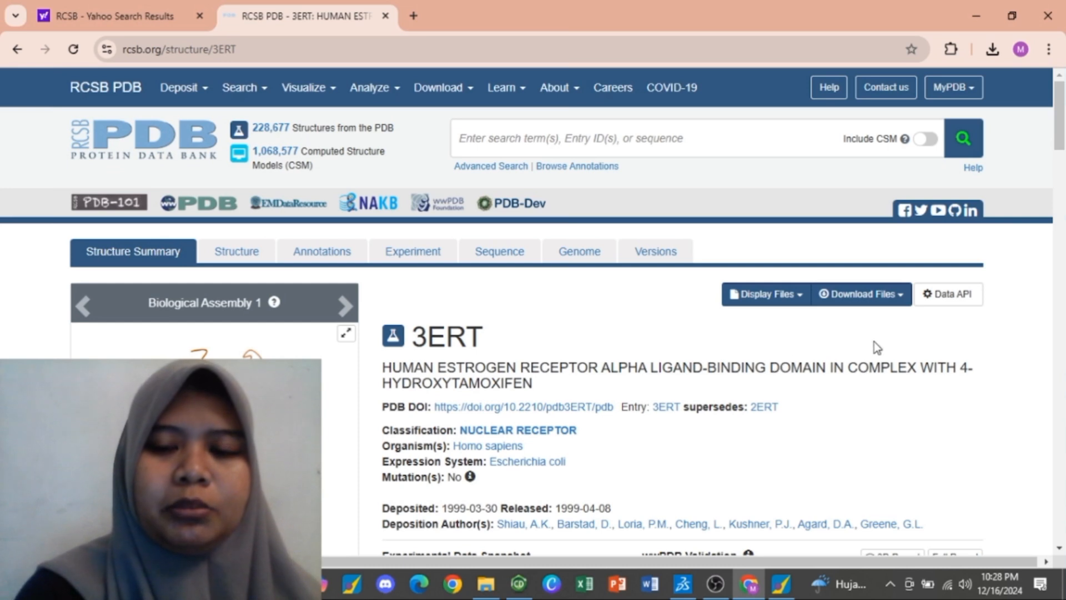
pyautogui.click(876, 300)
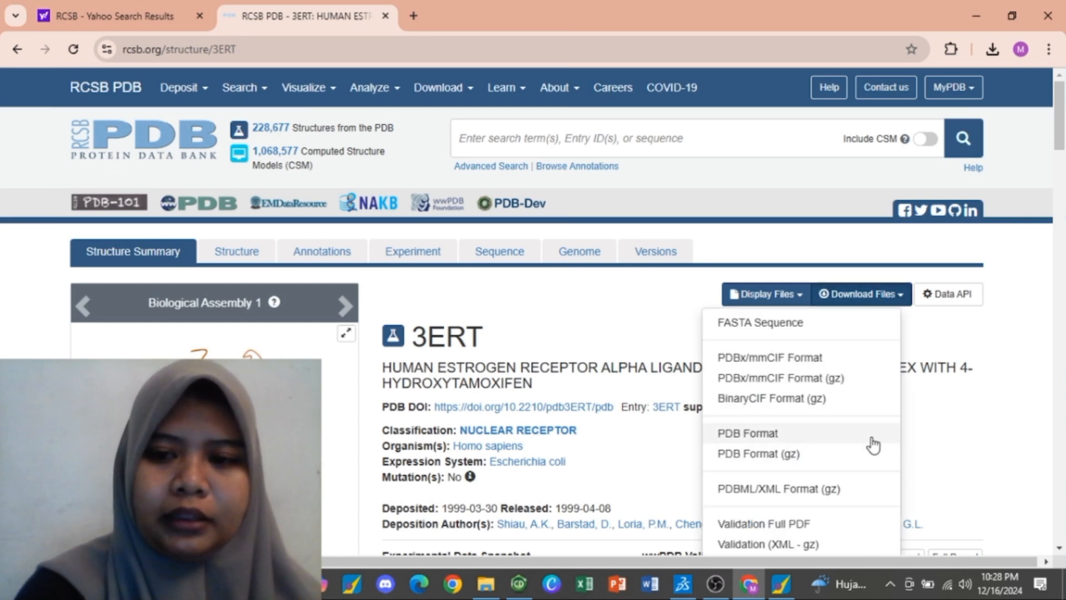
pyautogui.click(954, 451)
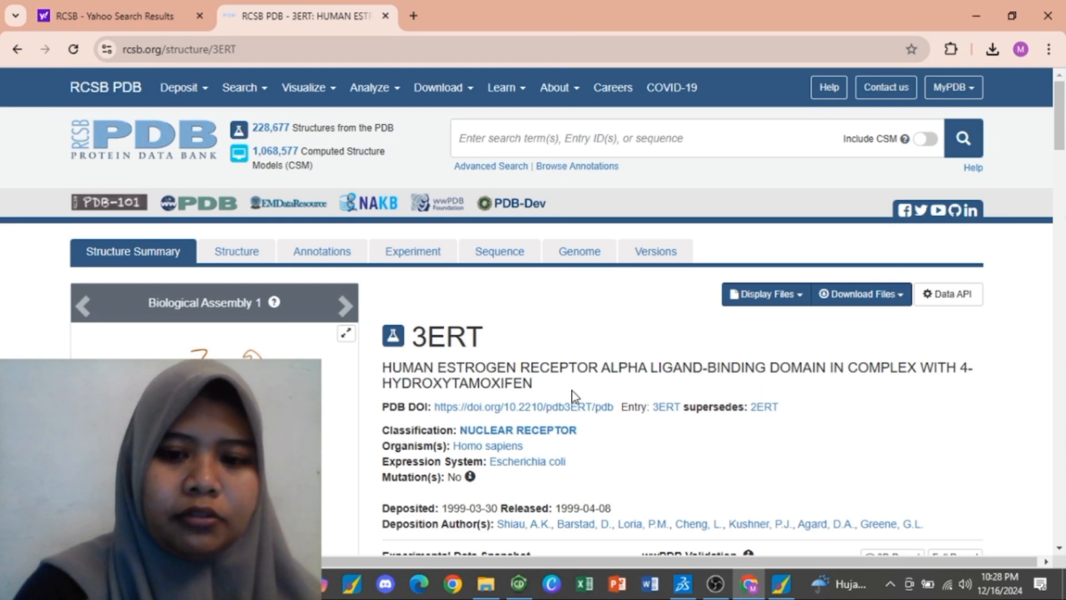
# Step: Switch to Discovery Studio Visualizer and open the protein file 3ert.pdb
pyautogui.click(683, 592)
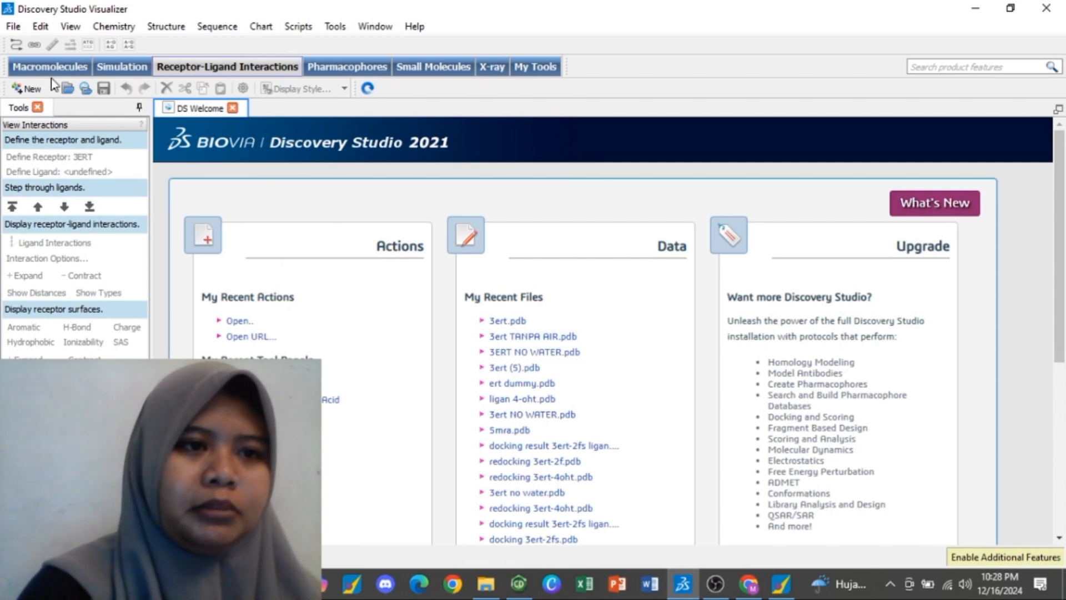
pyautogui.click(13, 28)
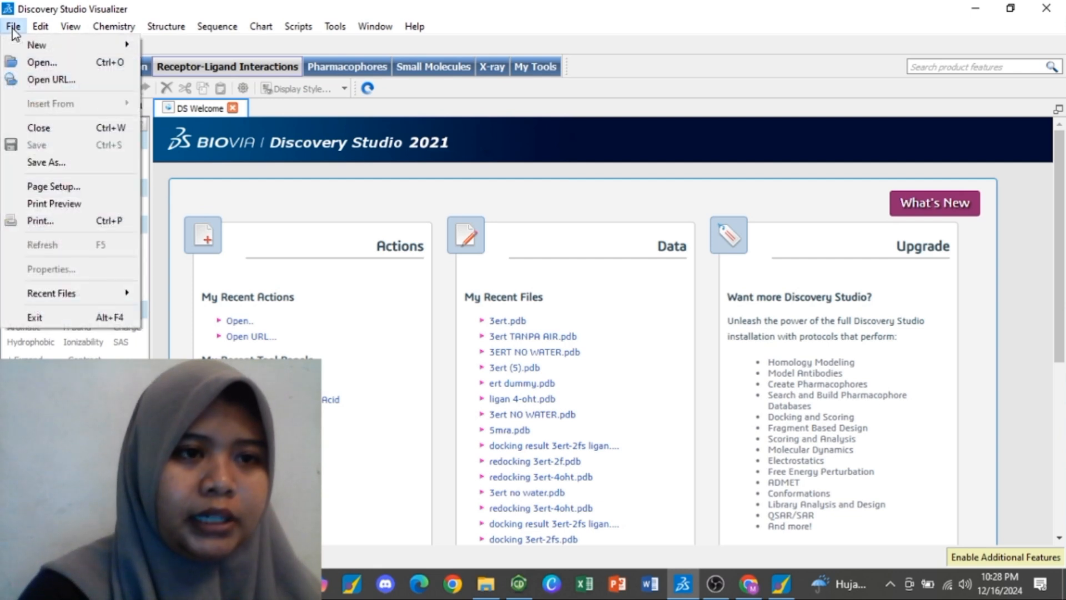
pyautogui.click(35, 63)
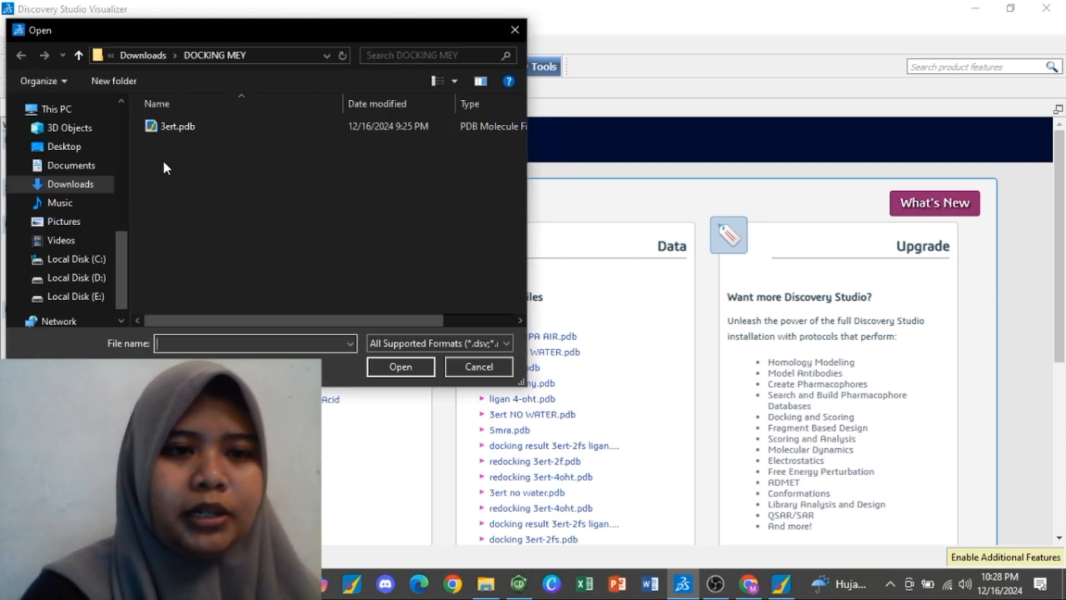
pyautogui.click(173, 127)
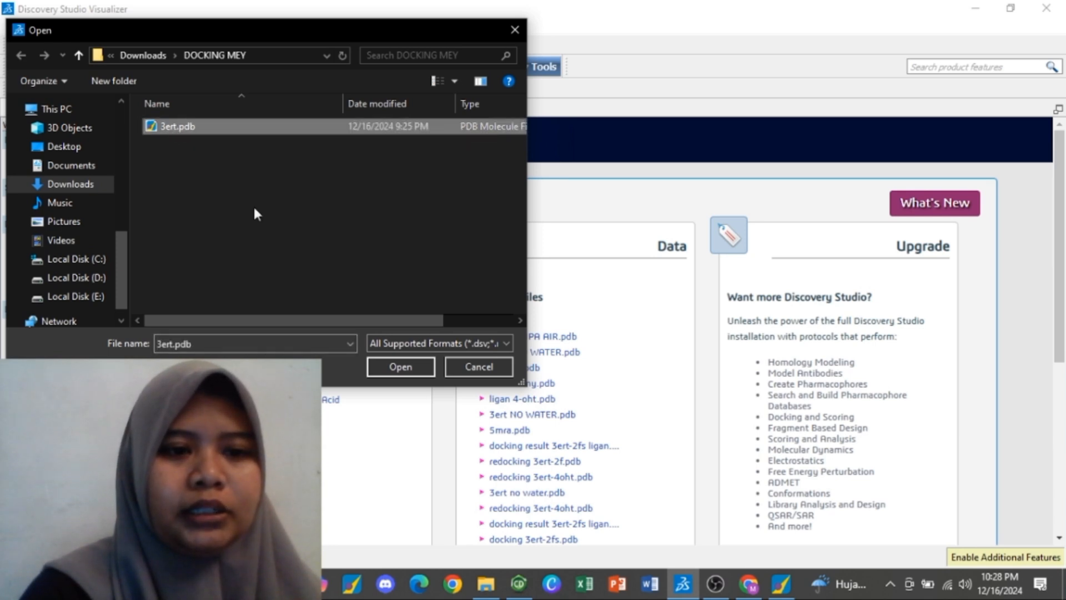
pyautogui.click(397, 361)
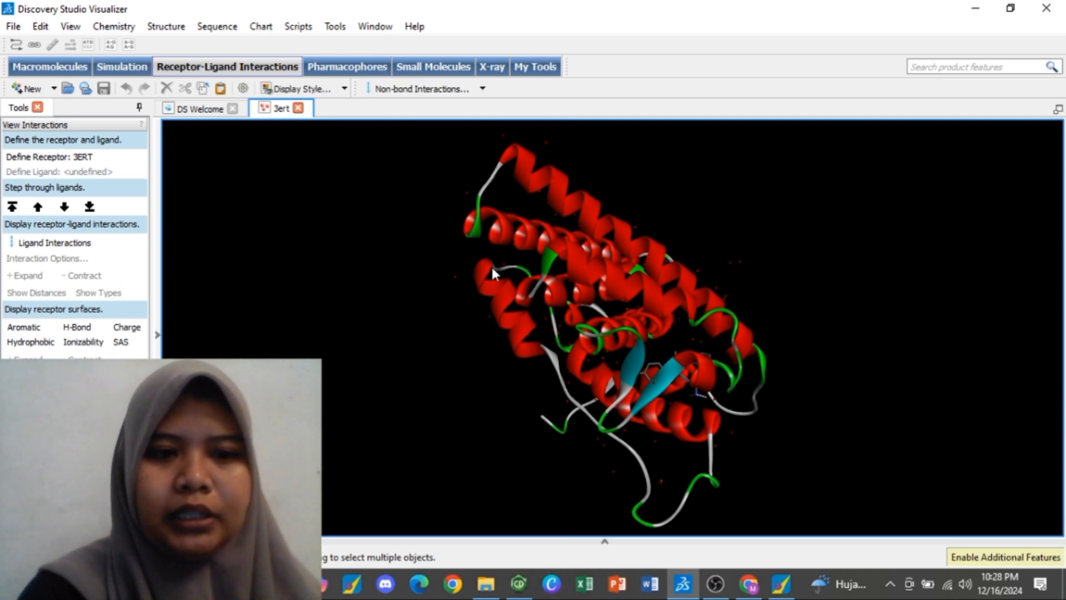
# Step: Expand the structure hierarchy beside the 3D view and cut the Water group from 3ERT
pyautogui.click(158, 340)
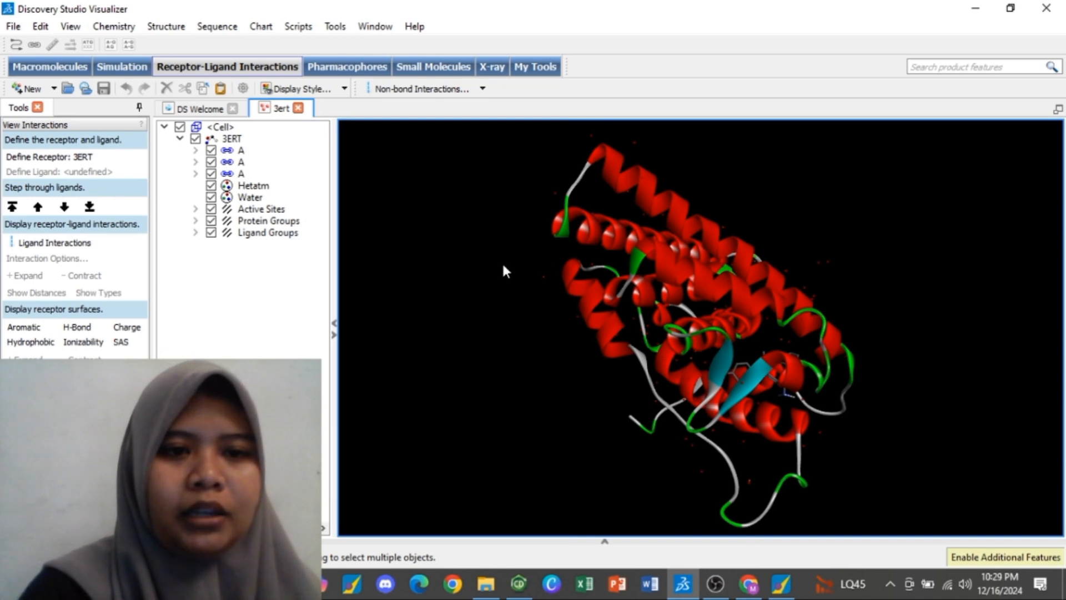
pyautogui.click(250, 199)
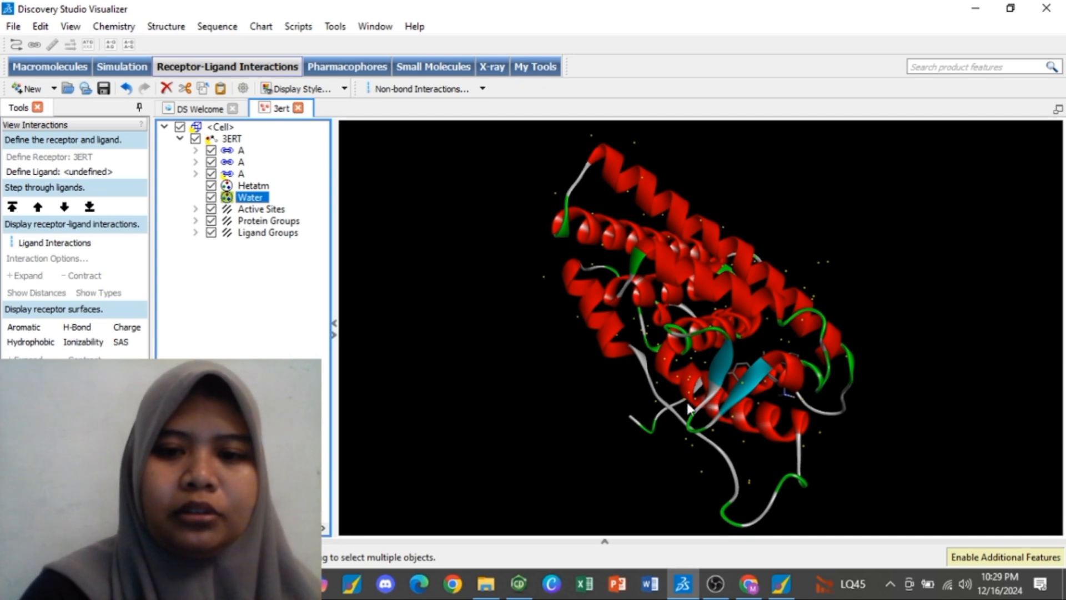
pyautogui.rightClick(242, 203)
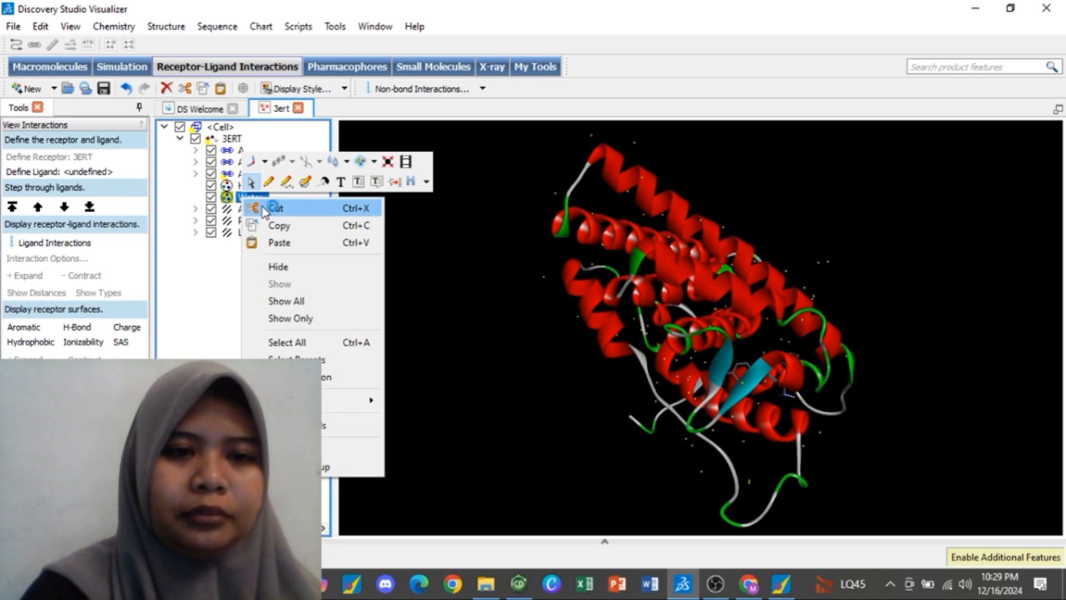
pyautogui.click(264, 213)
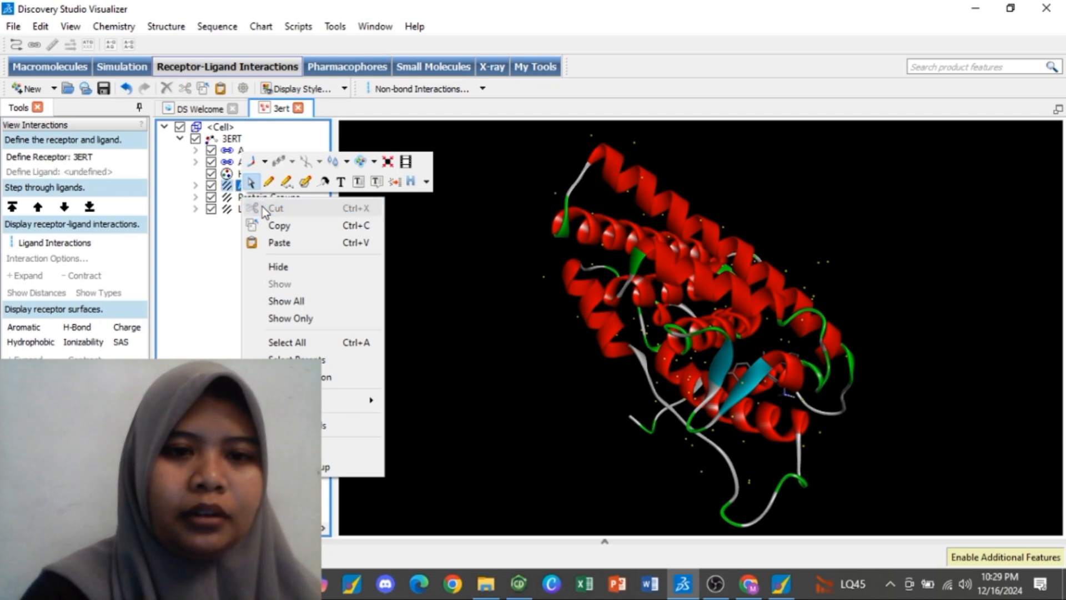
pyautogui.click(481, 287)
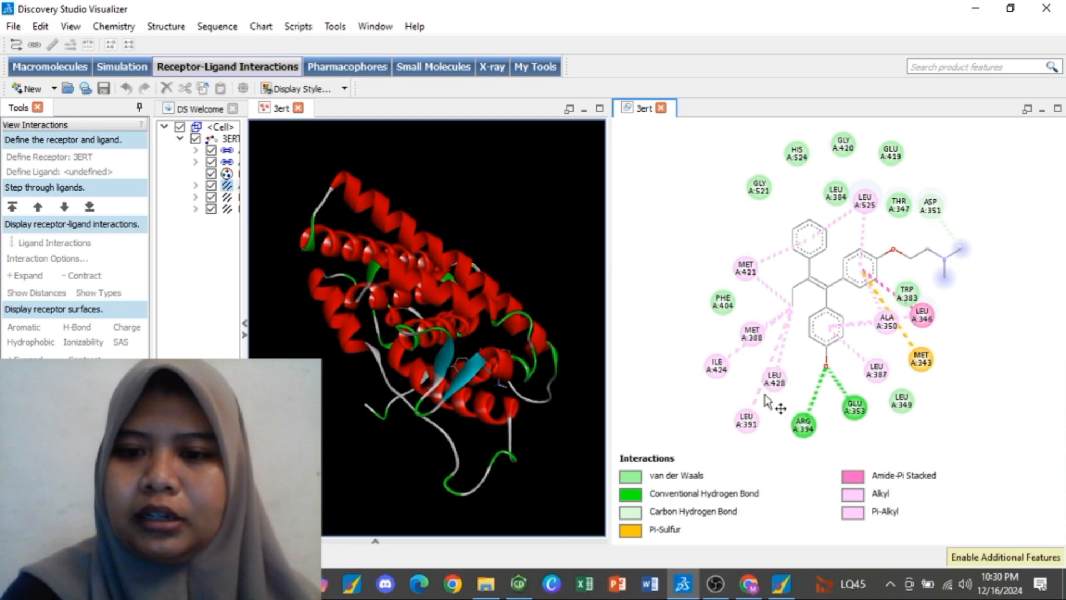
# Step: Show the interaction distance for residue ARG A:394 in the 2D ligand interaction diagram
pyautogui.doubleClick(804, 427)
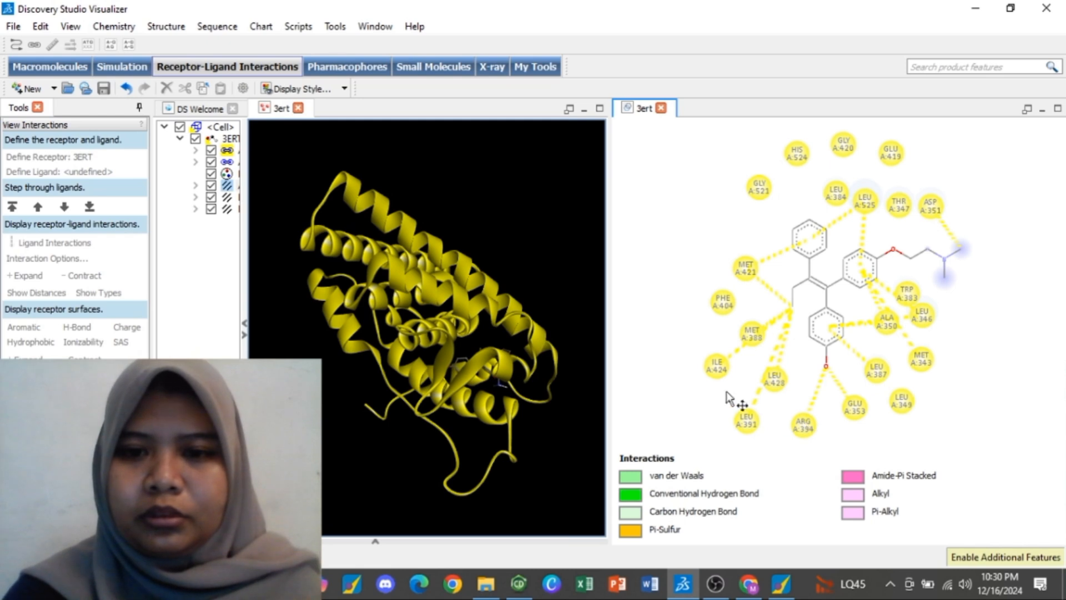
pyautogui.click(680, 392)
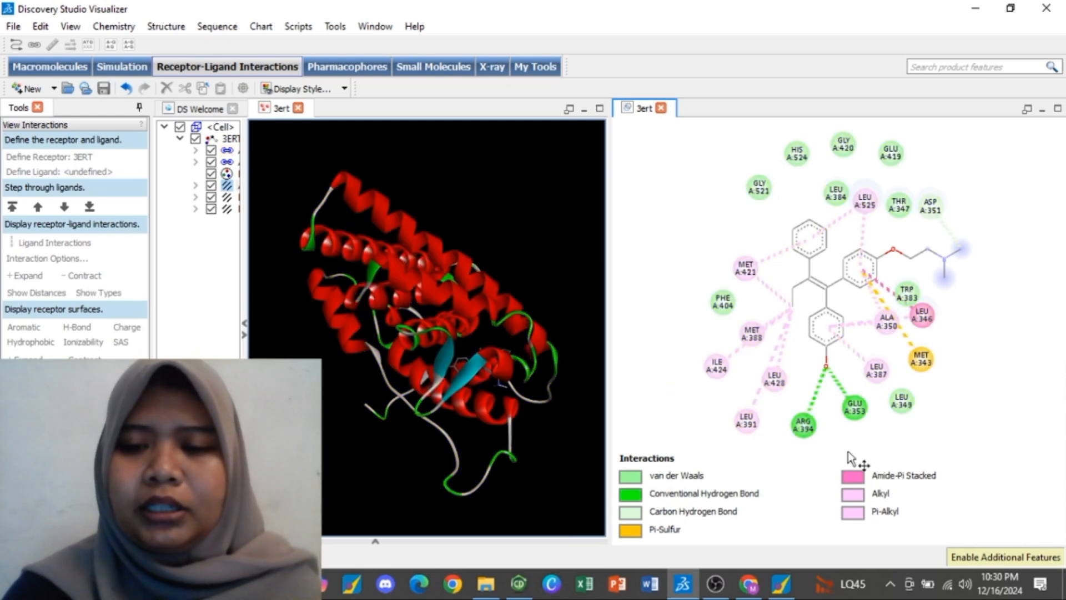
pyautogui.click(804, 426)
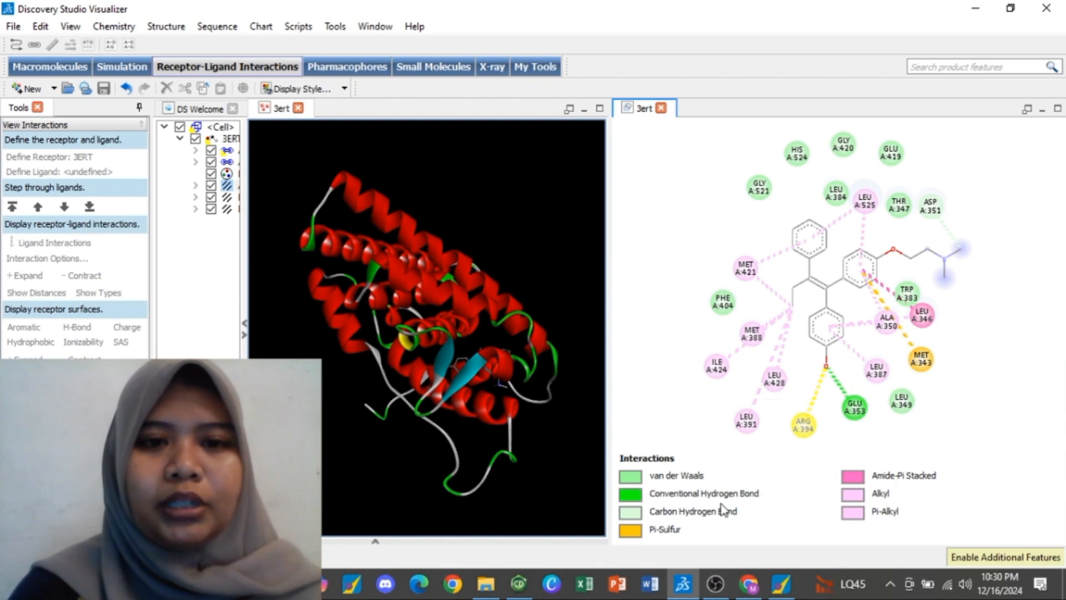
pyautogui.rightClick(801, 425)
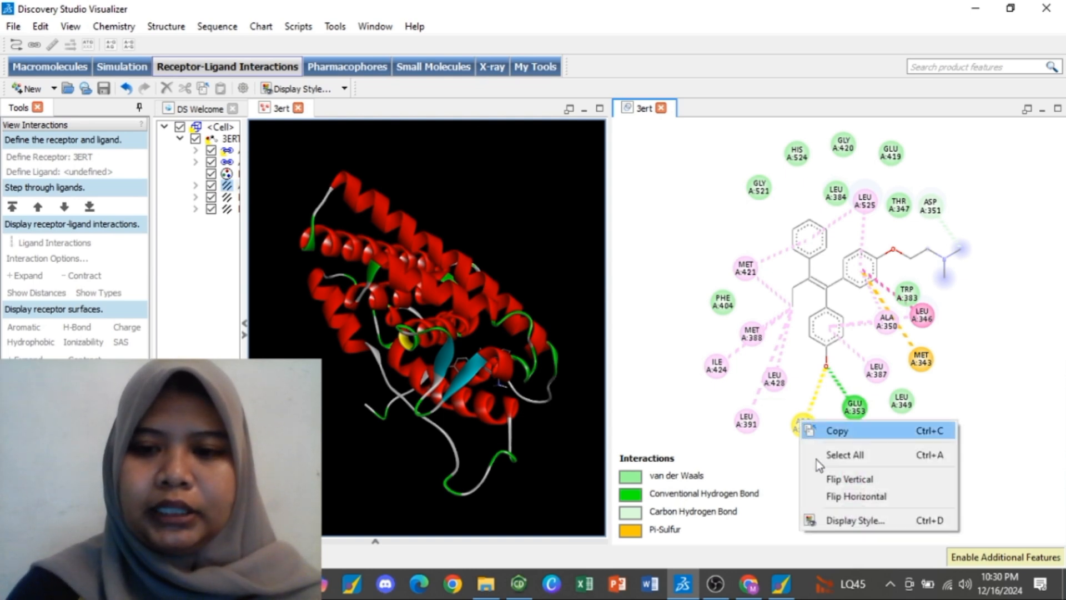
pyautogui.click(832, 520)
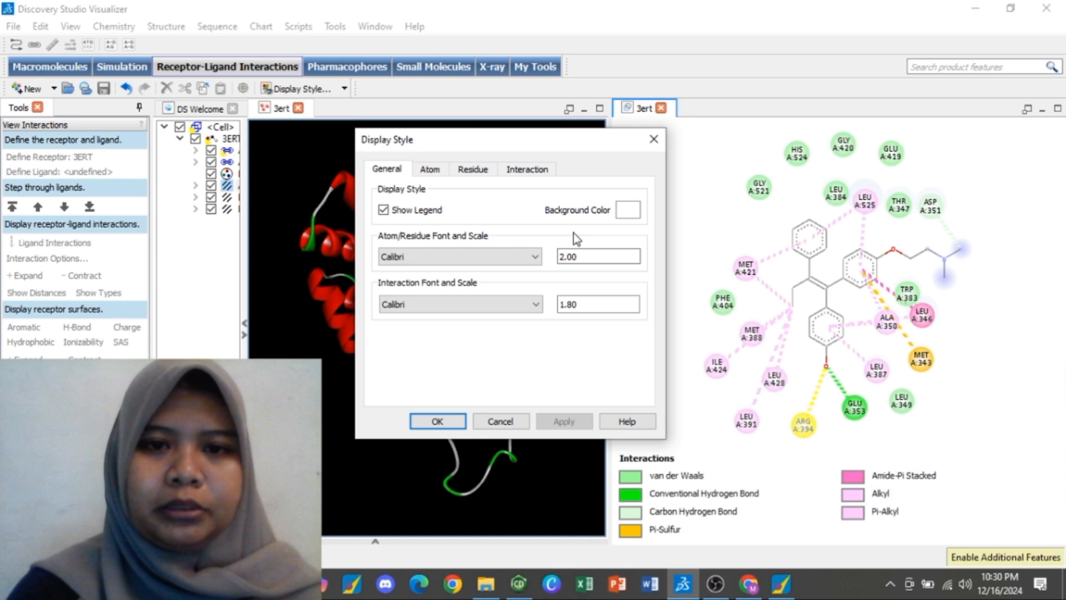
pyautogui.click(528, 169)
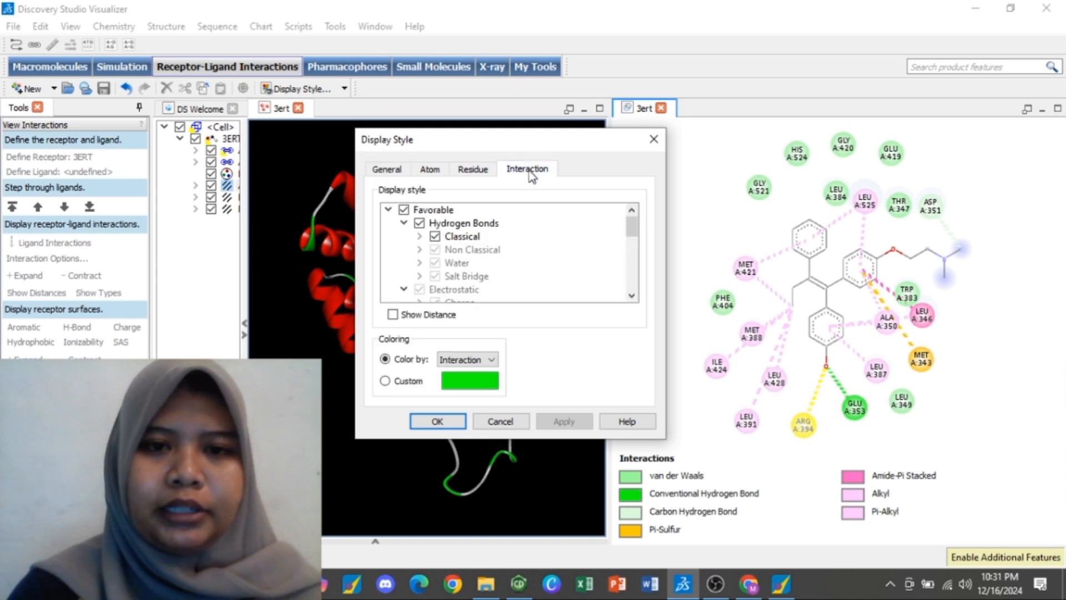
pyautogui.click(394, 316)
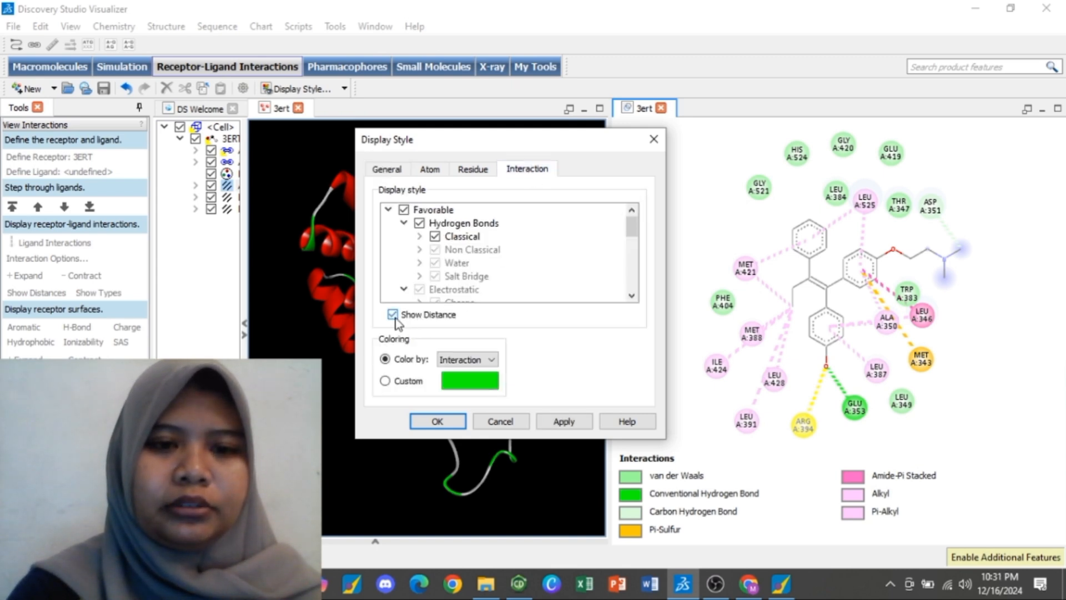
pyautogui.click(437, 423)
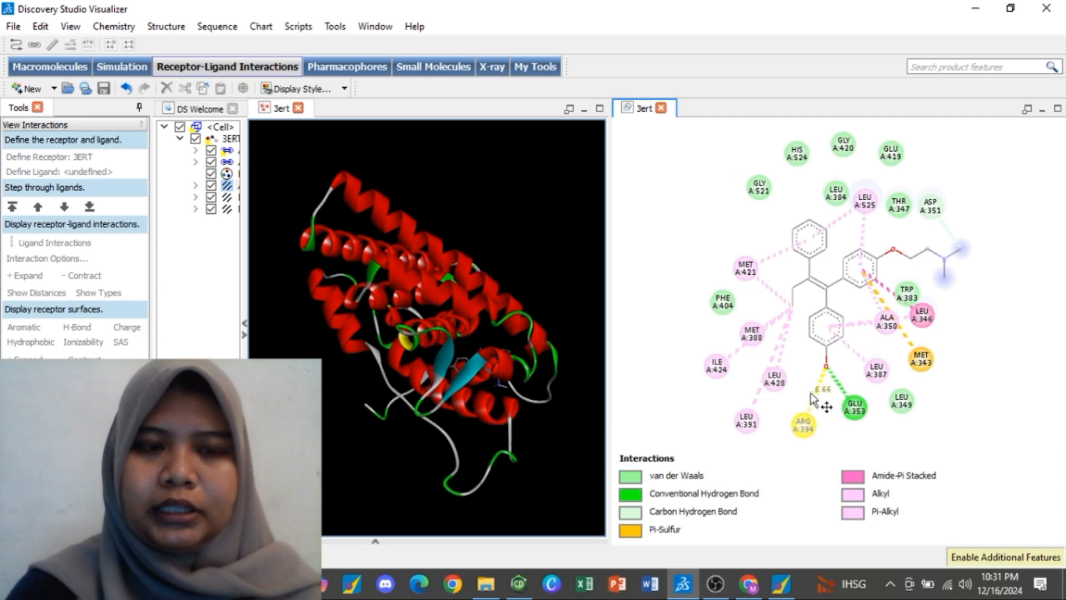
# Step: Show the interaction distance for residue GLU A:353 in the 2D diagram and clear the selection
pyautogui.rightClick(854, 416)
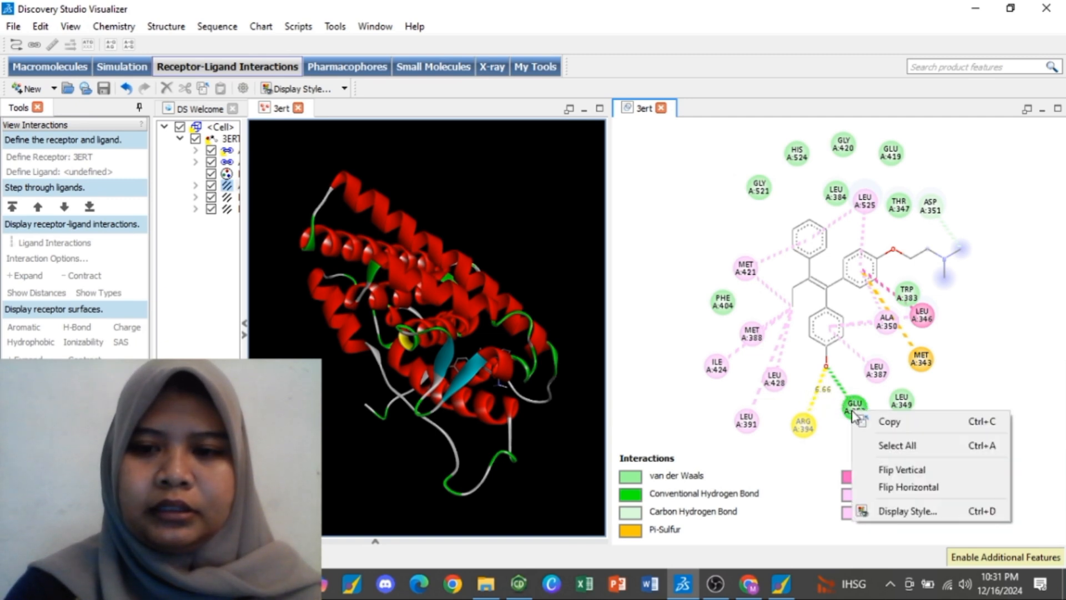
pyautogui.click(845, 415)
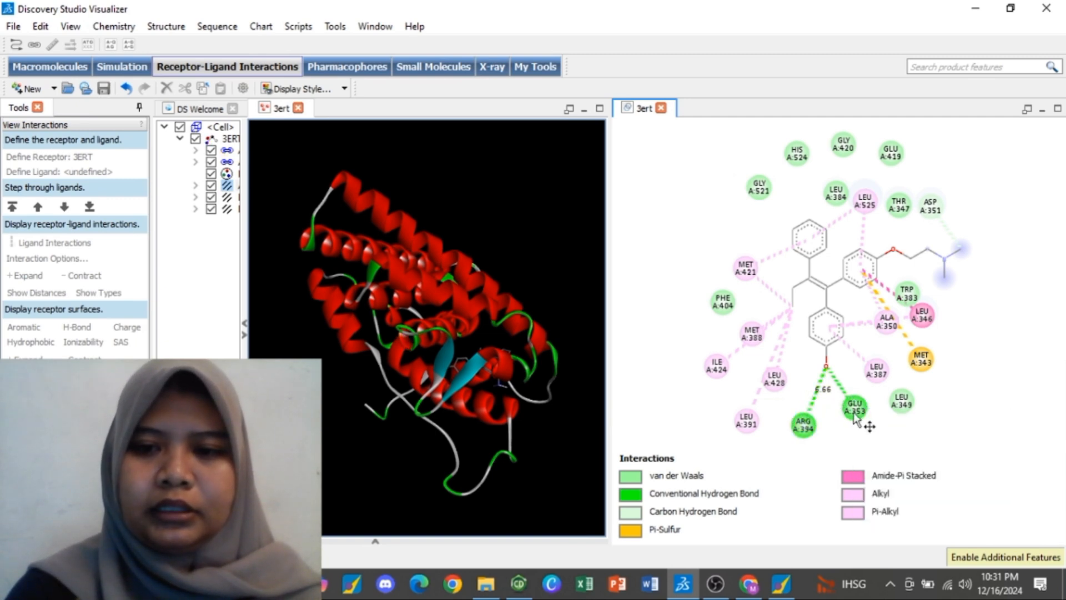
pyautogui.rightClick(854, 417)
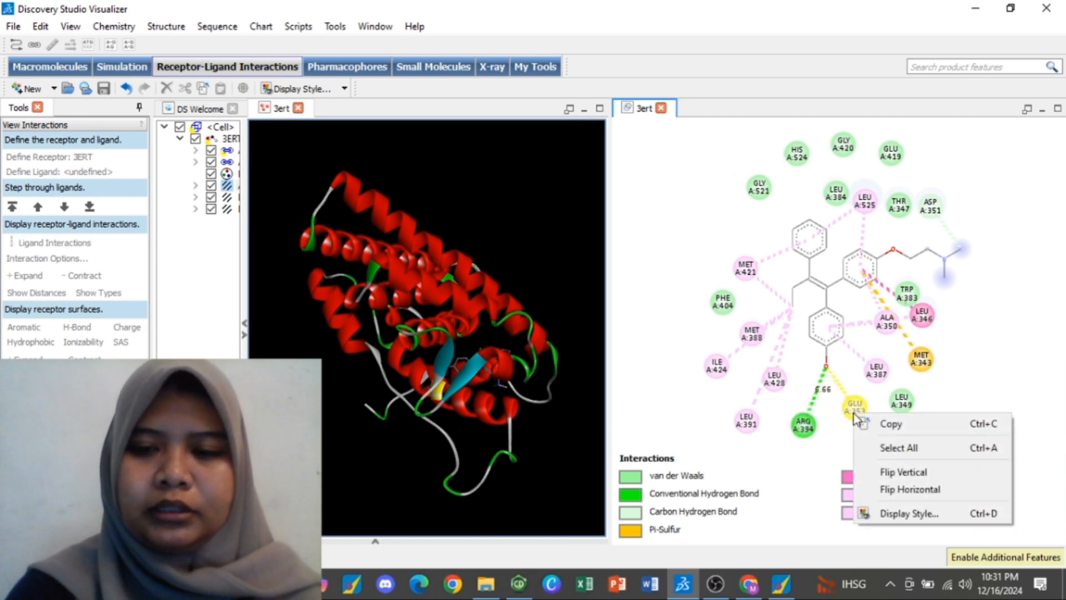
pyautogui.click(886, 514)
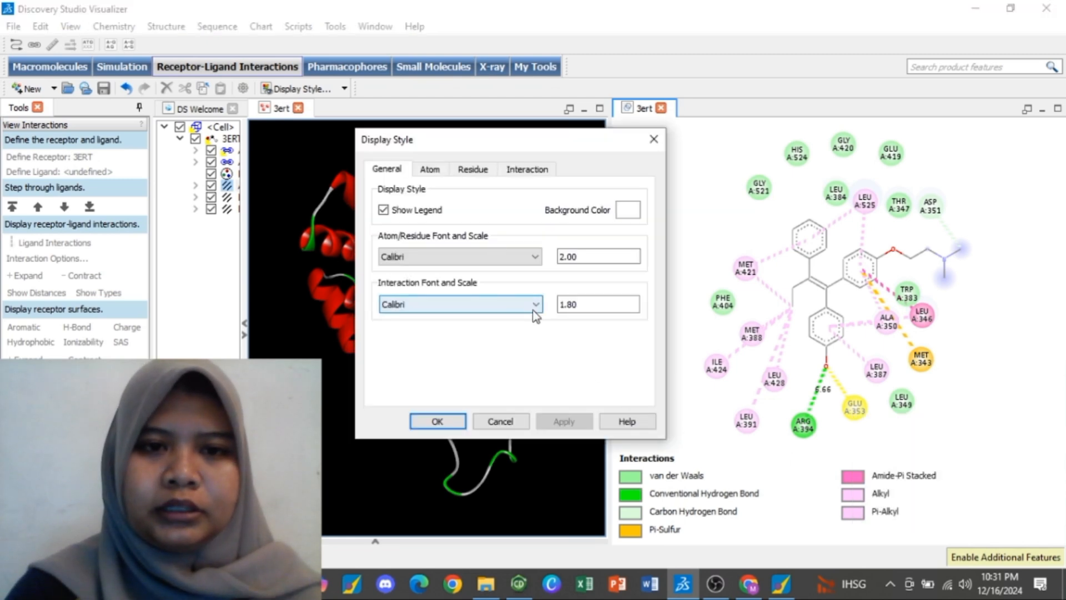
pyautogui.click(515, 172)
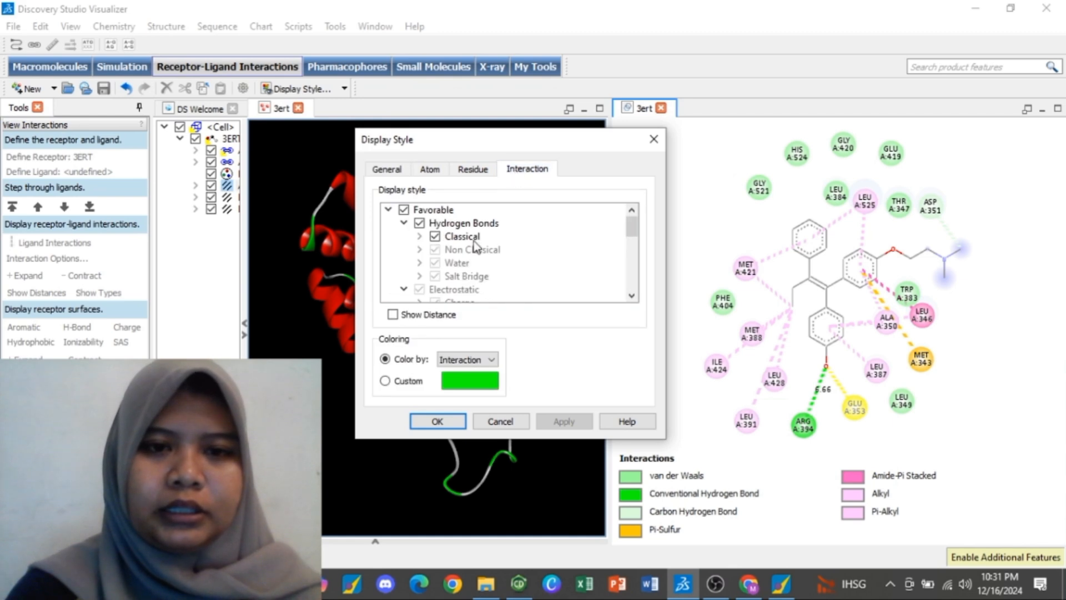
pyautogui.click(393, 315)
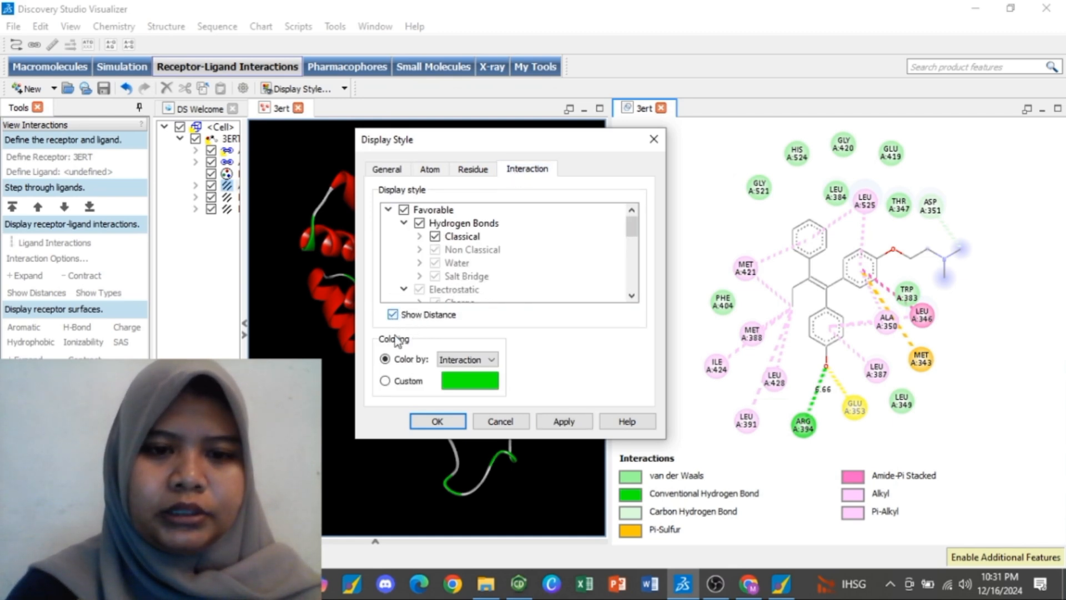
pyautogui.click(425, 421)
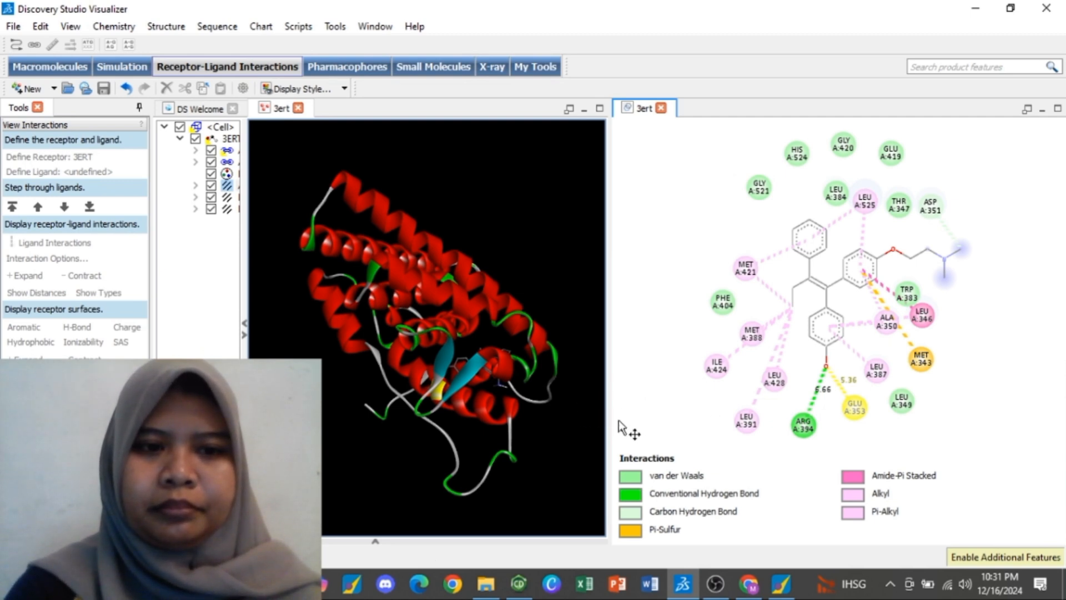
pyautogui.click(526, 433)
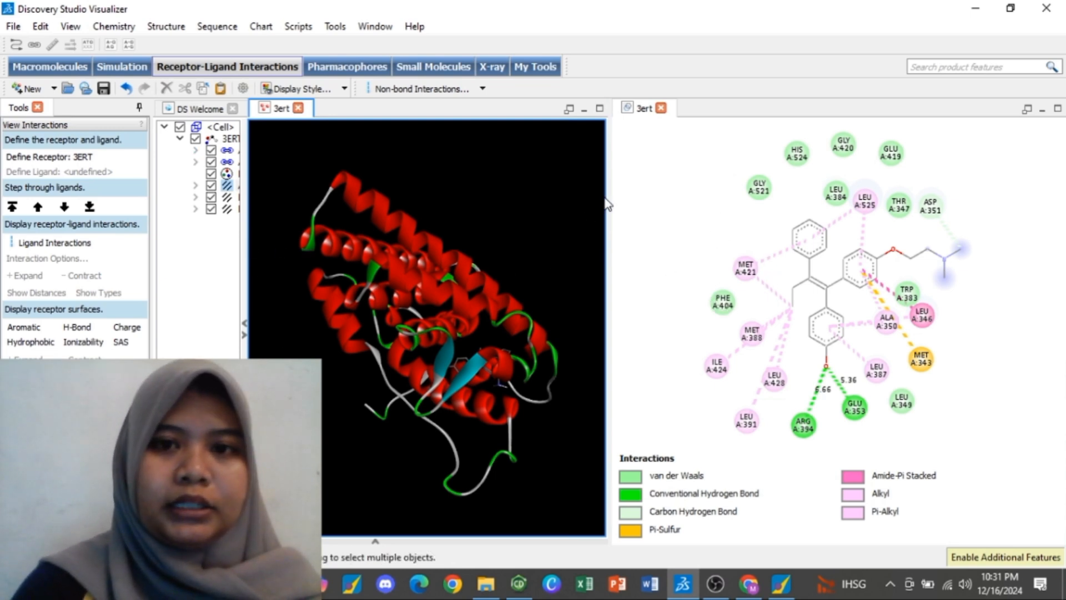
# Step: Save the 2D ligand interaction diagram as an image file named 3ert in the DOCKING MEY folder, up to the image size settings
pyautogui.click(666, 210)
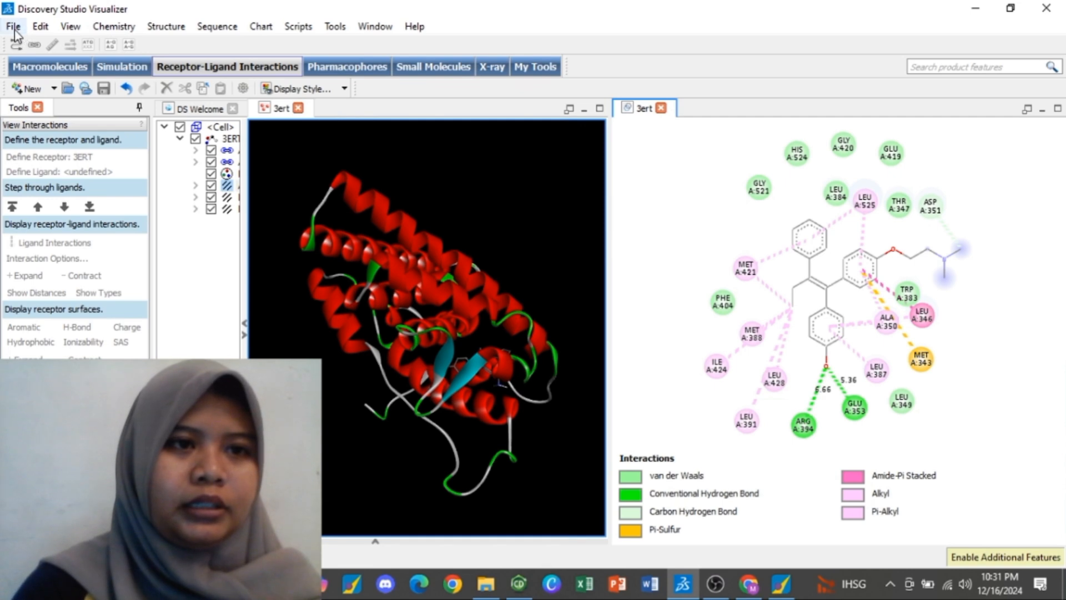
pyautogui.rightClick(652, 191)
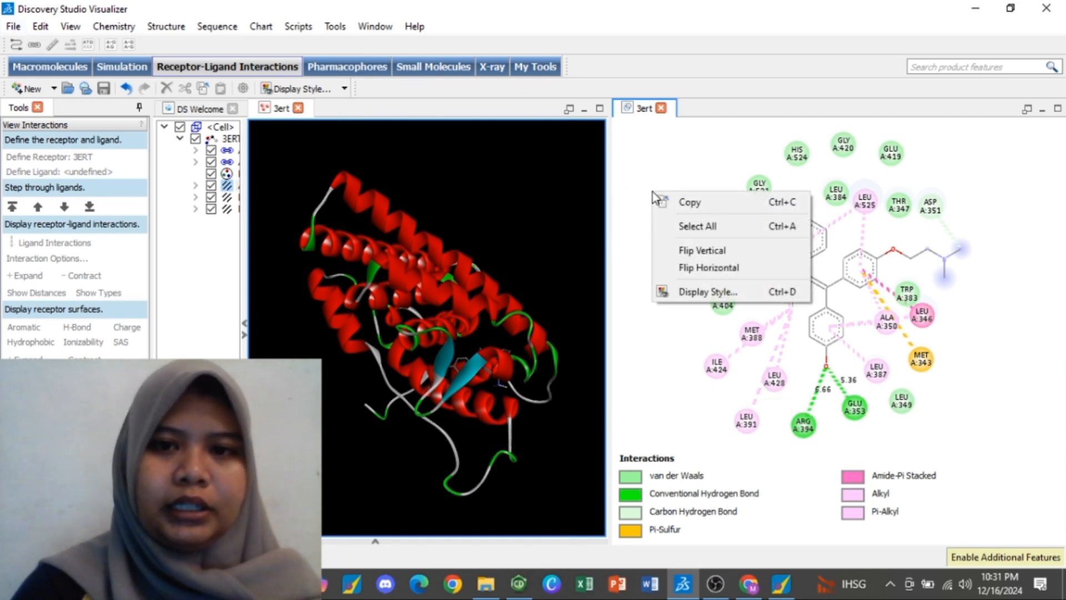
pyautogui.click(632, 155)
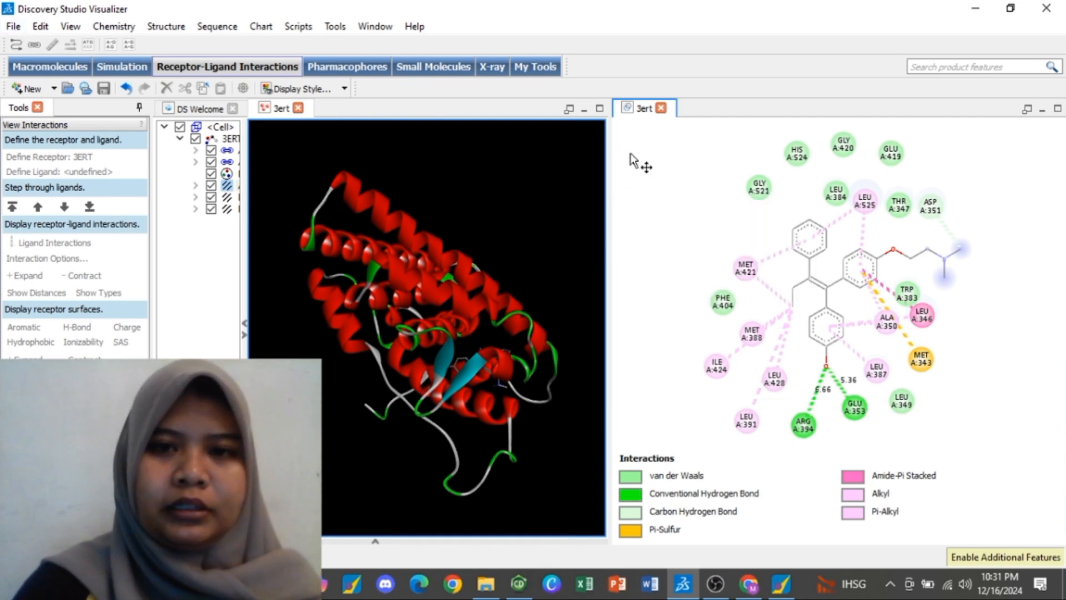
pyautogui.click(12, 26)
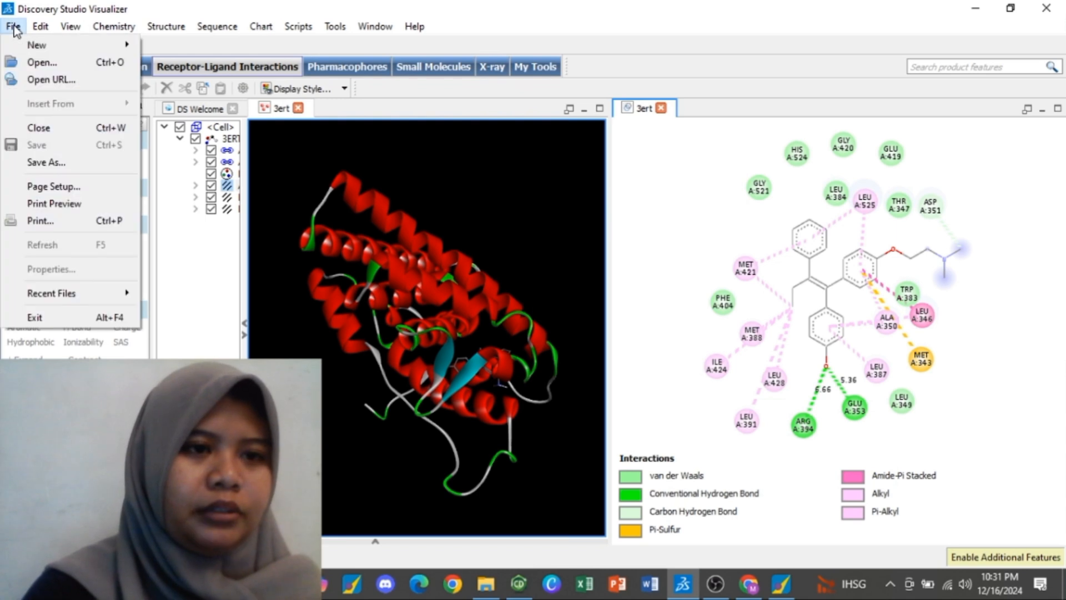
pyautogui.click(41, 161)
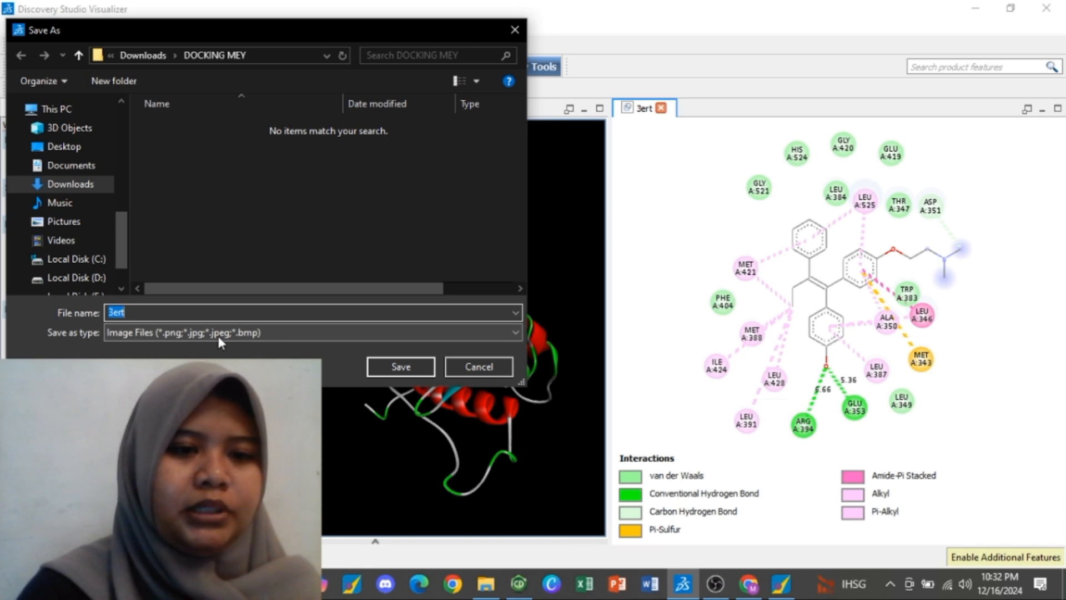
pyautogui.click(418, 369)
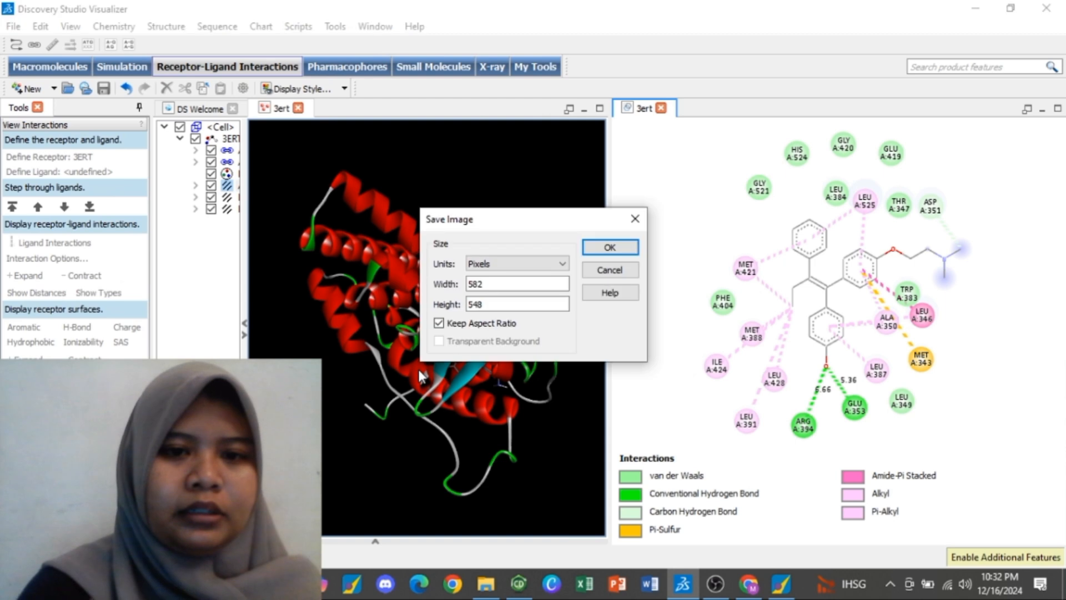
# Step: Set the exported image width to 2000 pixels with the aspect ratio kept and complete the image save
pyautogui.click(524, 282)
pyautogui.press('BackSpace')
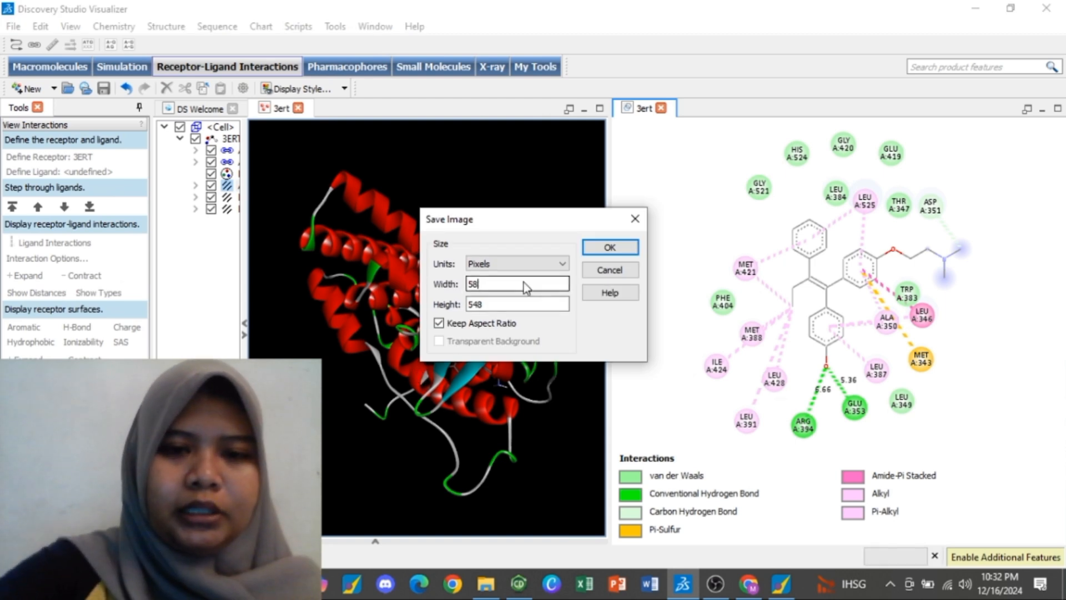
pyautogui.press('BackSpace')
pyautogui.press('BackSpace')
pyautogui.write('200')
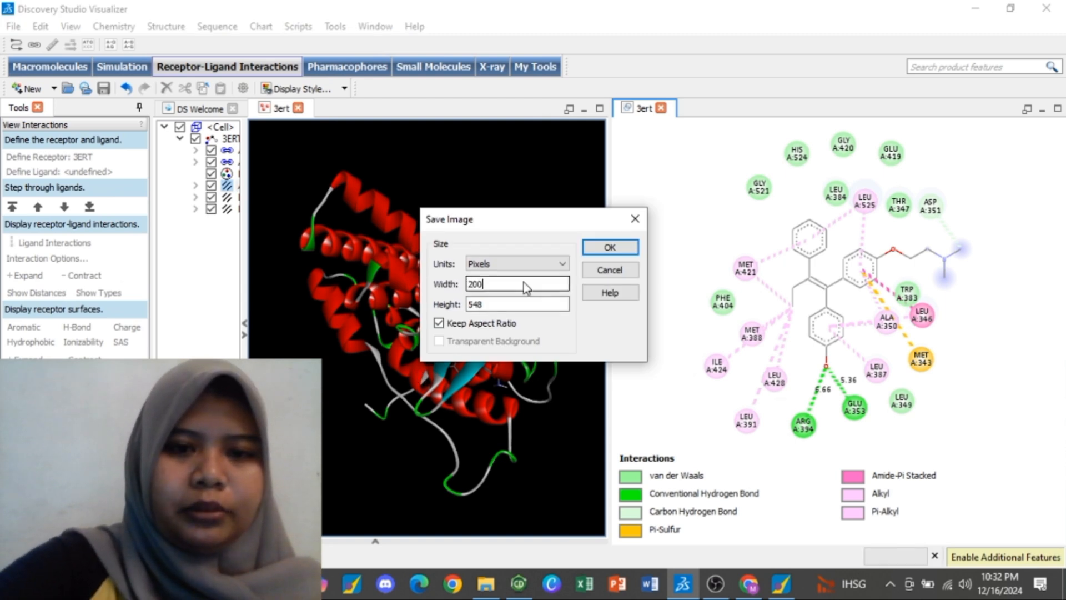
pyautogui.write('0')
pyautogui.click(526, 306)
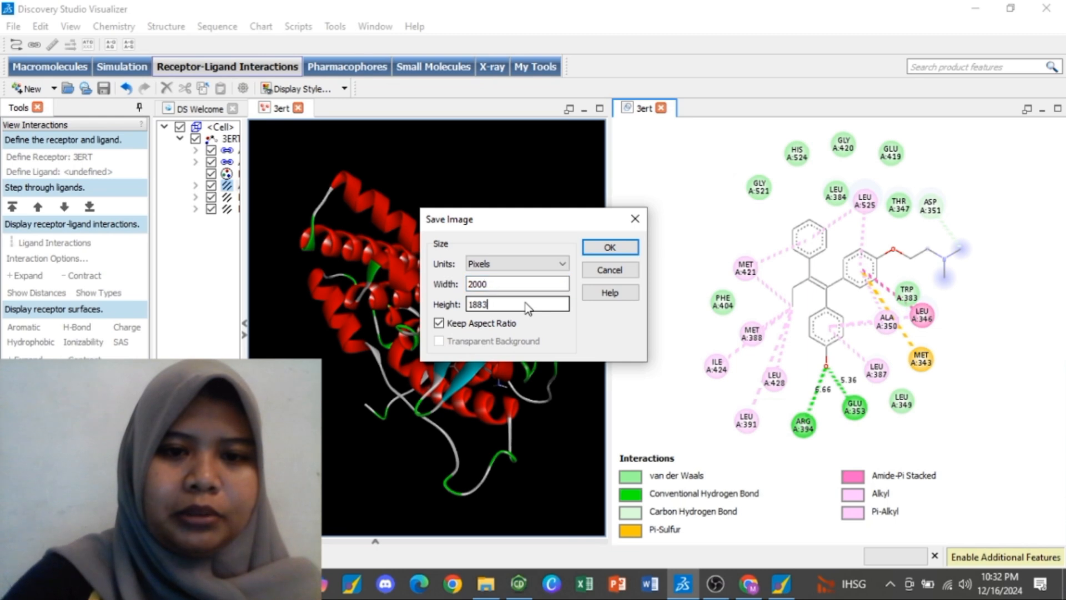
pyautogui.click(596, 255)
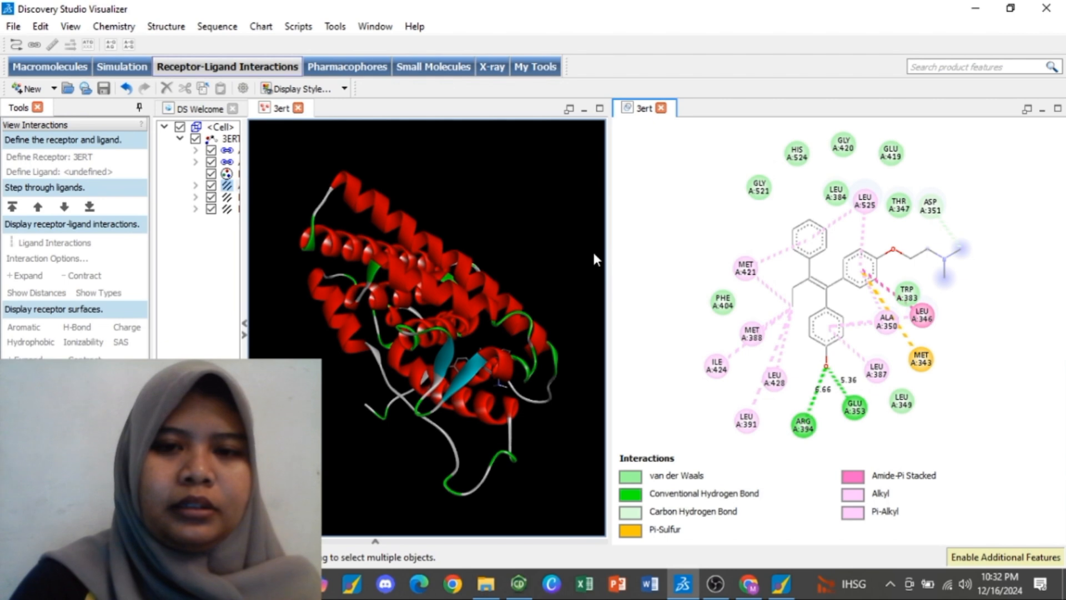
# Step: Close the 2D diagram and save the water-free 3ERT structure in Protein Data Bank format as 3ert TANPA AIR.pdb in DOCKING MEY
pyautogui.click(662, 109)
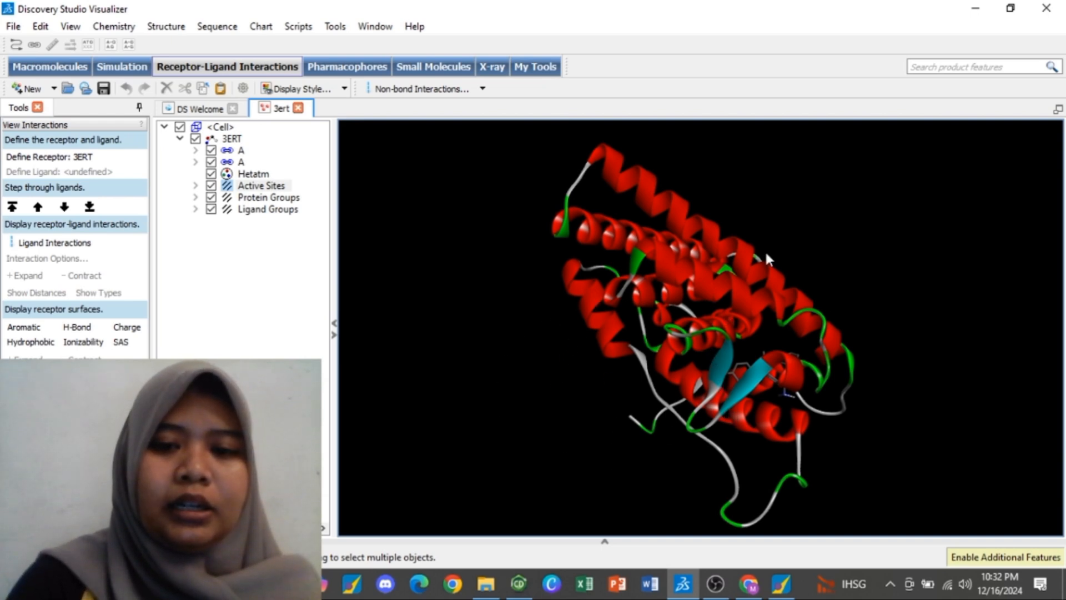
pyautogui.click(13, 27)
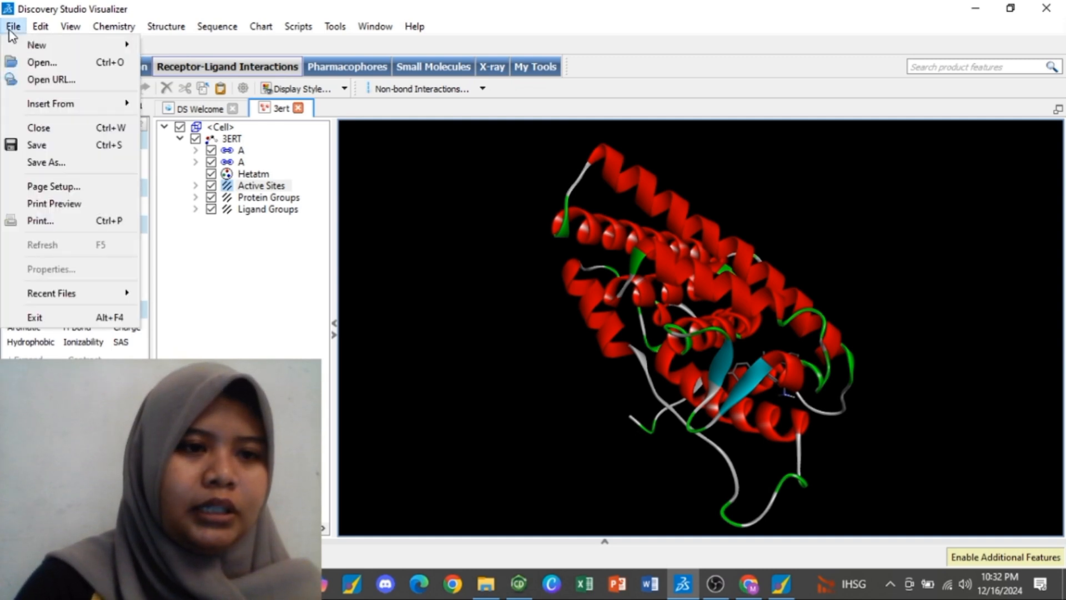
pyautogui.click(29, 161)
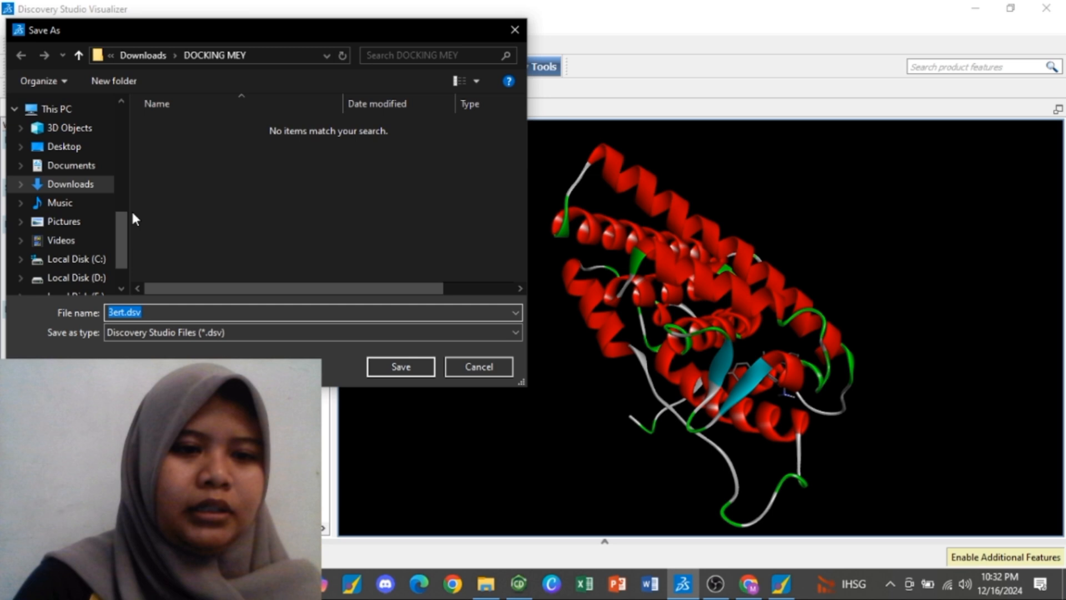
pyautogui.click(159, 332)
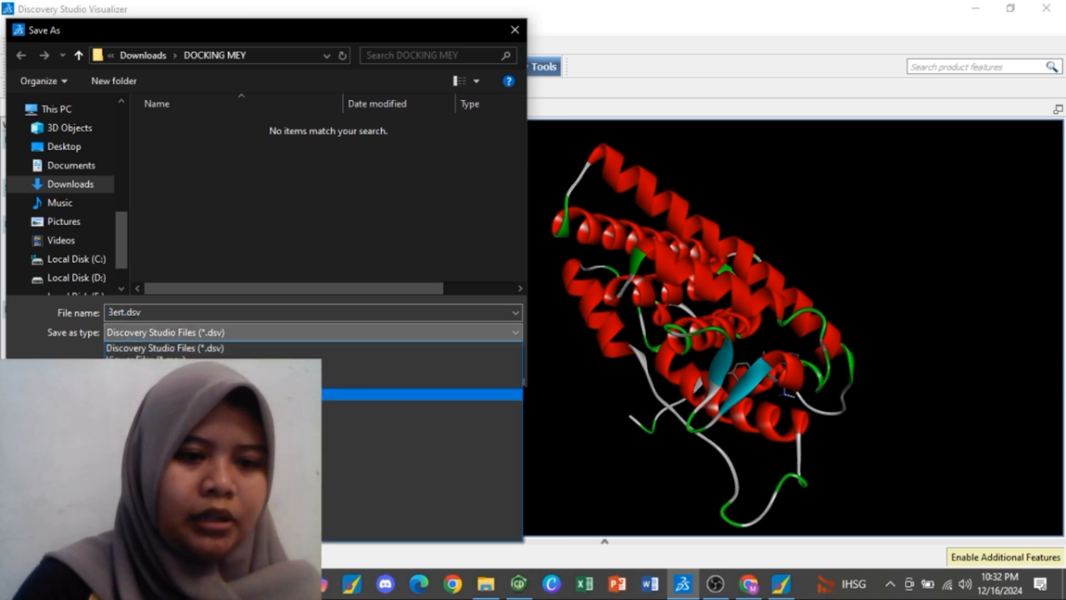
pyautogui.click(167, 394)
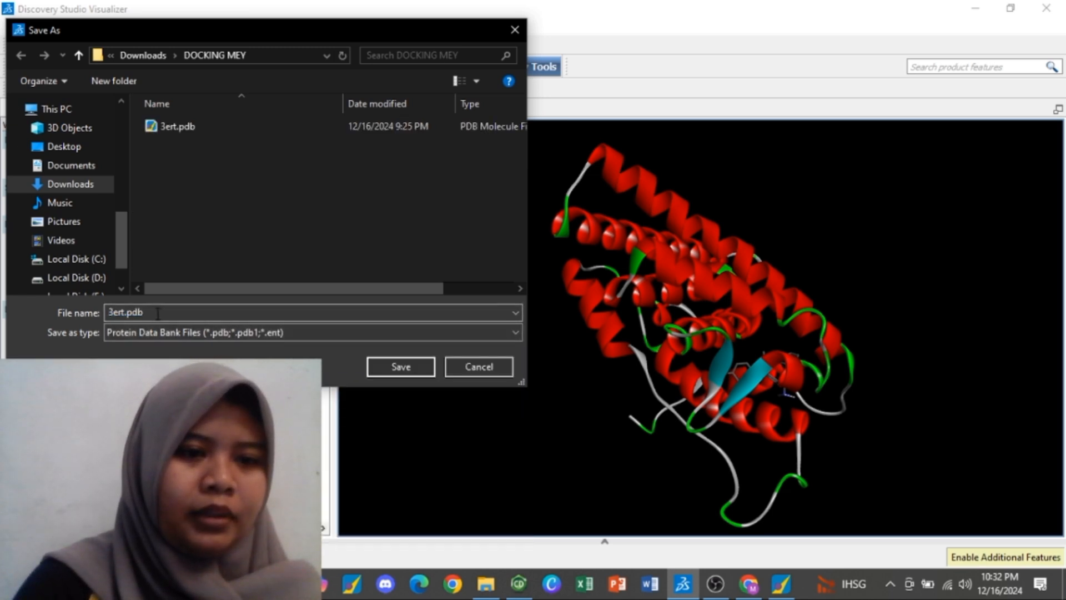
pyautogui.click(158, 313)
pyautogui.click(125, 313)
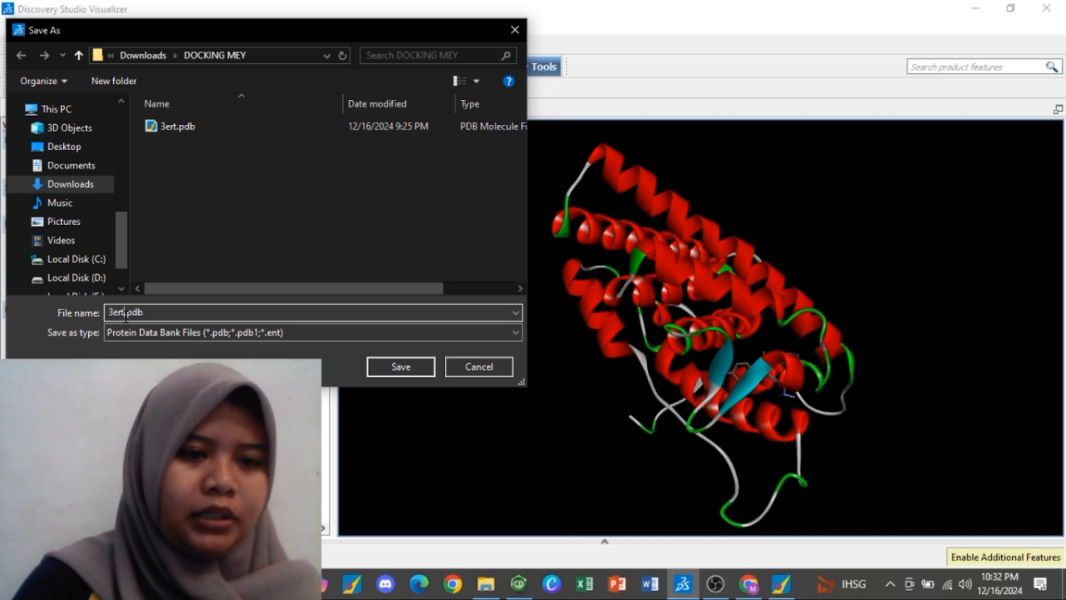
pyautogui.write('T')
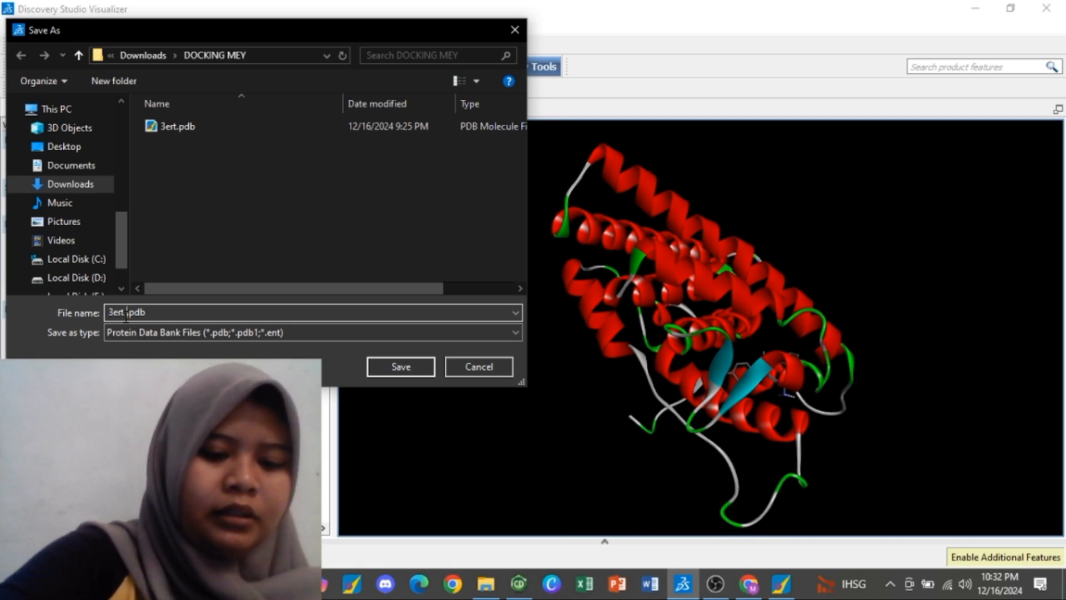
pyautogui.write('ANPA AI')
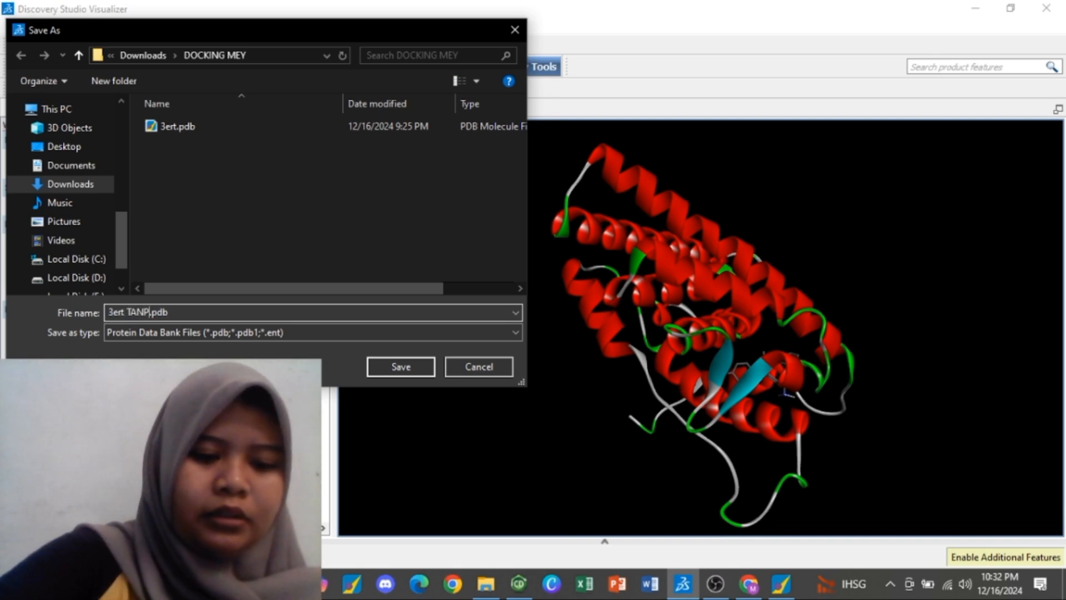
pyautogui.write('R')
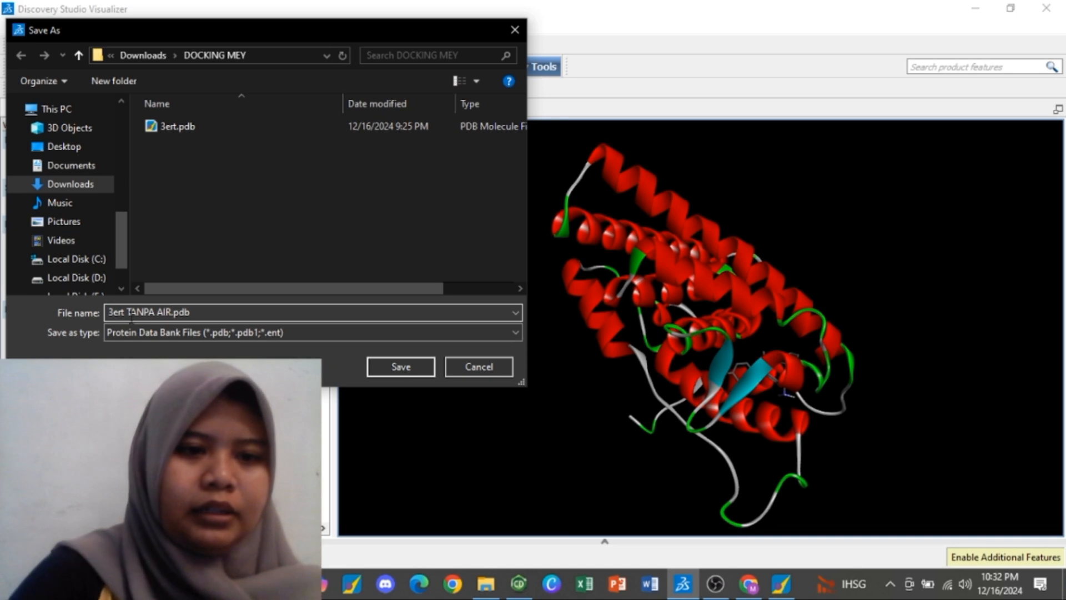
pyautogui.click(416, 371)
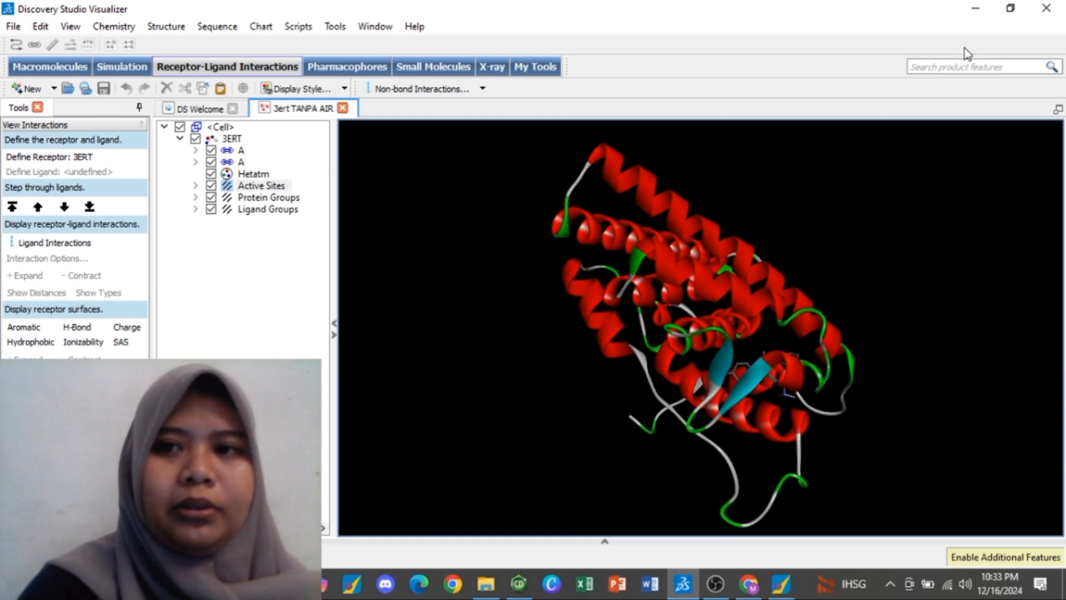
# Step: Switch to MOE and load 3ert TANPA AIR.pdb from the DOCKING MEY folder in Downloads with the default PDB loading options
pyautogui.click(976, 9)
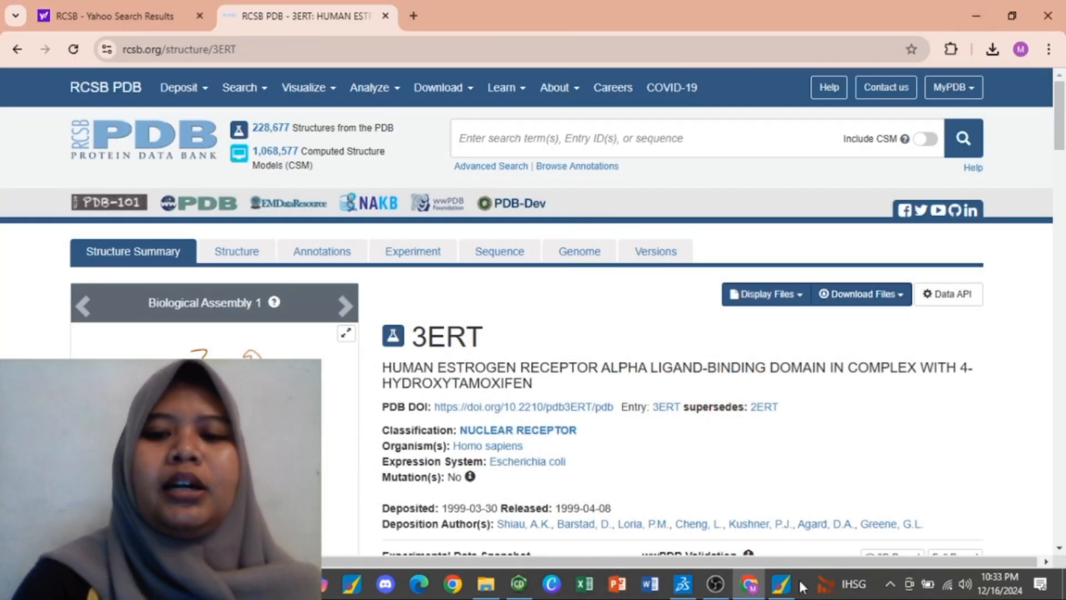
pyautogui.moveTo(792, 589)
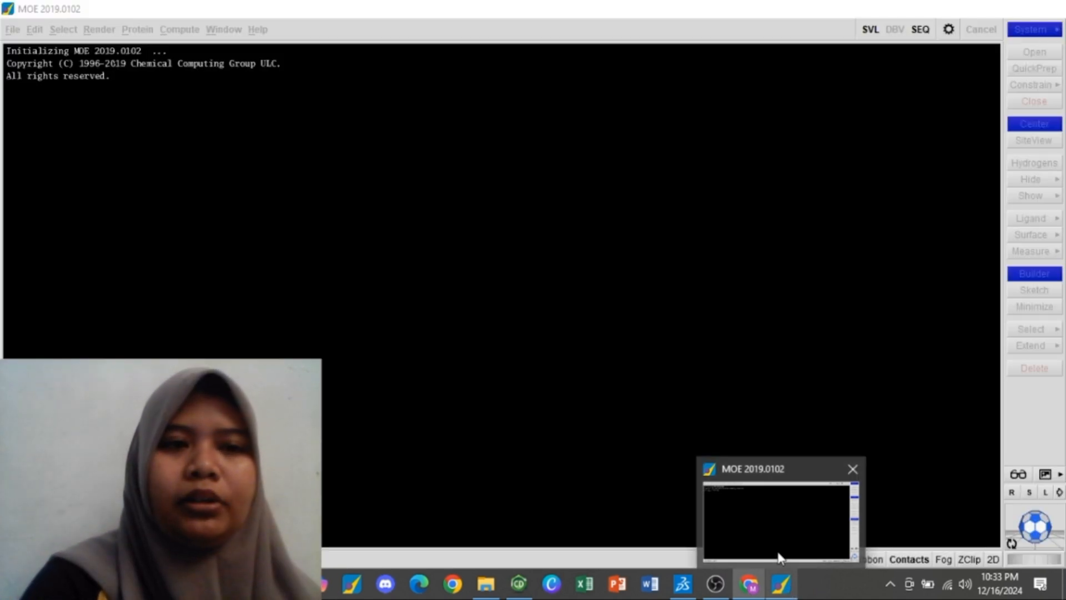
pyautogui.click(781, 558)
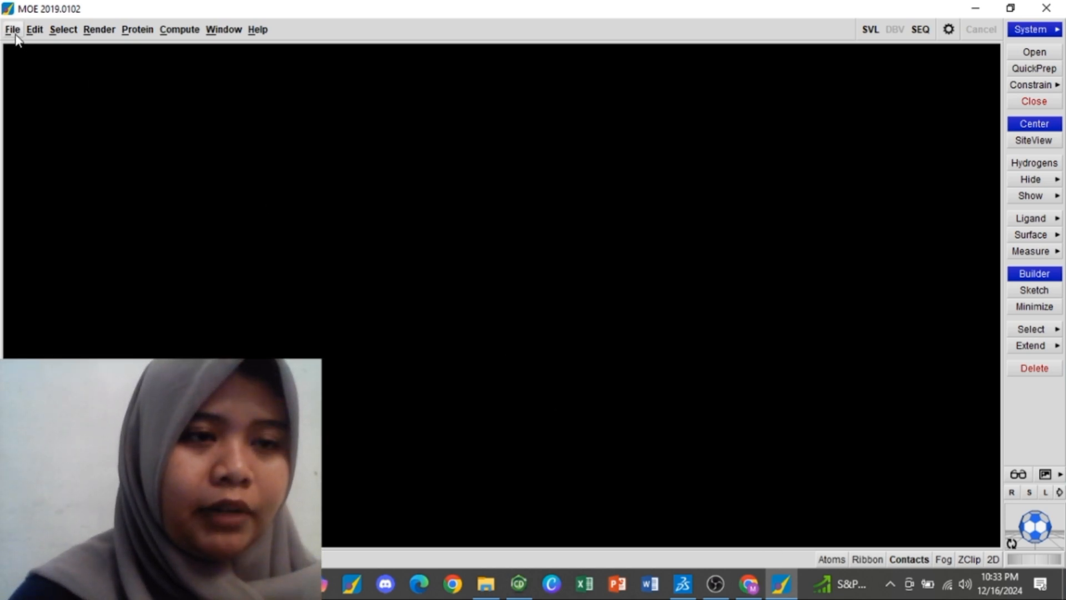
pyautogui.click(15, 34)
pyautogui.click(20, 68)
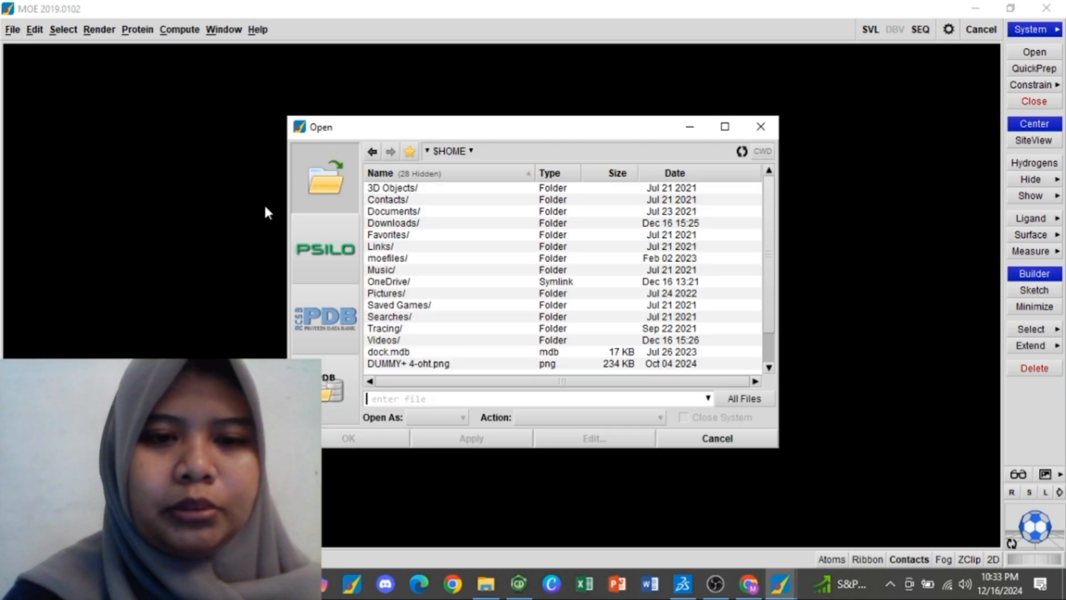
pyautogui.doubleClick(390, 223)
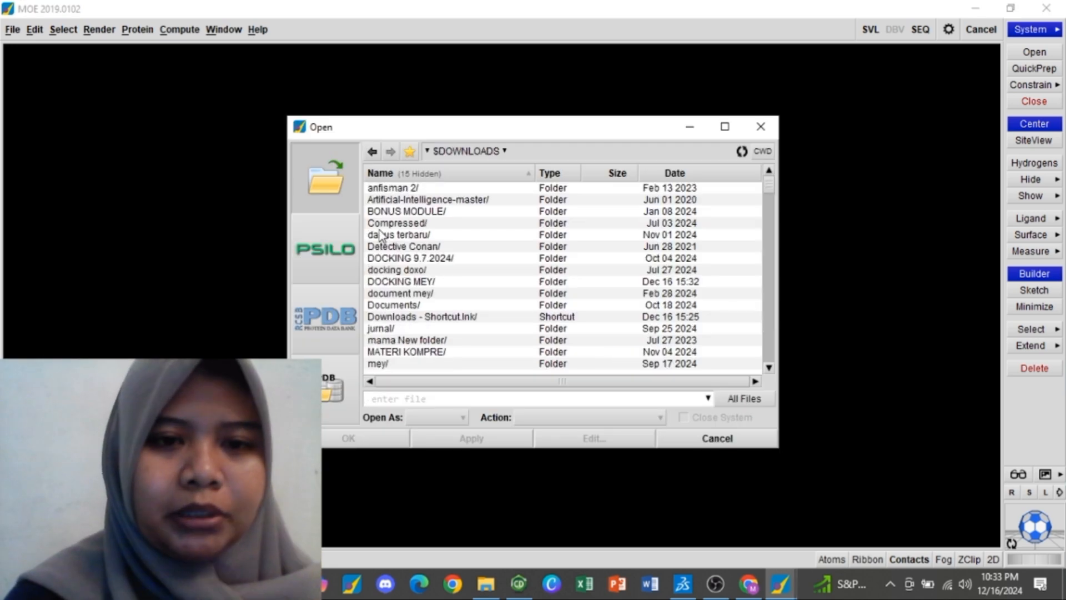
pyautogui.doubleClick(392, 282)
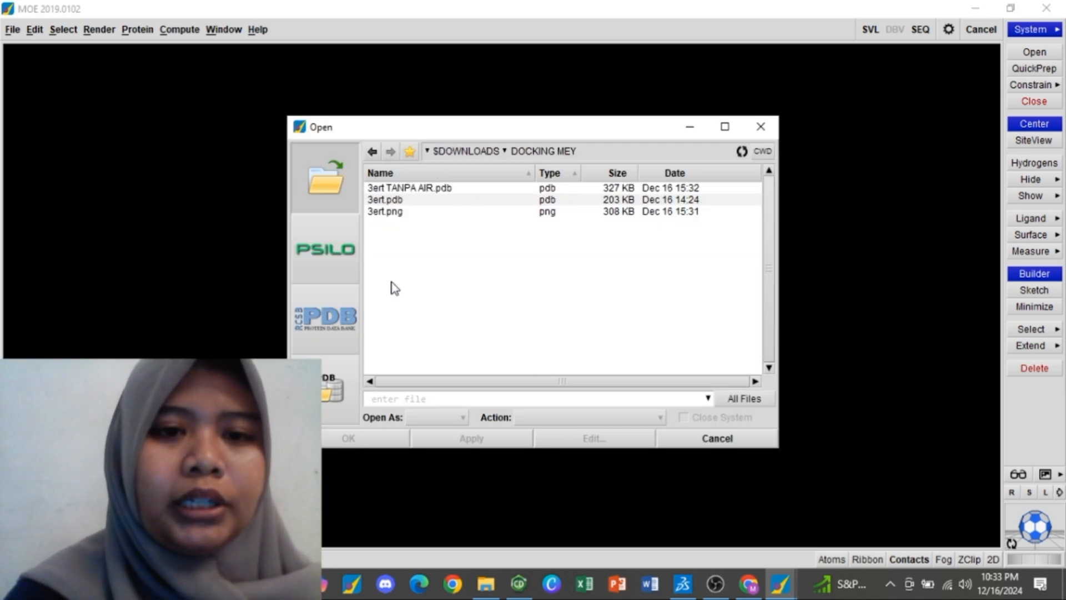
pyautogui.doubleClick(403, 189)
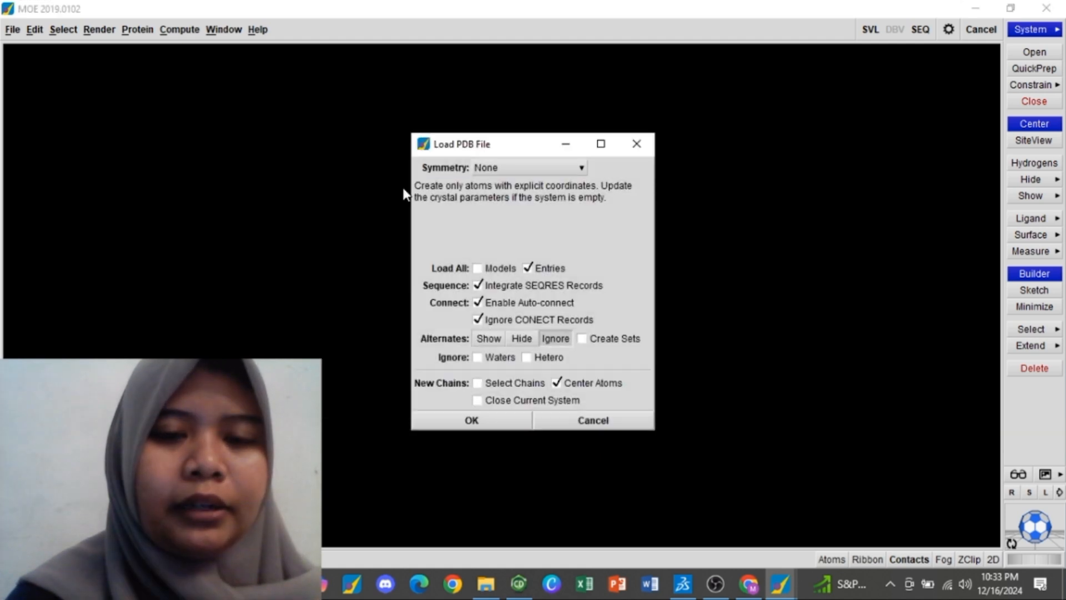
pyautogui.click(473, 421)
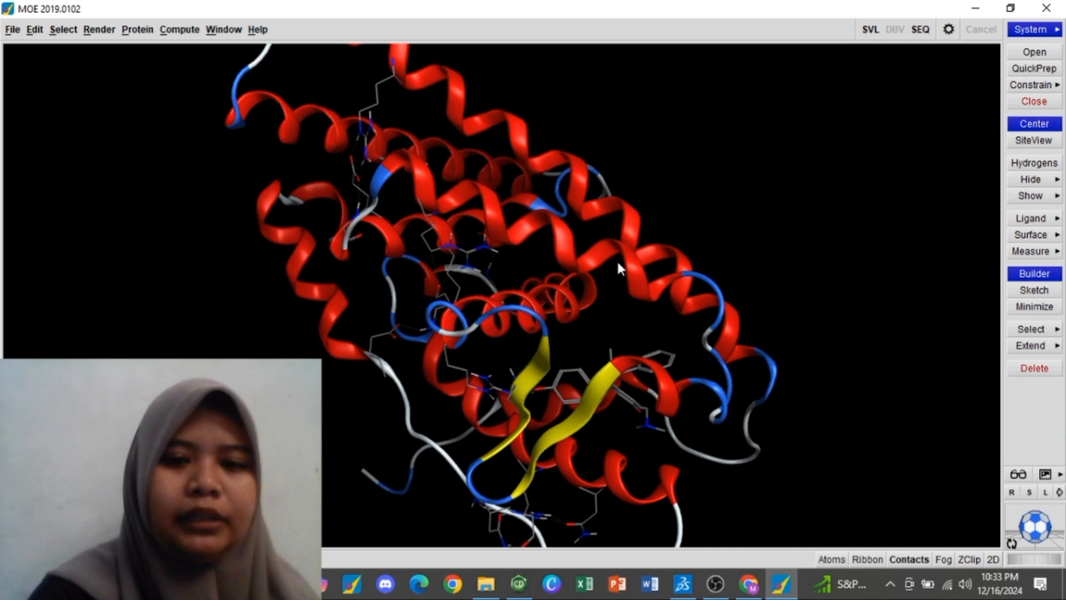
# Step: Select the ligand bound in the 3ERT structure, check it from another angle, and delete it from the system
pyautogui.click(63, 30)
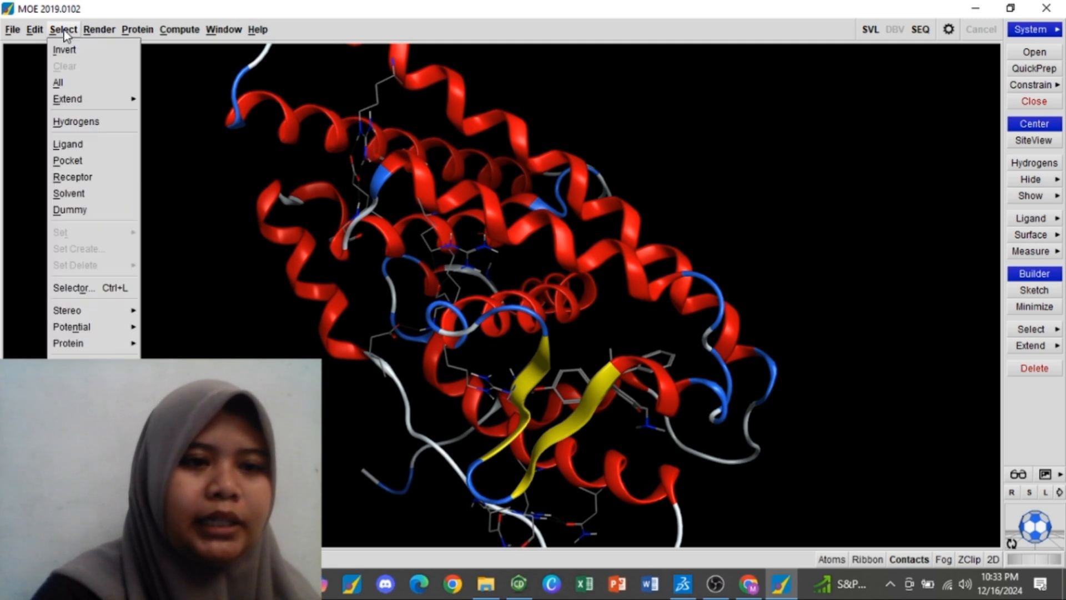
pyautogui.click(78, 145)
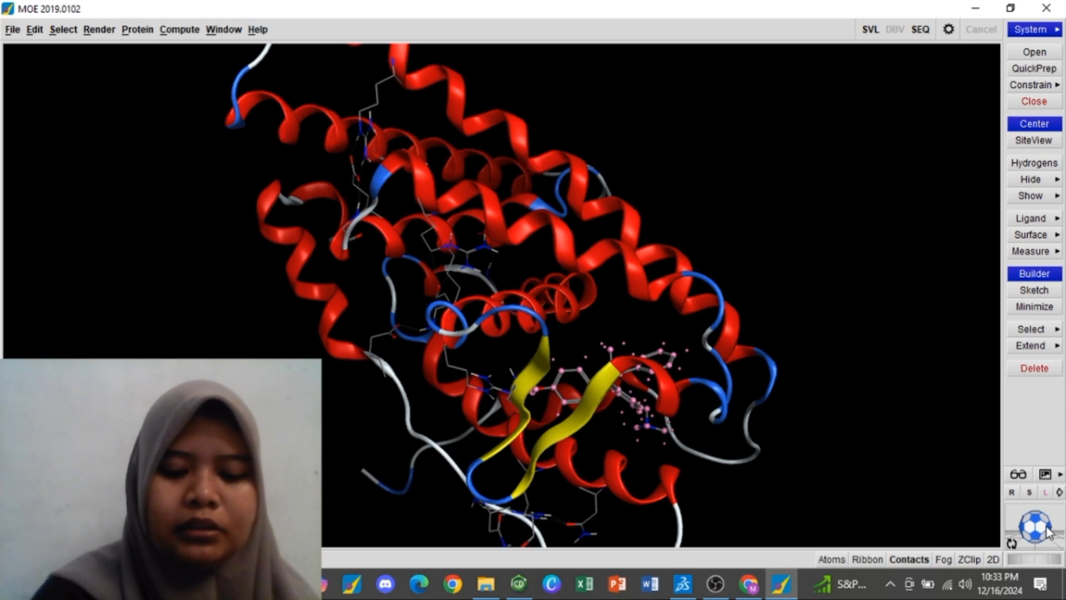
pyautogui.moveTo(1049, 530); pyautogui.dragTo(1046, 519)
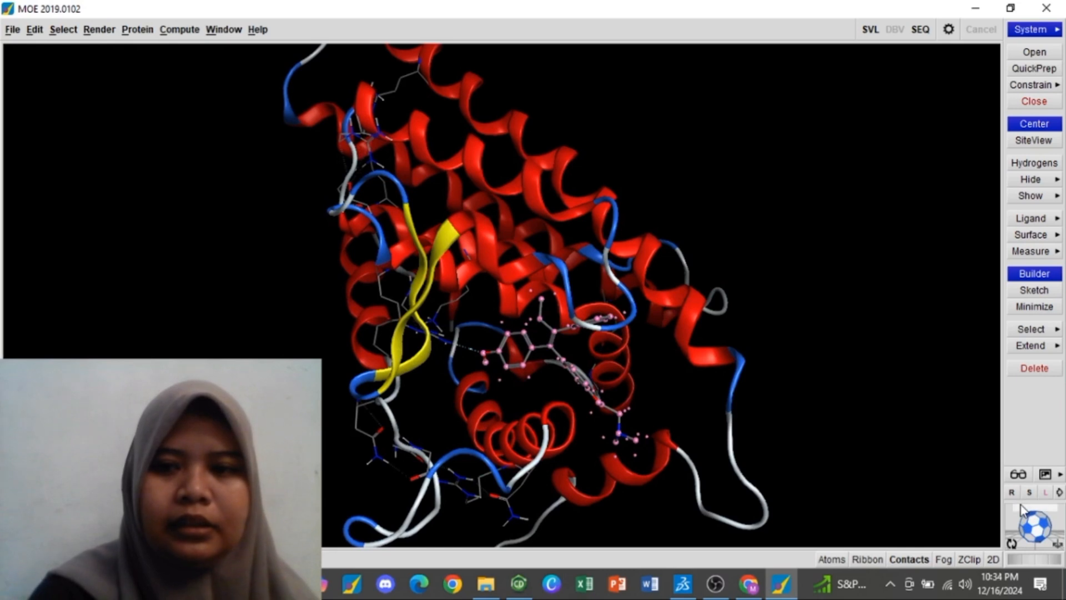
pyautogui.click(1037, 374)
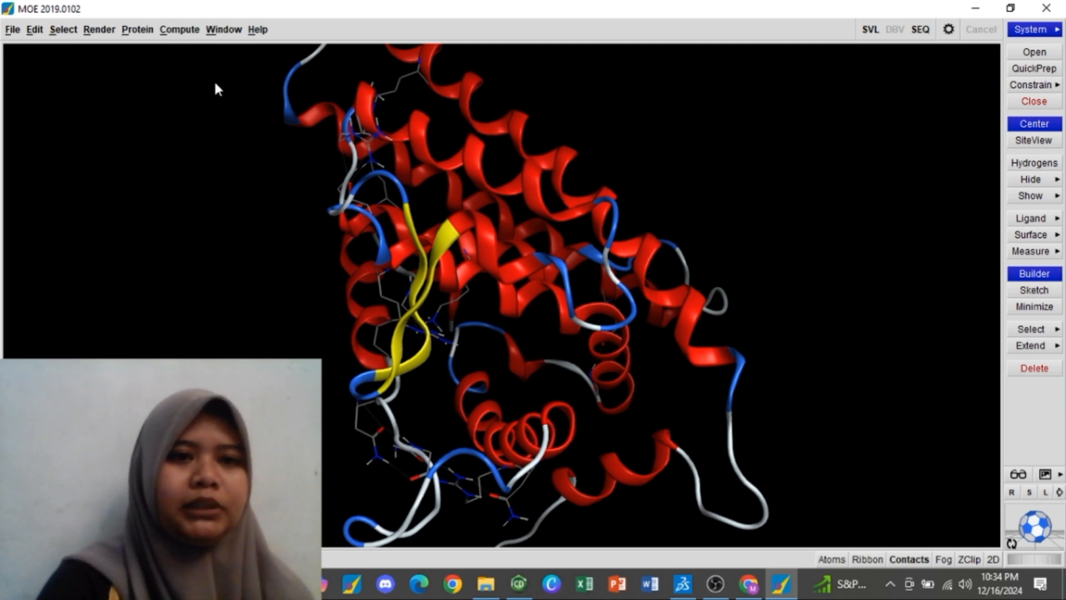
# Step: Open the potential setup of the energy minimization and load the CHARMM27 forcefield
pyautogui.click(180, 29)
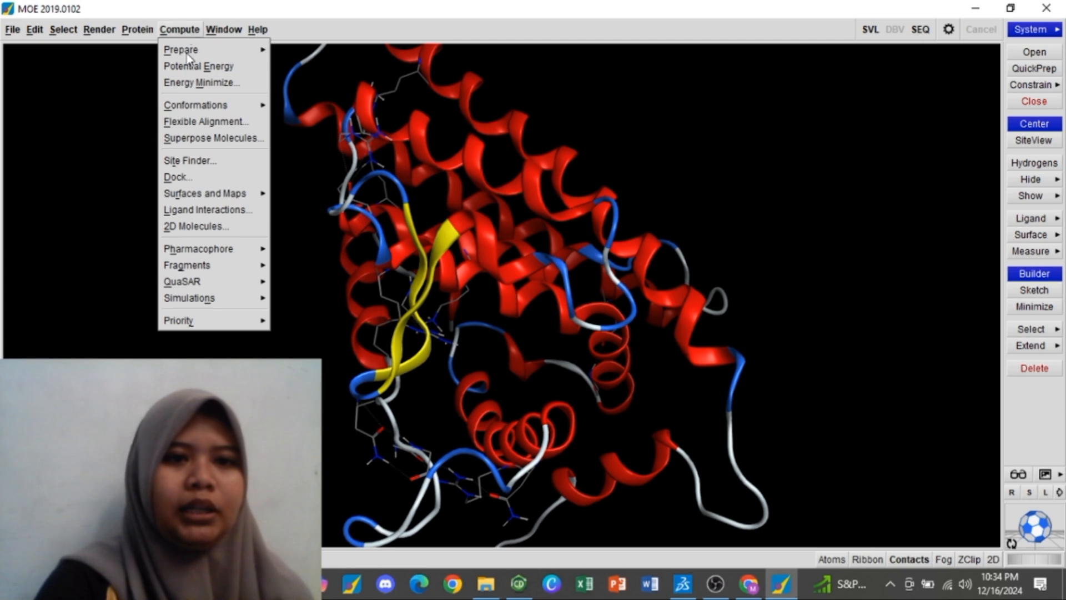
pyautogui.click(196, 84)
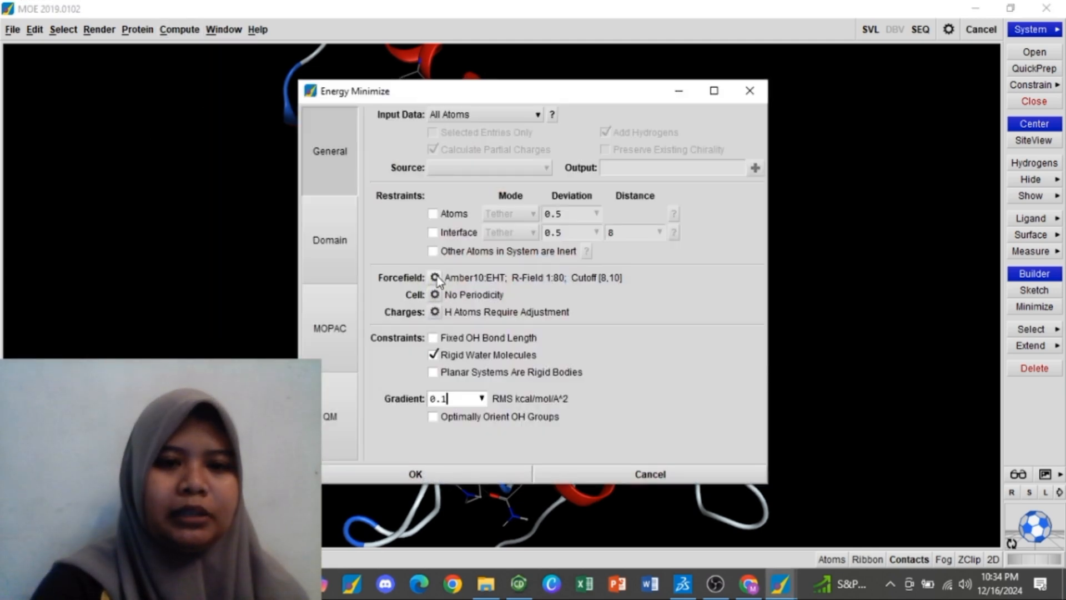
pyautogui.click(435, 277)
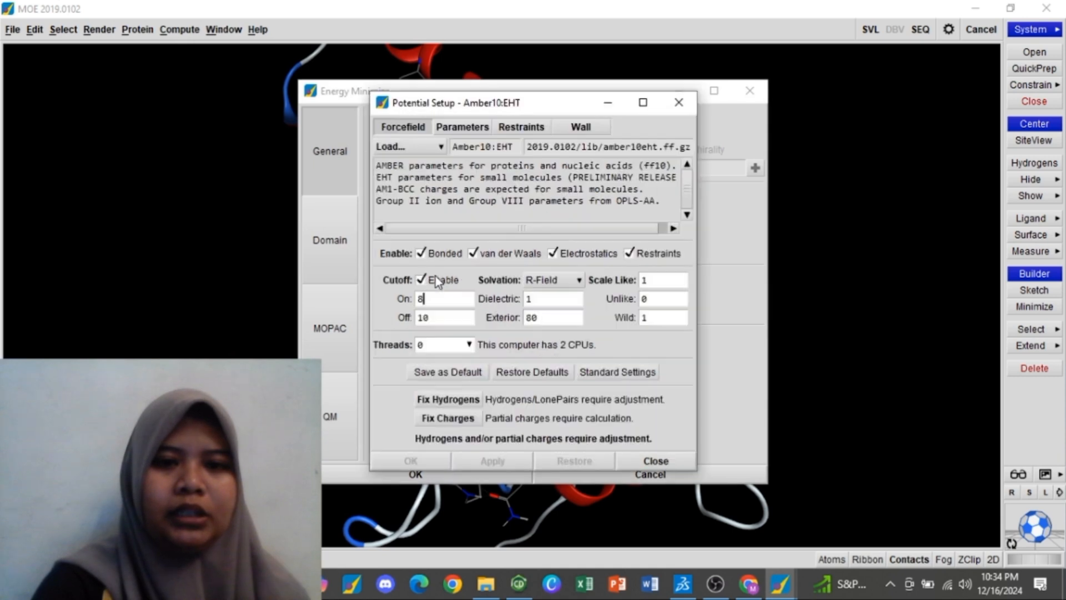
pyautogui.click(401, 147)
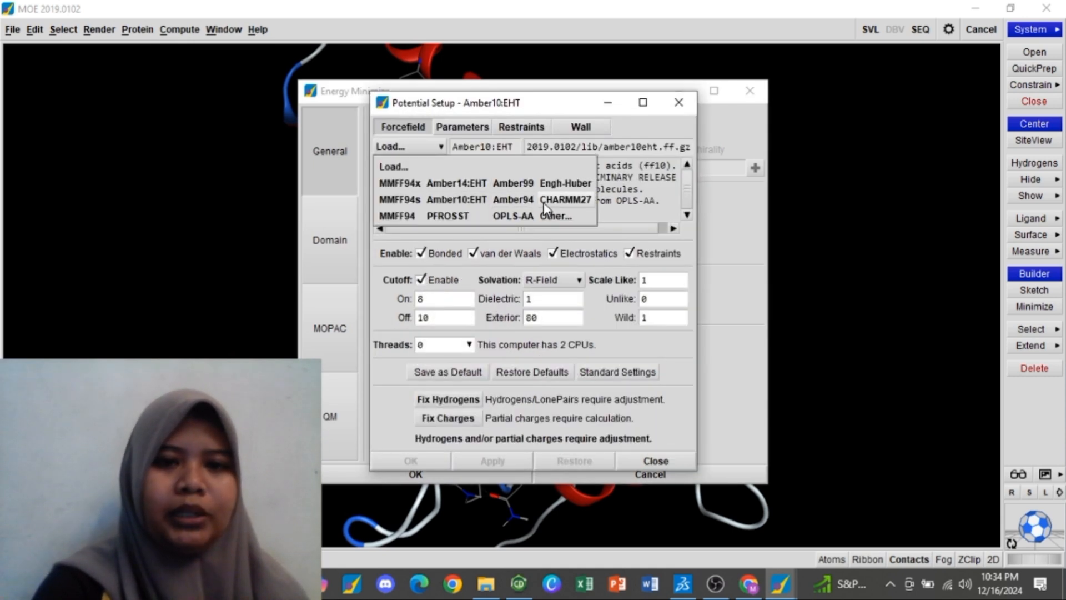
pyautogui.click(565, 199)
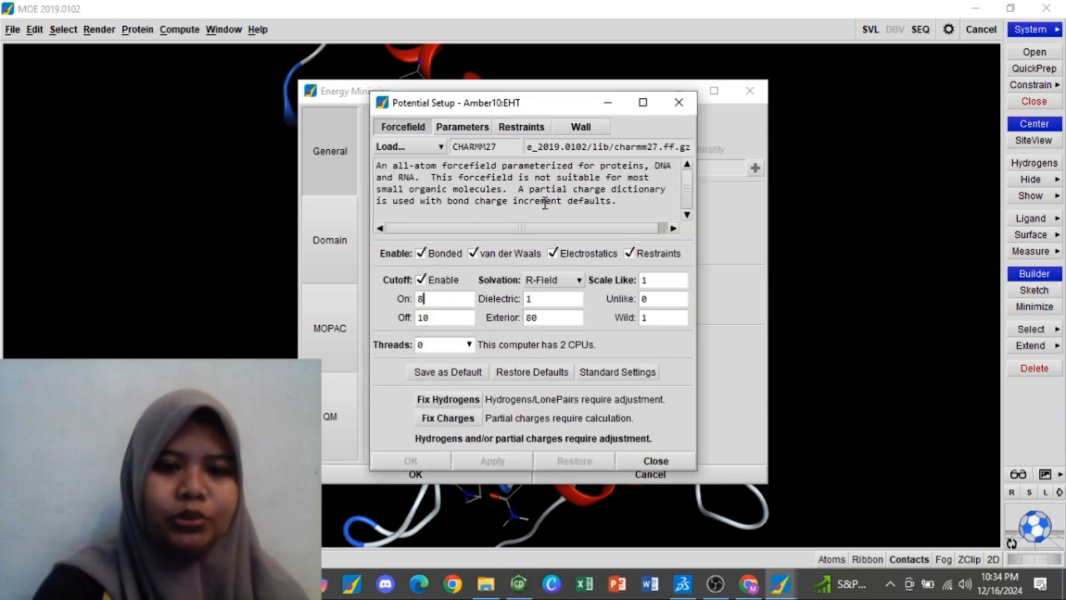
# Step: Fix the receptor's hydrogens and partial charges, and close the potential setup and energy minimization dialogs
pyautogui.click(467, 402)
pyautogui.click(464, 421)
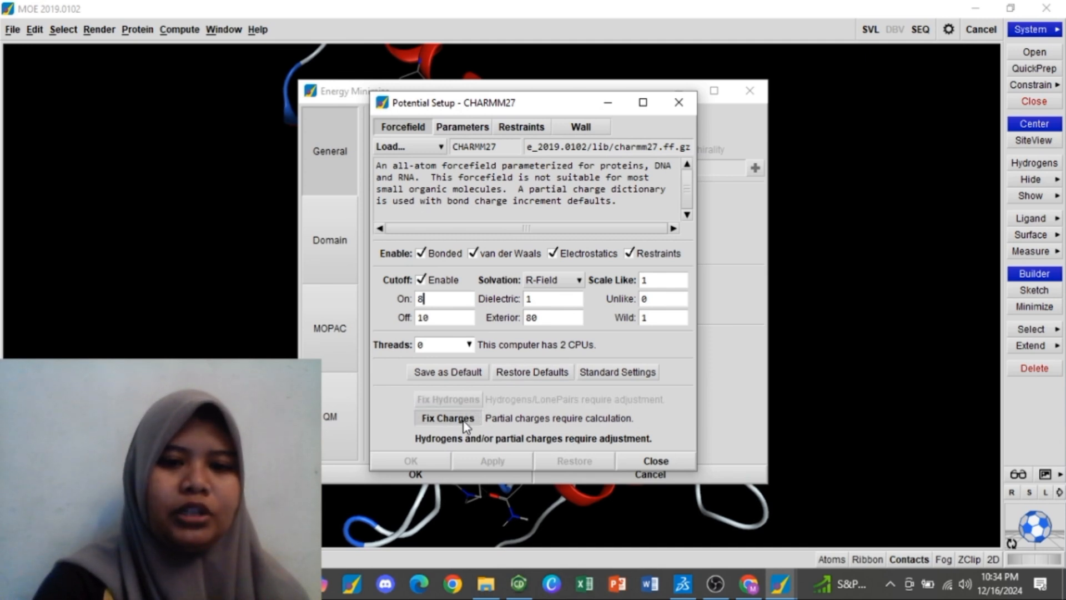
pyautogui.click(634, 459)
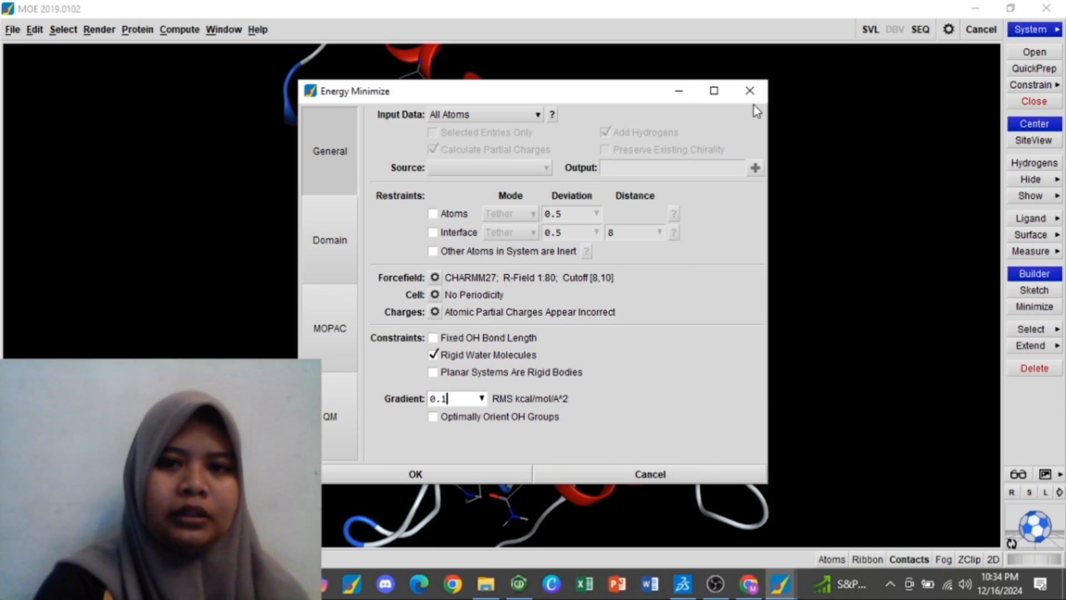
pyautogui.click(751, 92)
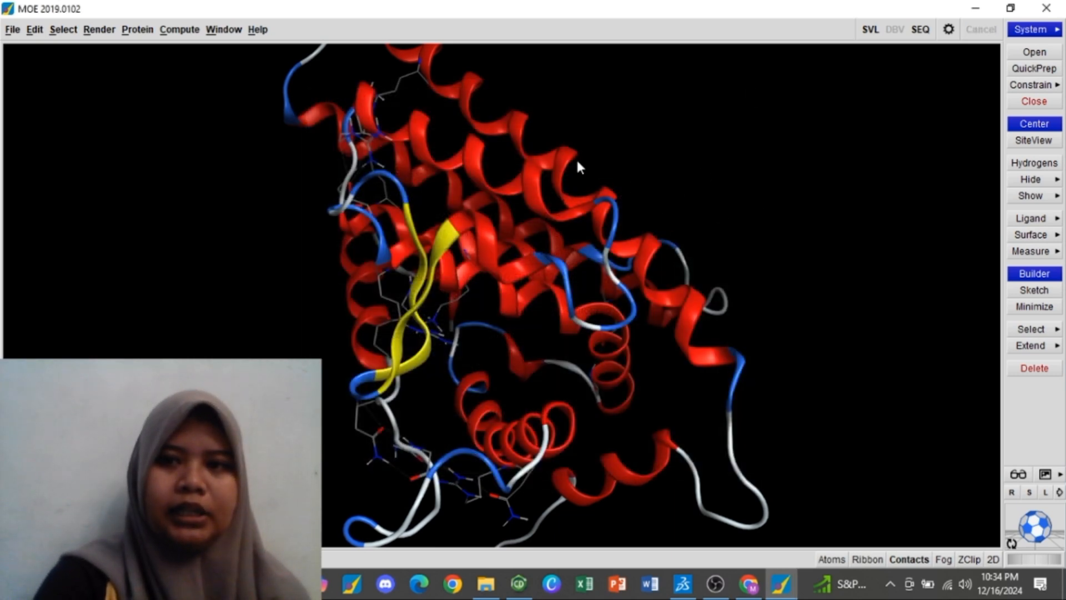
# Step: Run QuickPrep on the receptor with a refinement RMS gradient of 0.001 kcal/mol/A, accepting that atoms in tag groups without a ligand are fixed
pyautogui.click(1021, 69)
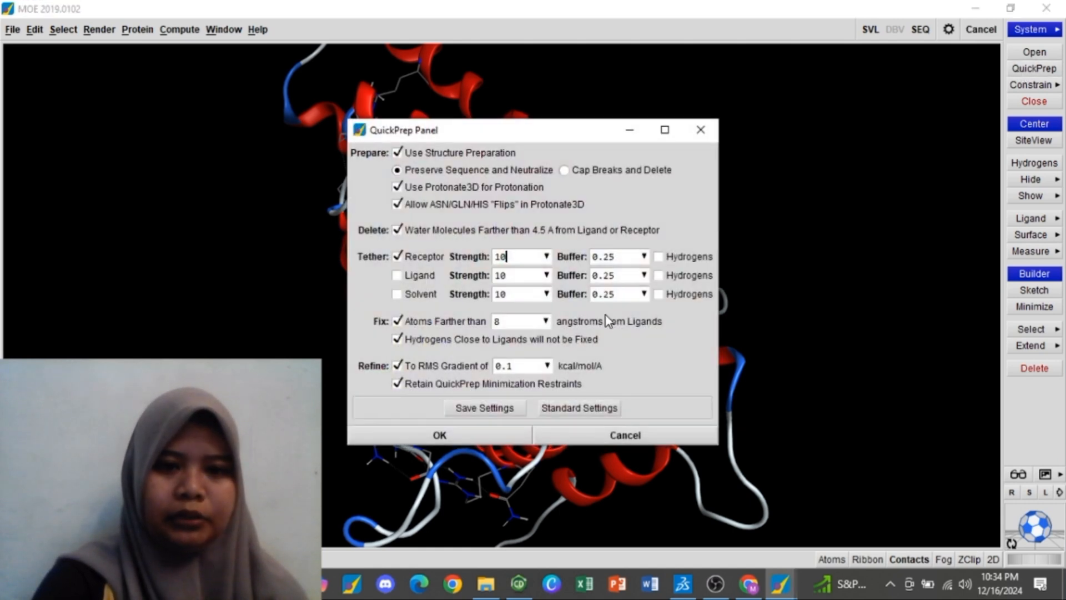
pyautogui.click(548, 365)
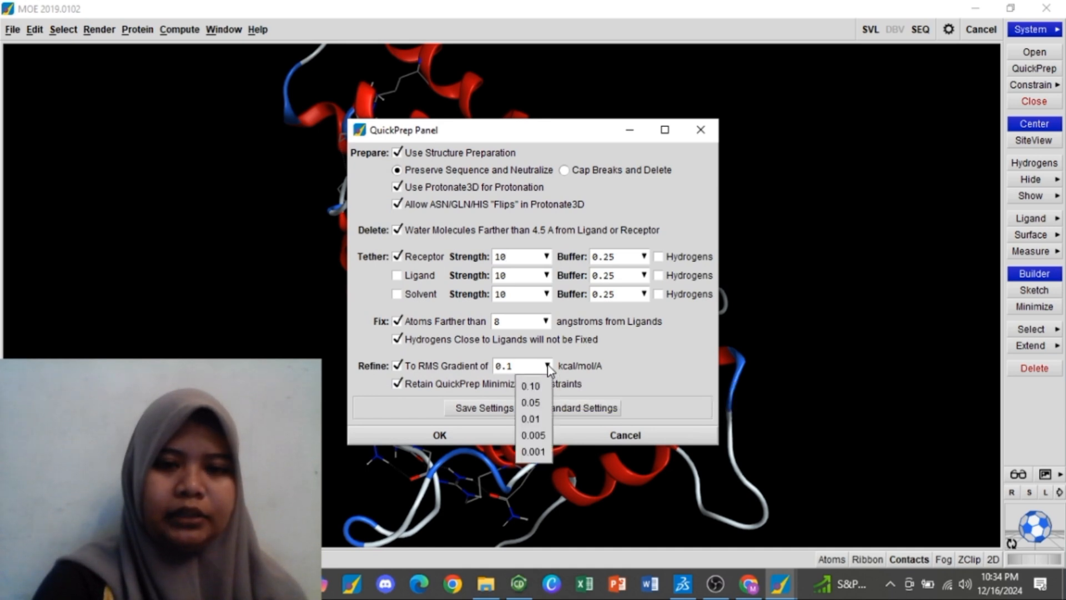
pyautogui.click(537, 451)
pyautogui.click(494, 434)
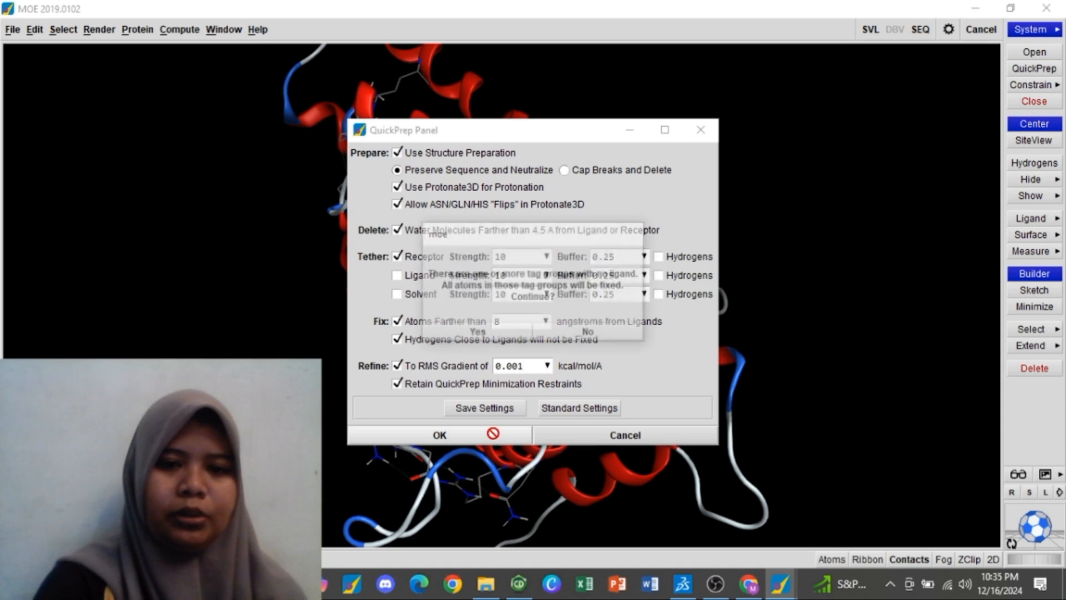
pyautogui.click(486, 335)
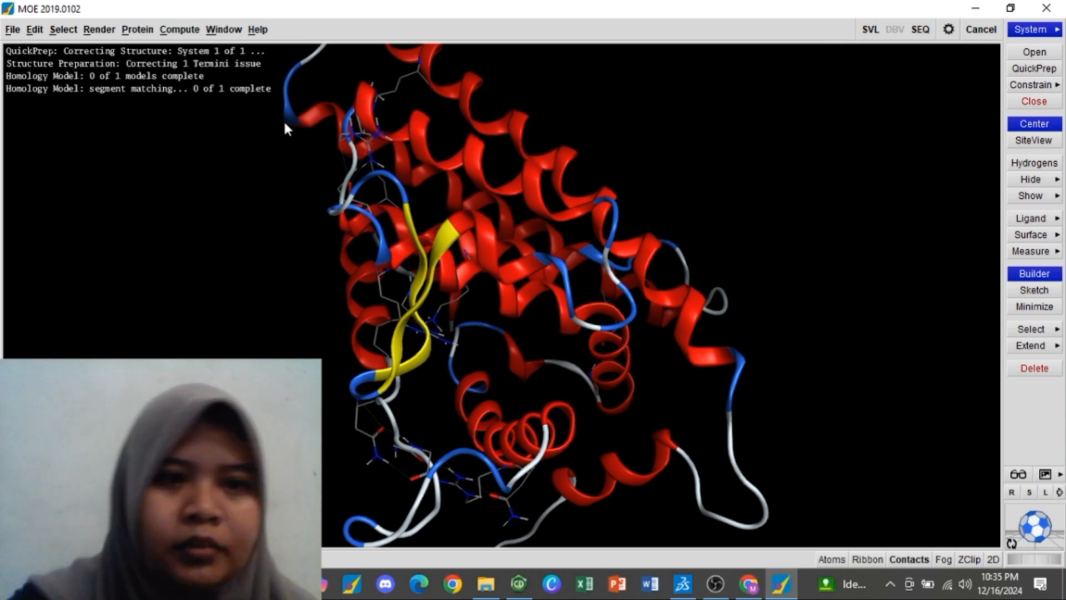
pyautogui.click(63, 30)
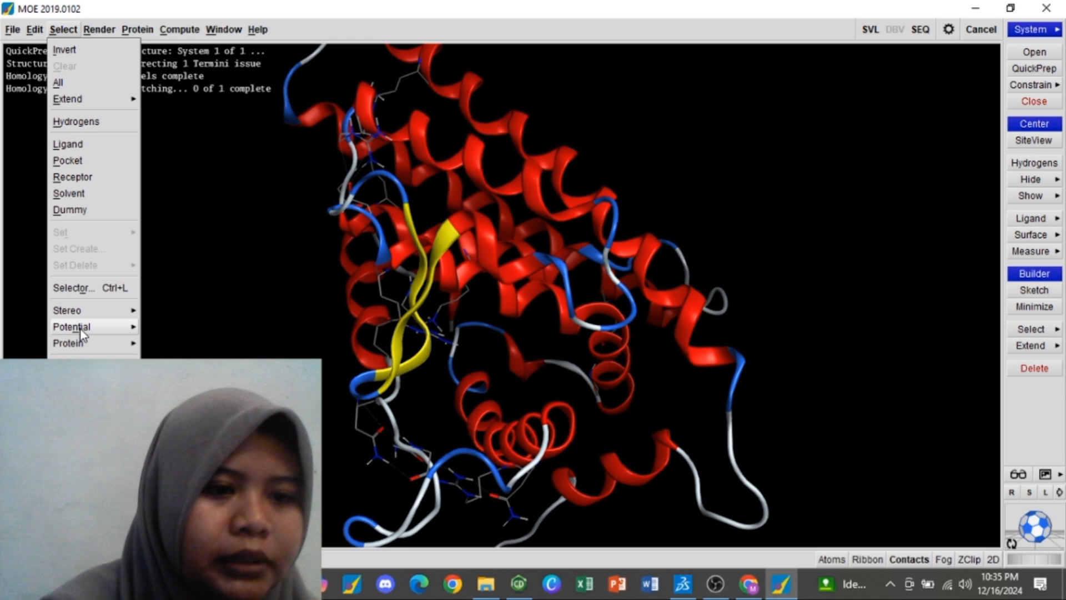
pyautogui.click(120, 313)
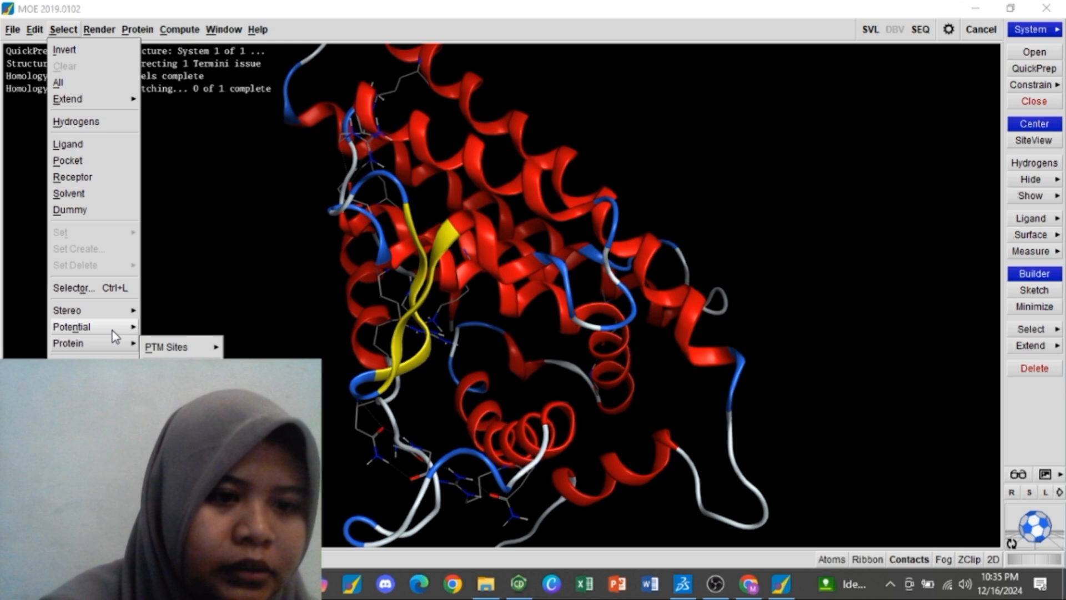
pyautogui.click(154, 337)
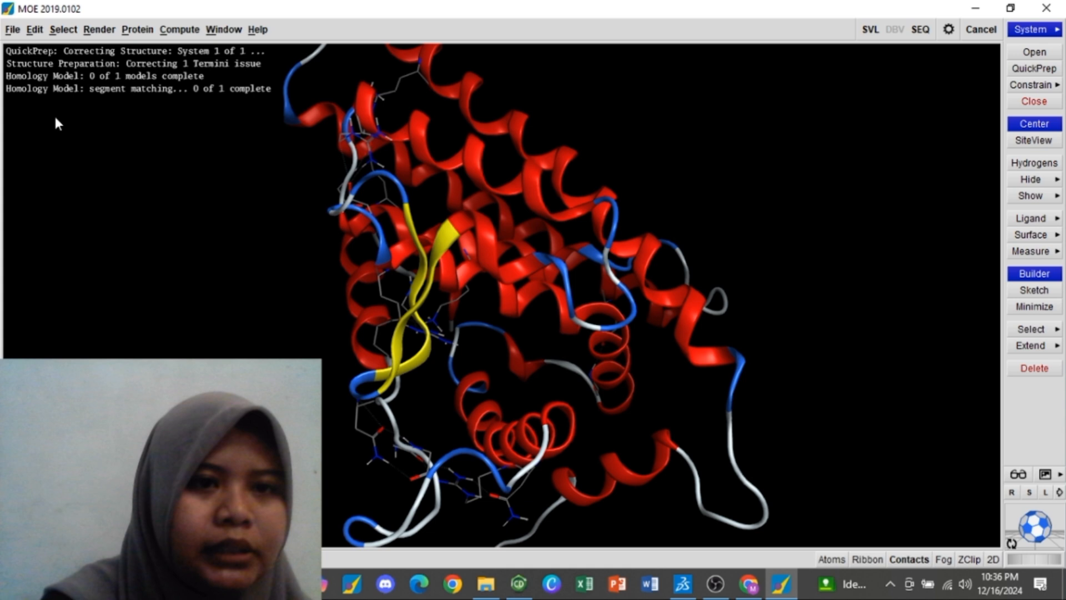
# Step: Save the receptor in Protein Data Bank format as 3ERT PREP in the DOCKING MEY folder in Downloads
pyautogui.hotkey('ctrl', 's')
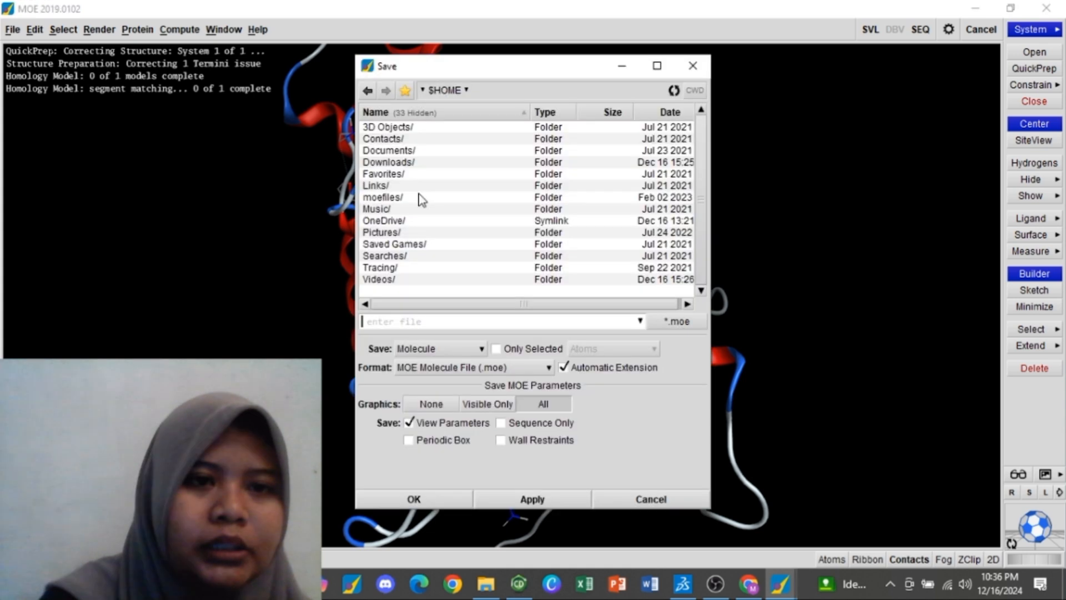
pyautogui.doubleClick(403, 163)
pyautogui.click(401, 221)
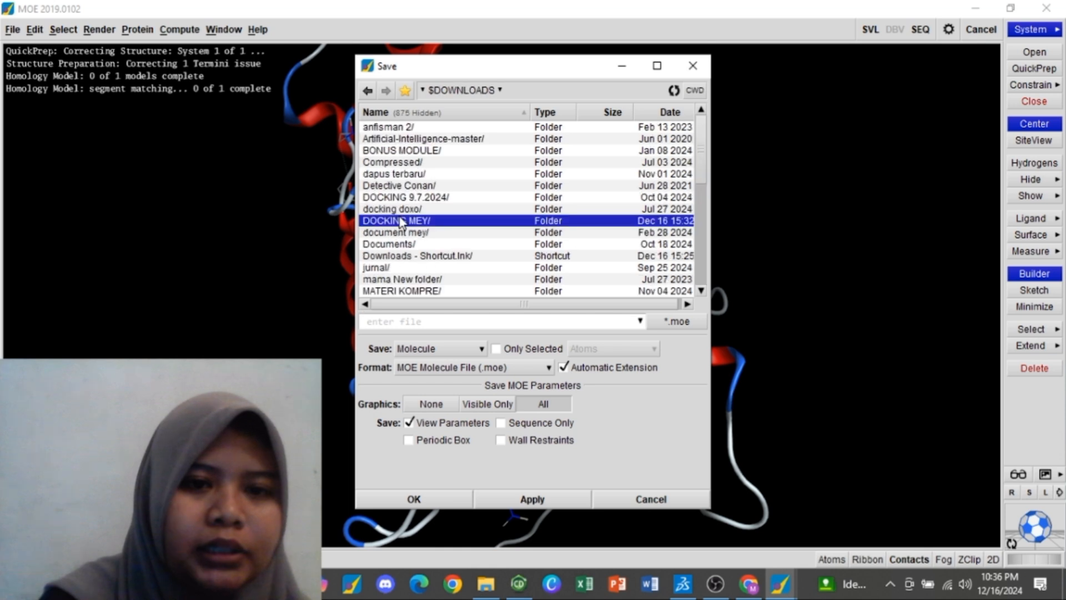
pyautogui.doubleClick(401, 221)
pyautogui.click(438, 367)
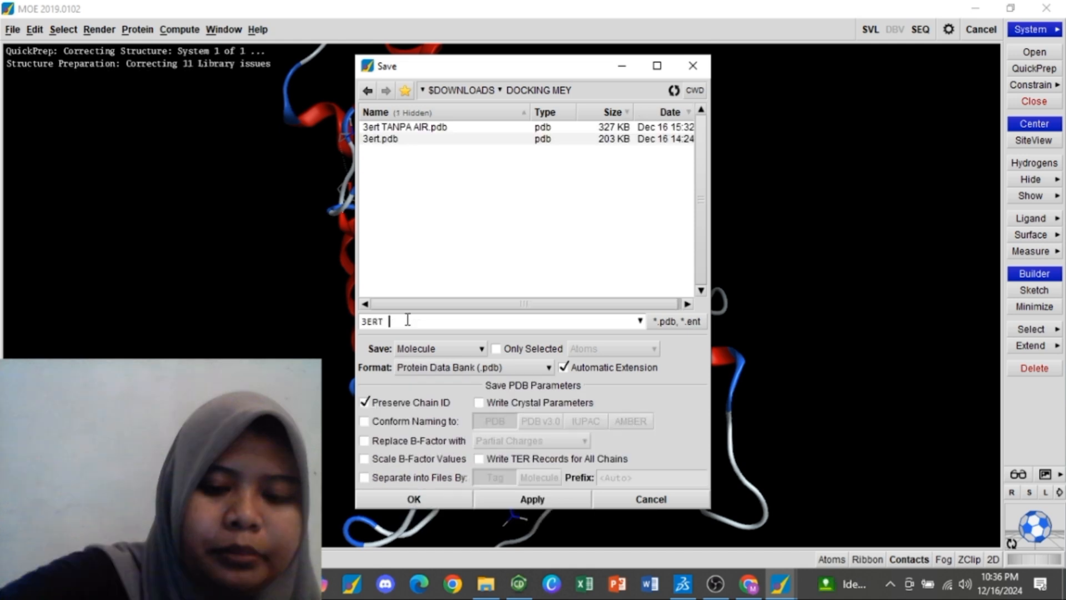
pyautogui.write('PRE')
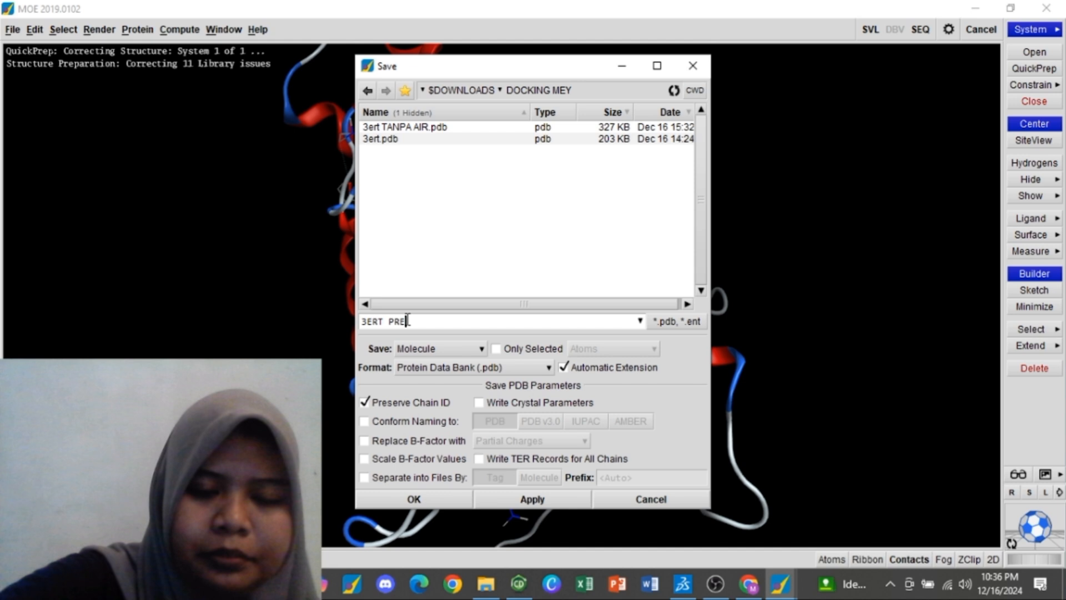
pyautogui.write('P')
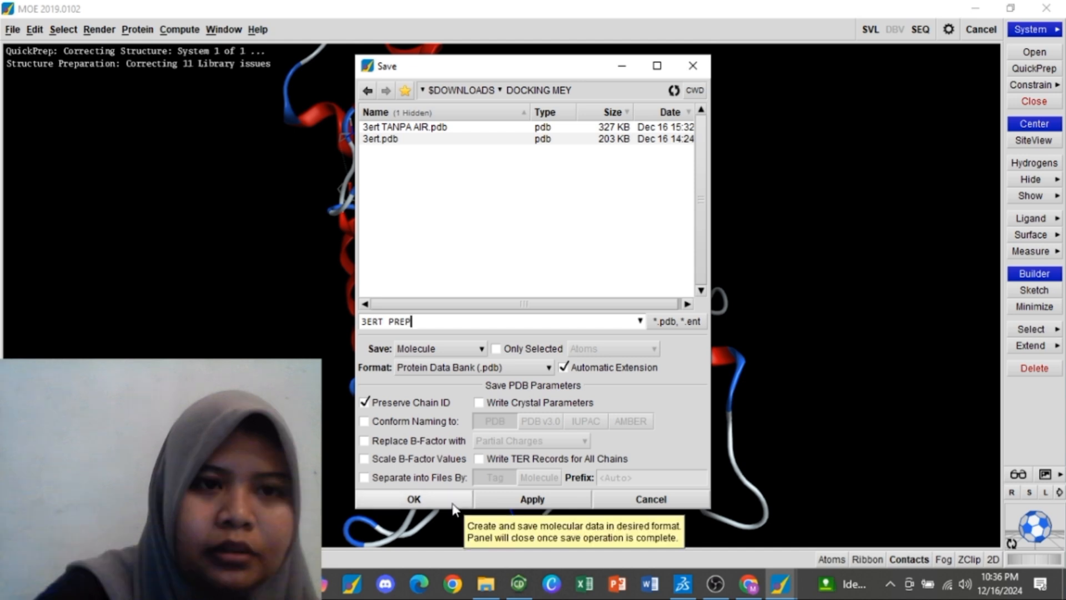
pyautogui.click(453, 503)
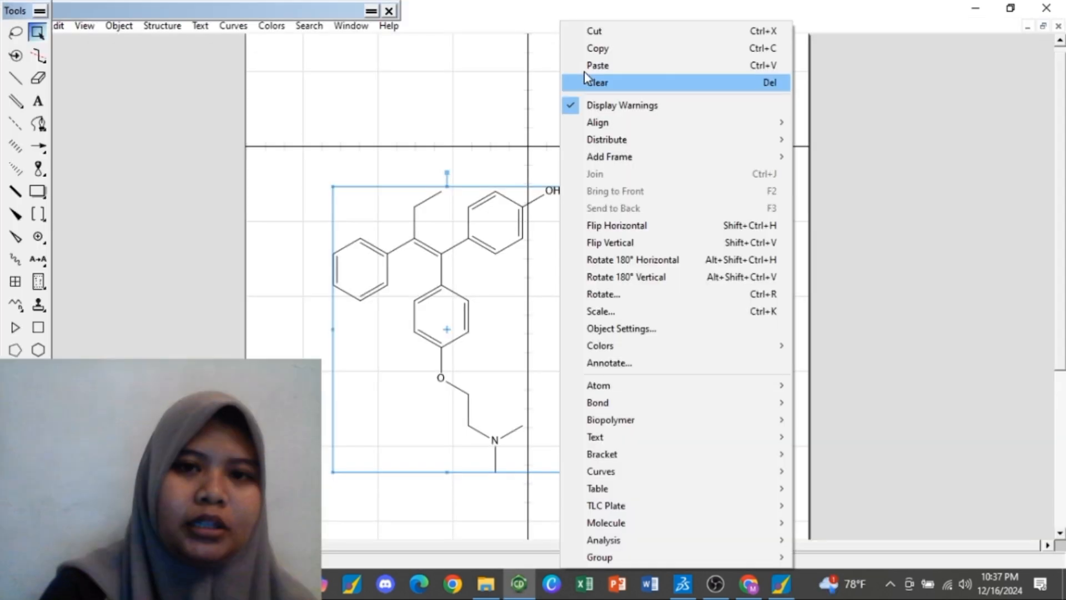
# Step: Switch to MOE and paste the ligand structure copied from ChemDraw into the empty system
pyautogui.click(738, 594)
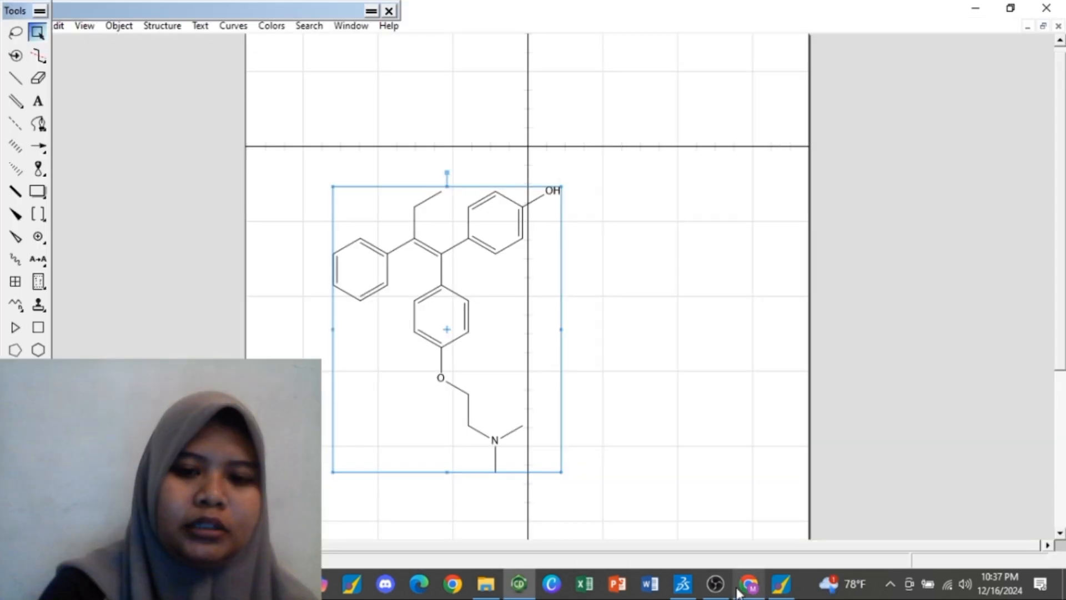
pyautogui.click(781, 583)
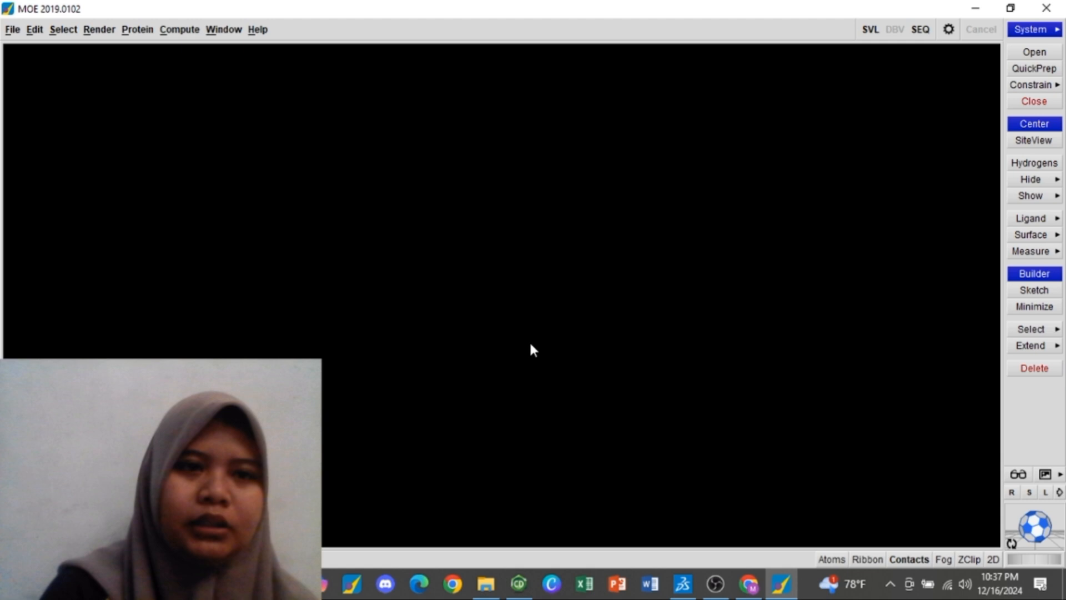
pyautogui.hotkey('ctrl', 'v')
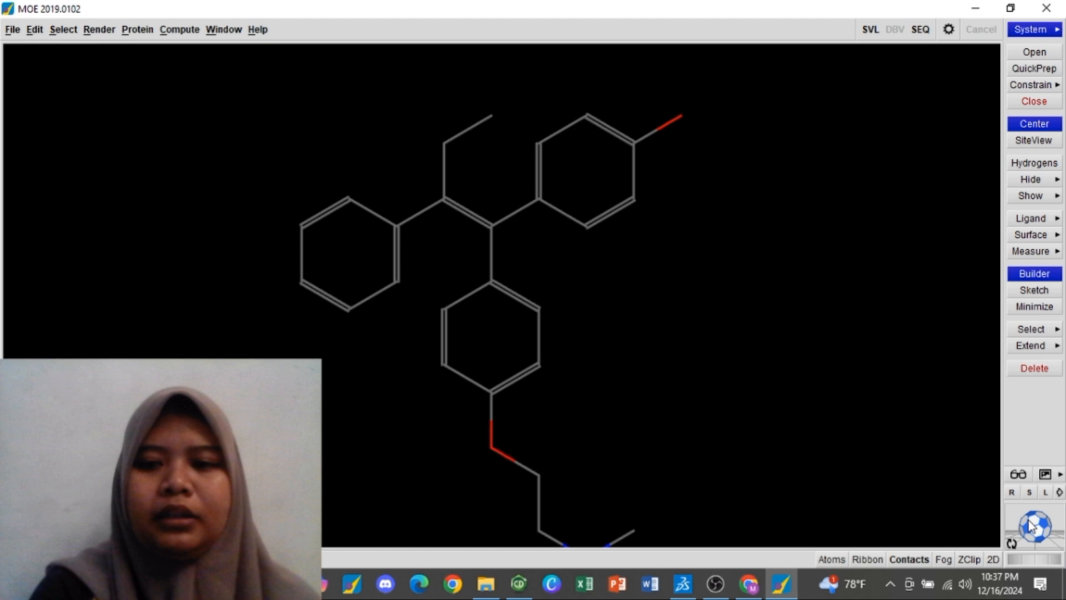
pyautogui.moveTo(1030, 525); pyautogui.dragTo(897, 410)
pyautogui.moveTo(895, 404); pyautogui.dragTo(312, 198, button='middle')
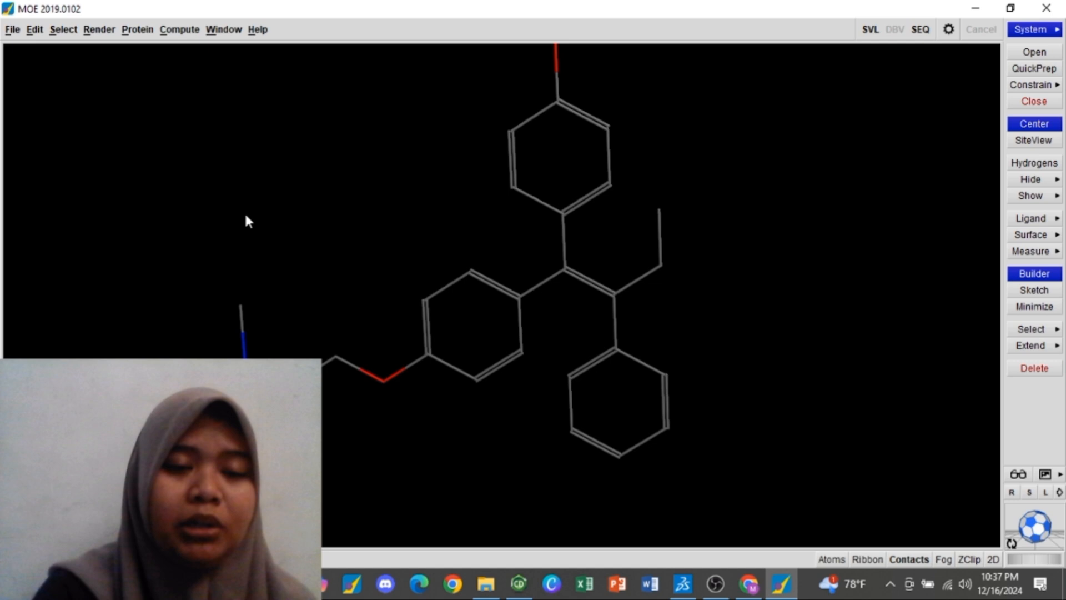
# Step: Create a new database named 4-OHT with the molecule field mol in the DOCKING MEY folder in Downloads
pyautogui.click(12, 29)
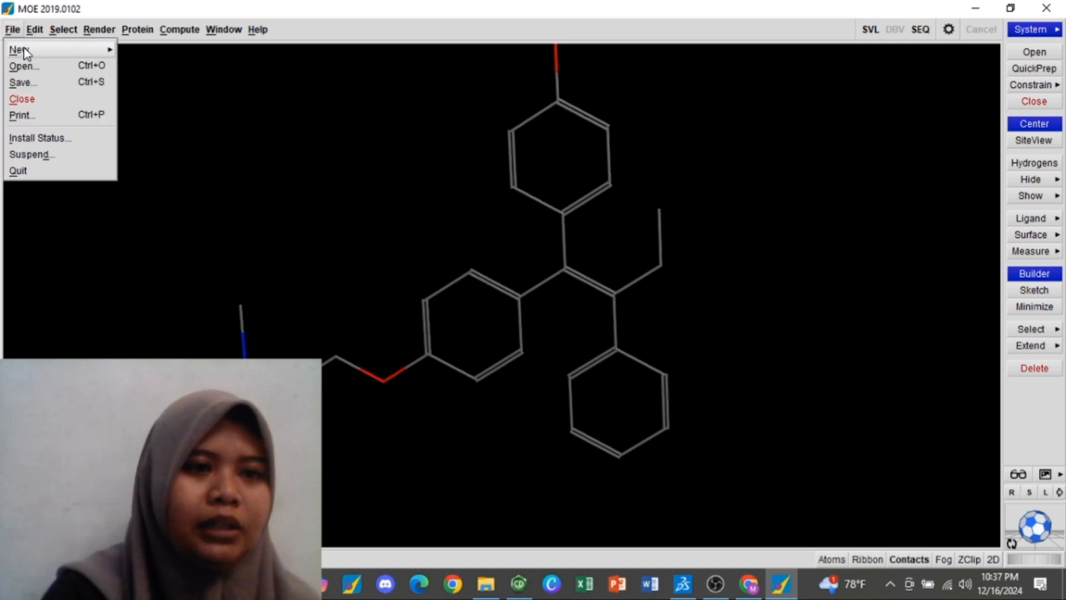
pyautogui.moveTo(31, 48)
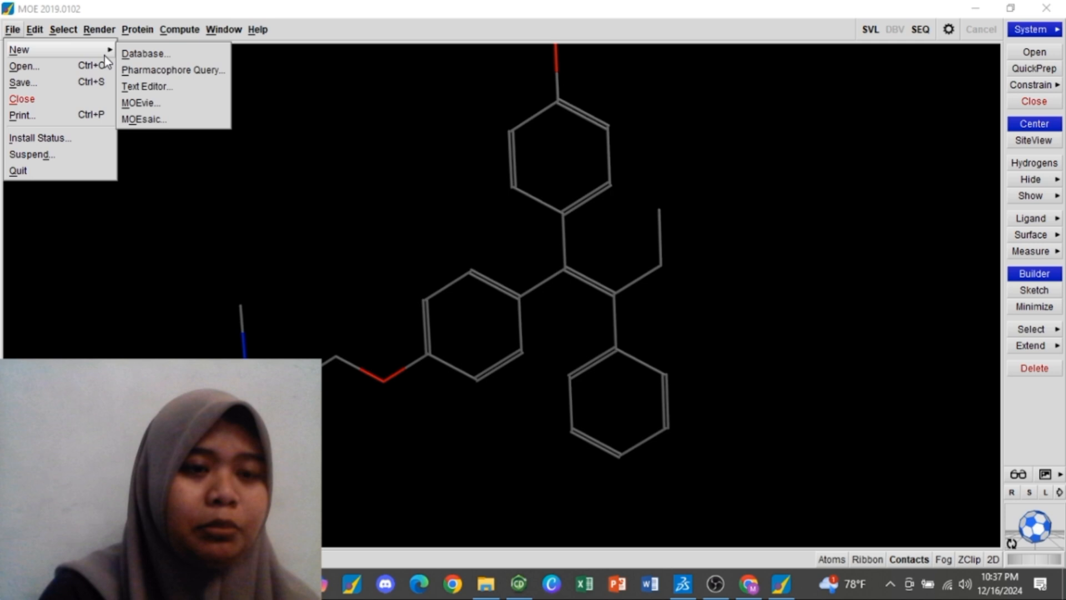
pyautogui.click(146, 53)
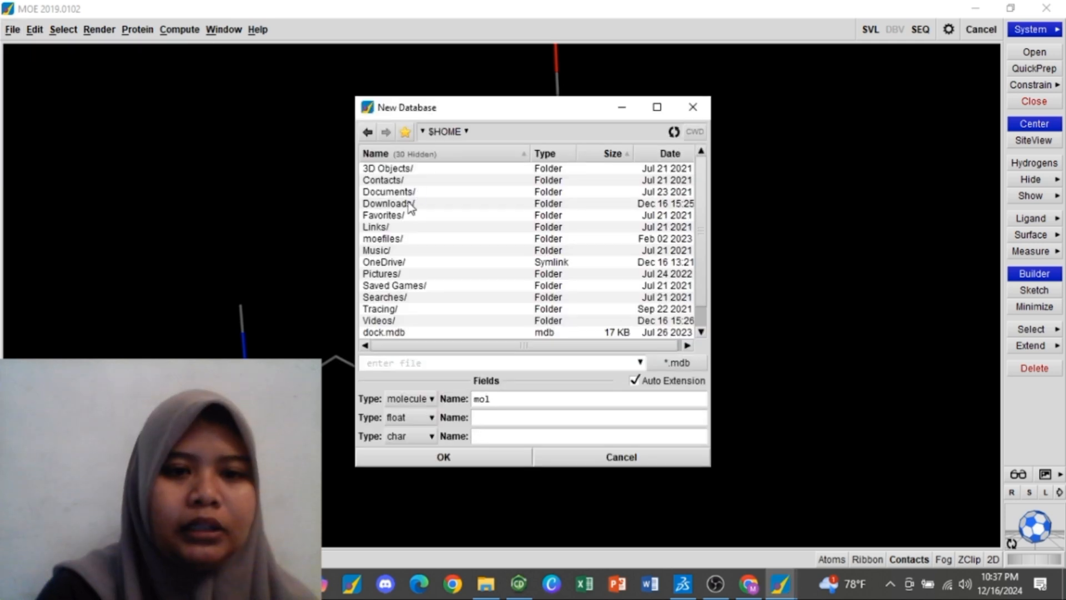
pyautogui.doubleClick(410, 204)
pyautogui.doubleClick(409, 262)
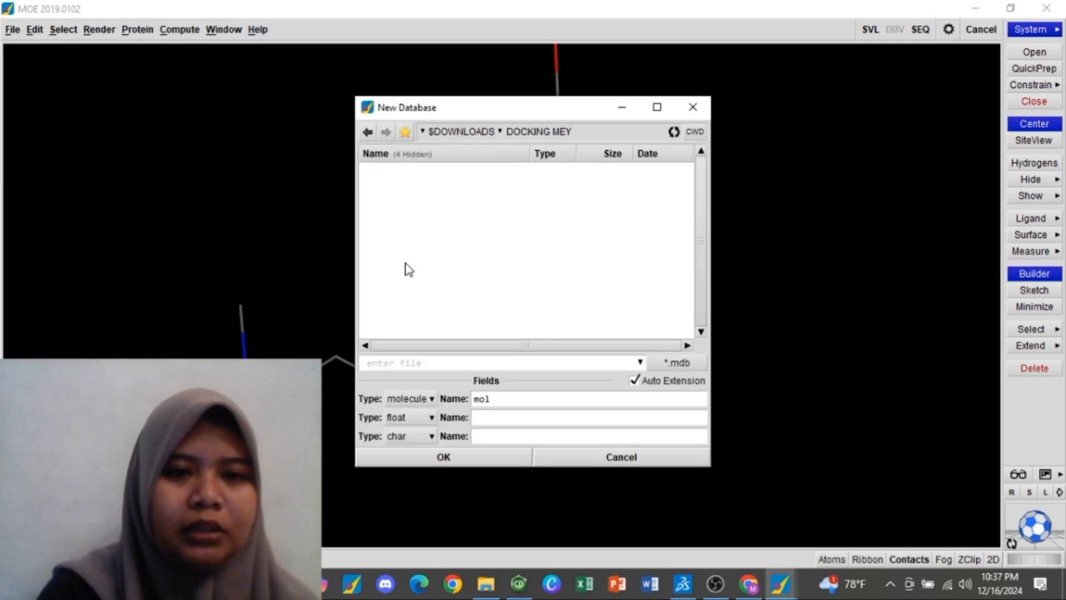
pyautogui.click(433, 362)
pyautogui.write('4-OHT')
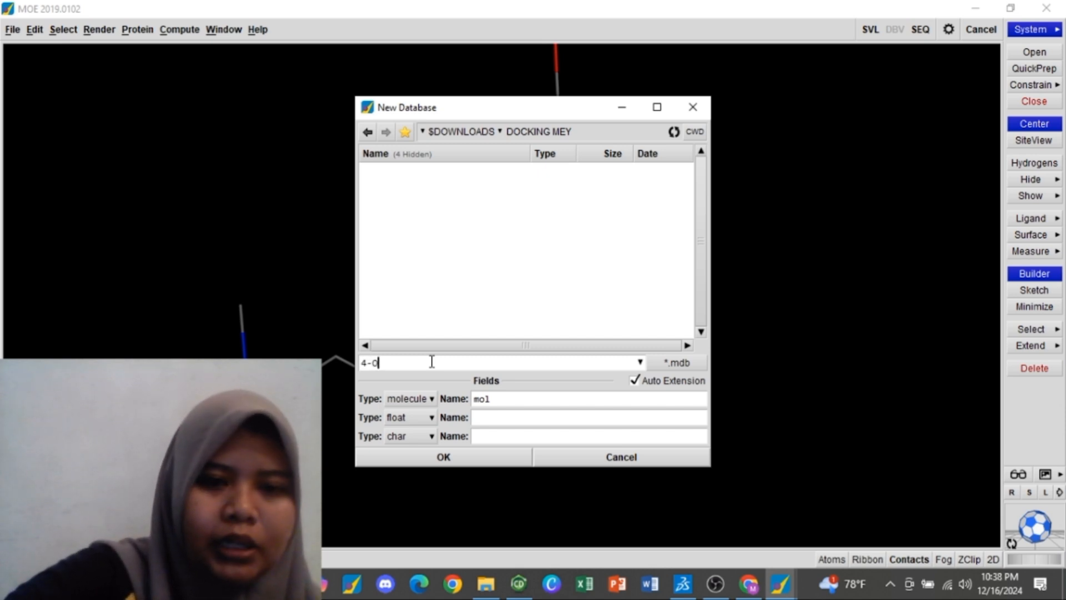
pyautogui.click(445, 458)
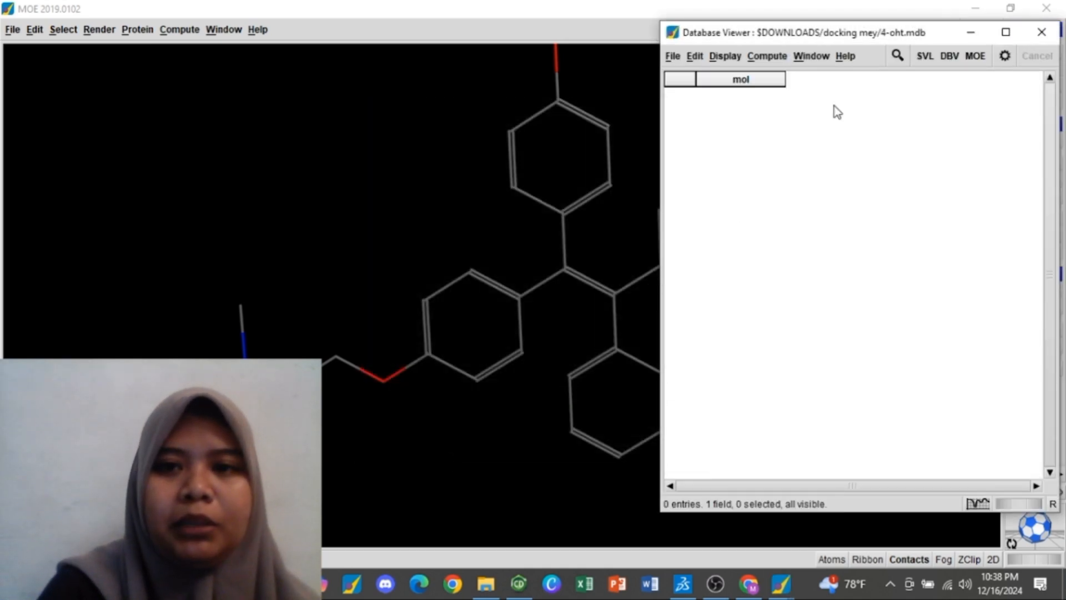
# Step: Add the ligand as a new entry in the 4-OHT database, using the mol field and System mode
pyautogui.click(703, 60)
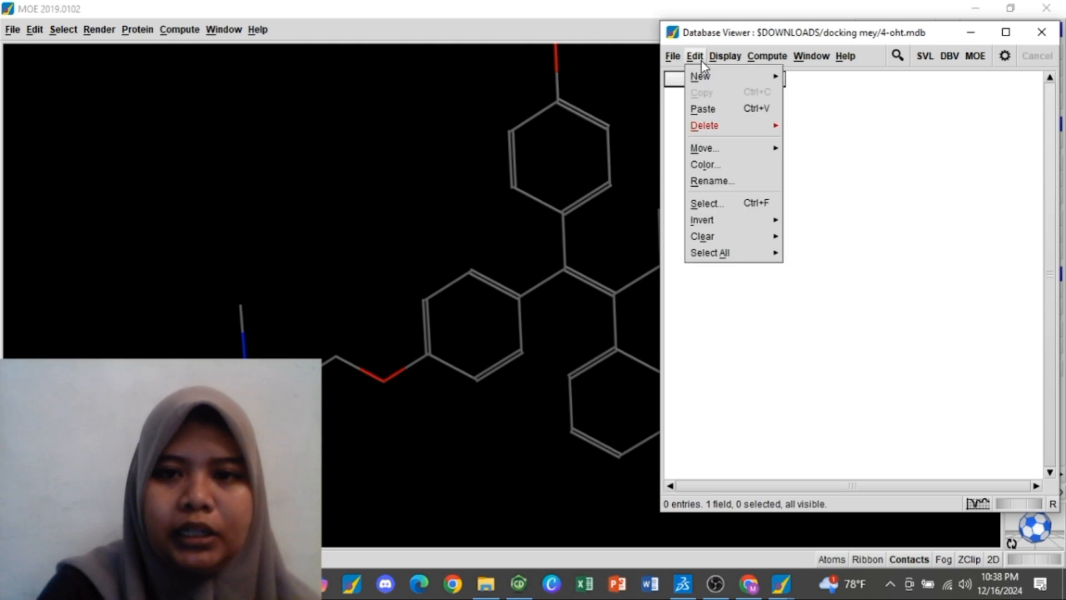
pyautogui.moveTo(710, 79)
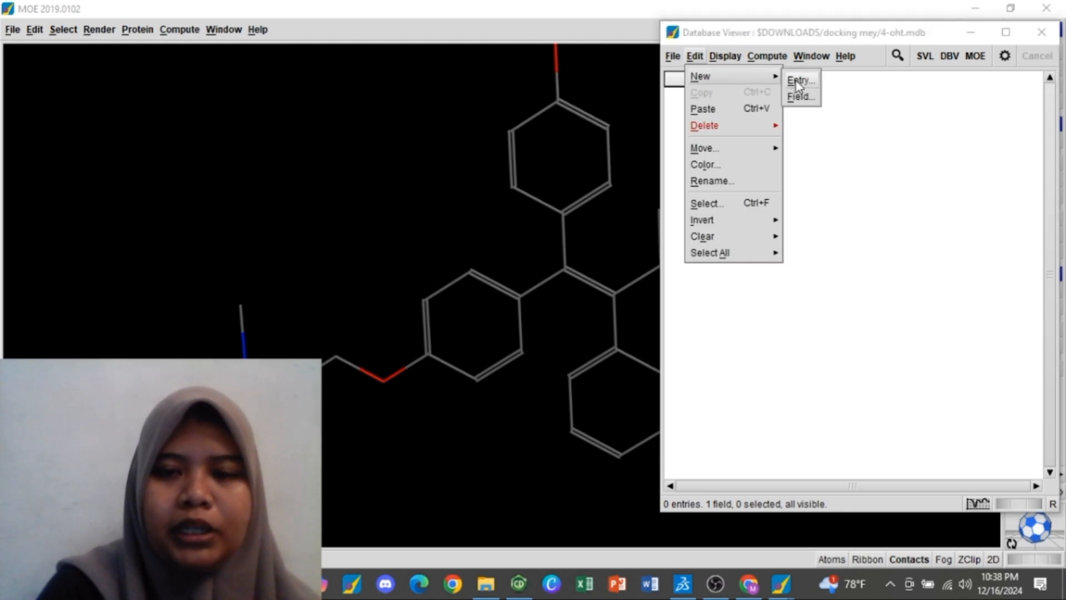
pyautogui.click(793, 79)
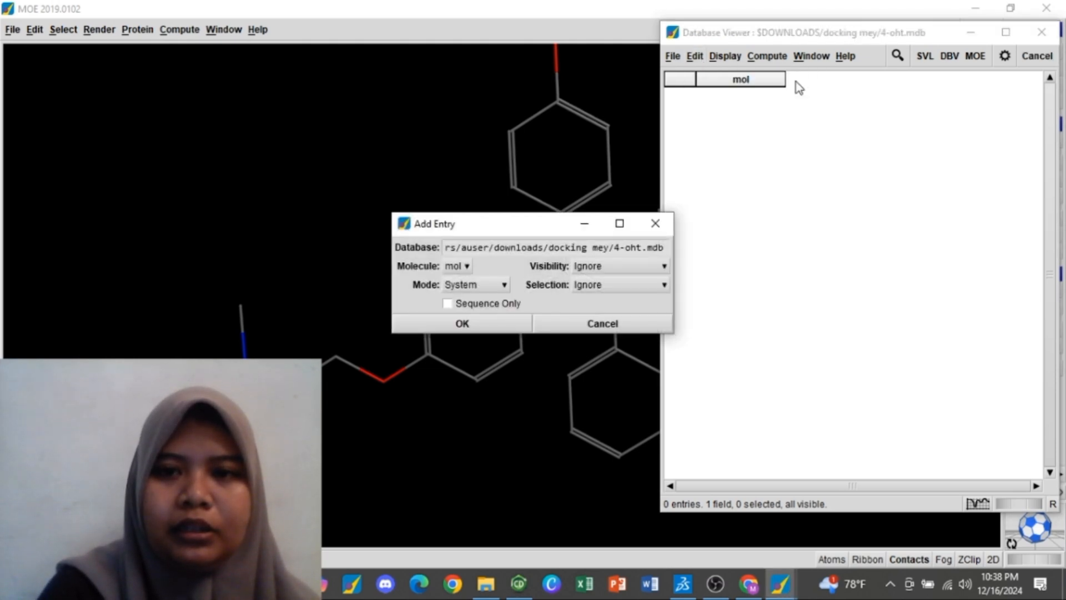
pyautogui.click(502, 320)
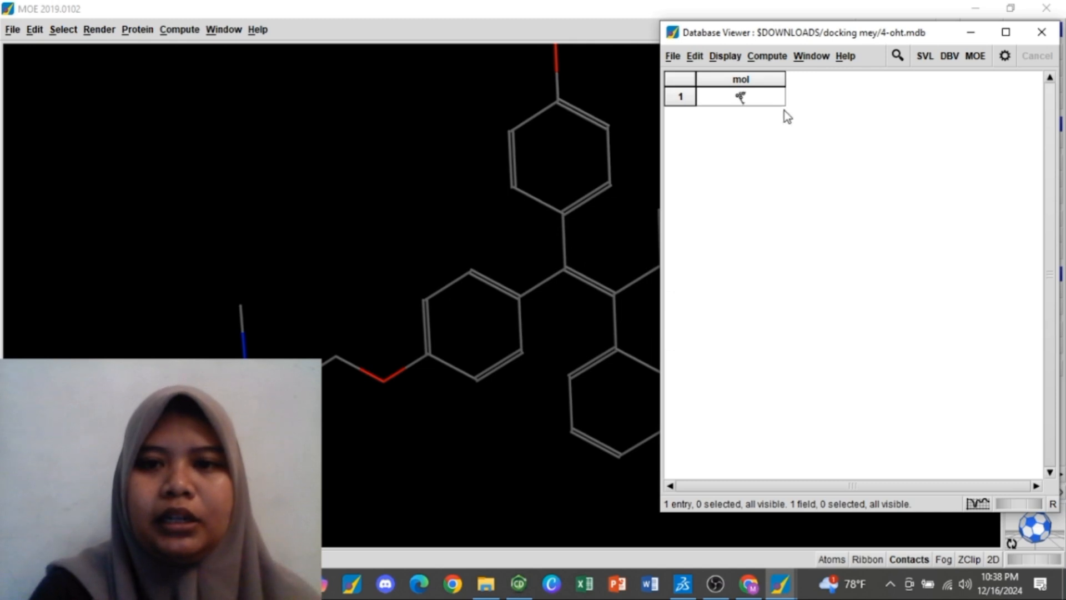
# Step: Enlarge the ligand's cell in the 4-OHT database table to make its 2D structure readable
pyautogui.moveTo(785, 105); pyautogui.dragTo(916, 269)
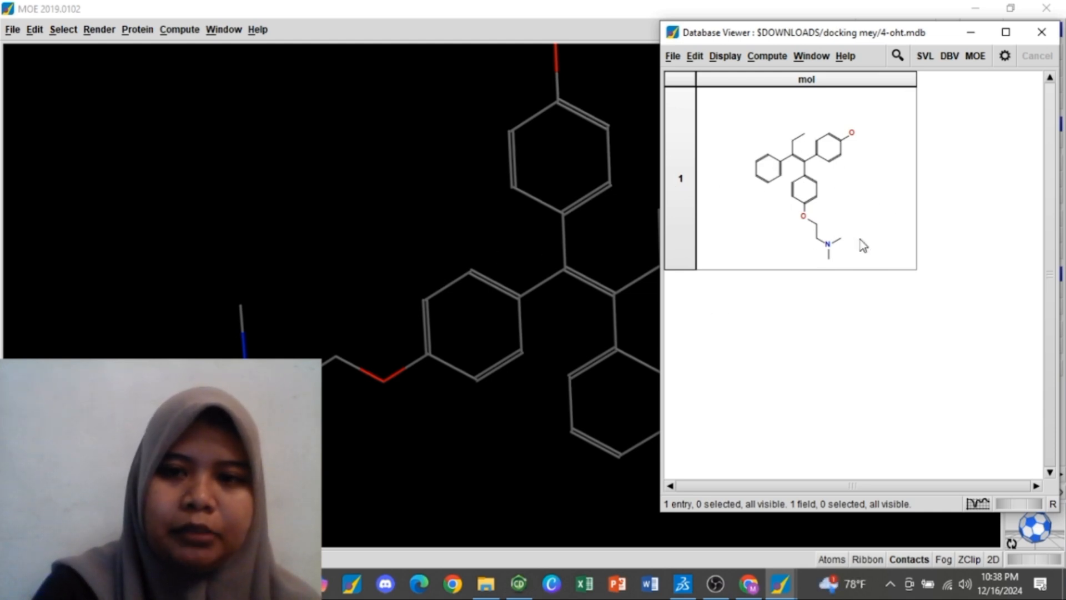
# Step: Set up an energy minimization of the ligand with the MMFF94x forcefield, fixing its hydrogens and partial charges
pyautogui.click(311, 146)
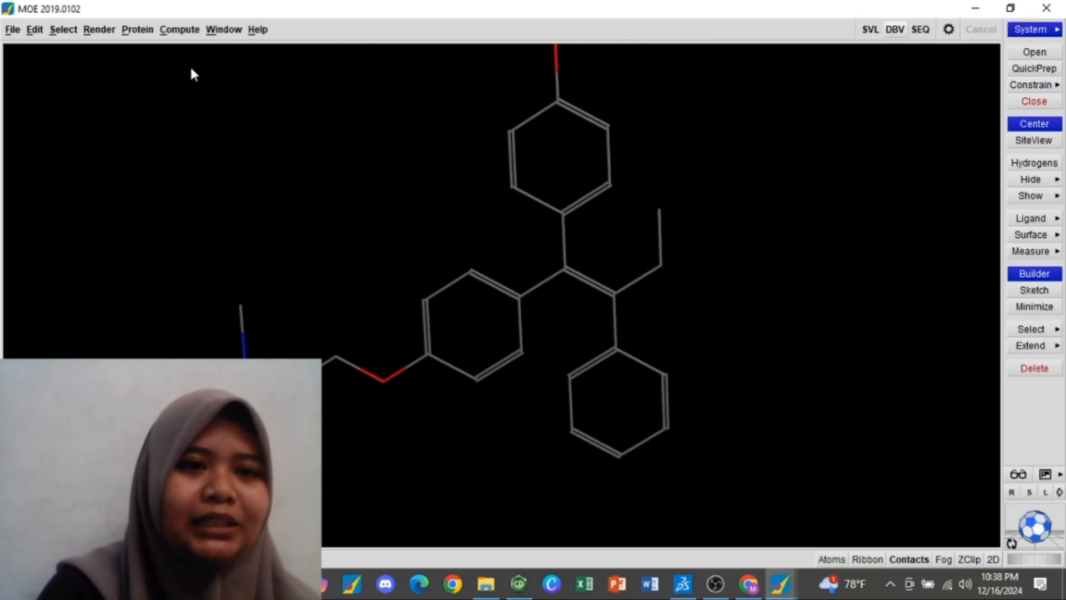
pyautogui.click(179, 30)
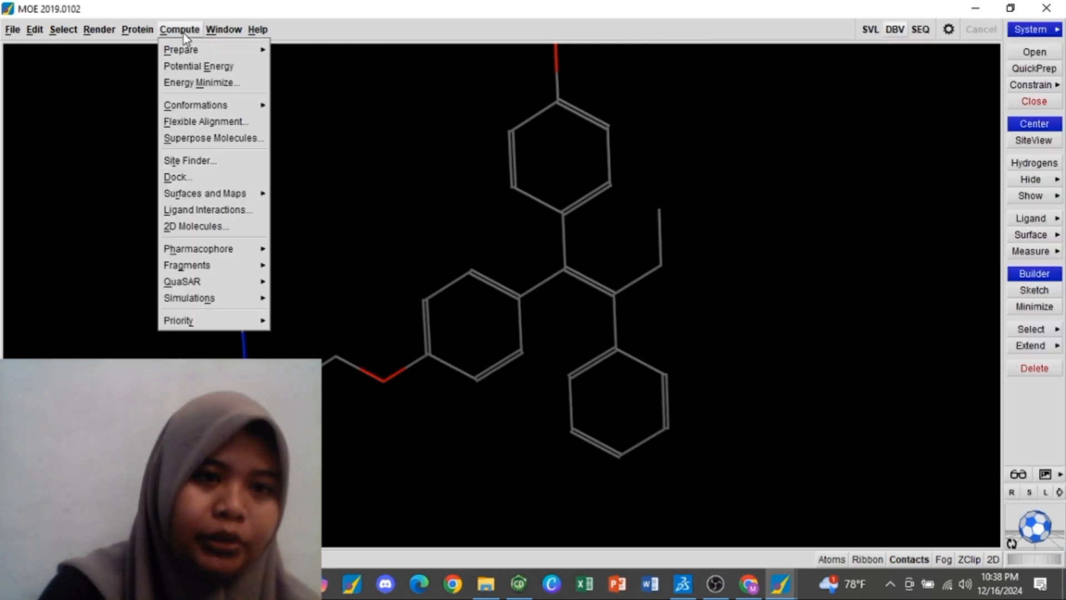
pyautogui.click(186, 83)
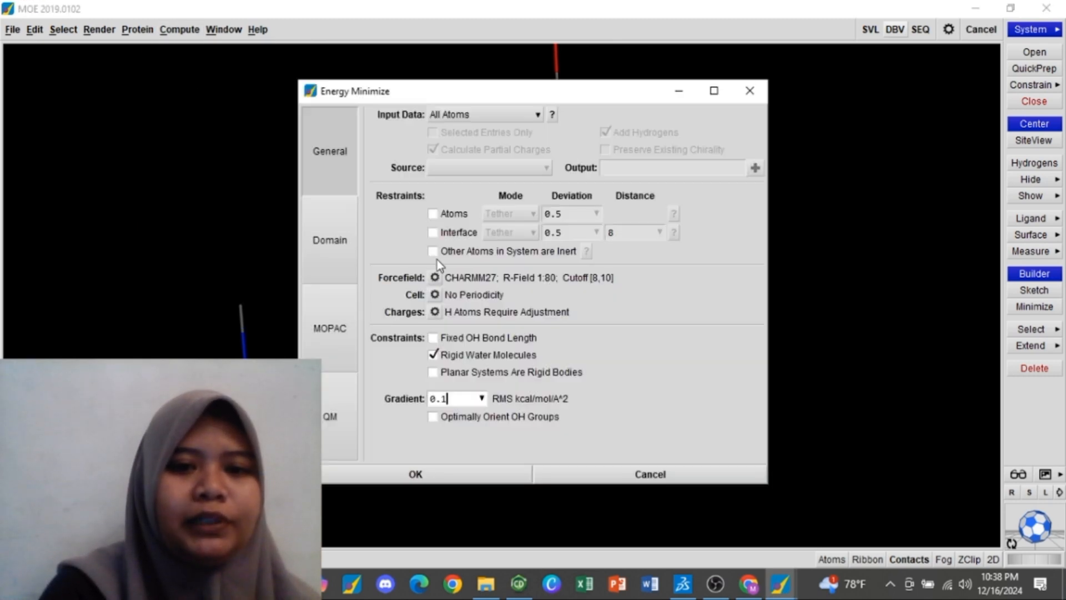
pyautogui.click(435, 279)
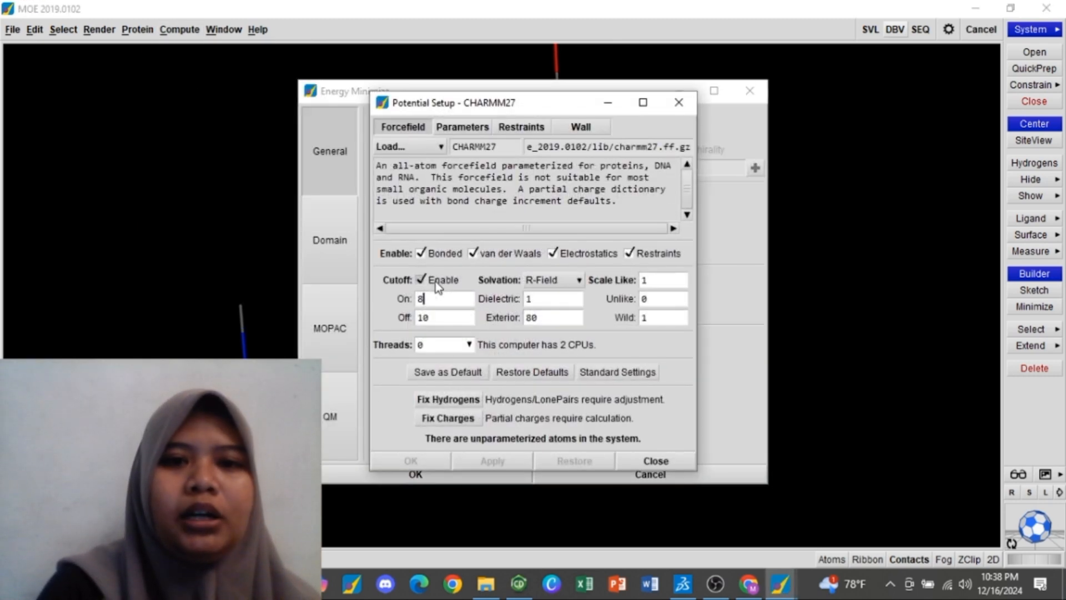
pyautogui.click(433, 148)
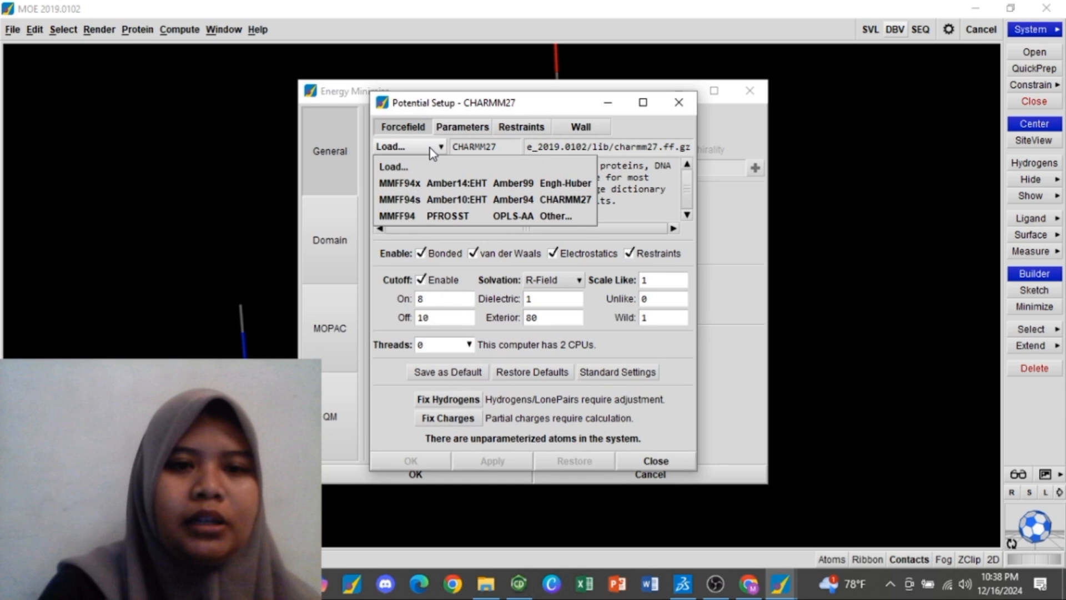
pyautogui.click(394, 185)
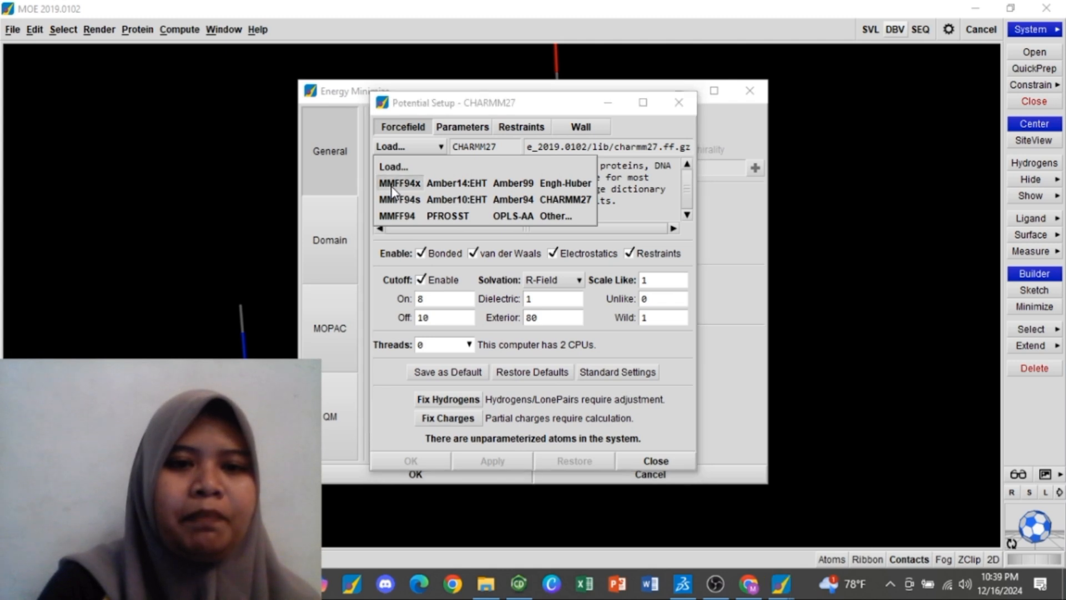
pyautogui.click(450, 405)
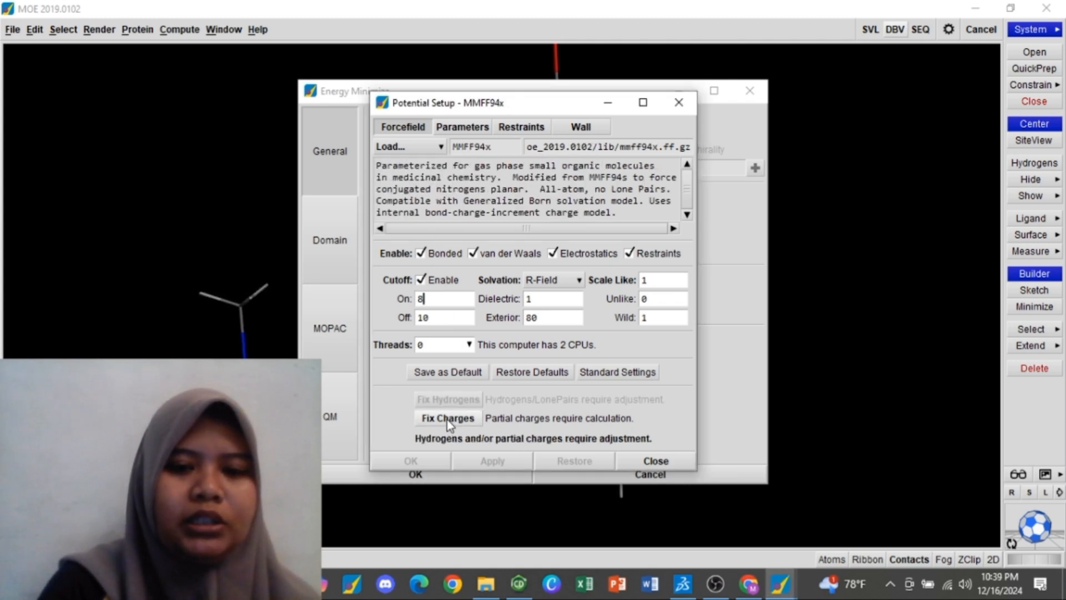
pyautogui.click(447, 420)
pyautogui.click(638, 459)
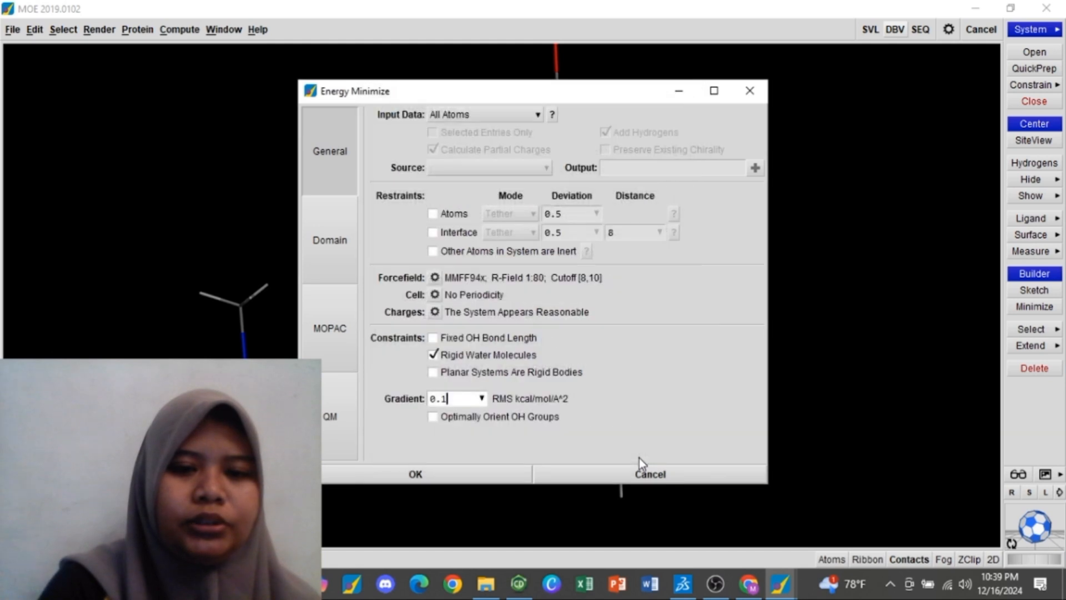
# Step: Set the minimization gradient to 0.0001 RMS kcal/mol/A^2, run the energy minimization and inspect the 3D ligand
pyautogui.click(483, 399)
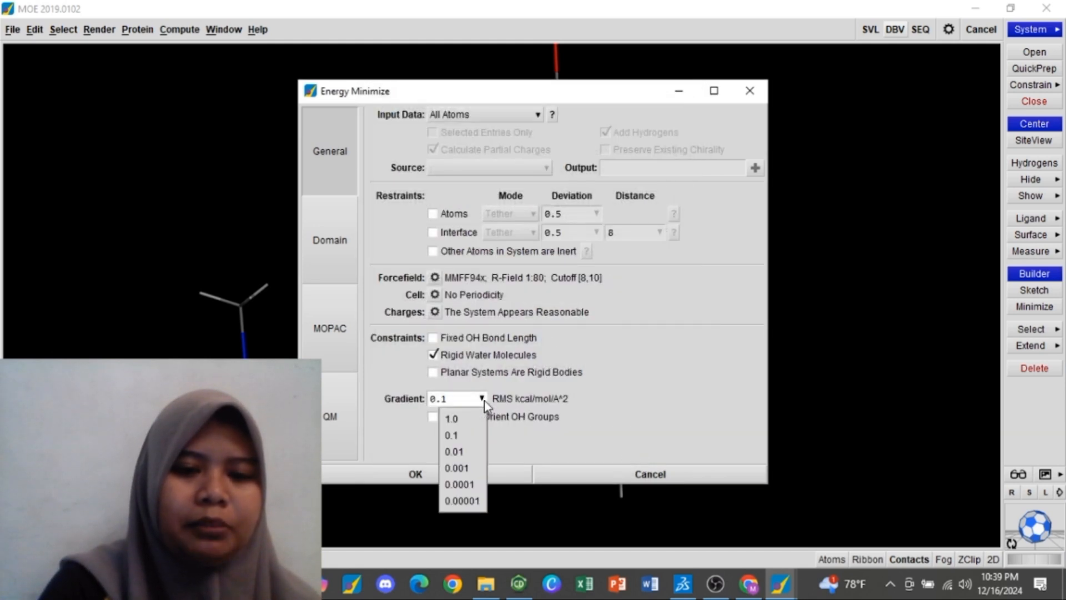
pyautogui.click(460, 484)
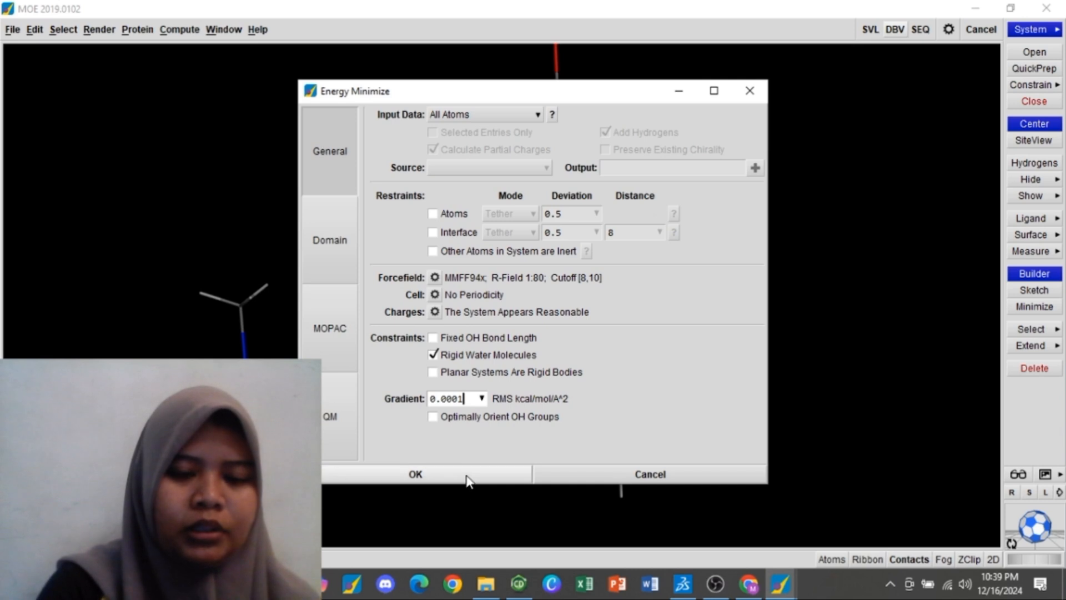
pyautogui.click(467, 477)
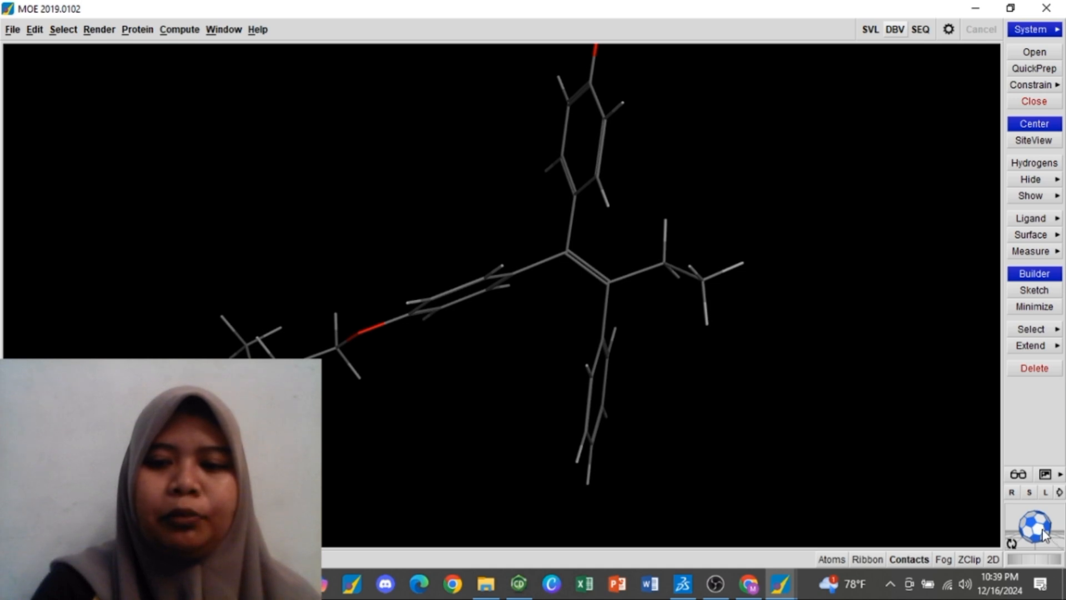
pyautogui.moveTo(1044, 531); pyautogui.dragTo(788, 369)
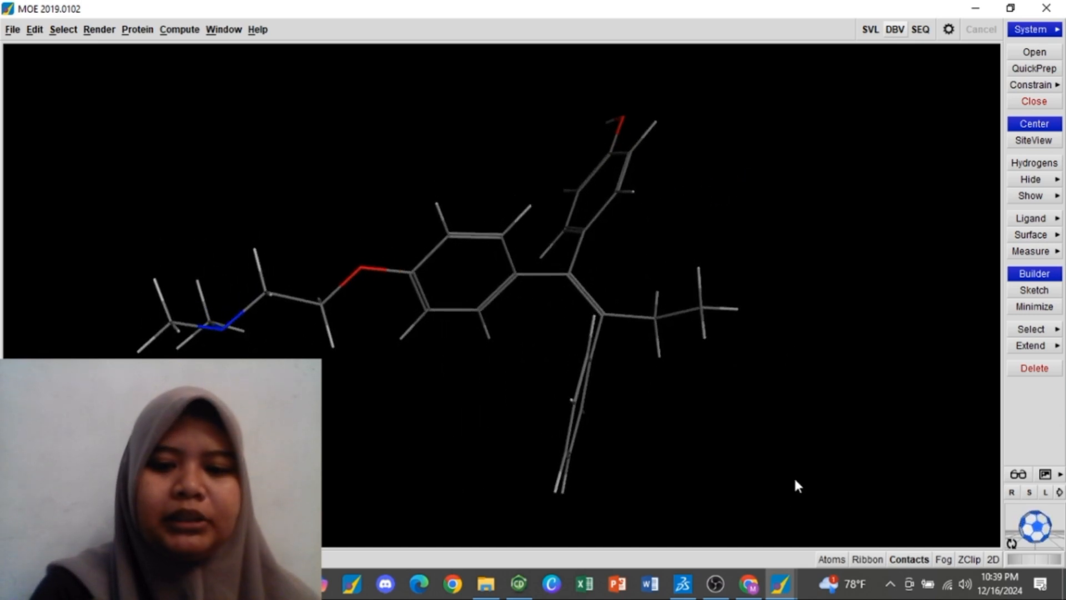
# Step: Add the energy-minimized ligand as a second entry in the 4-OHT database, using the mol field and System mode
pyautogui.click(781, 584)
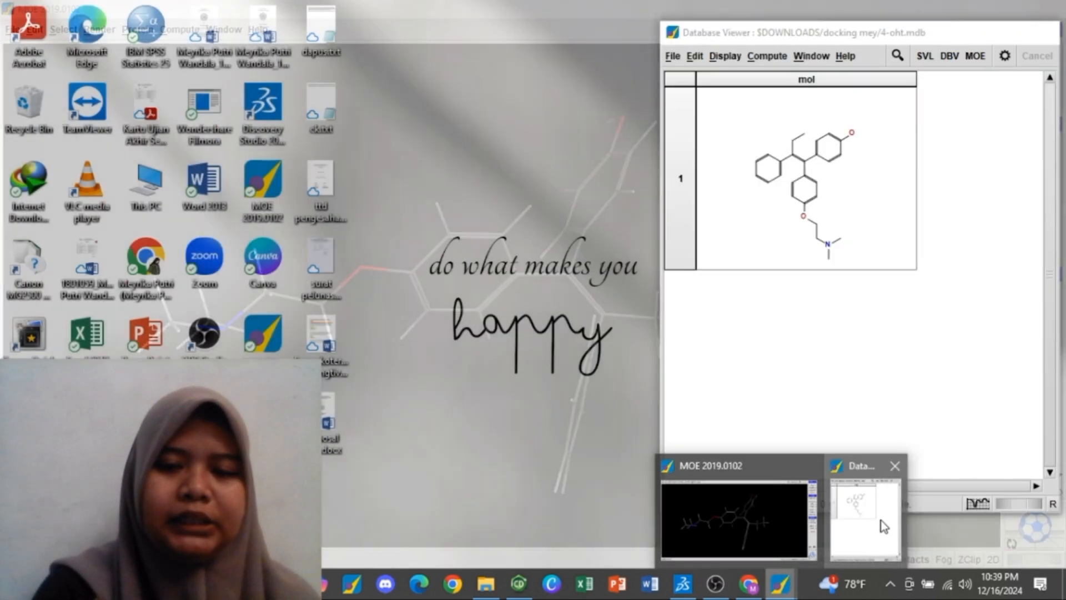
pyautogui.click(882, 522)
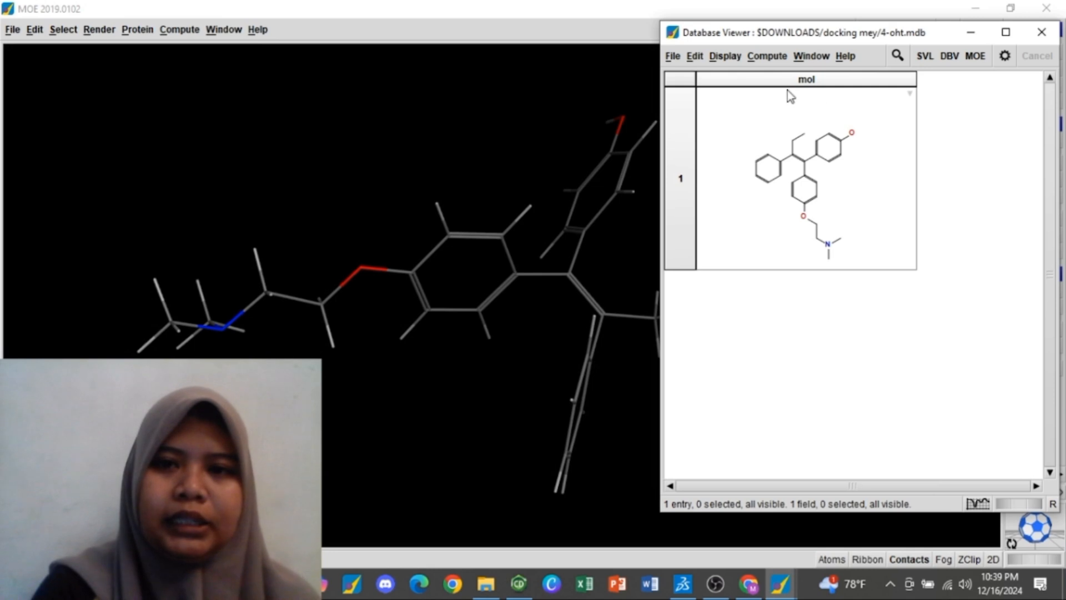
pyautogui.click(701, 60)
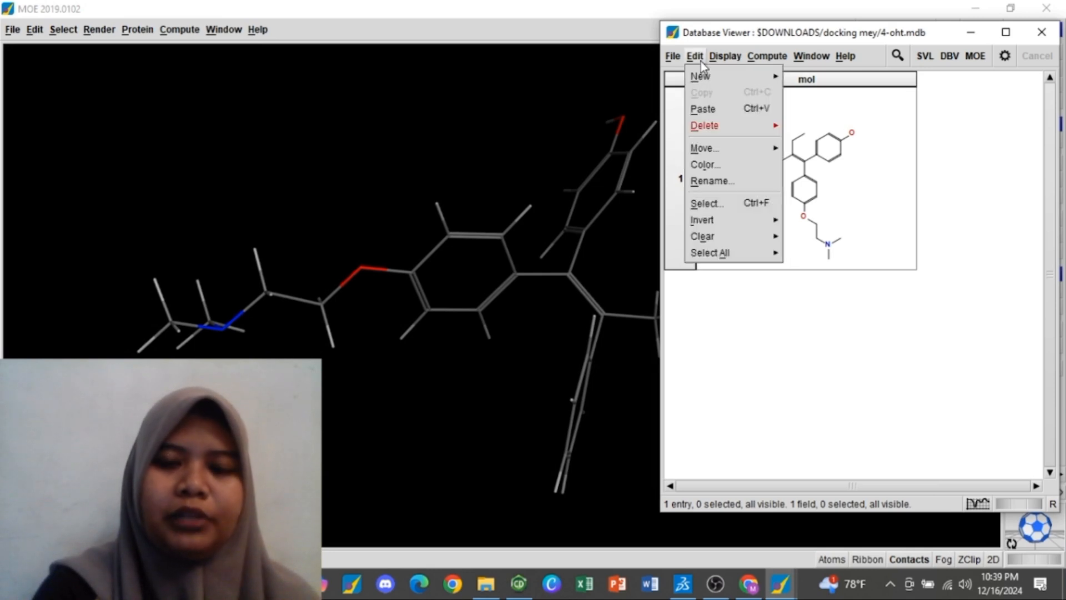
pyautogui.moveTo(707, 82)
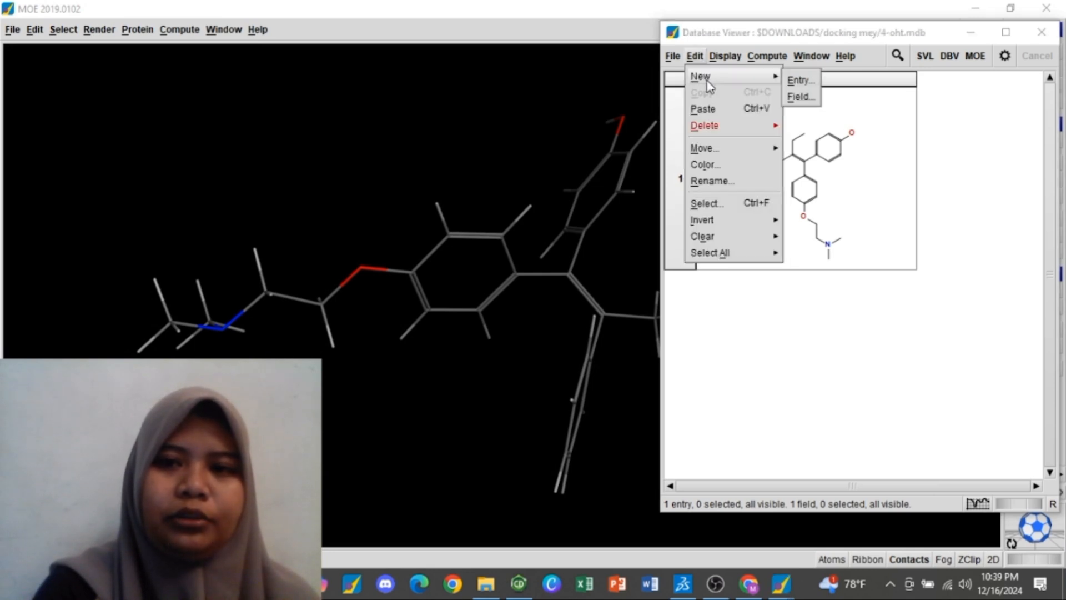
pyautogui.click(798, 83)
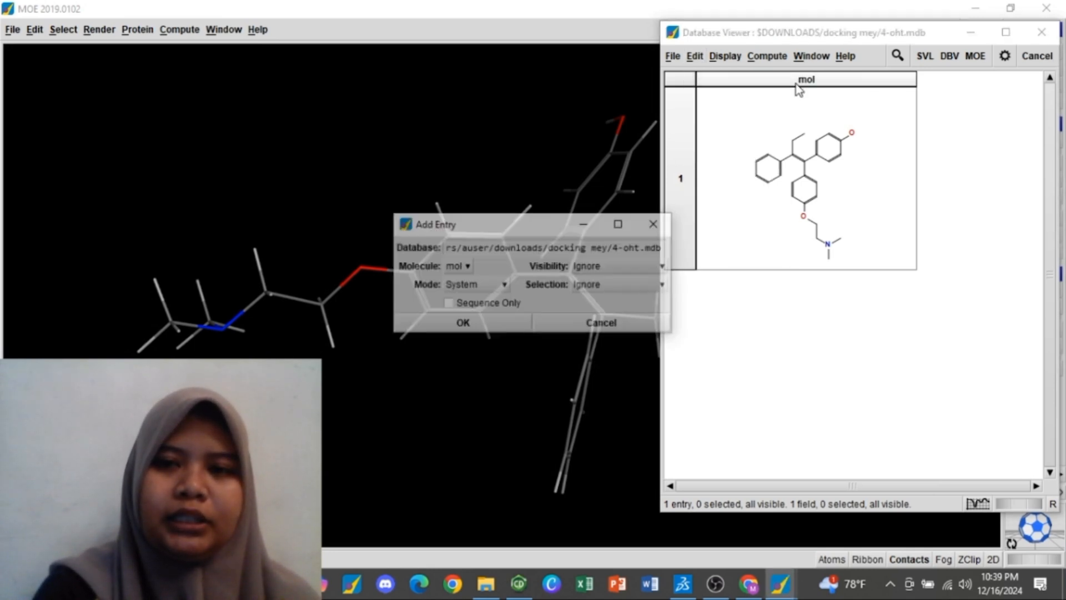
pyautogui.click(487, 322)
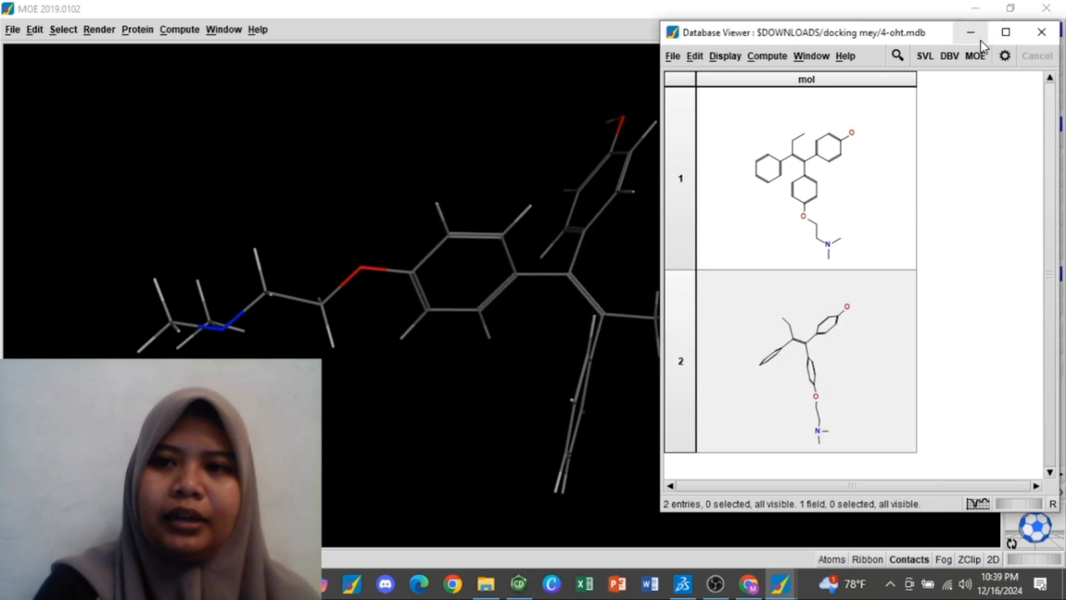
# Step: Maximize the database window and name the first entry's molecule 4-OHT TANPA OPTIMASI
pyautogui.click(1005, 32)
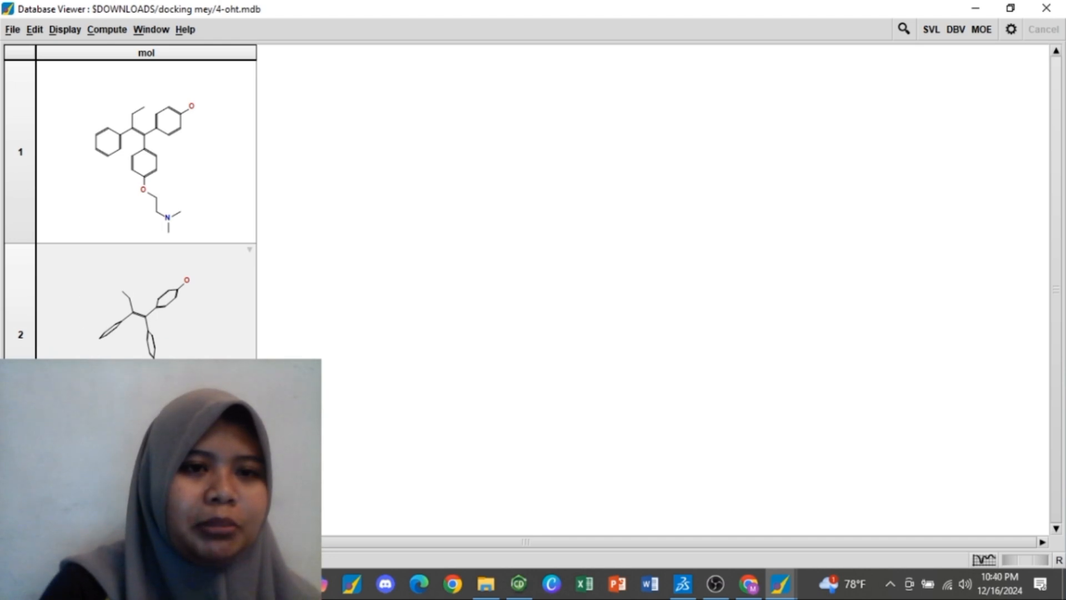
pyautogui.click(250, 68)
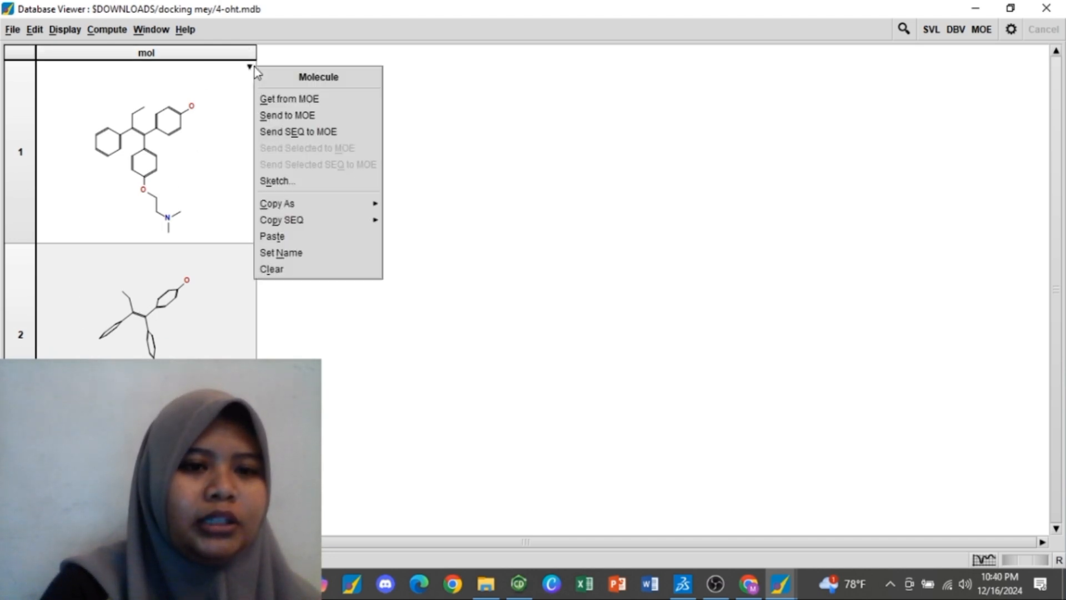
pyautogui.click(293, 253)
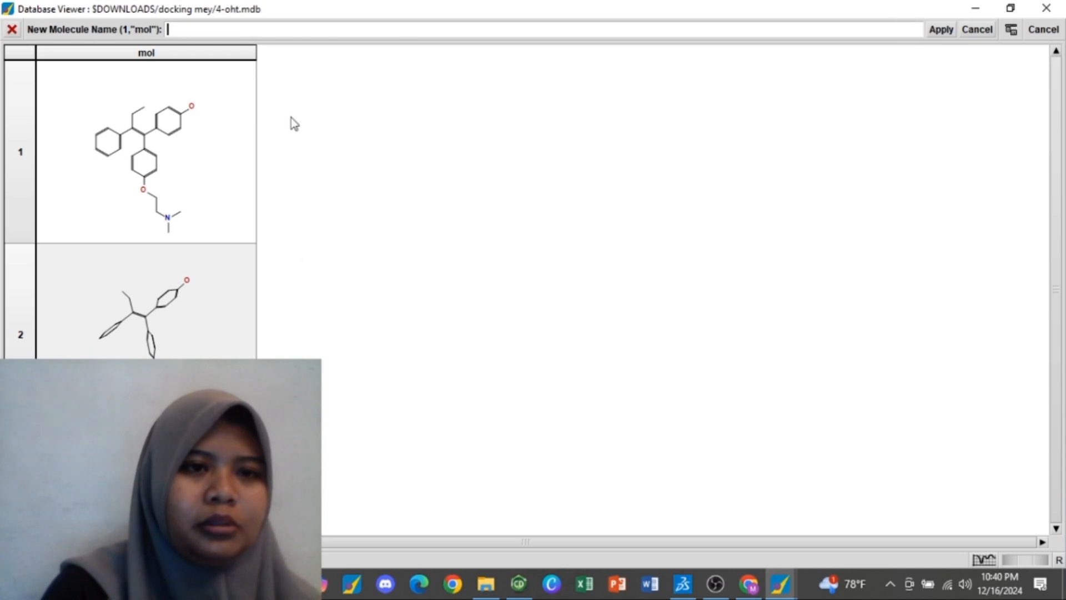
pyautogui.write('4-')
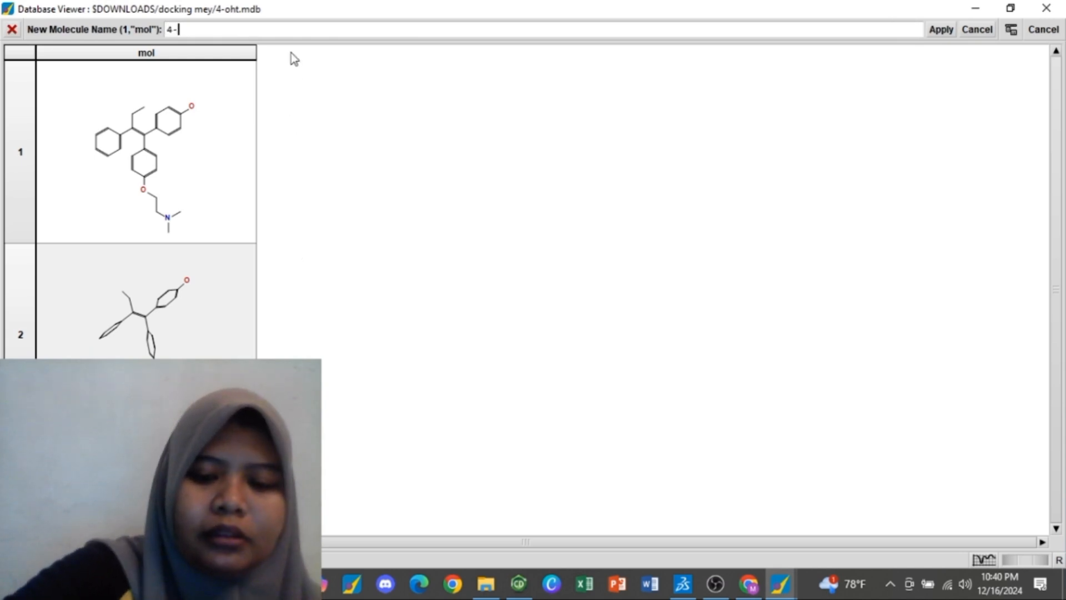
pyautogui.write('OHT TA')
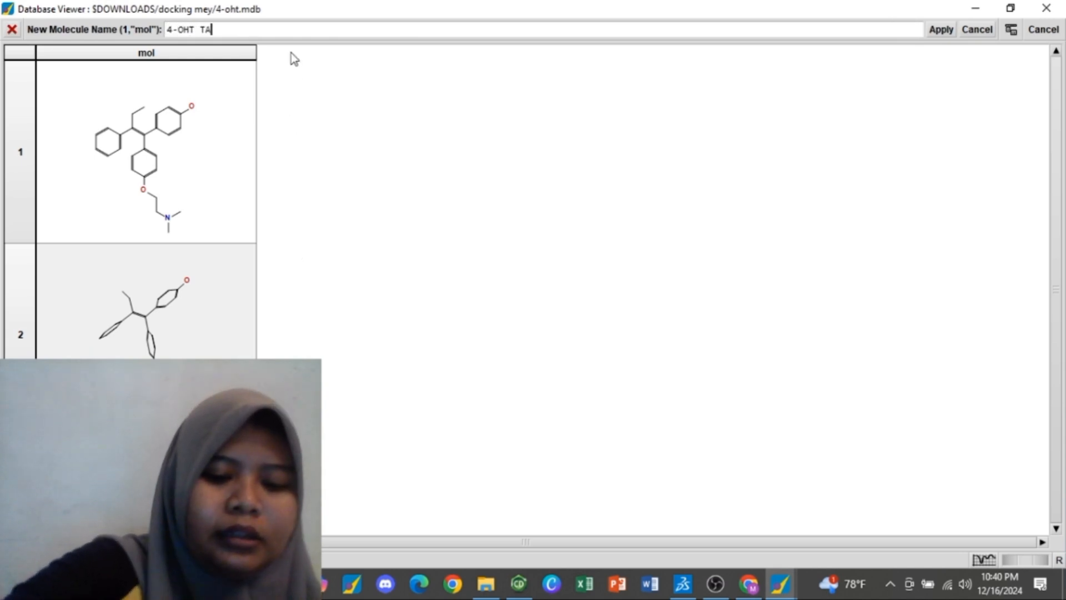
pyautogui.write('NPA ')
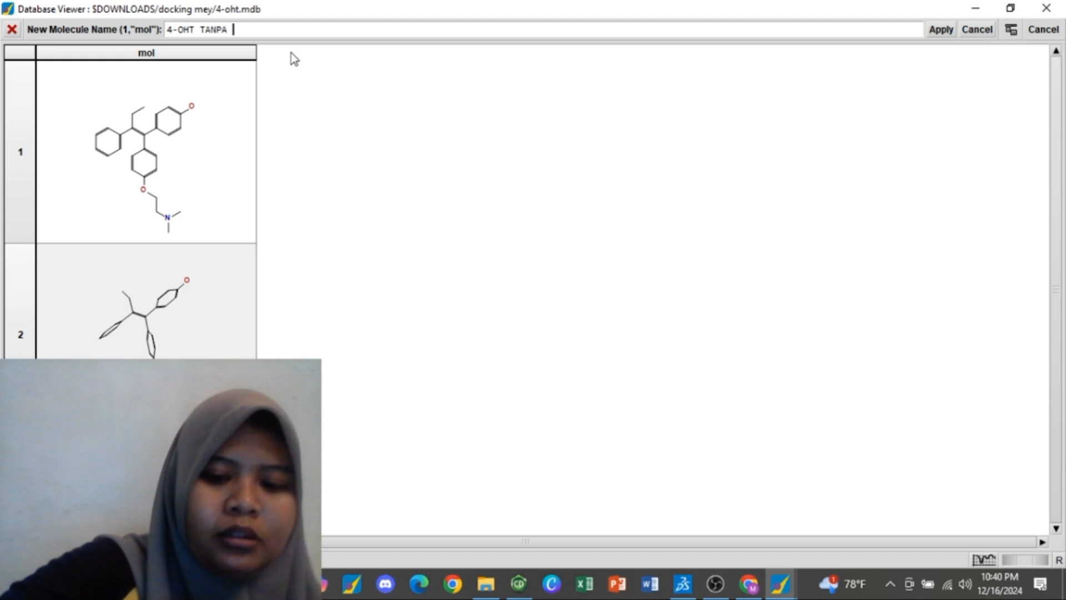
pyautogui.write('OPTIMASI')
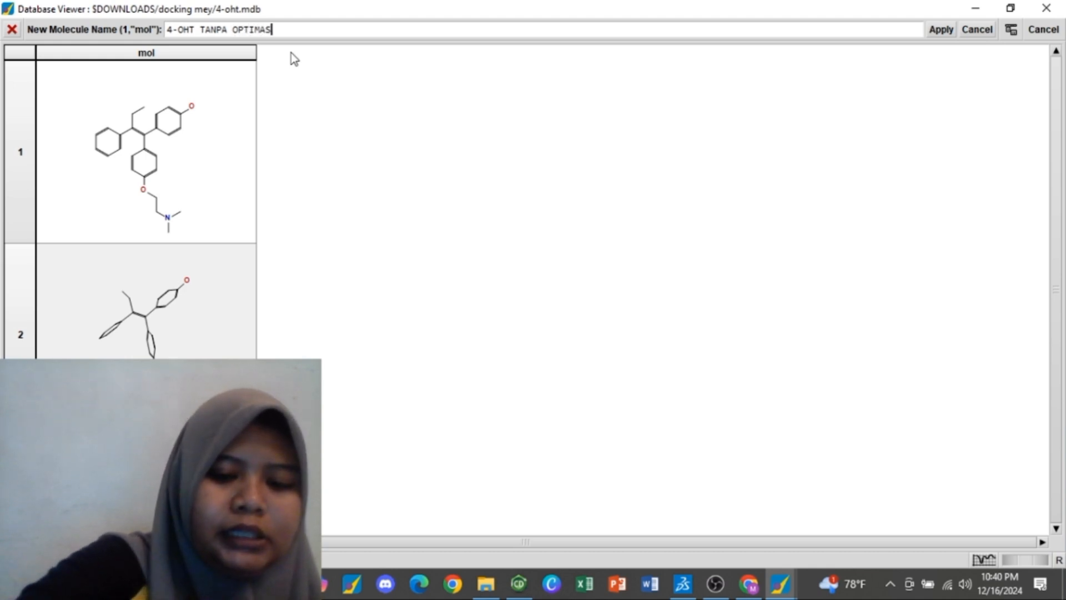
pyautogui.click(941, 30)
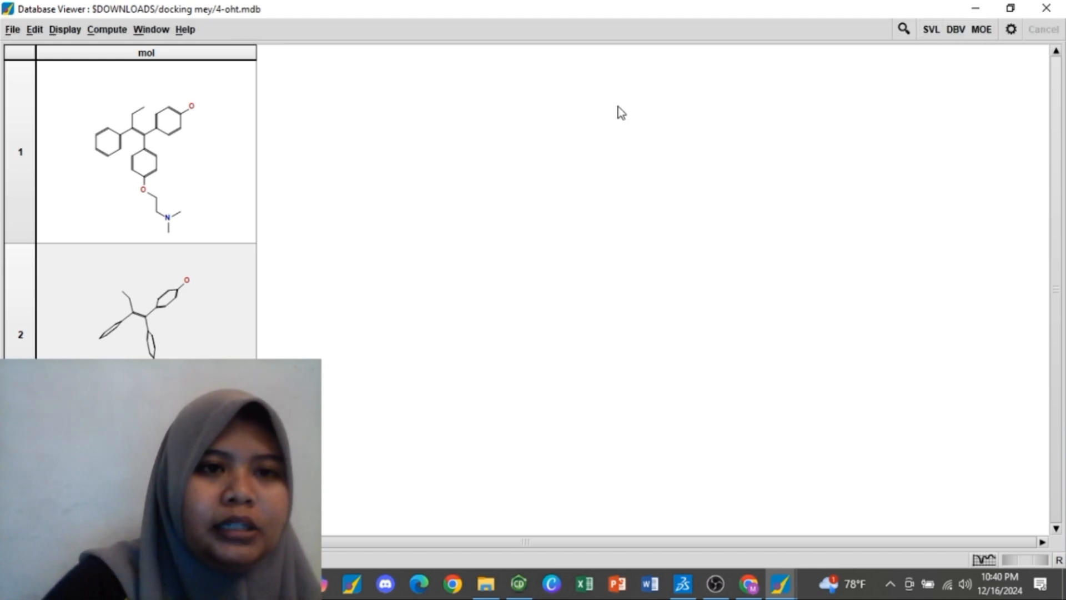
# Step: Name the second entry's molecule 4-OHT OPTIMASI and close the database
pyautogui.click(249, 250)
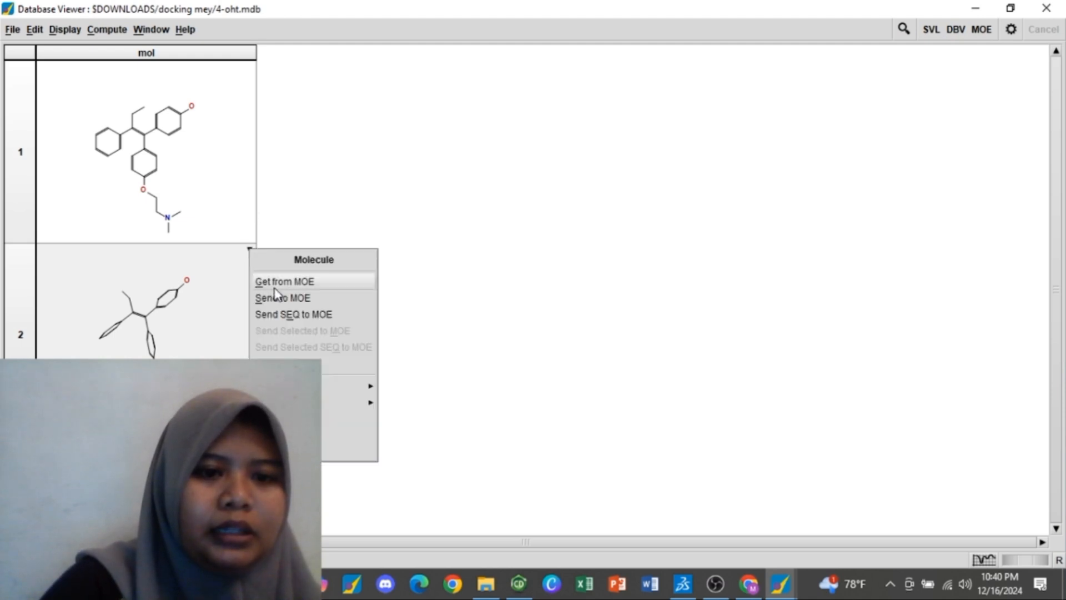
pyautogui.click(349, 435)
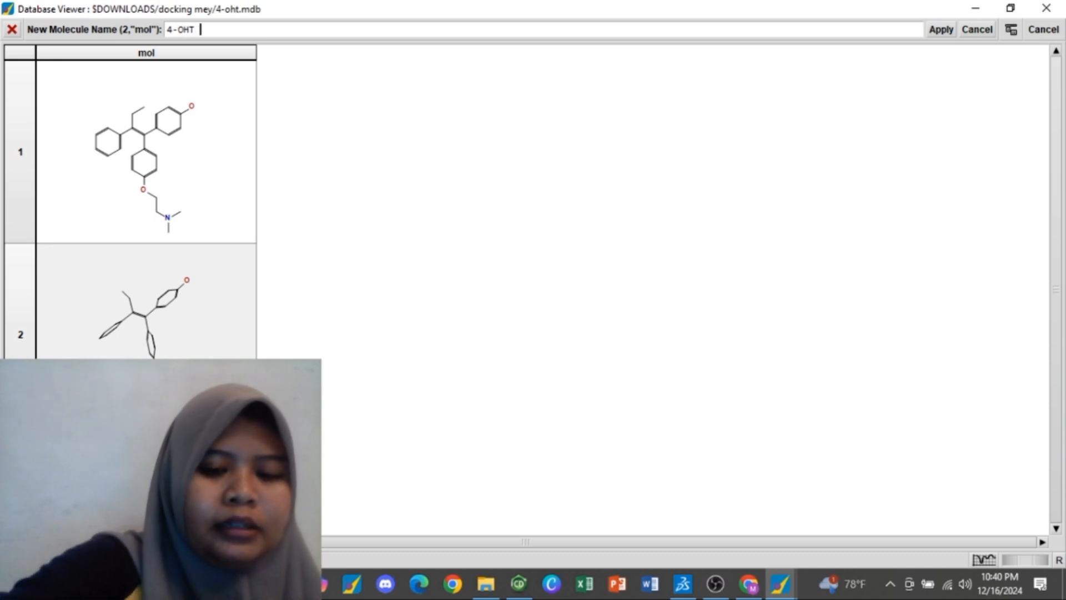
pyautogui.write('4-OHT OPTIMAS')
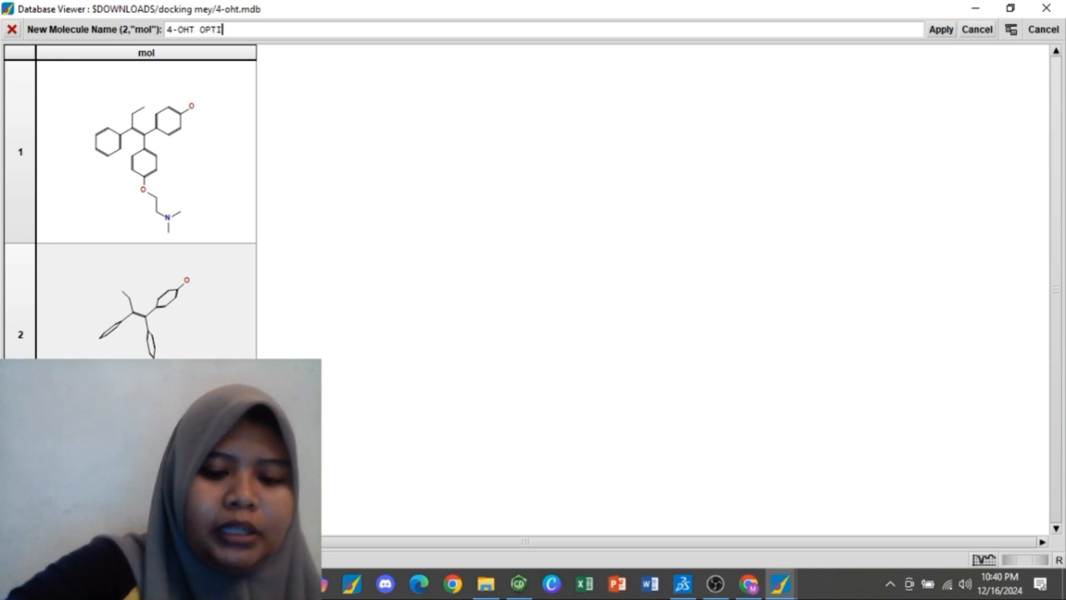
pyautogui.click(941, 30)
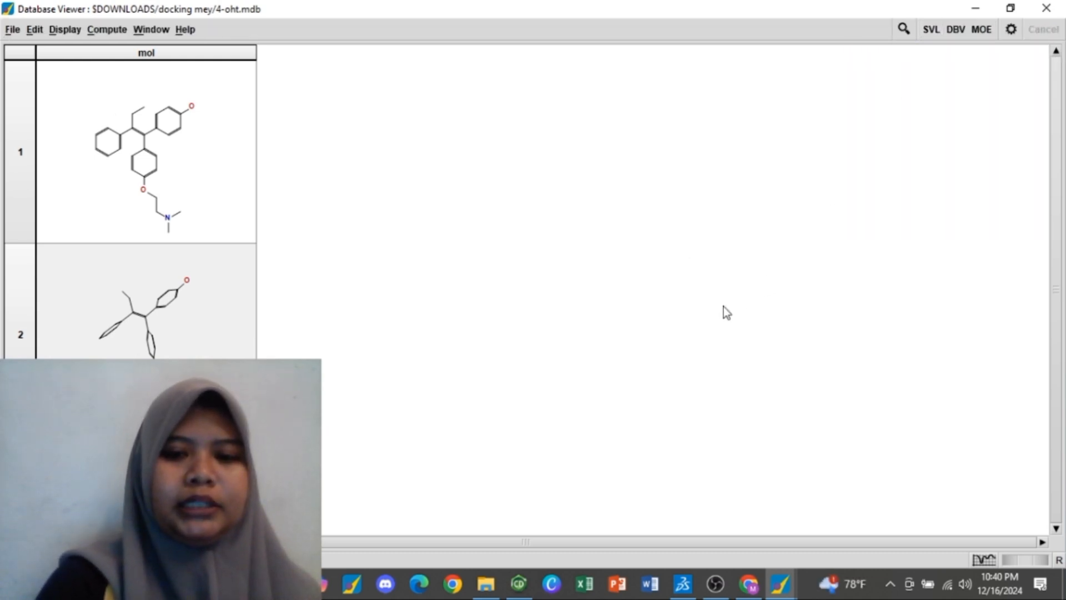
pyautogui.click(1047, 9)
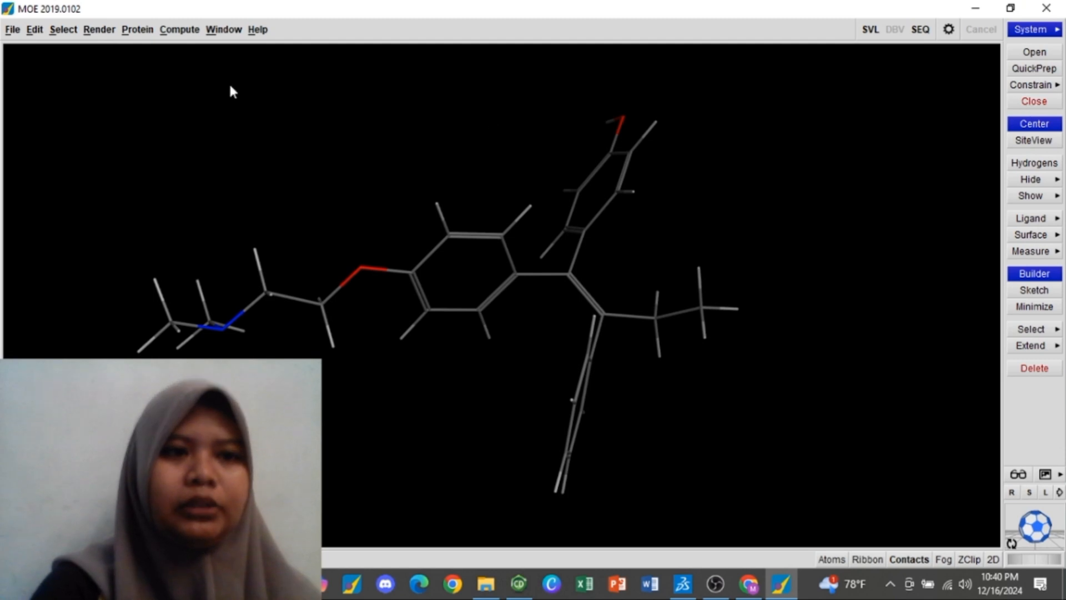
# Step: Save the minimized ligand as PREP 4-OHT in Protein Data Bank (.pdb) format in the DOCKING MEY folder under Downloads
pyautogui.click(12, 30)
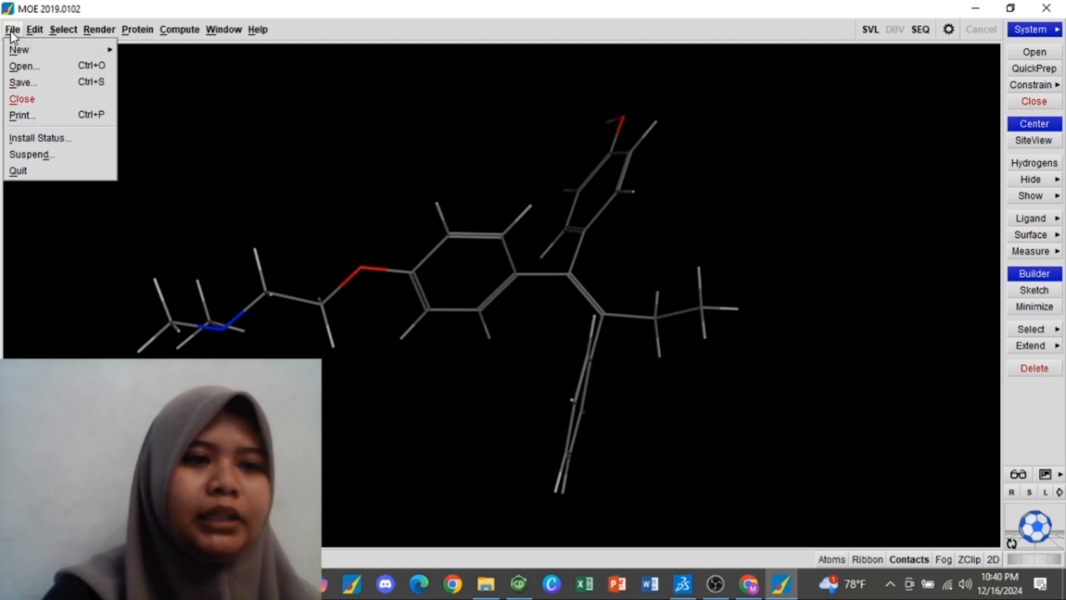
pyautogui.click(27, 81)
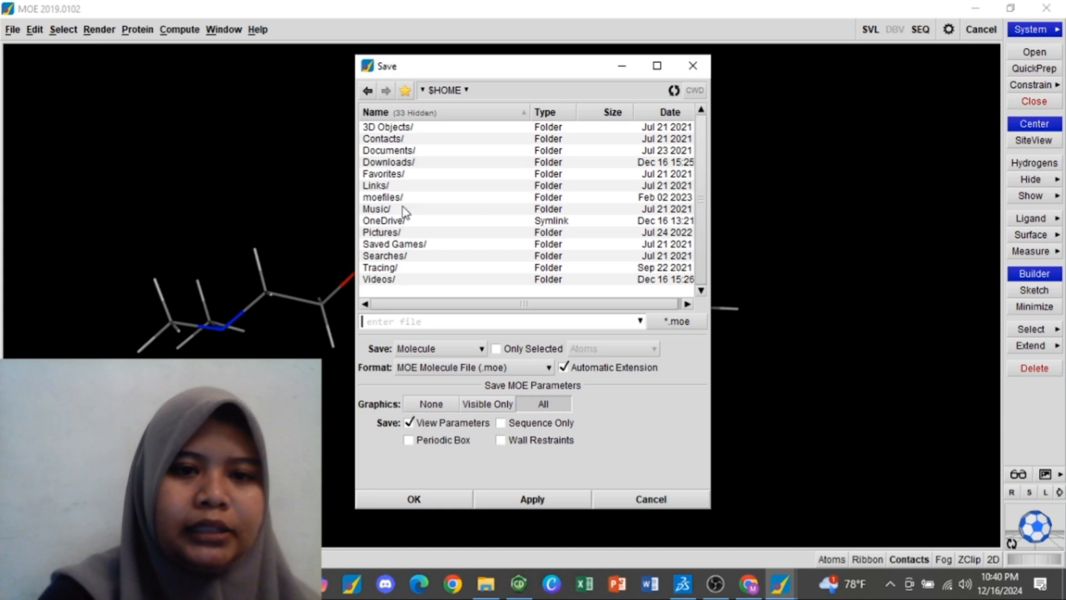
pyautogui.doubleClick(392, 163)
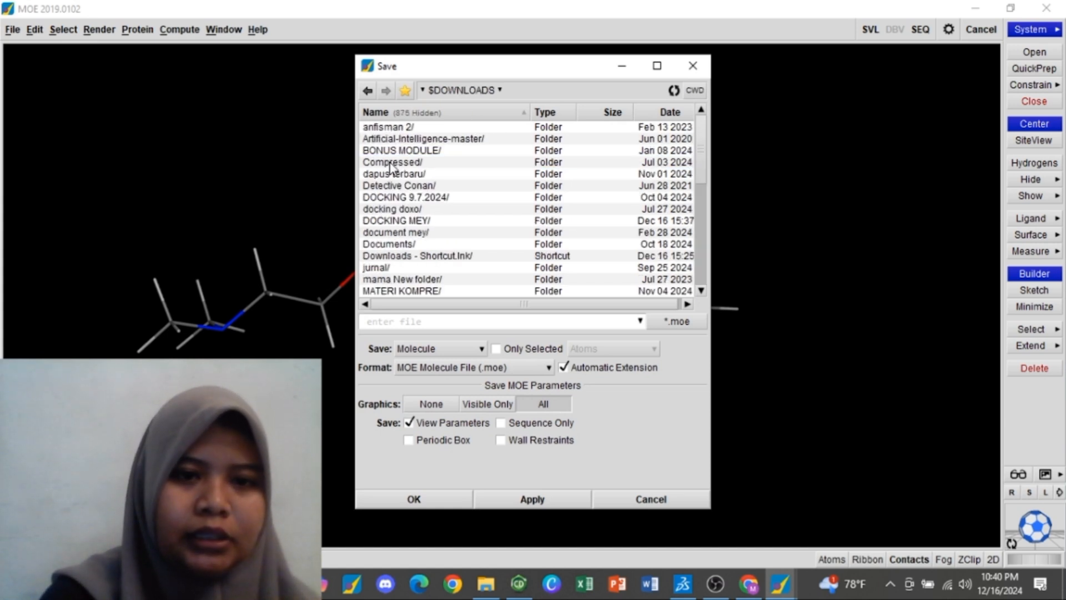
pyautogui.doubleClick(392, 221)
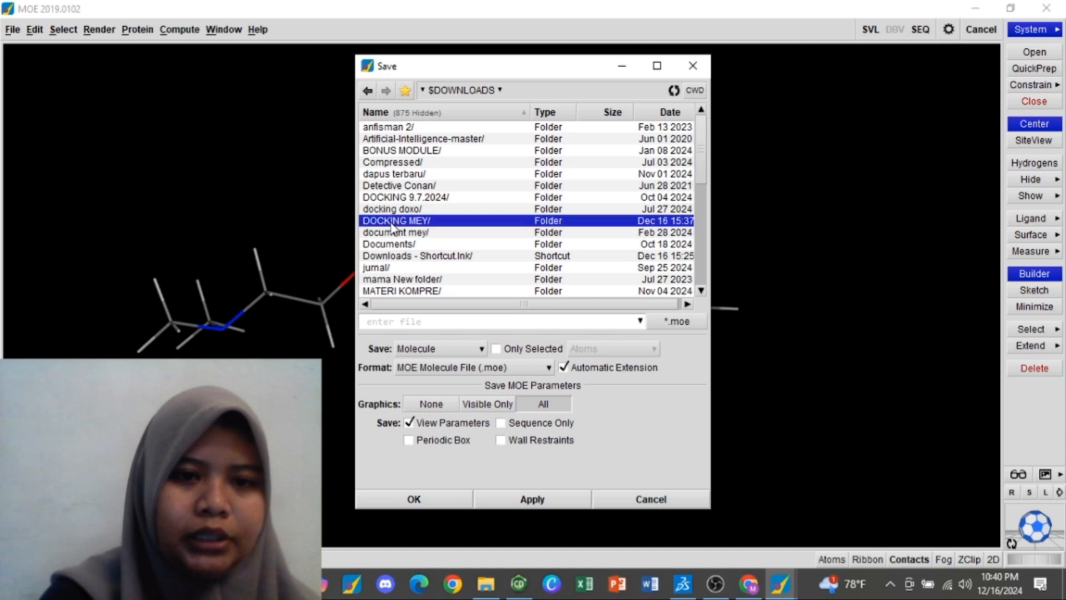
pyautogui.click(431, 348)
pyautogui.click(437, 354)
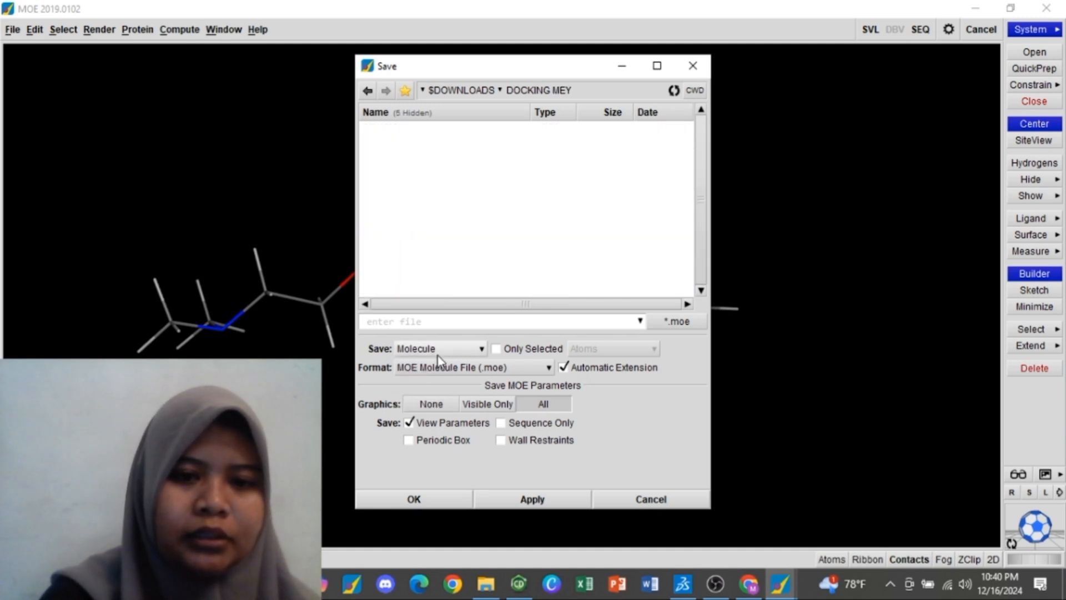
pyautogui.click(438, 367)
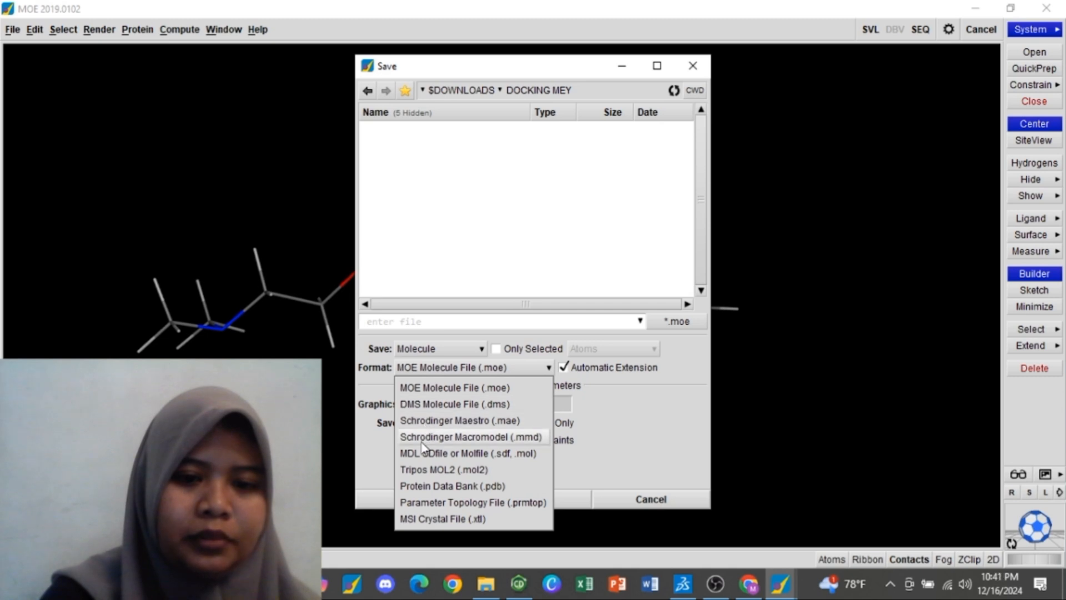
pyautogui.click(420, 486)
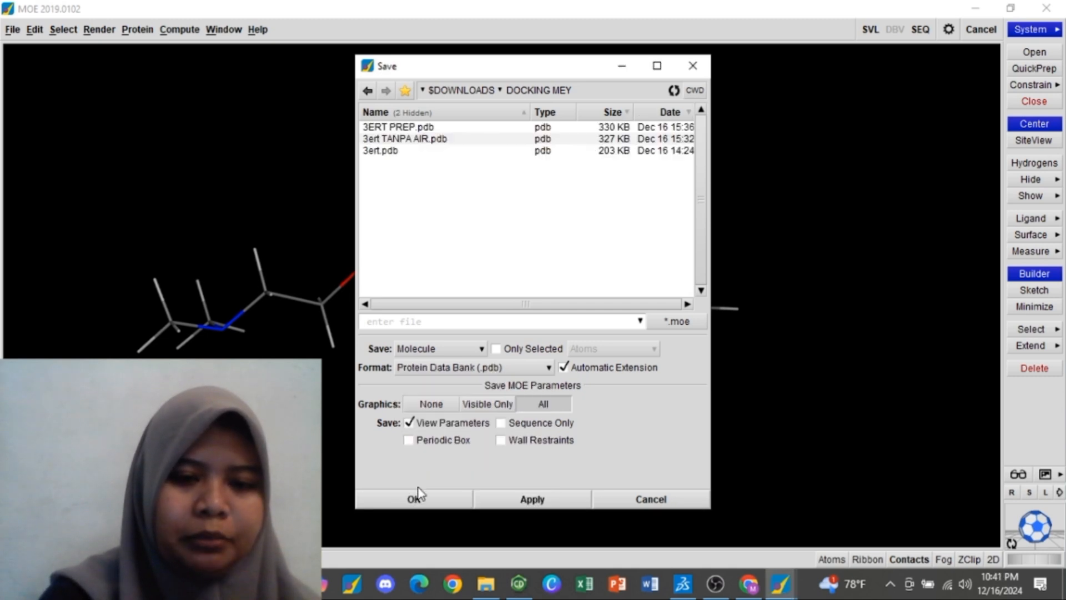
pyautogui.click(420, 322)
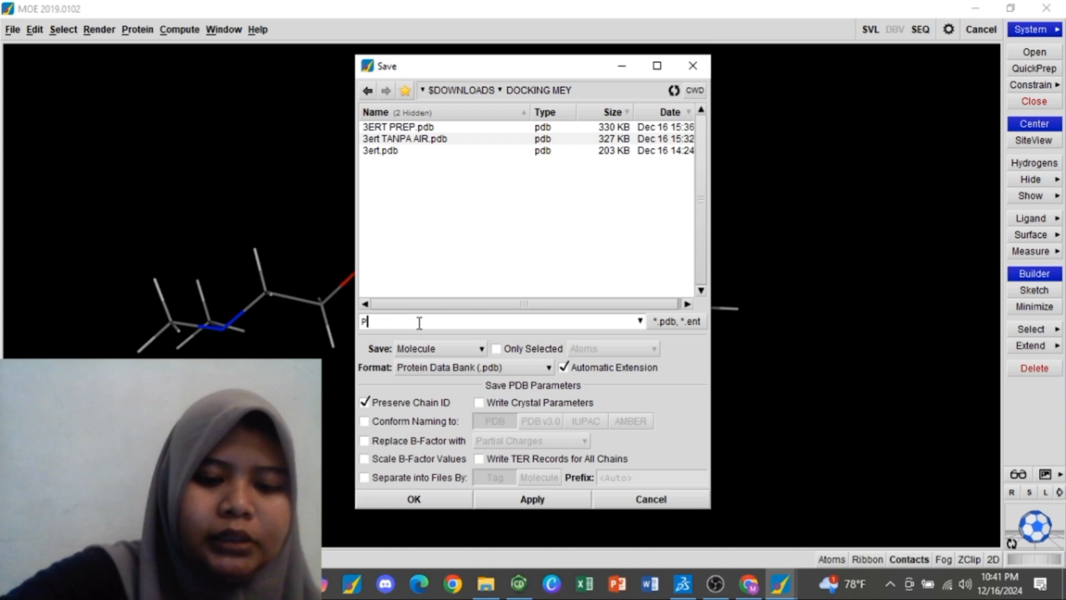
pyautogui.write('PREP 4-OHT')
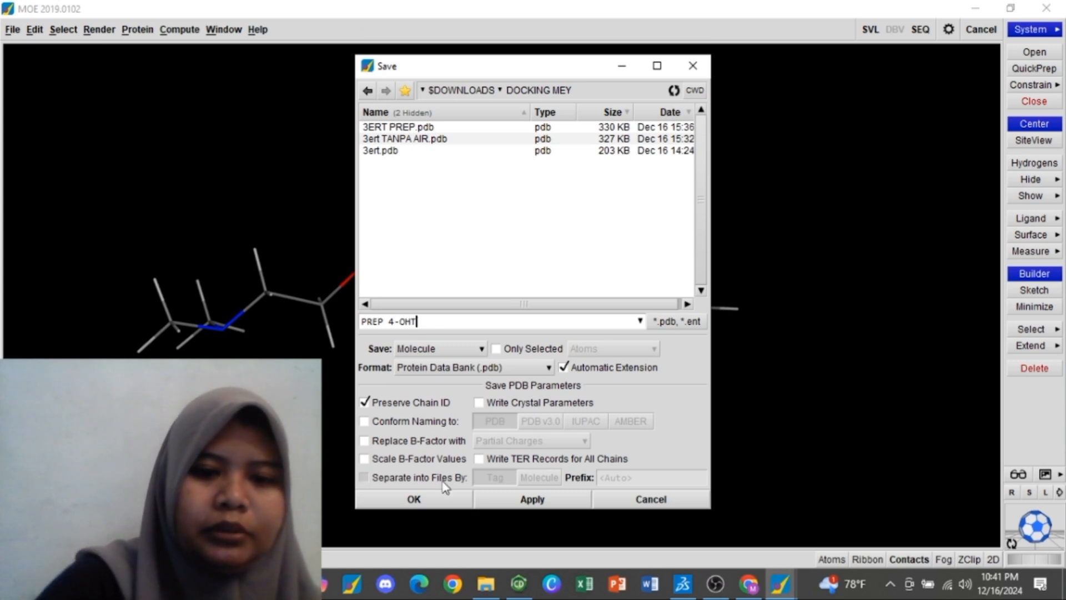
pyautogui.click(442, 499)
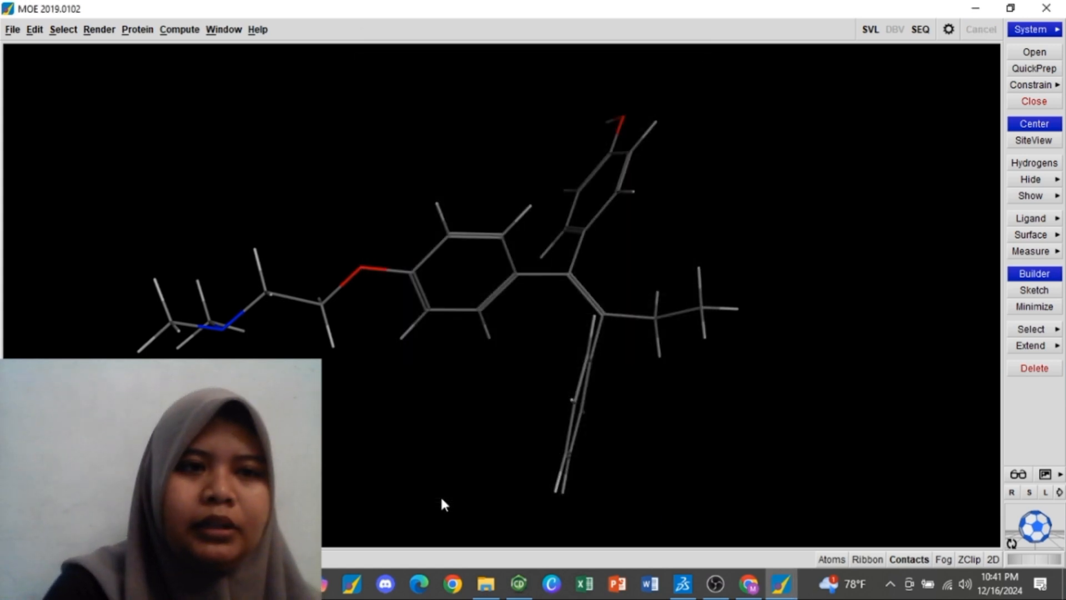
# Step: Close the ligand system and load 3ERT PREP.pdb from the DOCKING MEY folder with the default PDB load options
pyautogui.click(1027, 101)
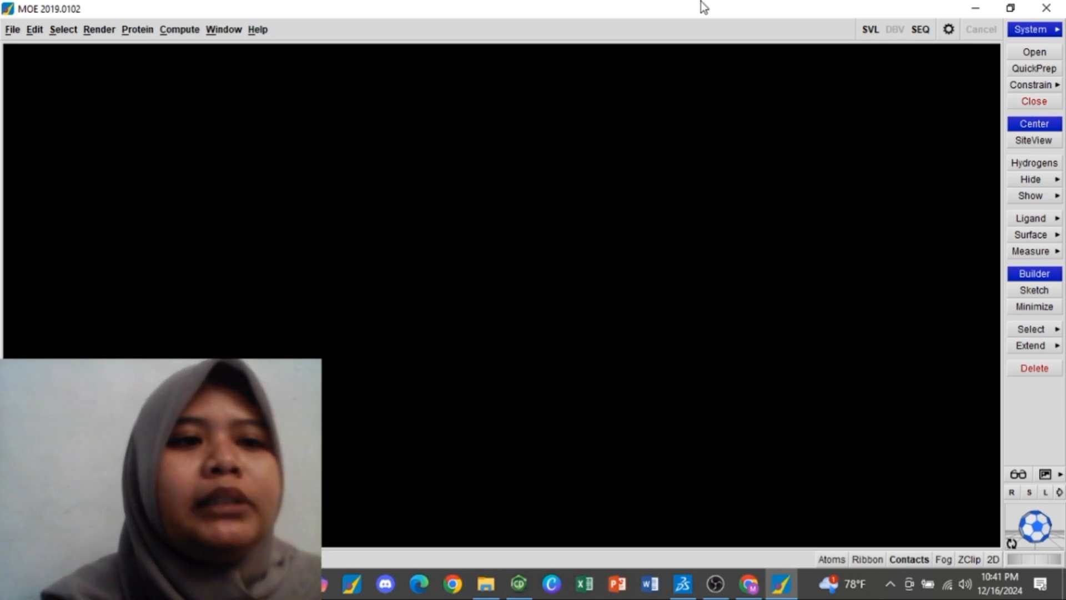
pyautogui.click(12, 30)
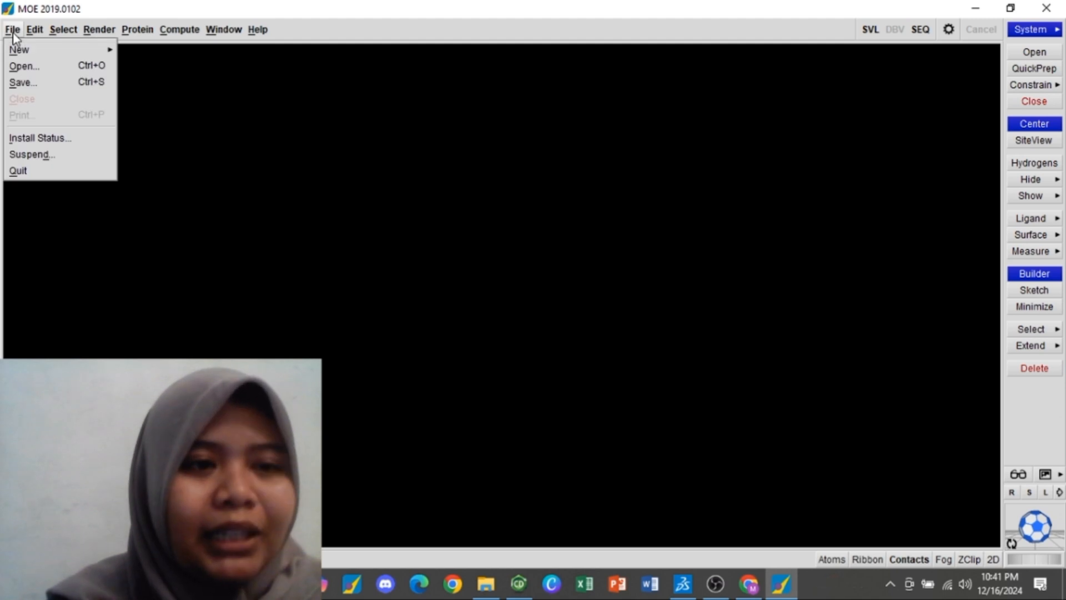
pyautogui.click(21, 66)
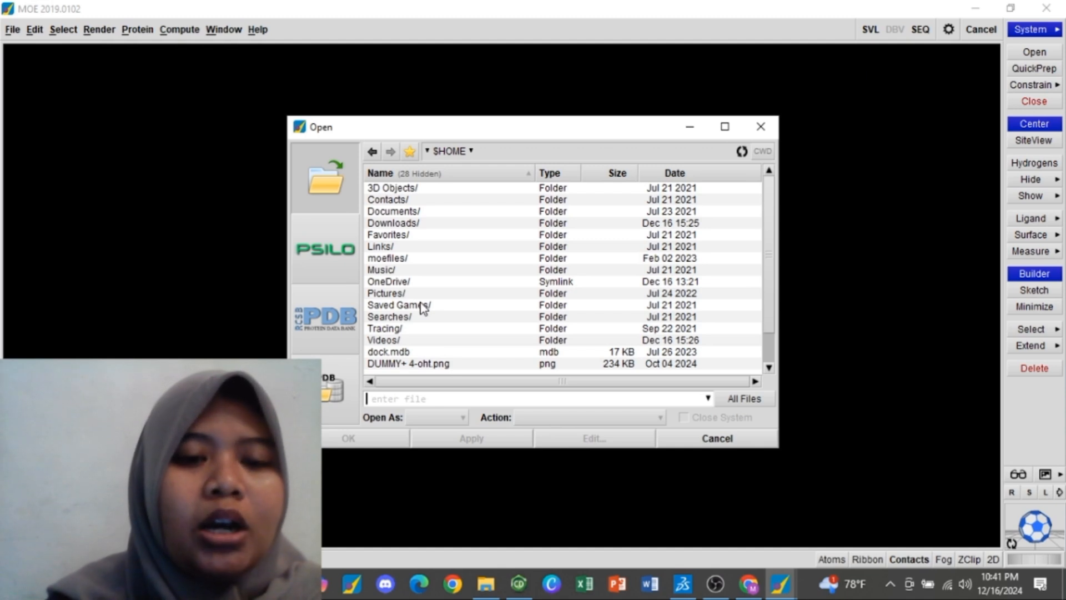
pyautogui.doubleClick(389, 223)
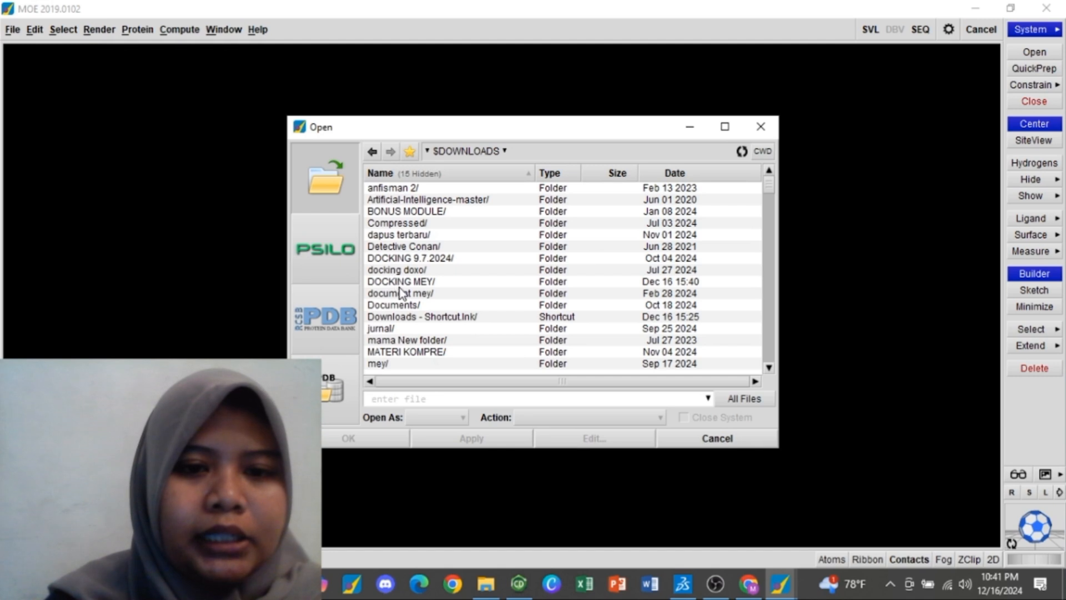
pyautogui.doubleClick(400, 282)
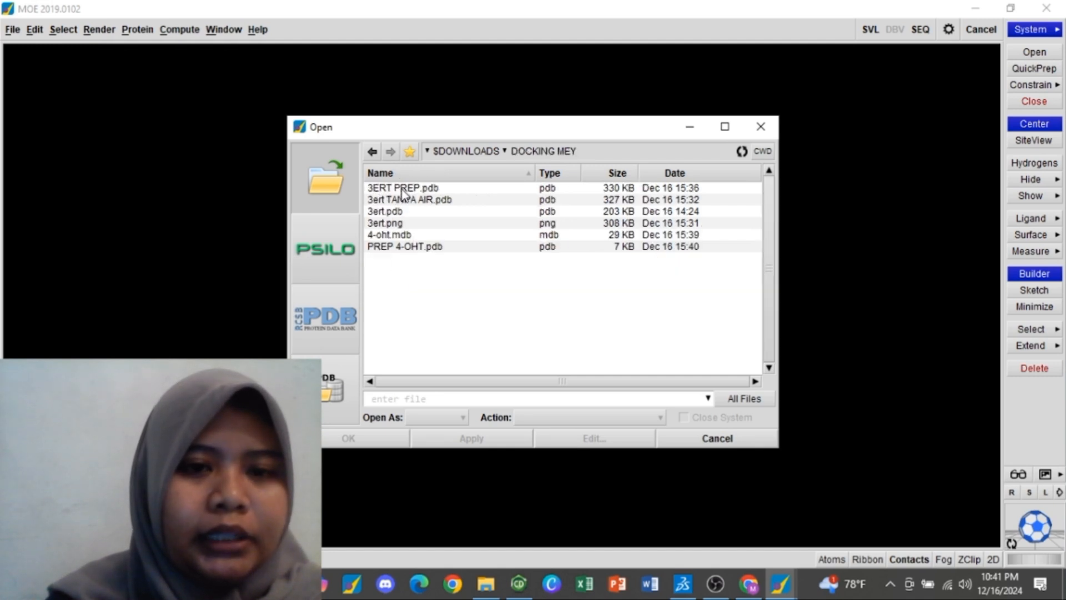
pyautogui.click(403, 189)
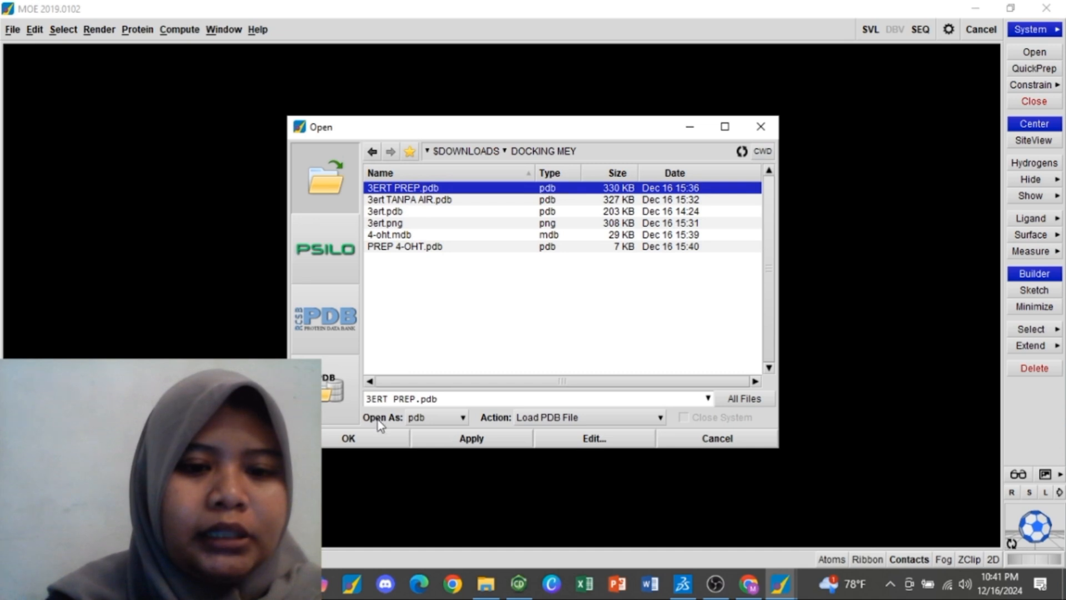
pyautogui.click(374, 438)
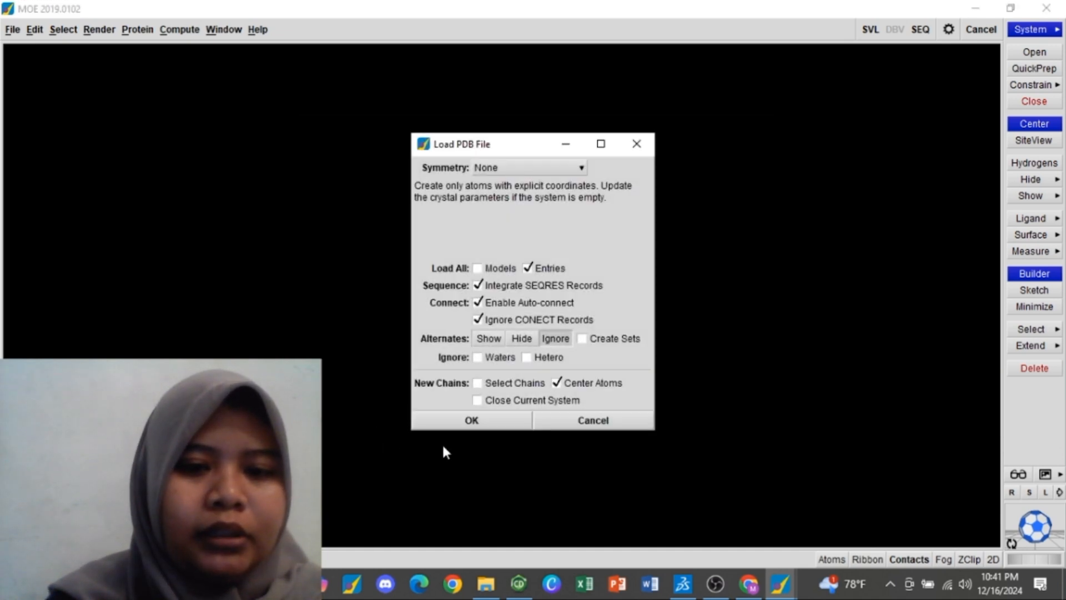
pyautogui.click(443, 426)
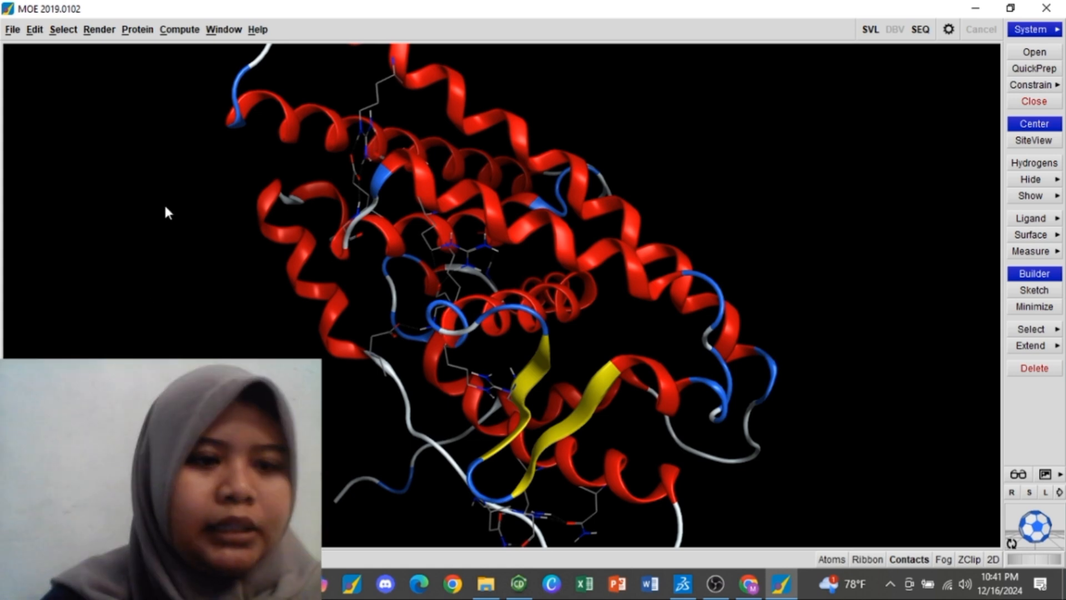
# Step: Load the CHARMM27 forcefield in the energy minimization's potential setup, fix the partial charges, and close without running the minimization
pyautogui.click(180, 30)
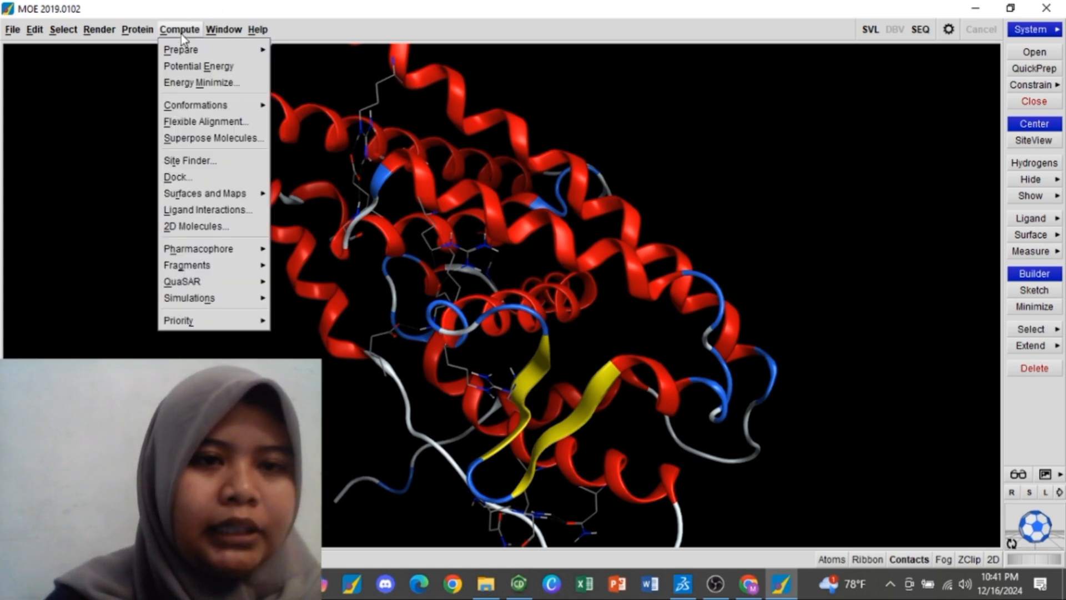
pyautogui.click(178, 82)
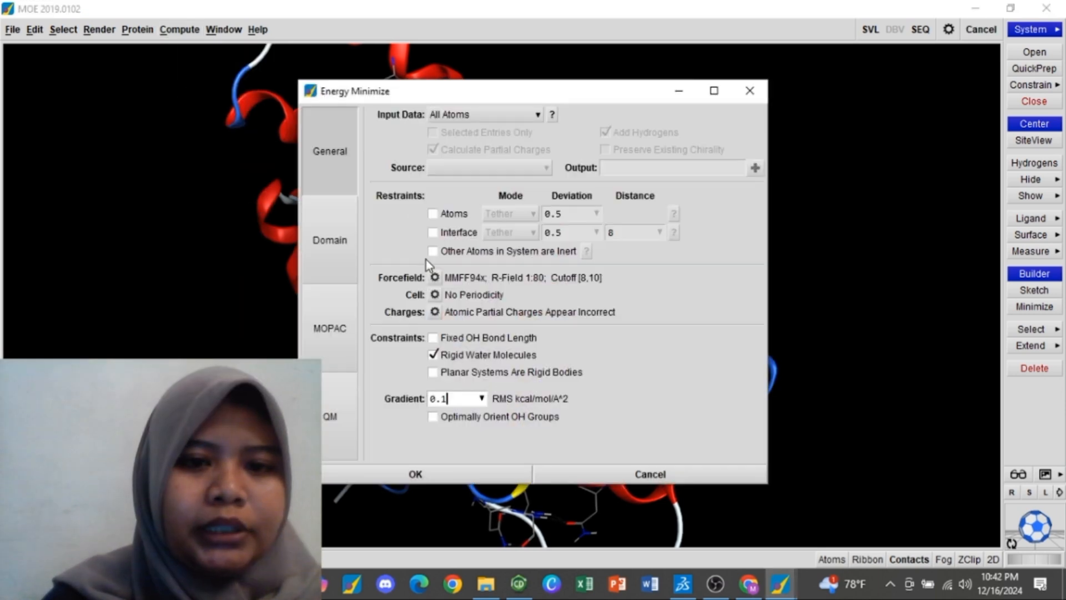
pyautogui.click(435, 277)
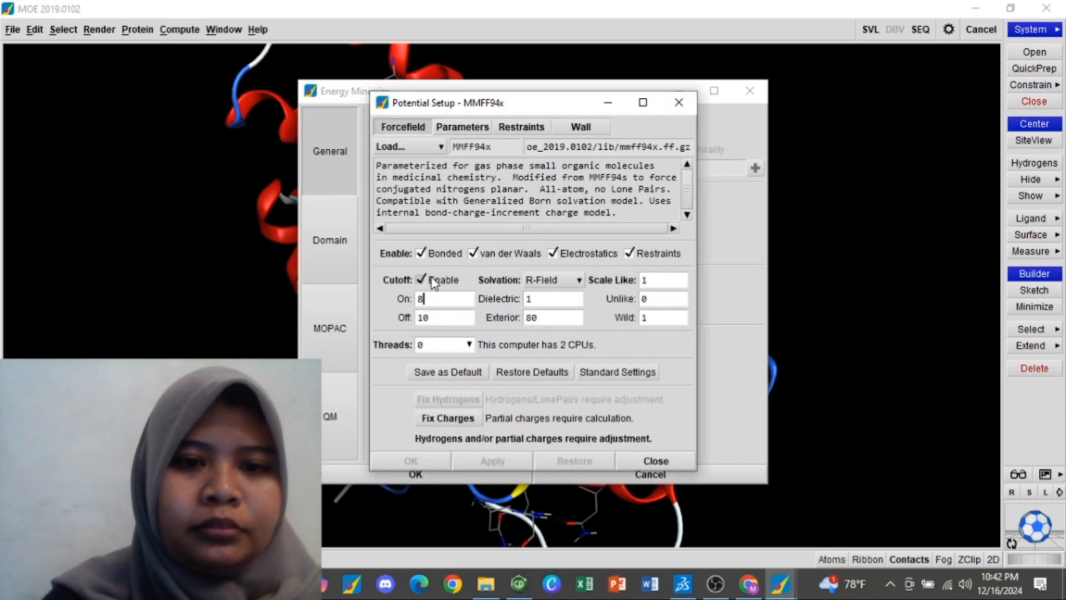
pyautogui.click(421, 150)
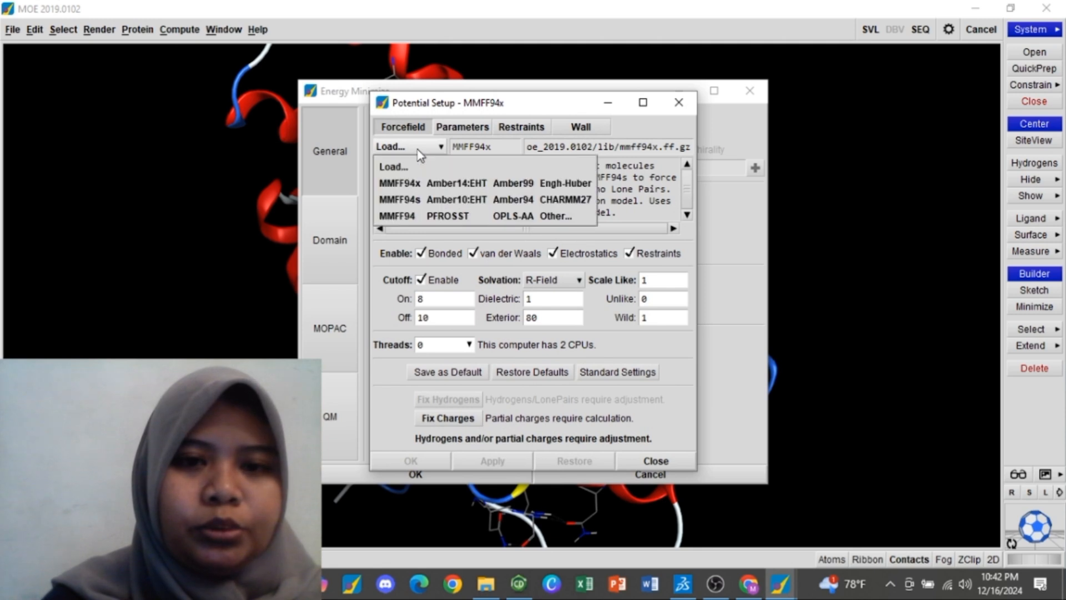
pyautogui.click(560, 201)
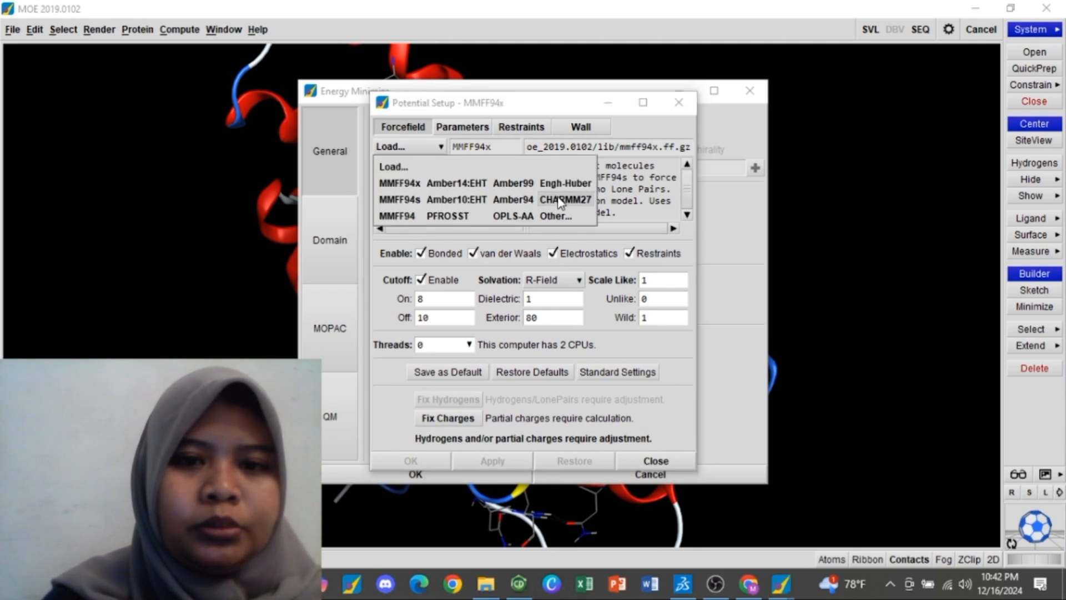
pyautogui.click(446, 418)
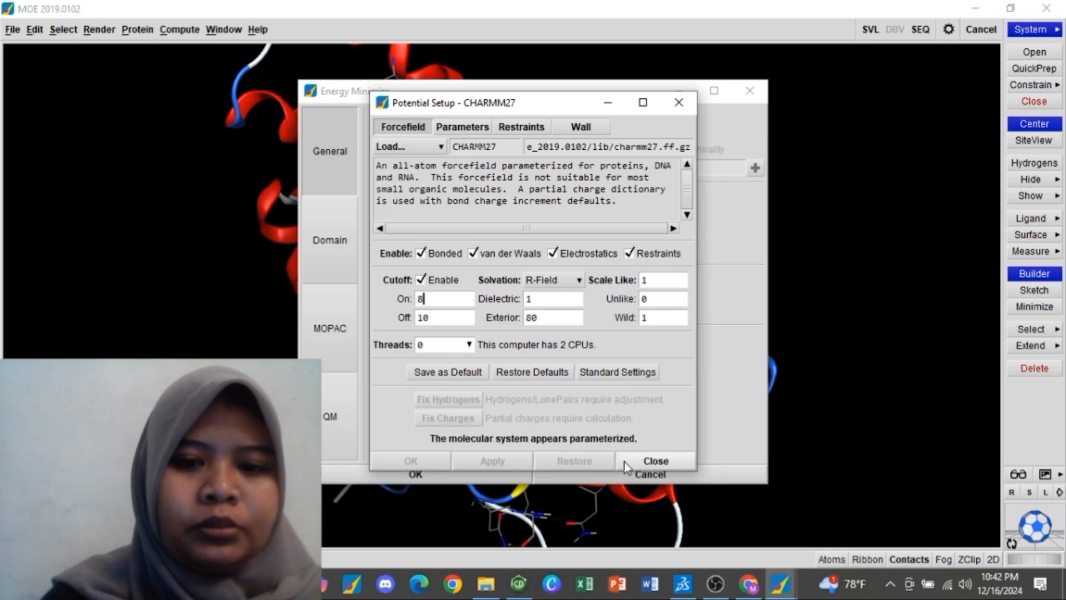
pyautogui.click(642, 463)
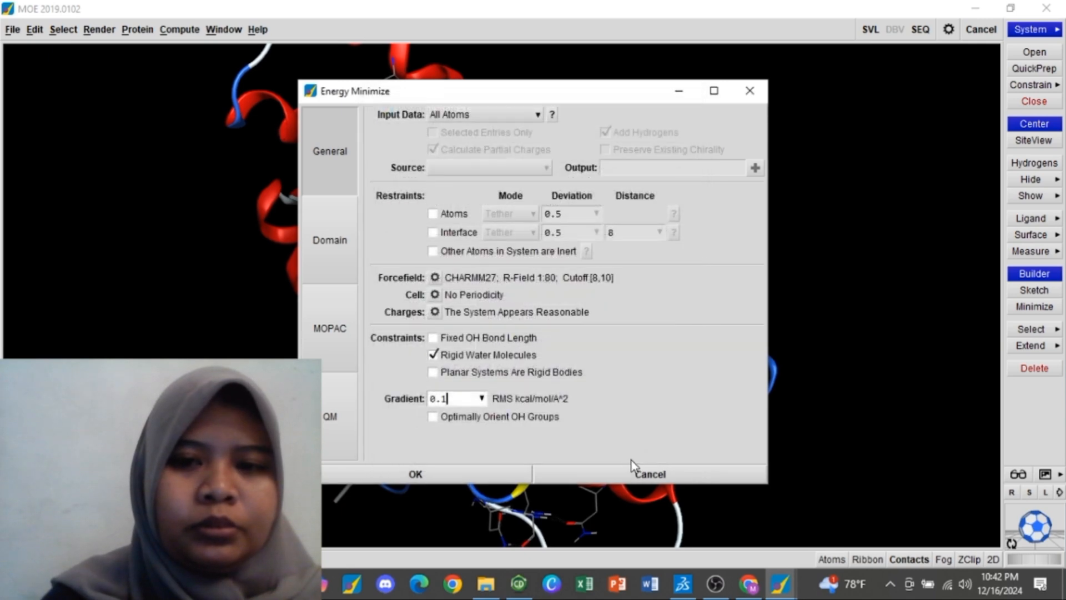
pyautogui.click(750, 91)
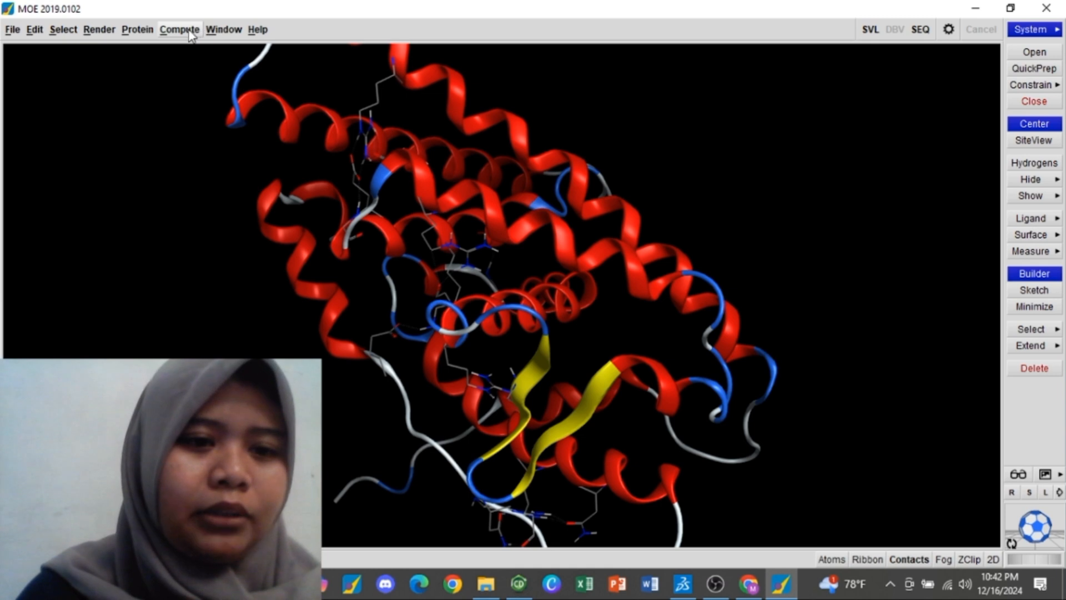
# Step: Run Site Finder on the receptor atoms of the prepared 3ERT protein
pyautogui.click(190, 34)
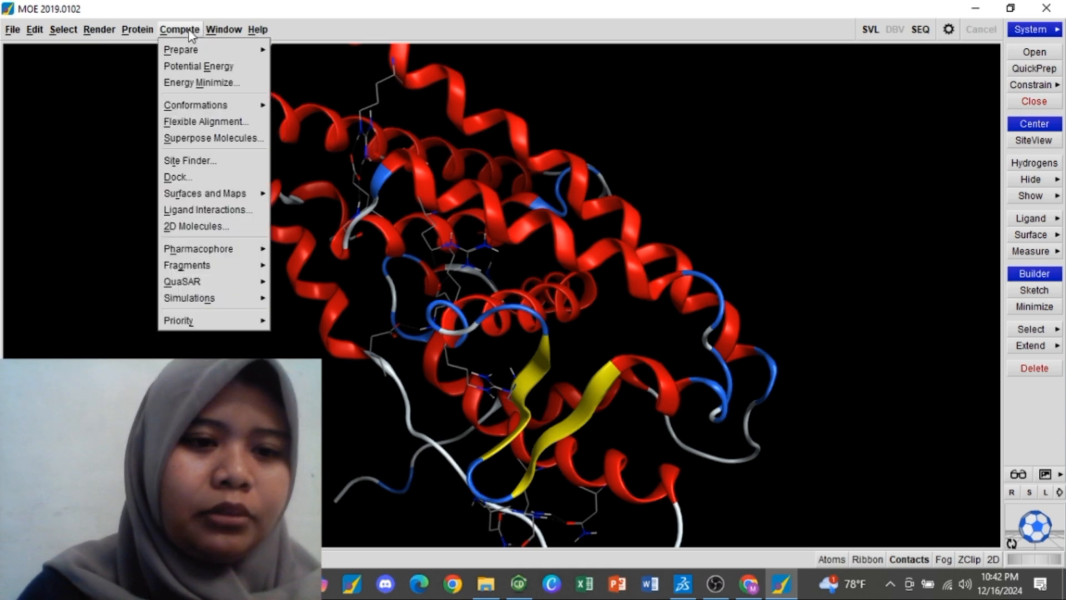
pyautogui.click(182, 161)
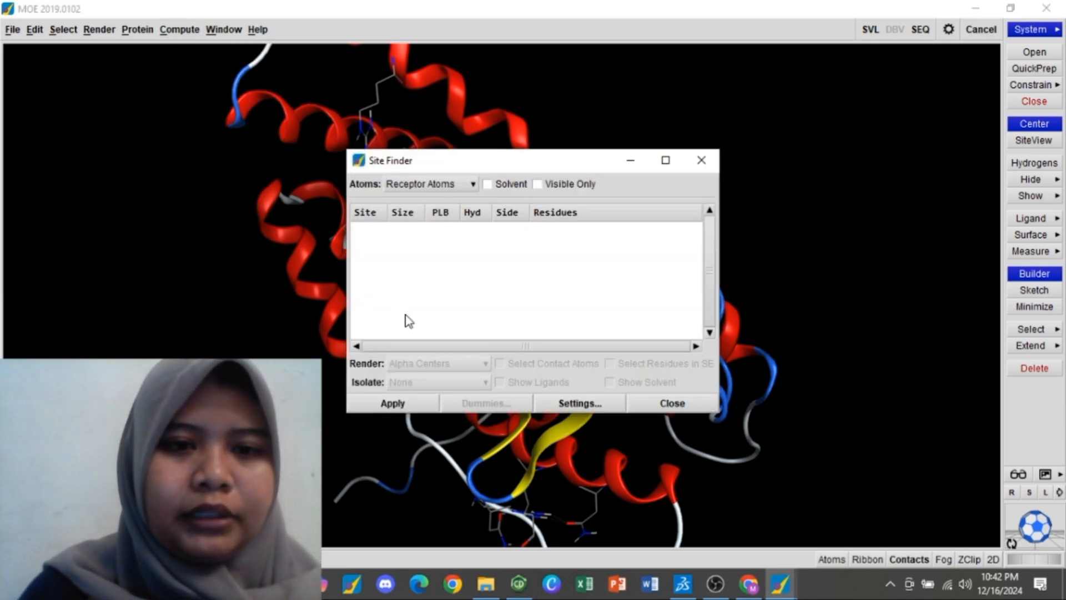
pyautogui.click(399, 405)
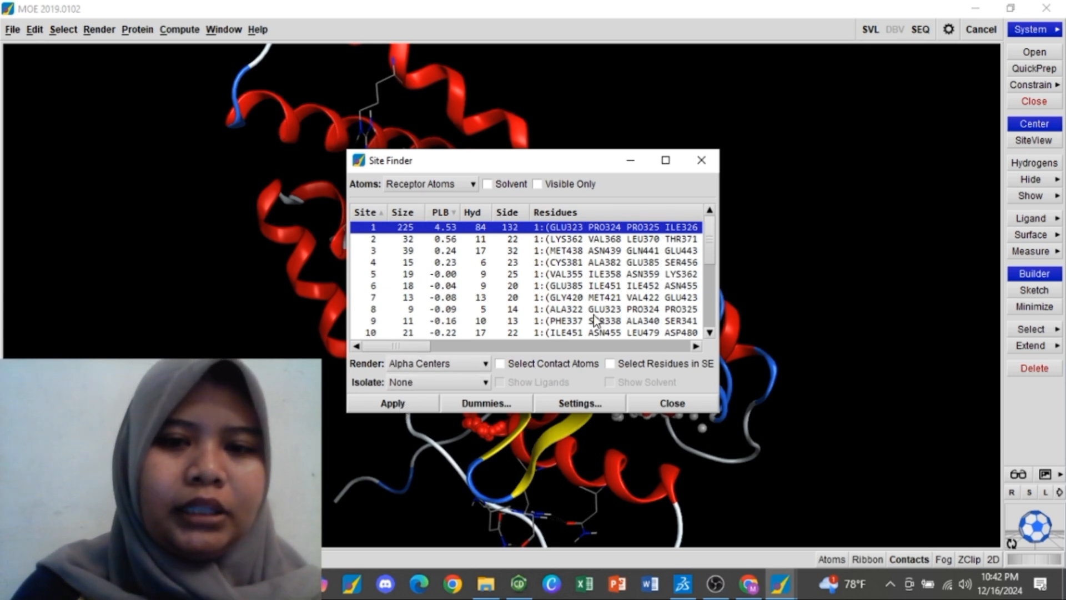
# Step: Review the residues of site 1 in the Site Finder results and create dummy atoms at its alpha sphere centers
pyautogui.moveTo(711, 262); pyautogui.dragTo(711, 238)
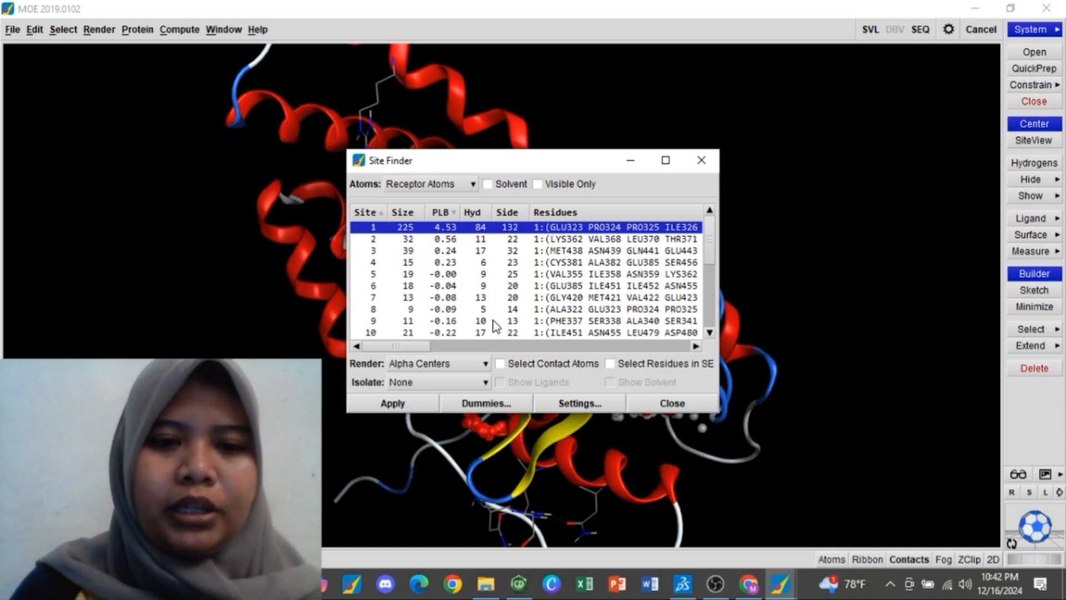
pyautogui.moveTo(422, 352); pyautogui.dragTo(493, 342)
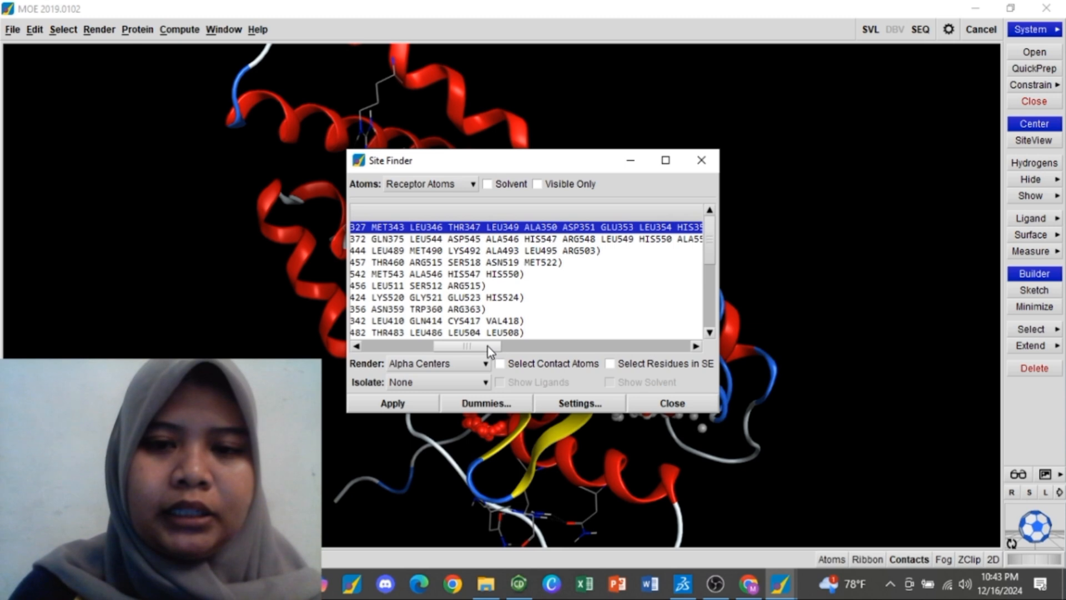
pyautogui.moveTo(488, 345); pyautogui.dragTo(501, 344)
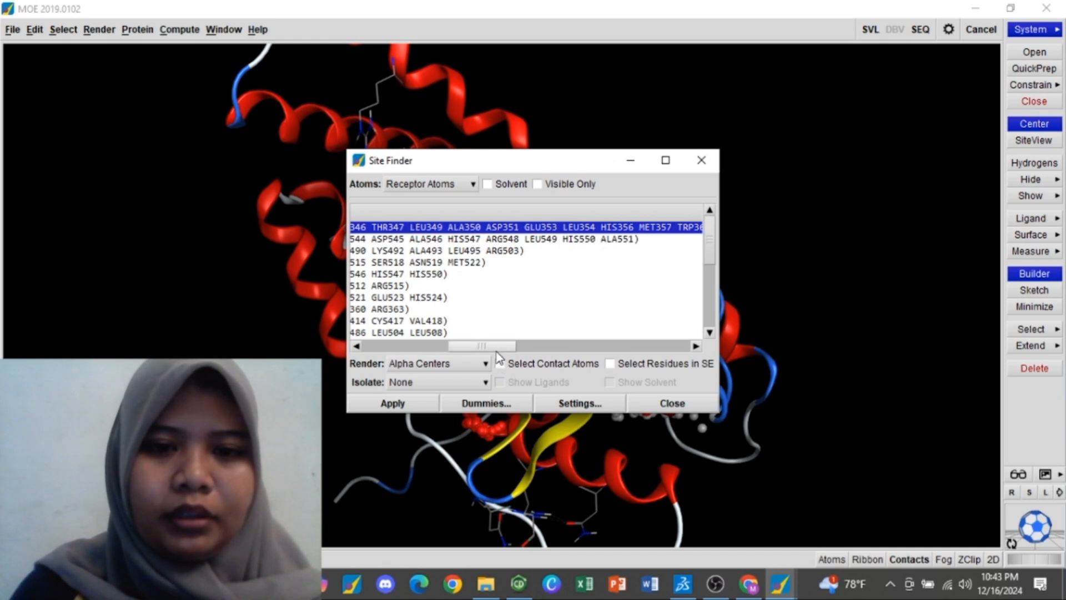
pyautogui.moveTo(497, 347); pyautogui.dragTo(578, 330)
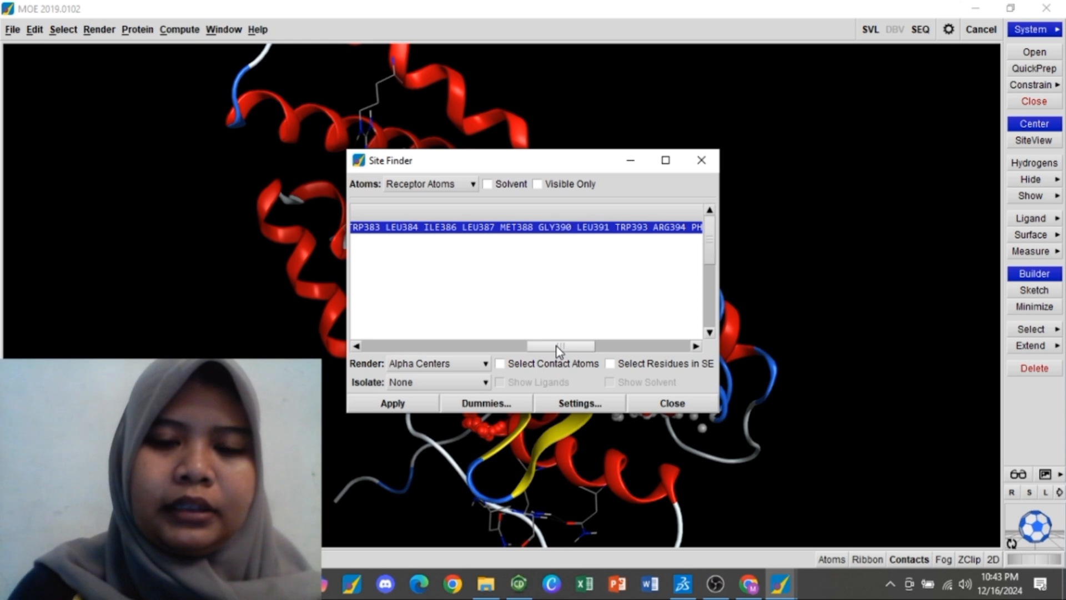
pyautogui.moveTo(559, 351); pyautogui.dragTo(382, 361)
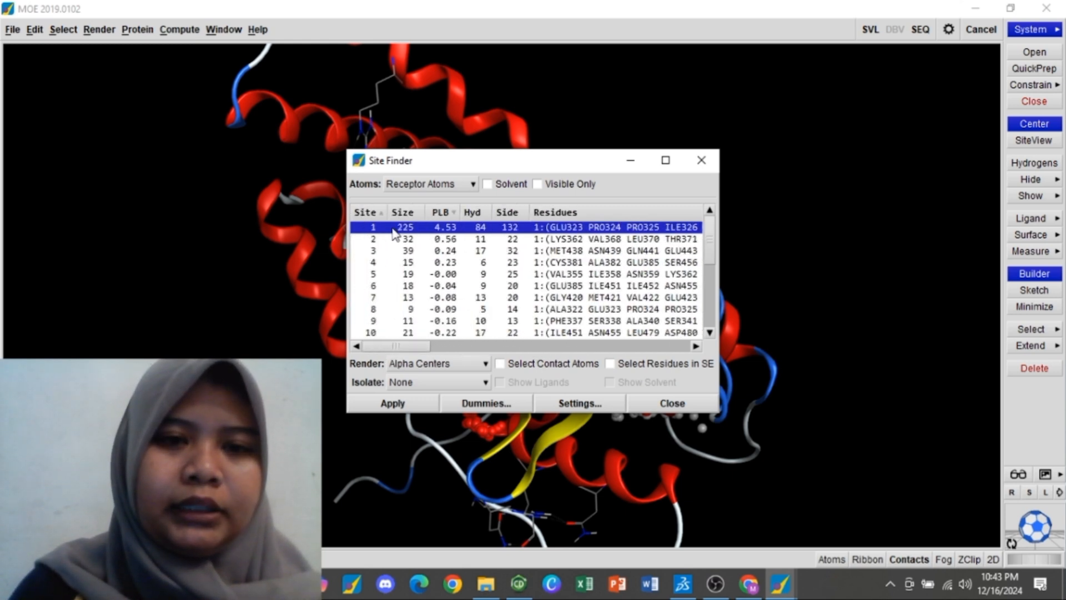
pyautogui.click(457, 405)
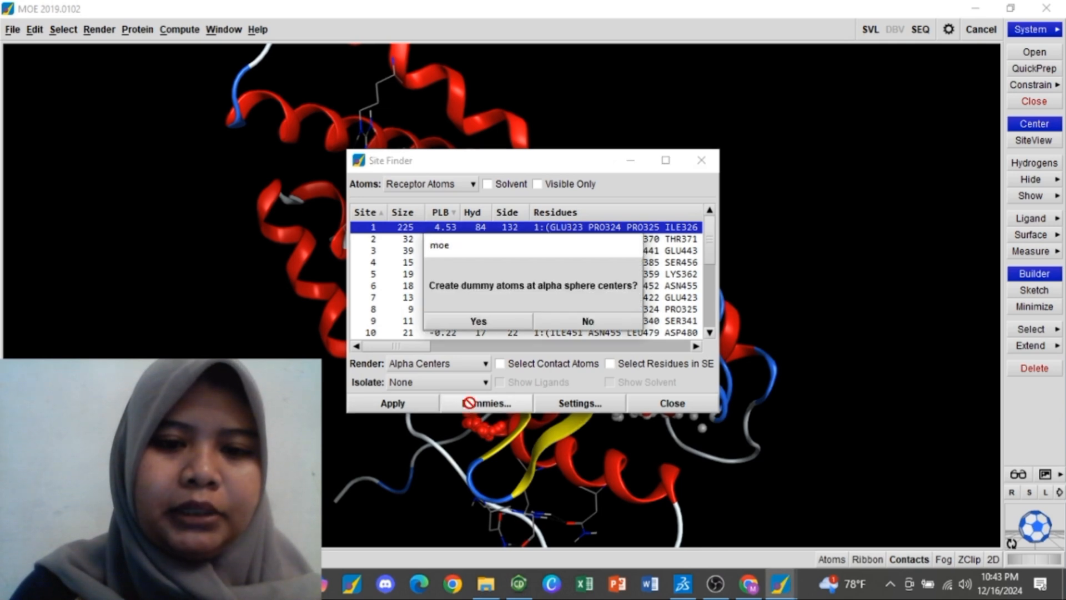
pyautogui.click(478, 322)
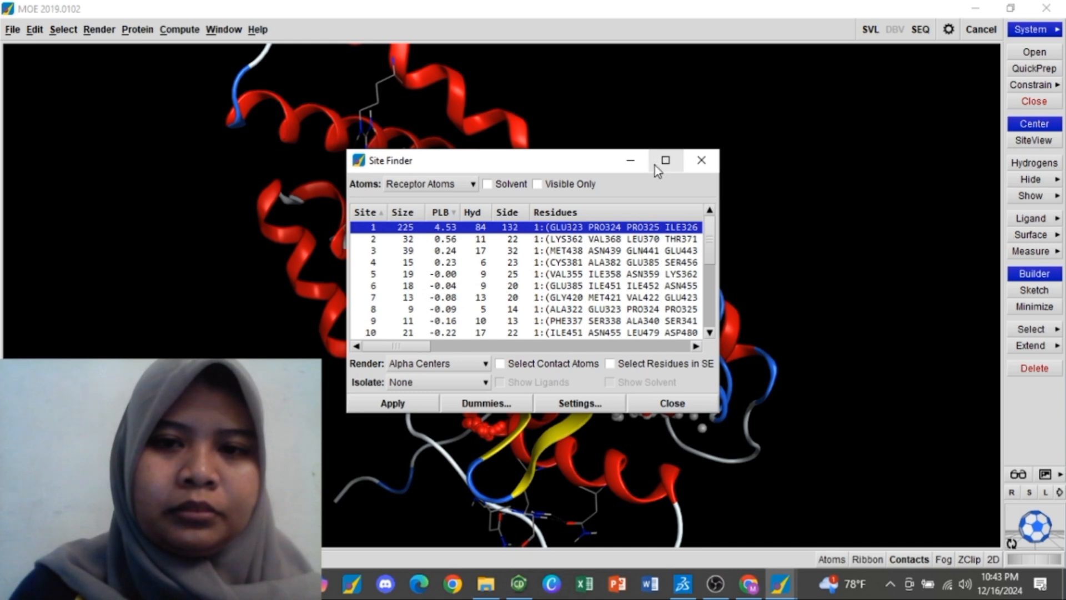
pyautogui.click(632, 161)
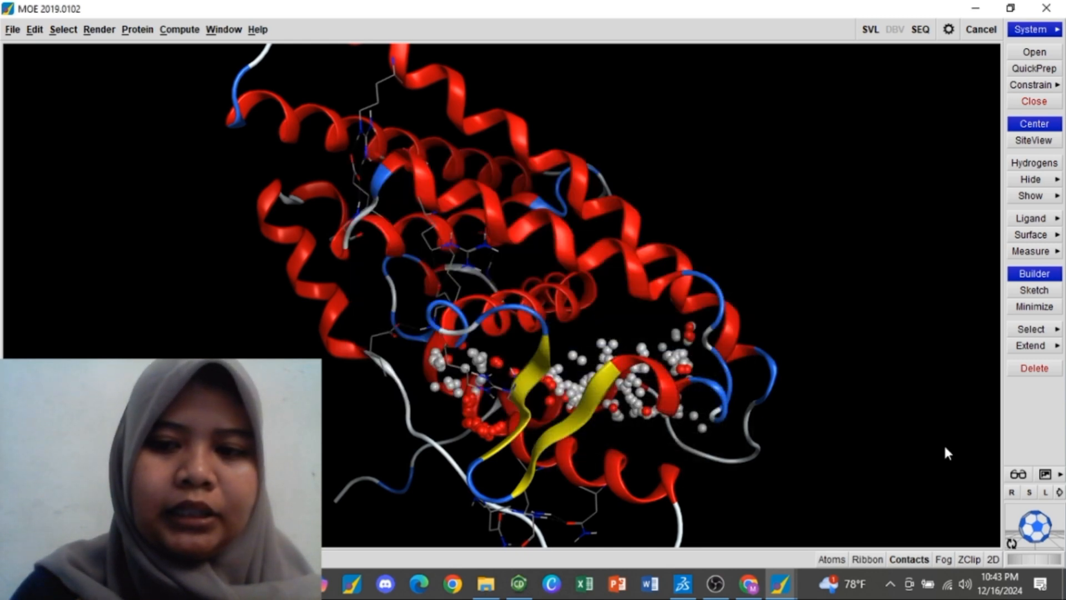
pyautogui.moveTo(1027, 522); pyautogui.dragTo(1063, 547)
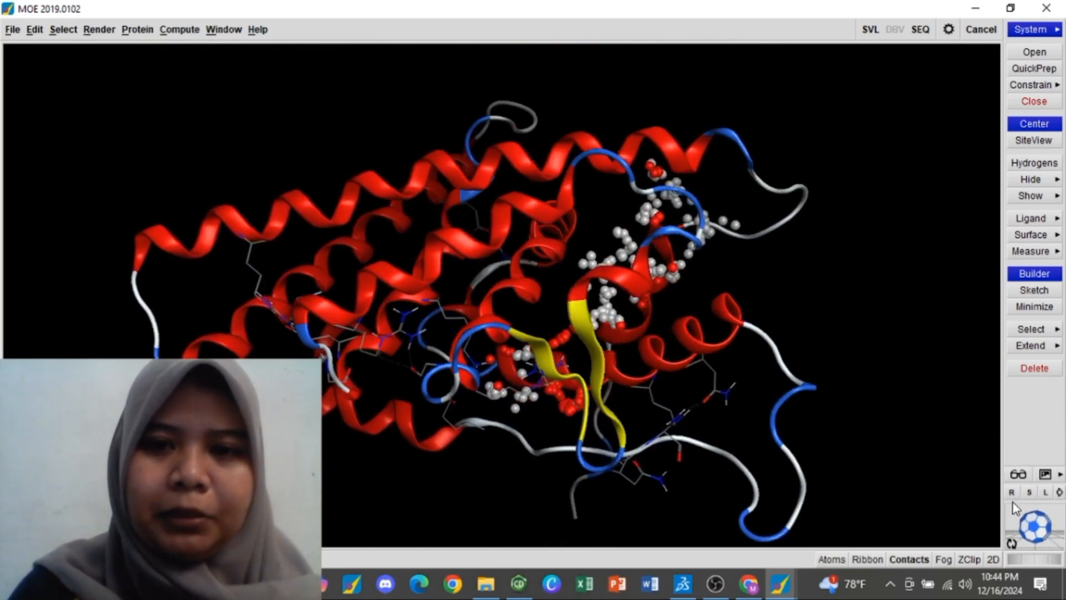
pyautogui.click(1011, 507)
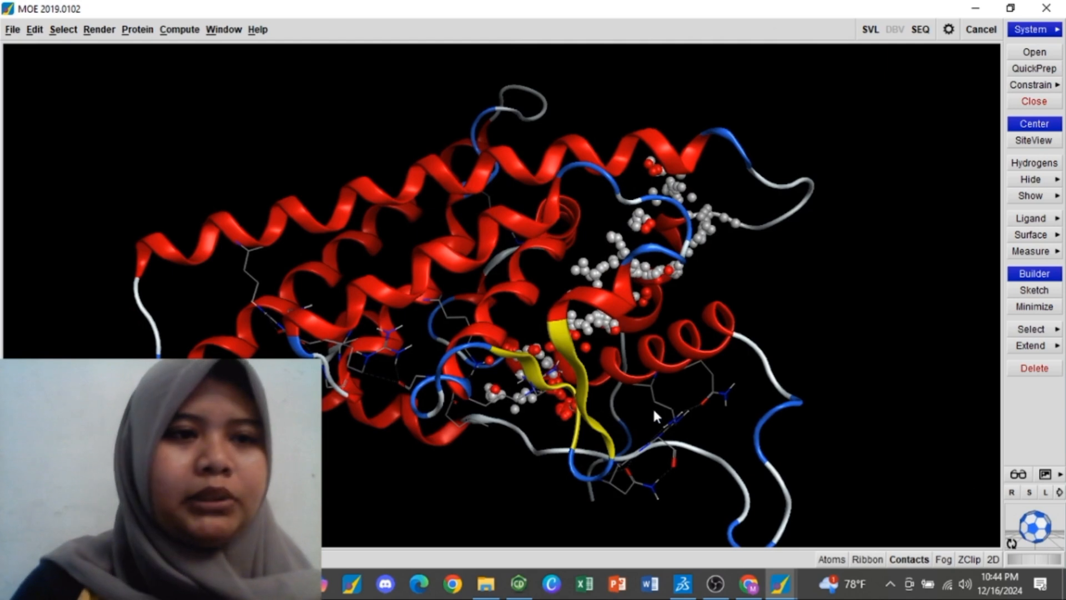
# Step: Load 3ert TANPA AIR.pdb from the DOCKING MEY folder under Downloads into the current system with the default PDB load options
pyautogui.click(12, 30)
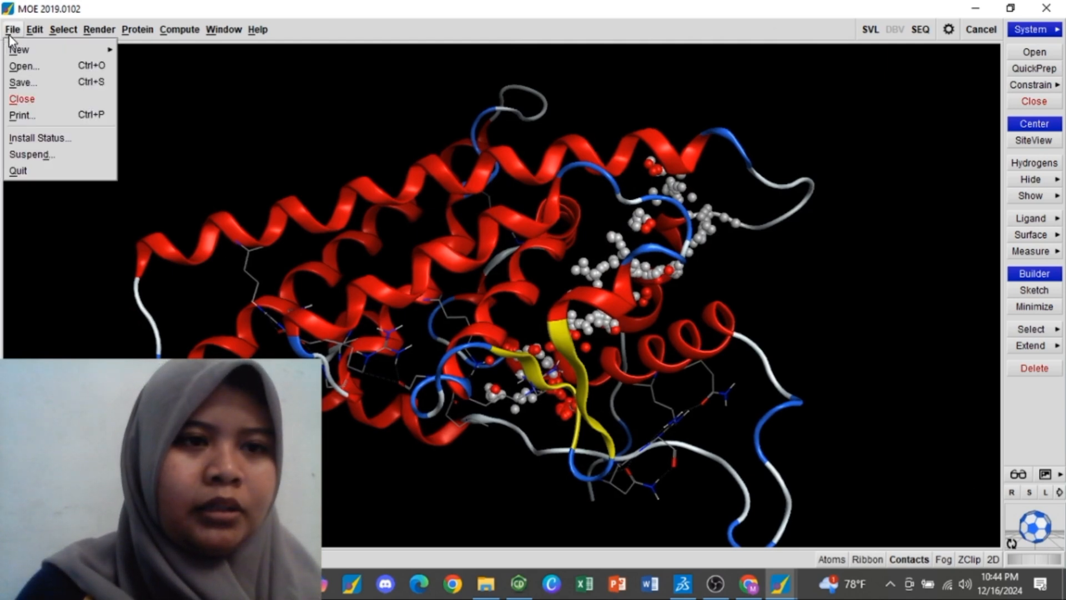
pyautogui.click(24, 68)
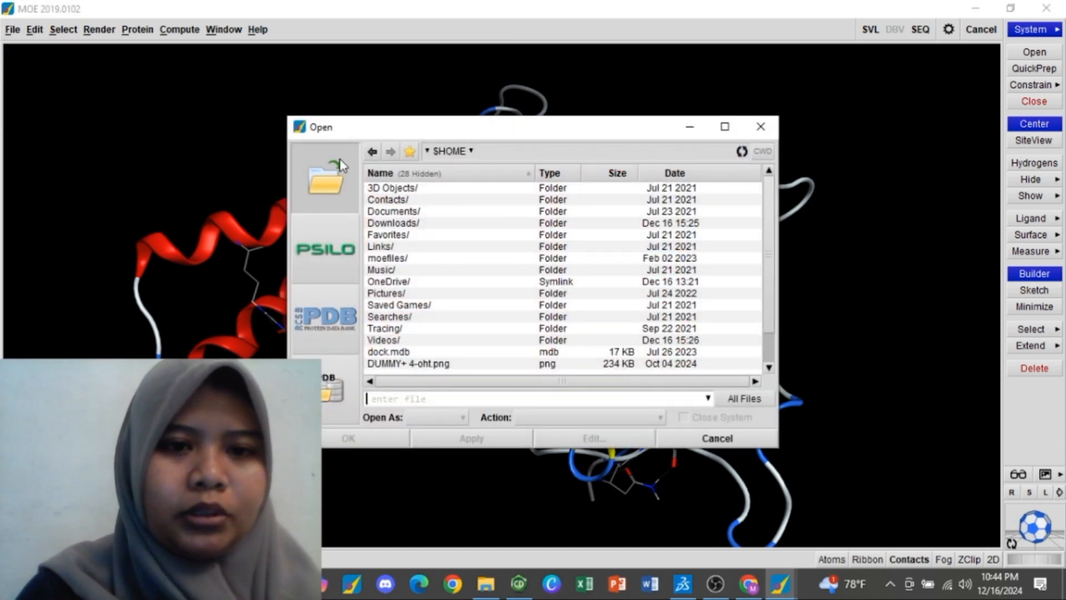
pyautogui.click(392, 224)
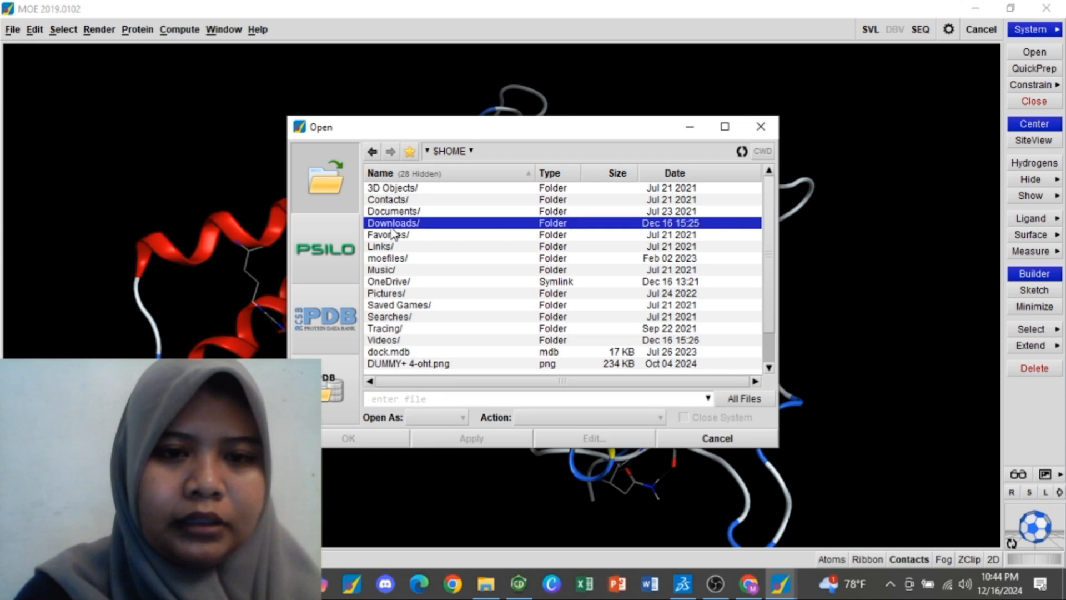
pyautogui.doubleClick(392, 225)
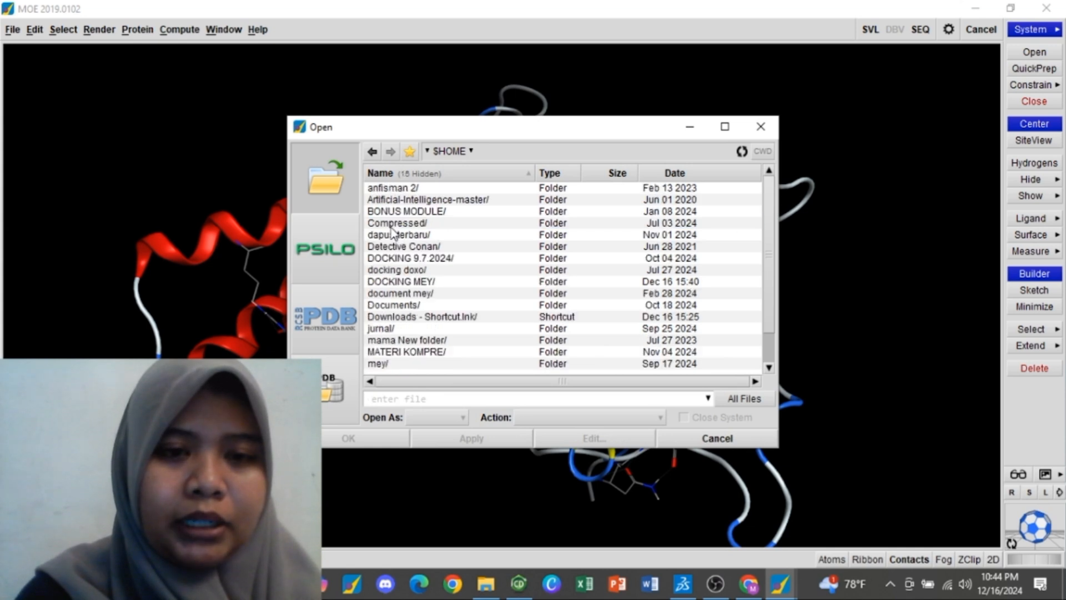
pyautogui.doubleClick(399, 283)
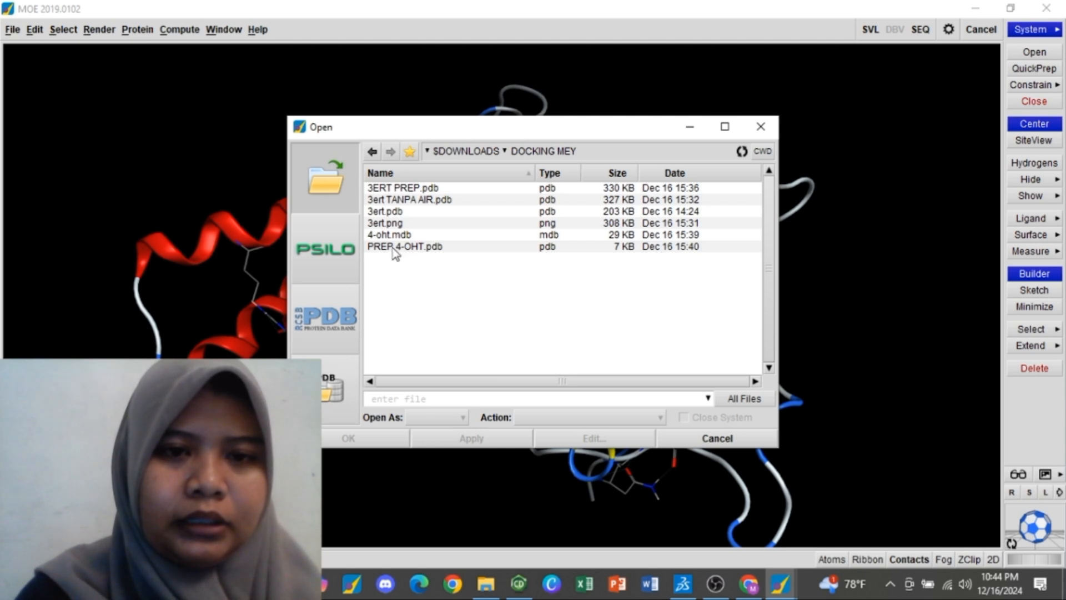
pyautogui.click(394, 200)
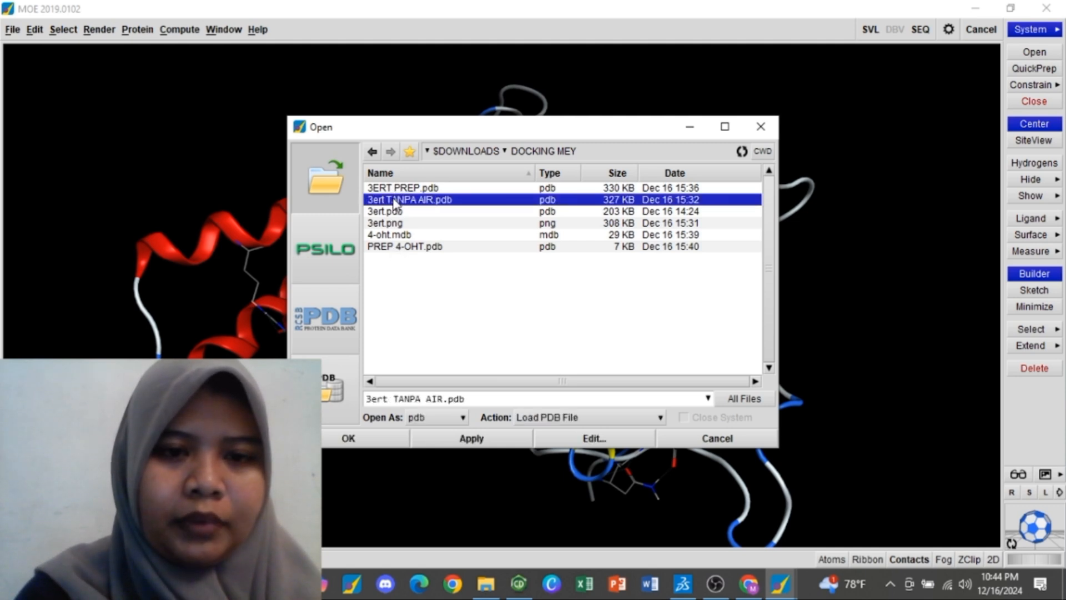
pyautogui.click(383, 439)
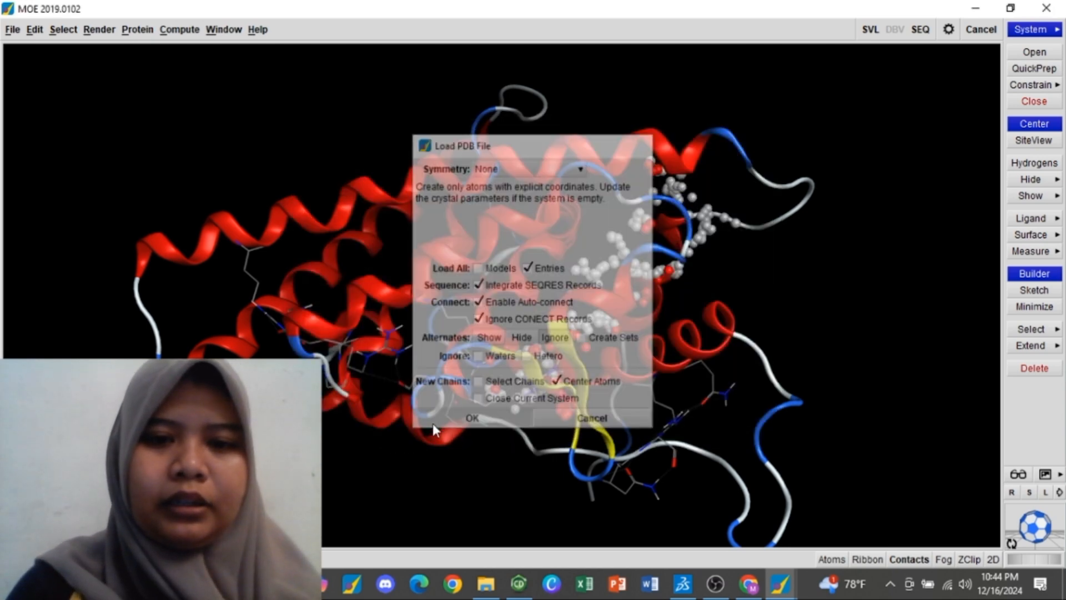
pyautogui.click(433, 423)
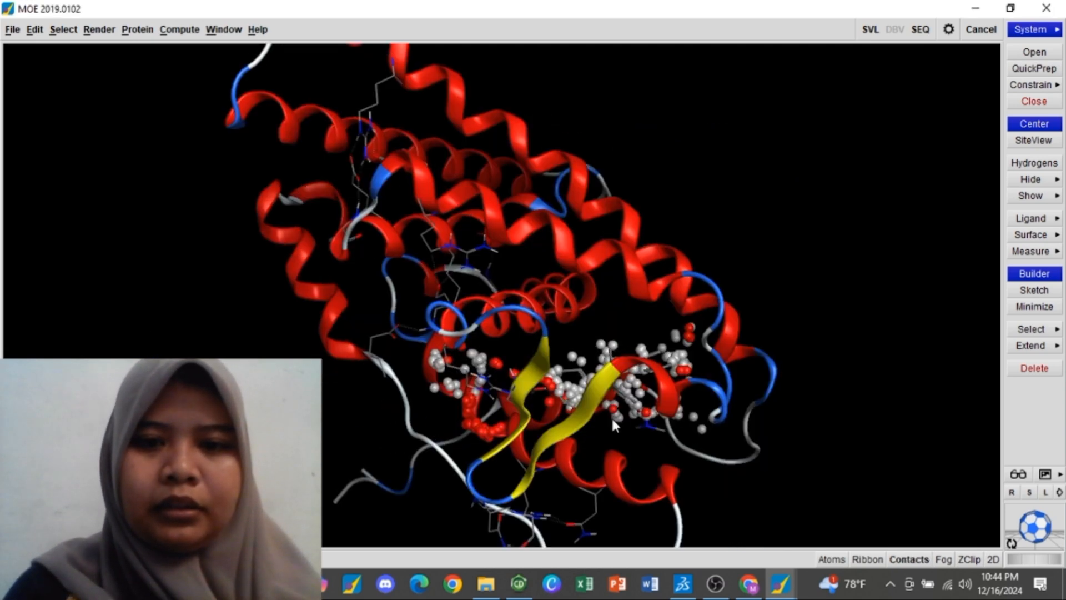
# Step: Delete the 3ert TANPA AIR structure from the system, keeping 3ERT PREP and the dummy atoms
pyautogui.moveTo(1049, 542); pyautogui.dragTo(1065, 514)
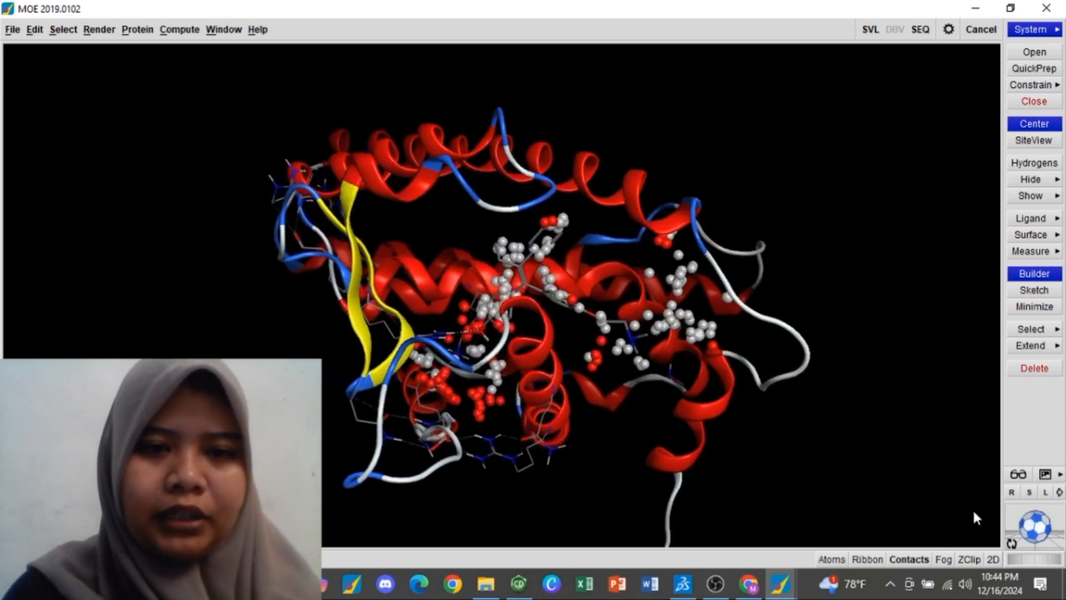
pyautogui.moveTo(974, 512); pyautogui.dragTo(993, 521)
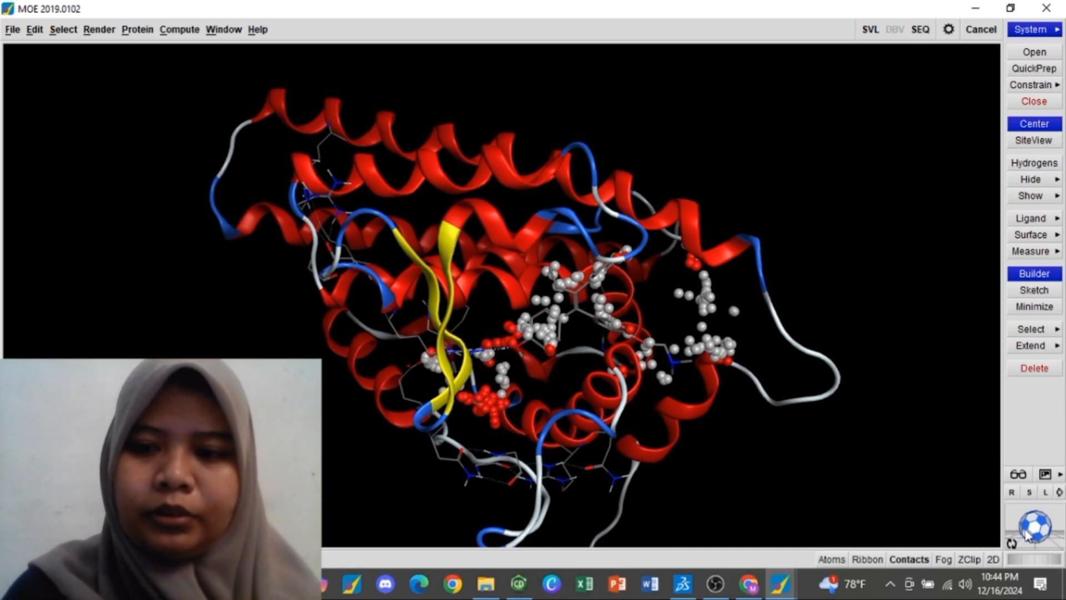
pyautogui.moveTo(1023, 531); pyautogui.dragTo(1044, 523)
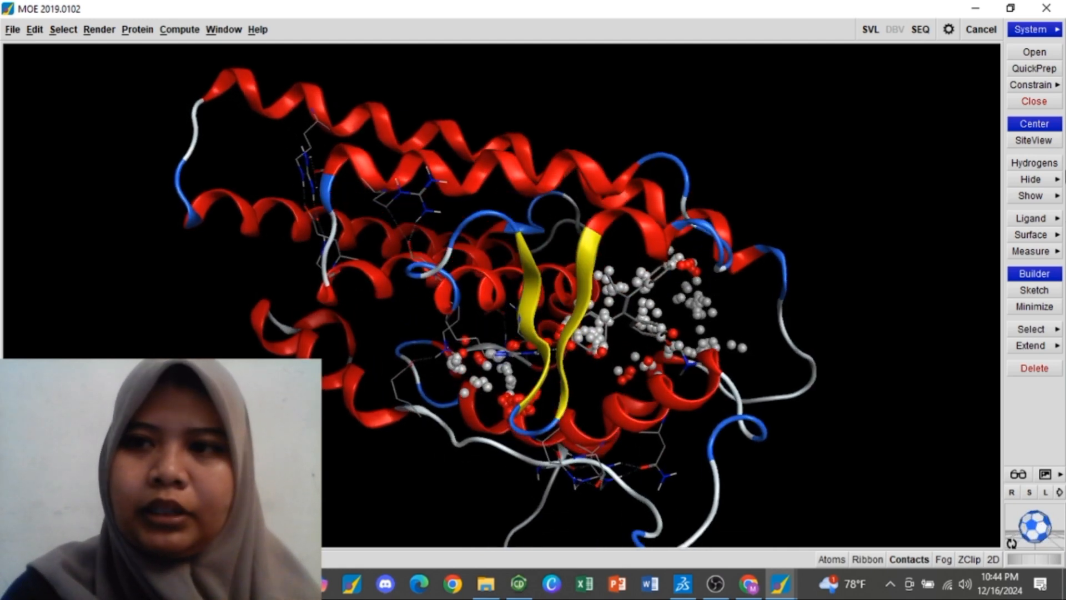
pyautogui.click(1032, 29)
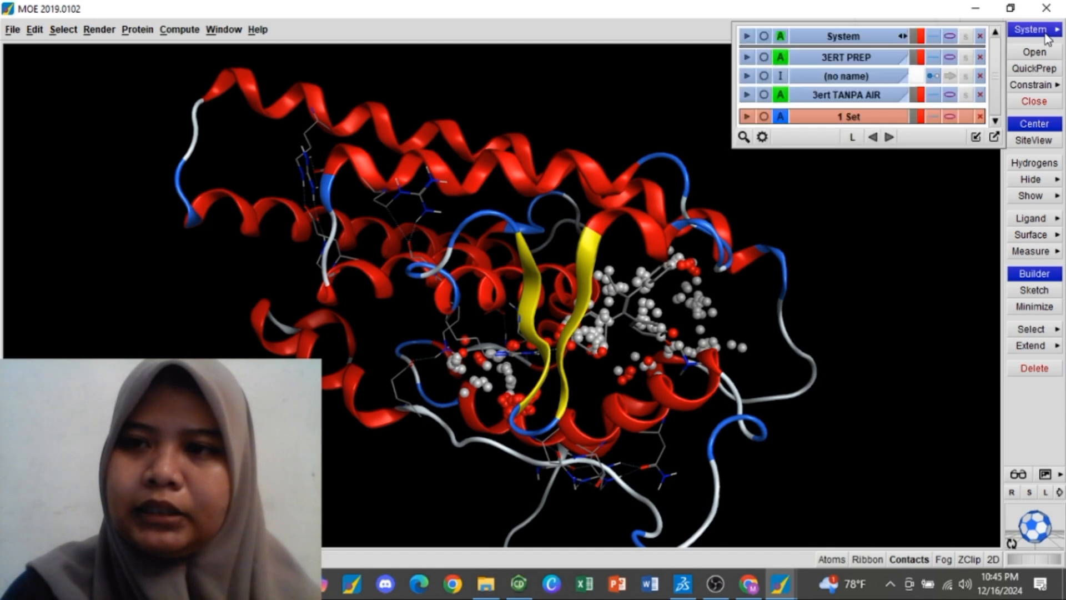
pyautogui.click(980, 95)
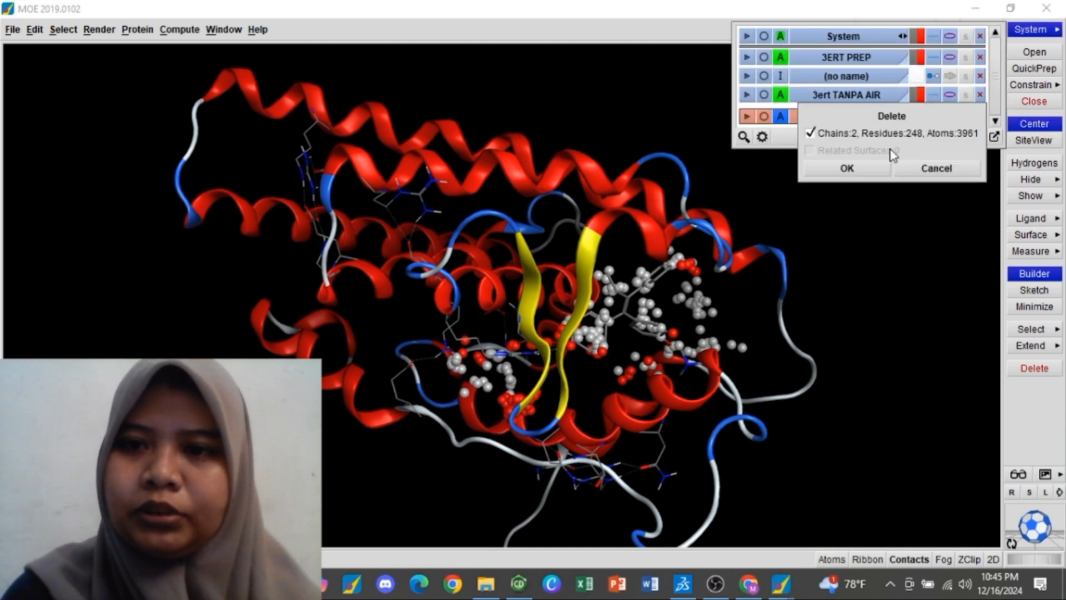
pyautogui.click(847, 168)
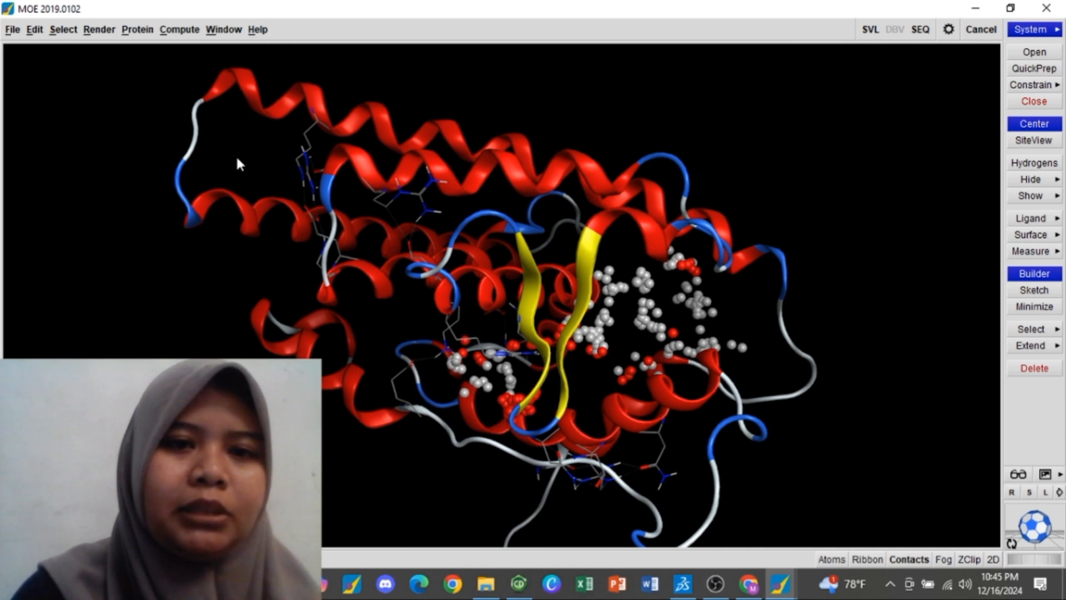
# Step: Open the Dock setup and set the docking site to Dummy Atoms
pyautogui.click(183, 31)
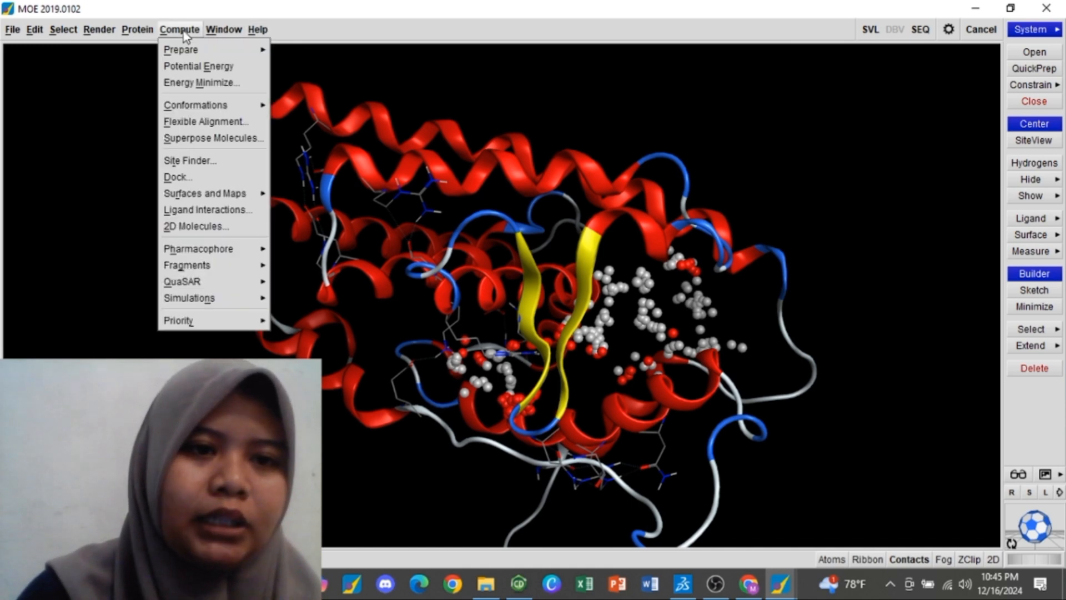
pyautogui.click(181, 177)
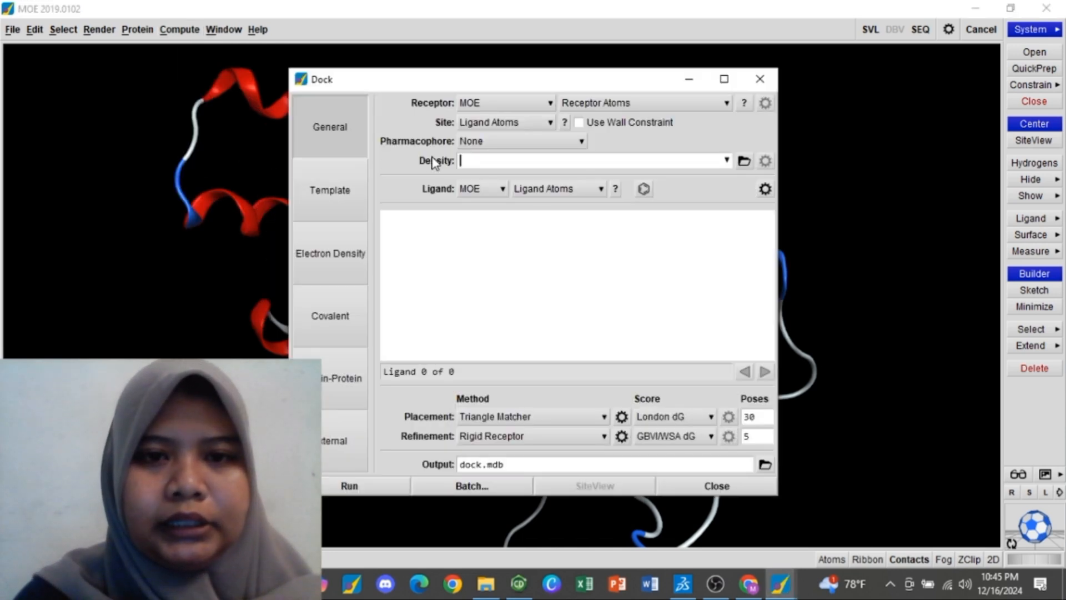
pyautogui.click(550, 124)
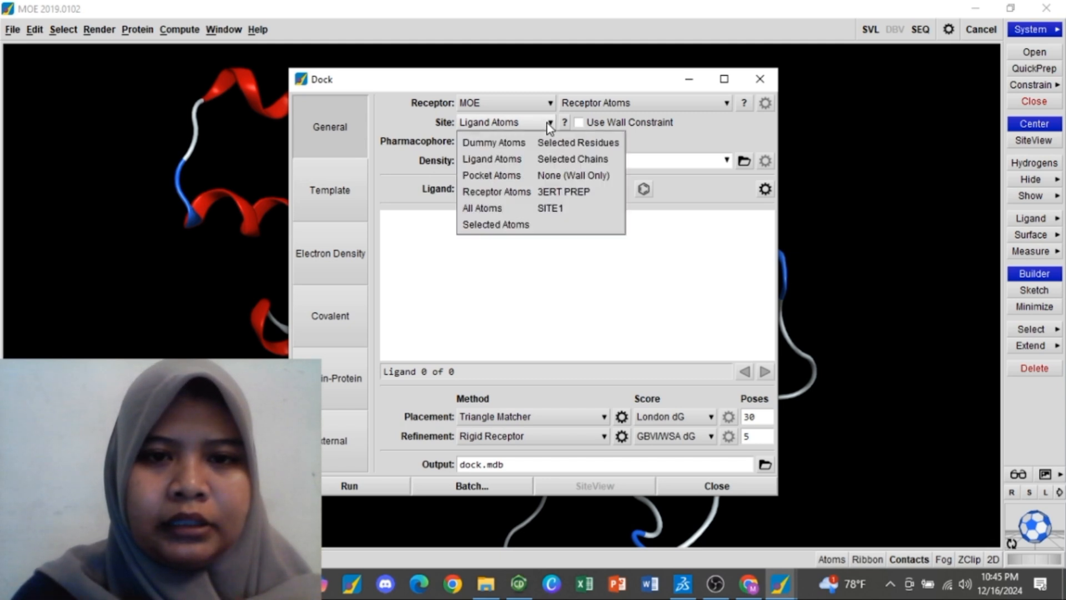
pyautogui.click(514, 142)
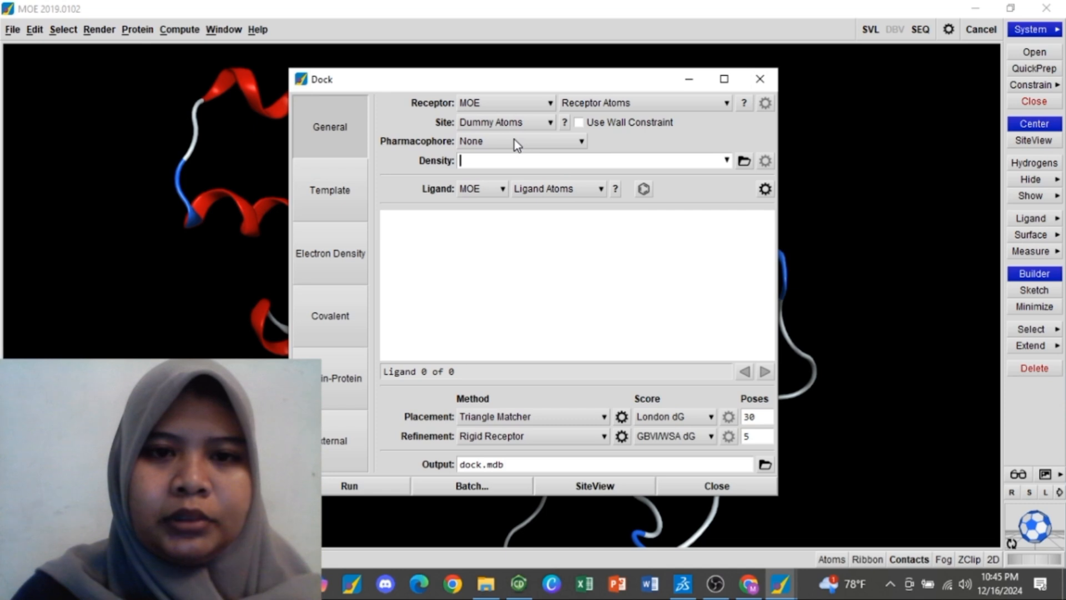
# Step: Set the docking ligand source to MDB File and load 4-oht.mdb from the DOCKING MEY folder under Downloads
pyautogui.click(503, 190)
pyautogui.click(502, 190)
pyautogui.click(503, 191)
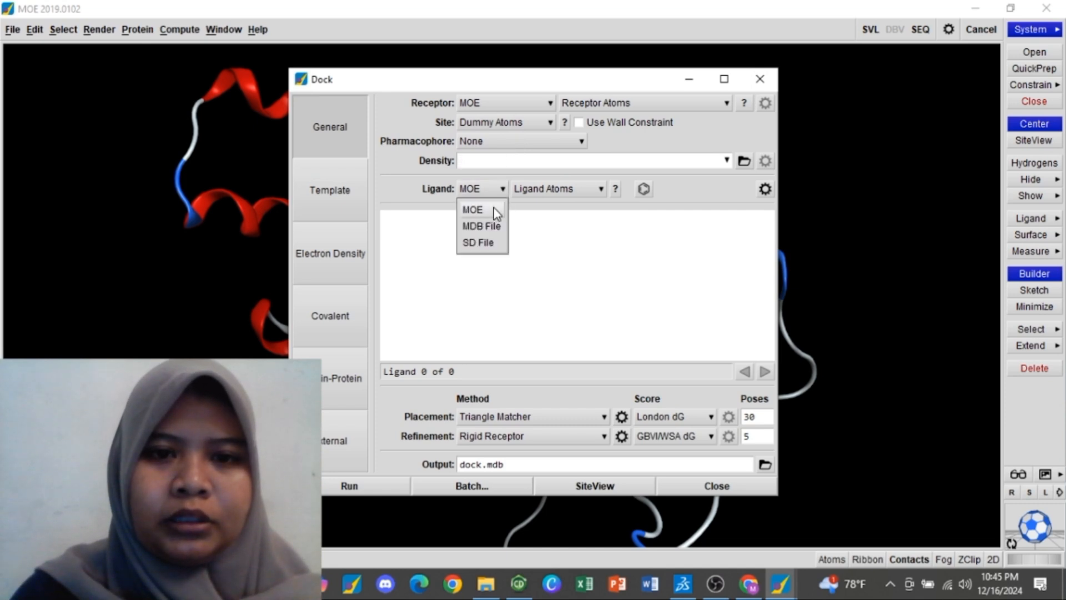
pyautogui.click(491, 228)
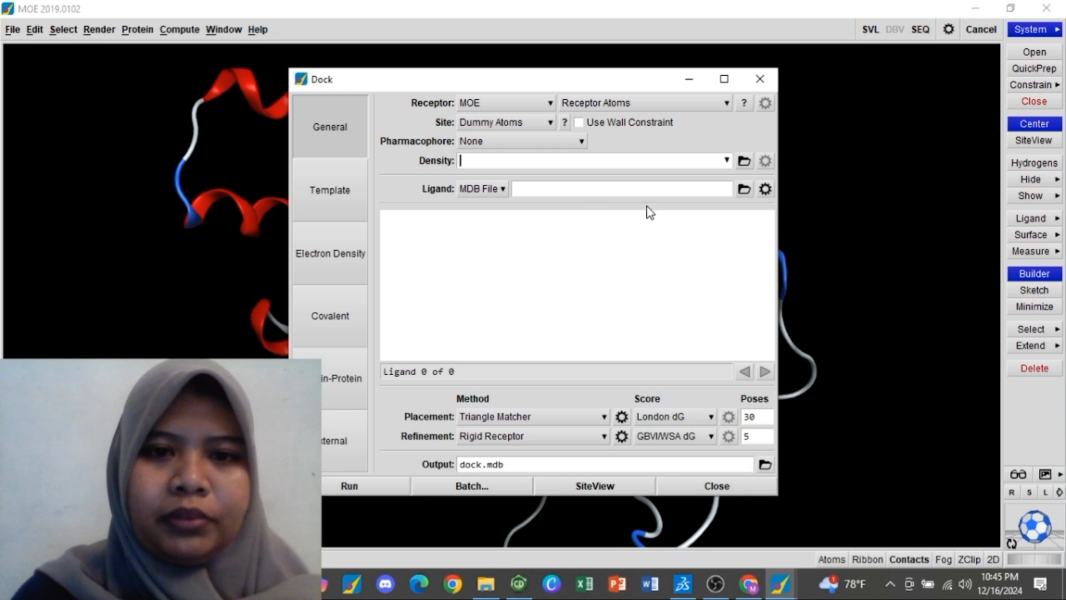
pyautogui.click(745, 189)
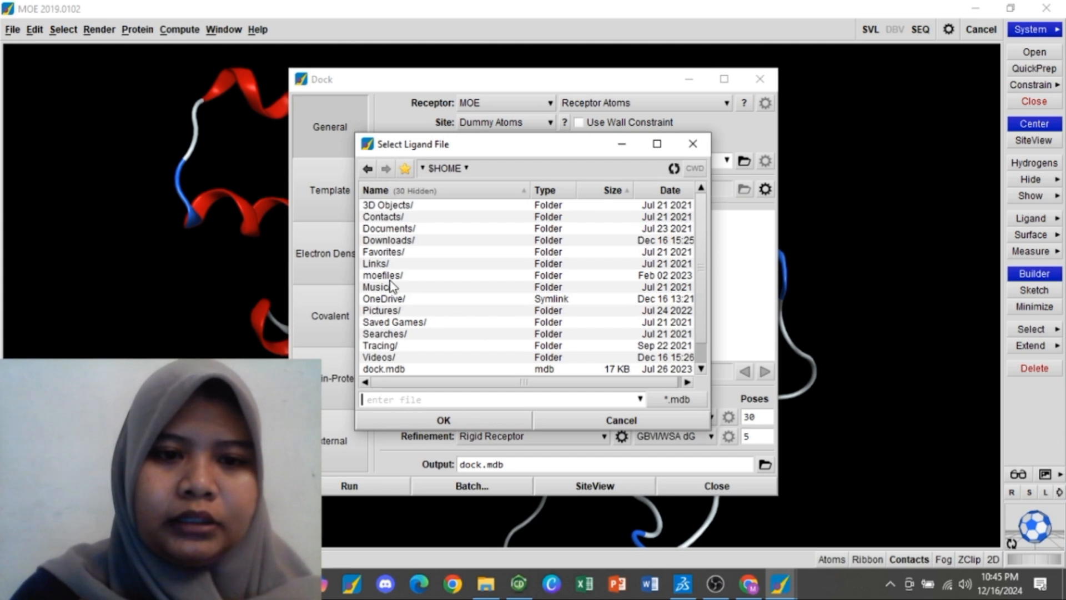
pyautogui.doubleClick(384, 241)
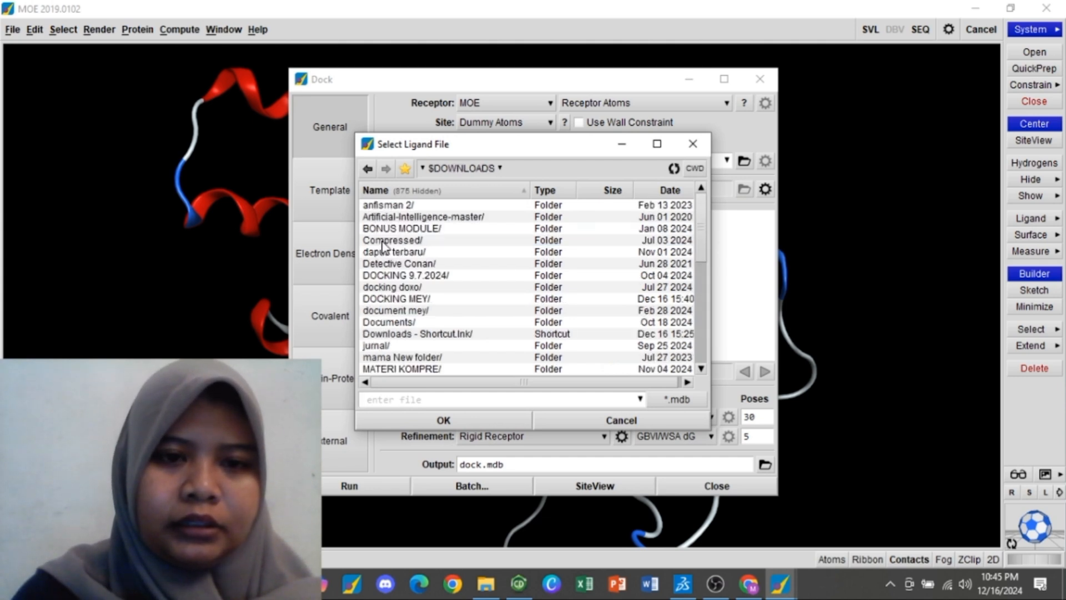
pyautogui.doubleClick(386, 299)
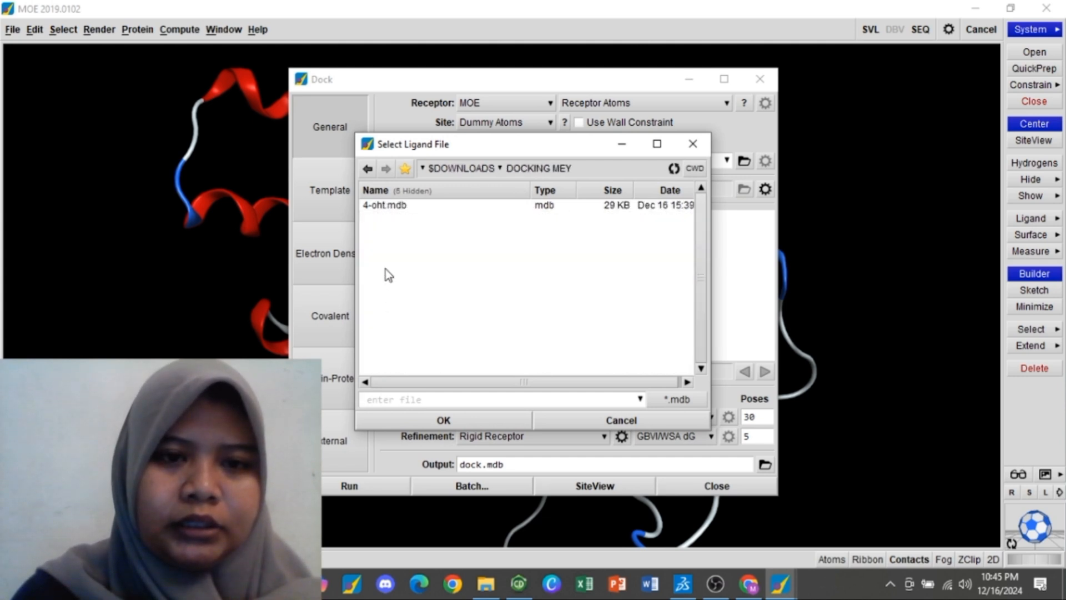
pyautogui.click(390, 206)
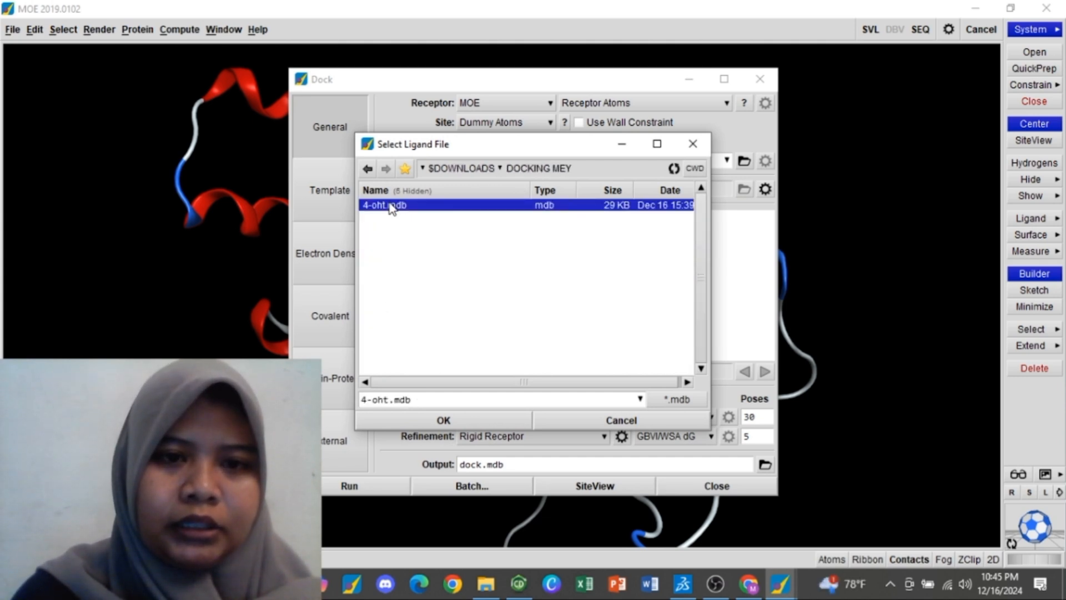
pyautogui.click(439, 420)
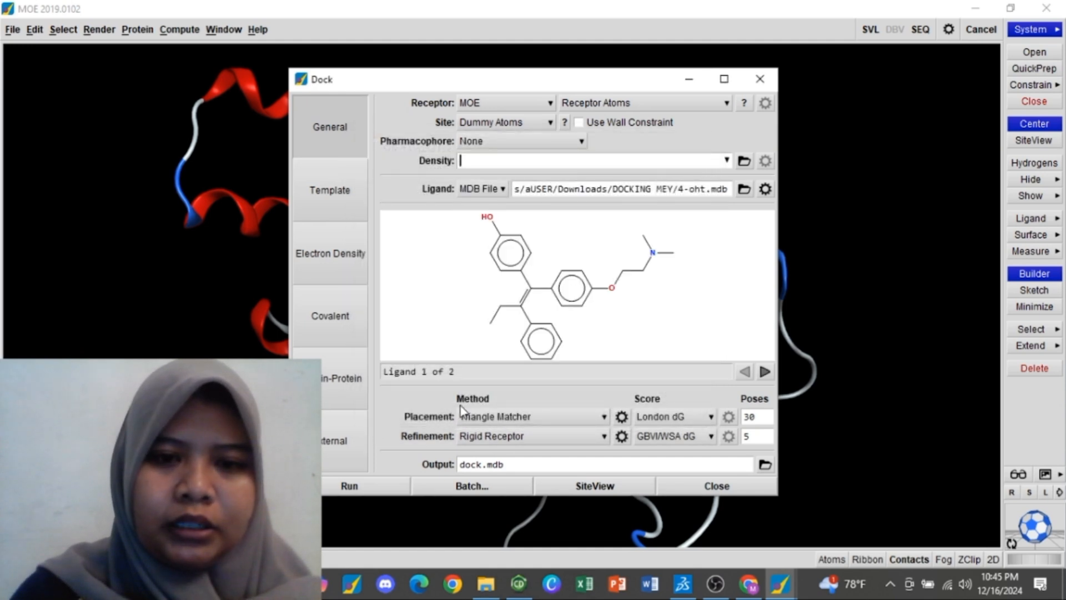
# Step: Set the docking poses to 100 for placement and 10 for refinement
pyautogui.click(759, 420)
pyautogui.press('BackSpace')
pyautogui.press('BackSpace')
pyautogui.write('1')
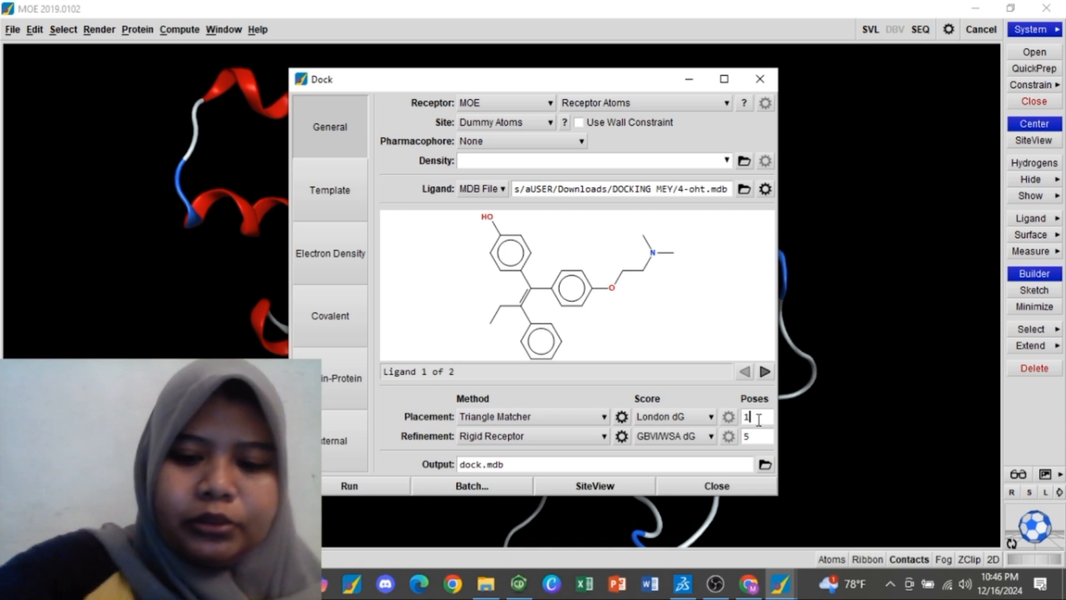
pyautogui.write('00')
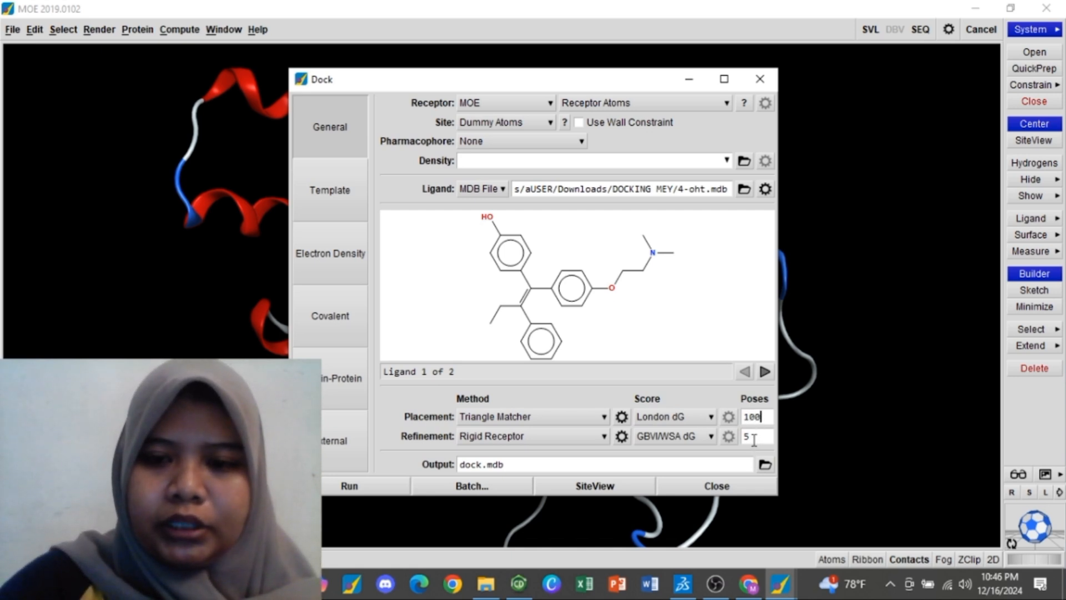
pyautogui.click(754, 436)
pyautogui.press('BackSpace')
pyautogui.write('10')
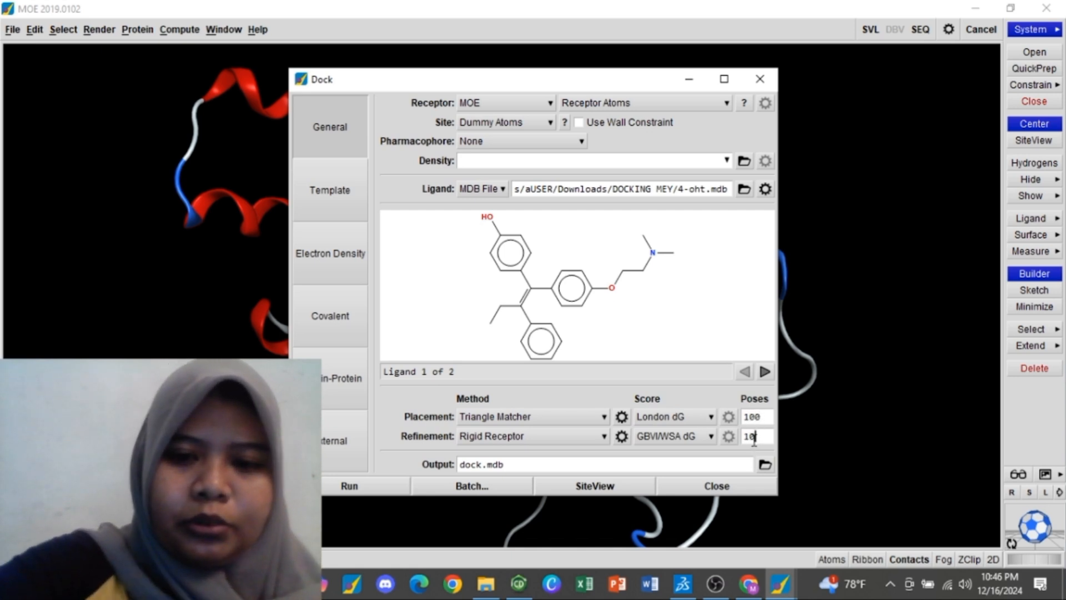
# Step: Set the output database to REDOCKING 4-OHT in the DOCKING MEY folder under Downloads and run the docking
pyautogui.click(765, 466)
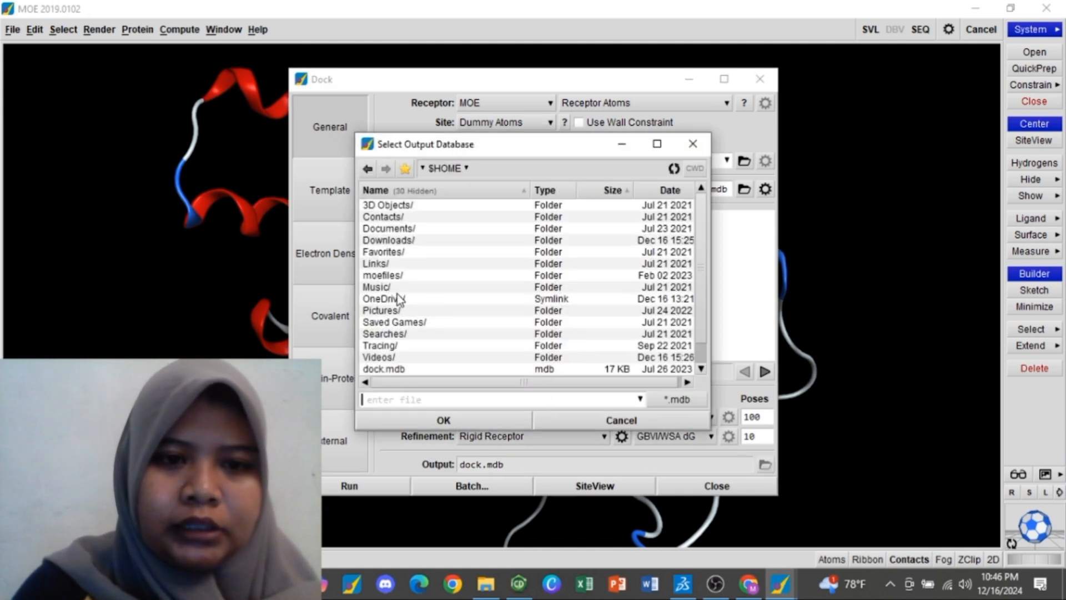
pyautogui.doubleClick(400, 242)
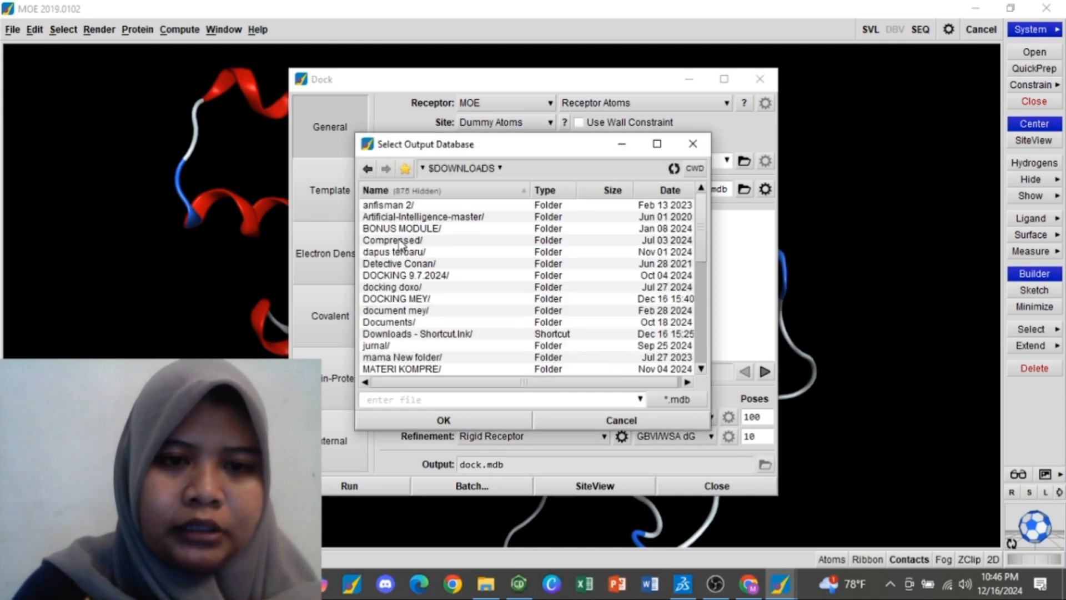
pyautogui.doubleClick(402, 300)
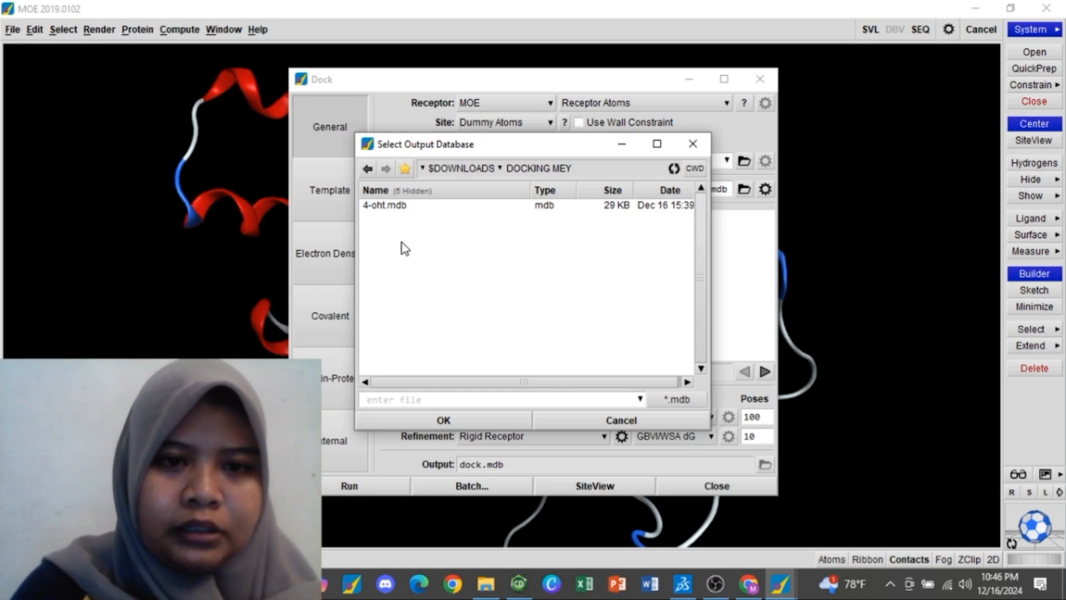
pyautogui.click(412, 400)
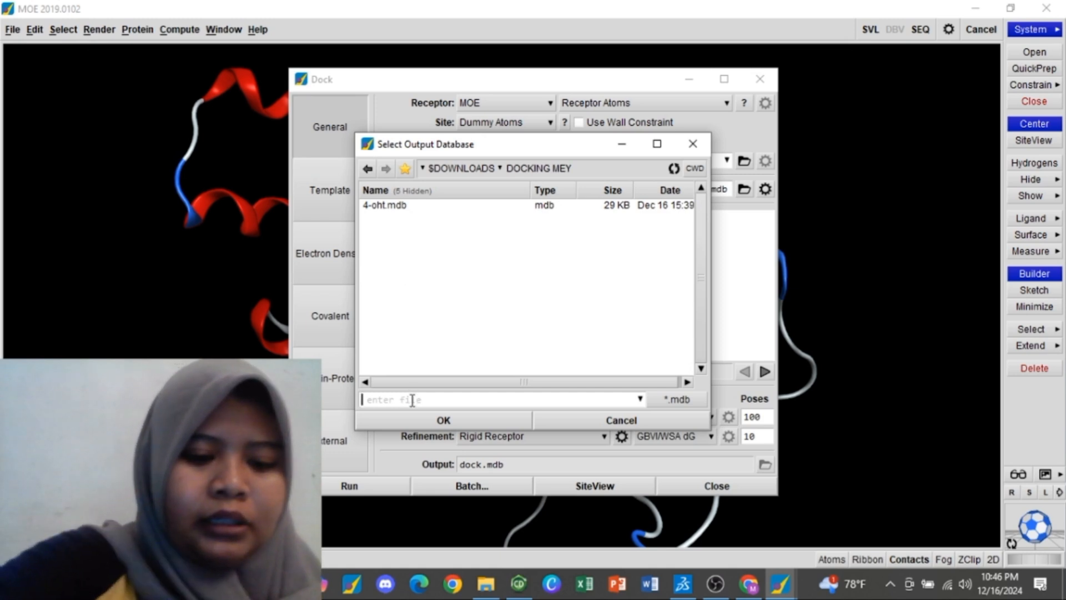
pyautogui.write('REDO')
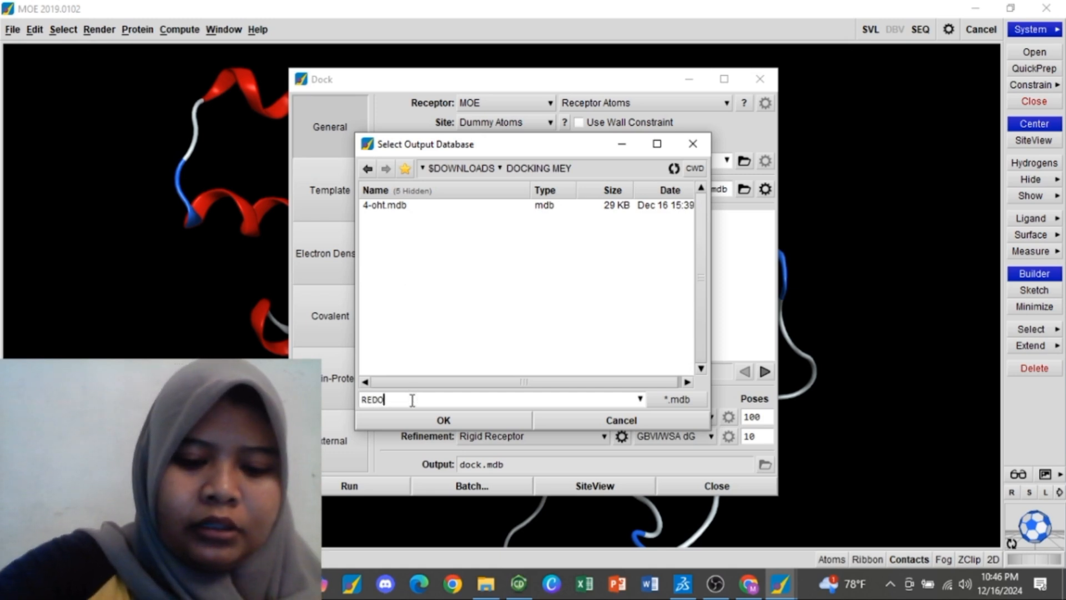
pyautogui.write('CKING ')
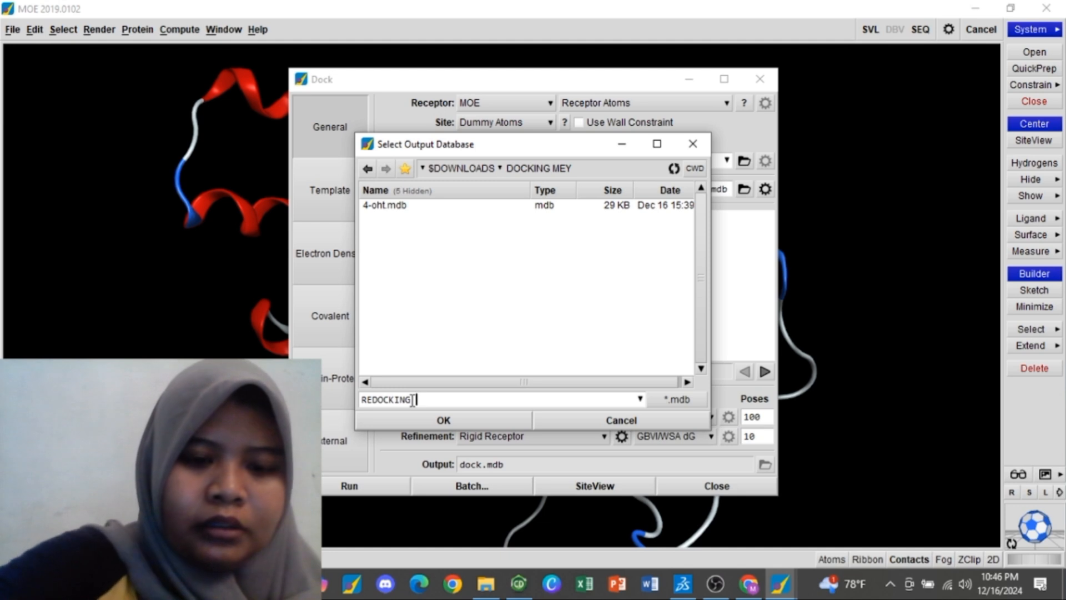
pyautogui.write('4-OHT')
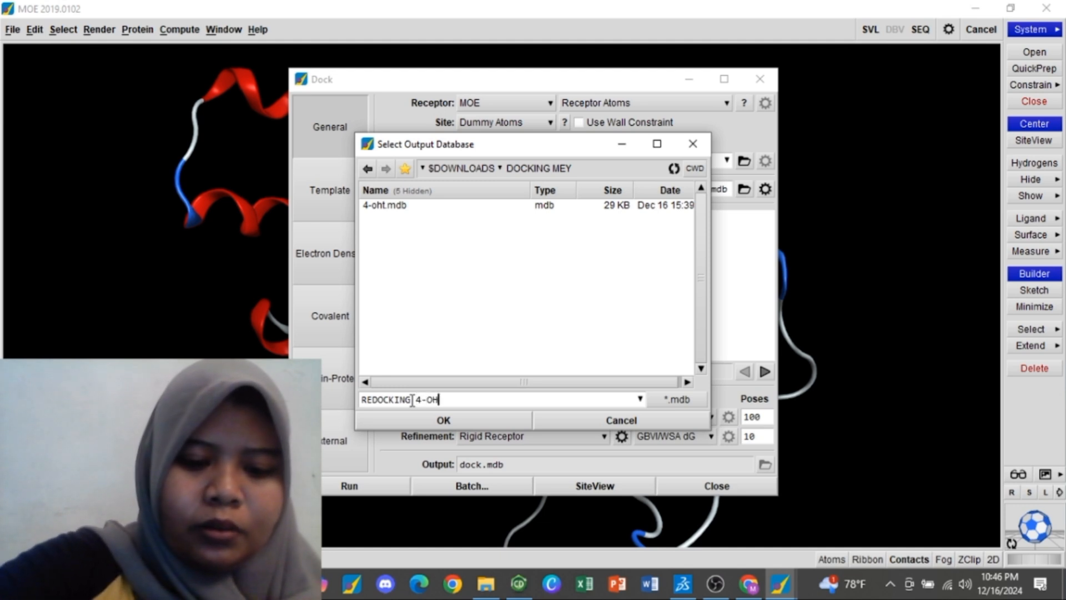
pyautogui.click(444, 421)
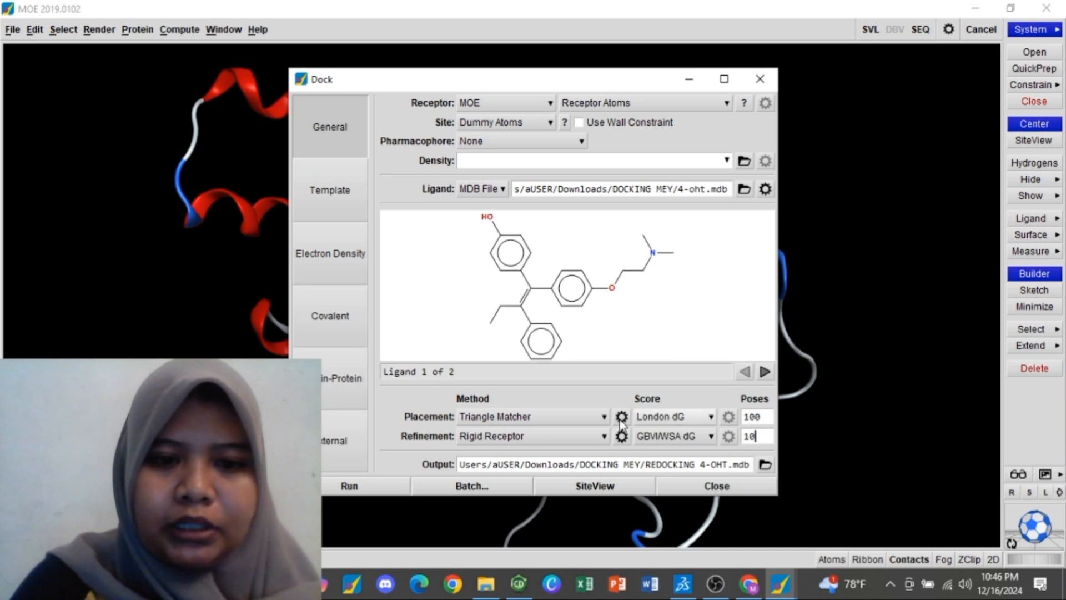
pyautogui.click(388, 491)
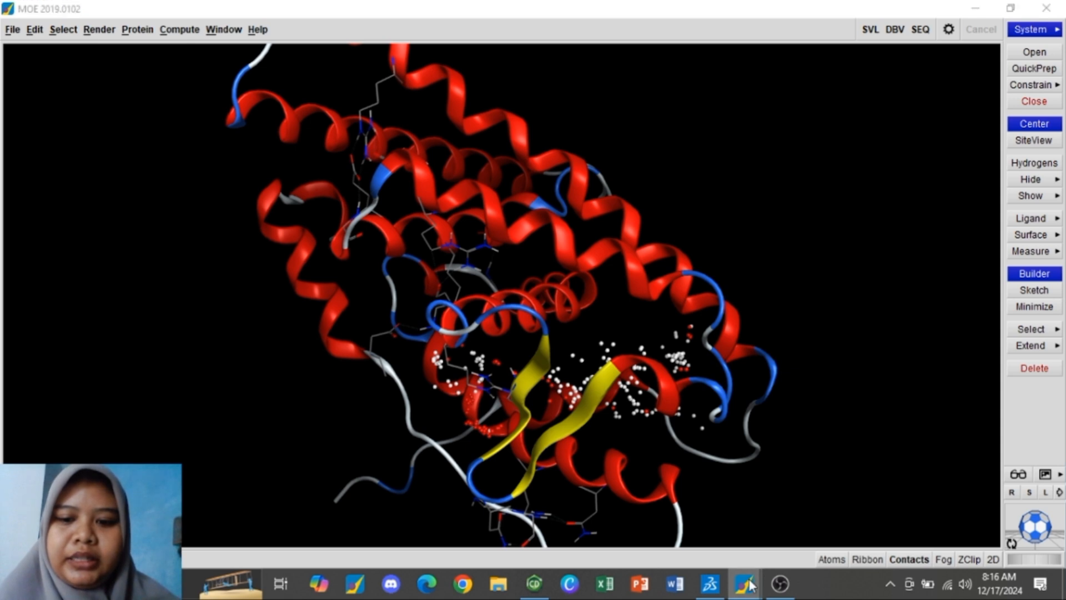
# Step: Check the redocking results database, and clear the unnamed dummy-atom entry from the 3D view
pyautogui.moveTo(744, 583)
pyautogui.click(820, 528)
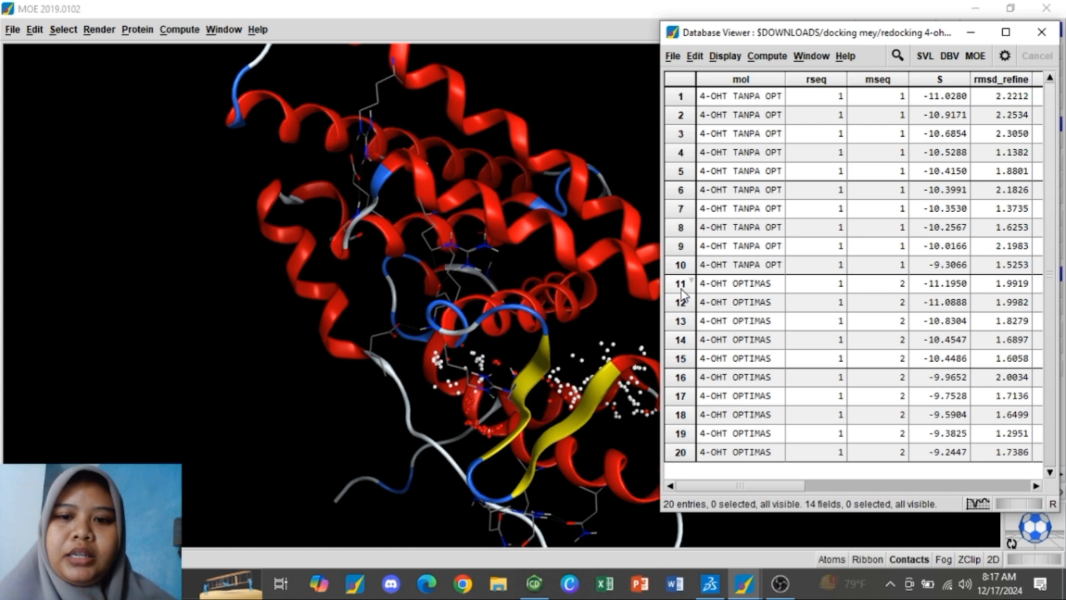
pyautogui.click(621, 301)
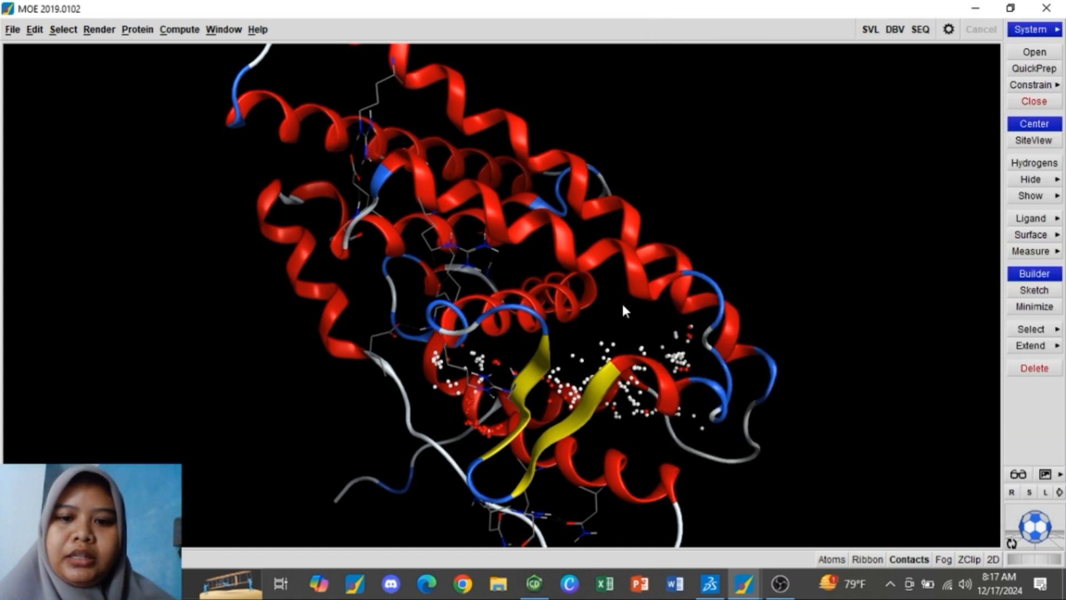
pyautogui.click(1043, 32)
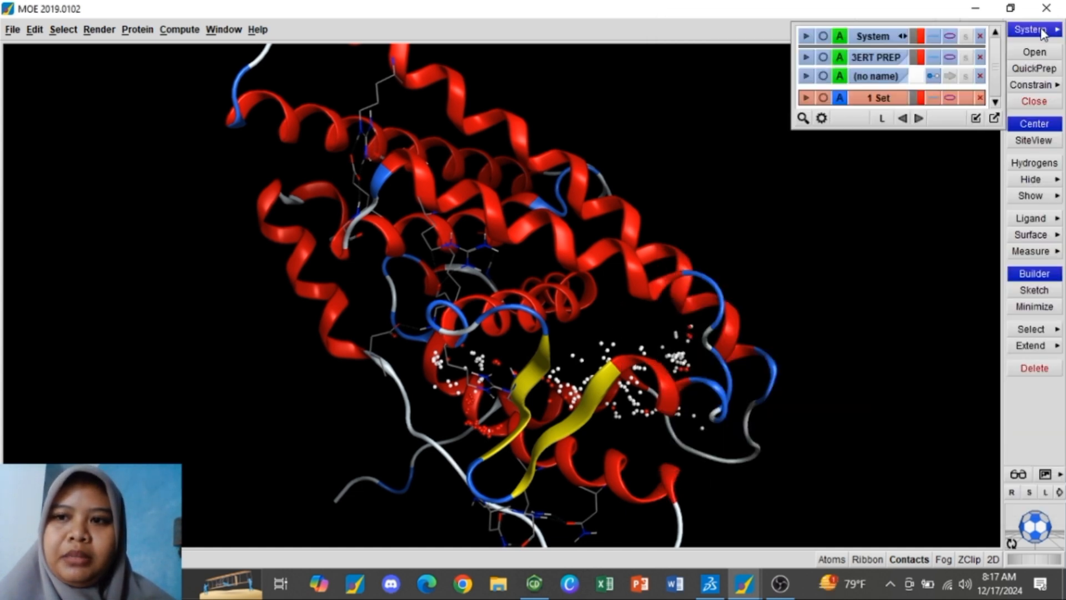
pyautogui.click(876, 78)
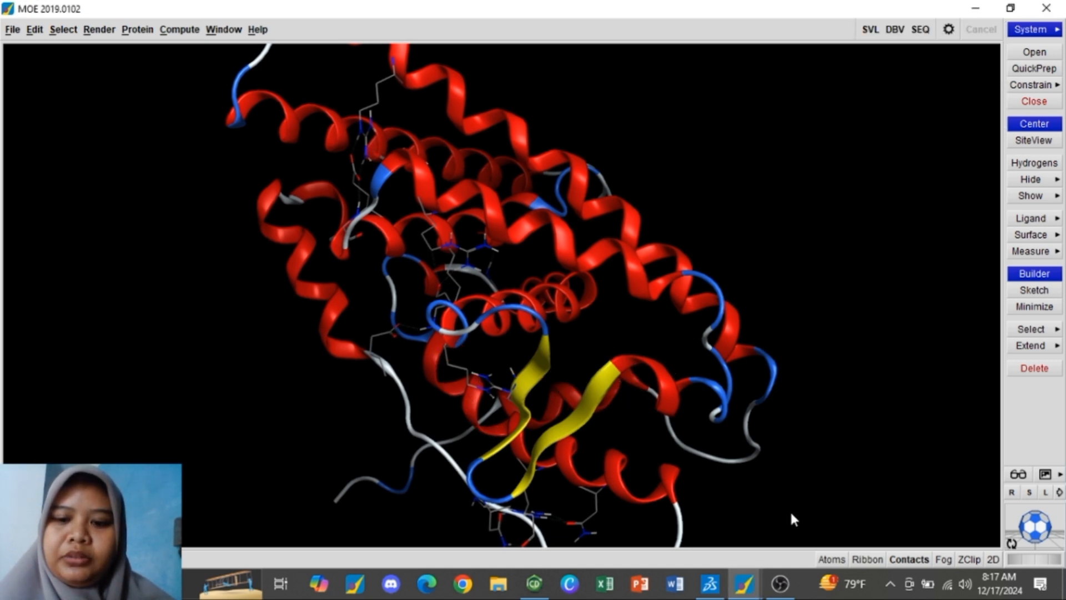
# Step: Arrange the main MOE window and the redocking results database side by side on the screen
pyautogui.moveTo(744, 583)
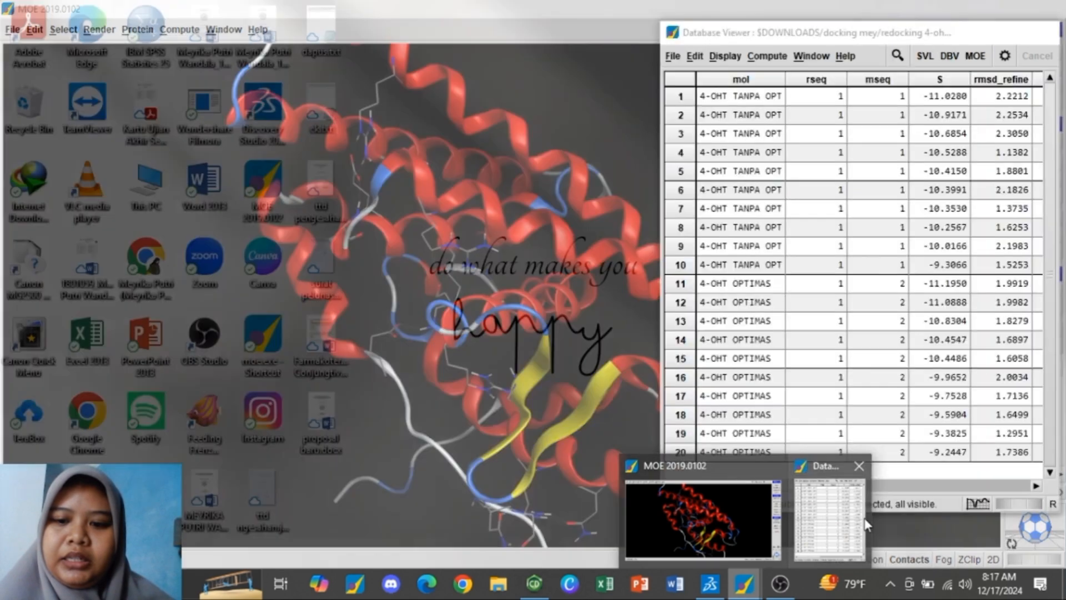
pyautogui.click(867, 524)
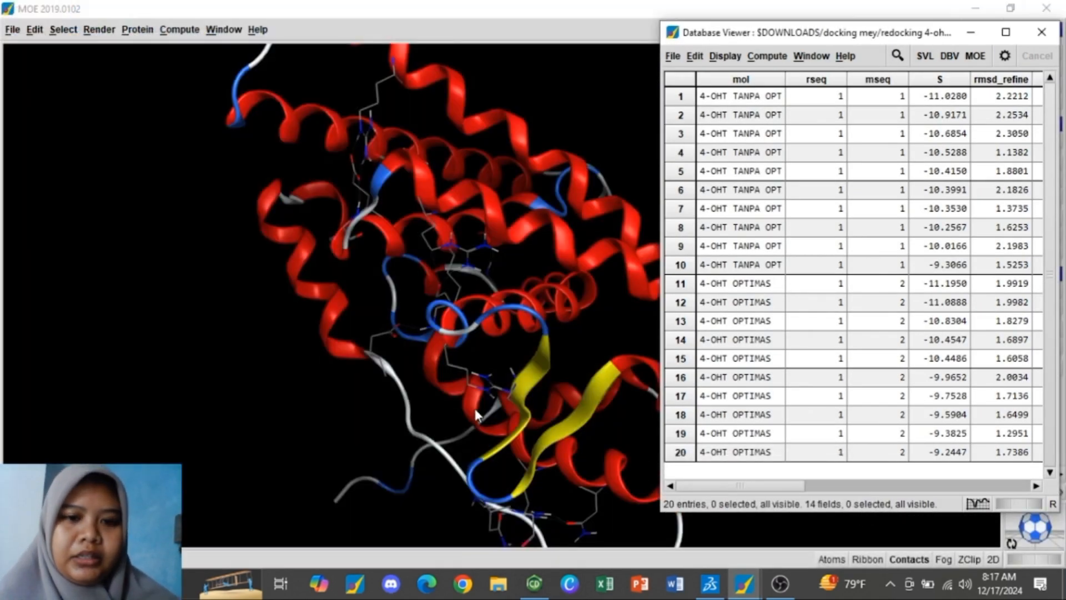
pyautogui.click(475, 408)
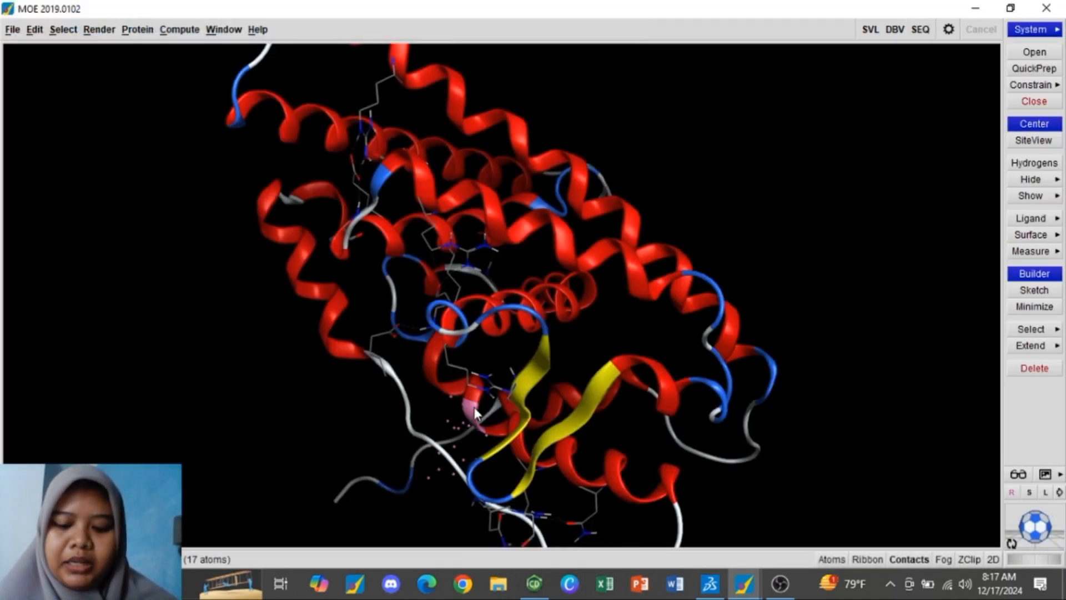
pyautogui.press('super+Left')
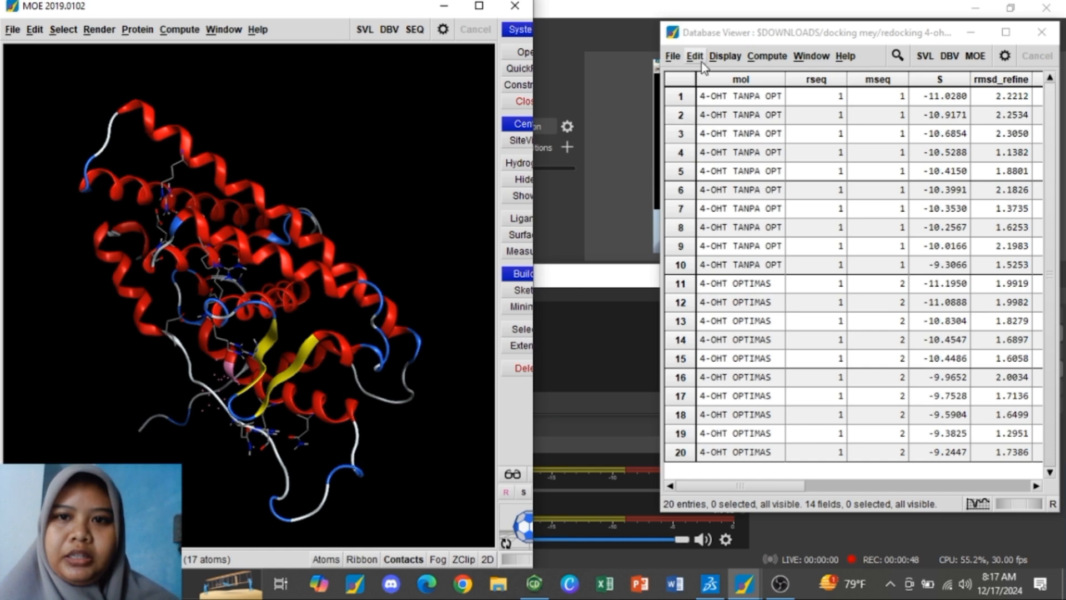
pyautogui.click(701, 37)
pyautogui.moveTo(700, 37); pyautogui.dragTo(565, 42)
pyautogui.press('super+Right')
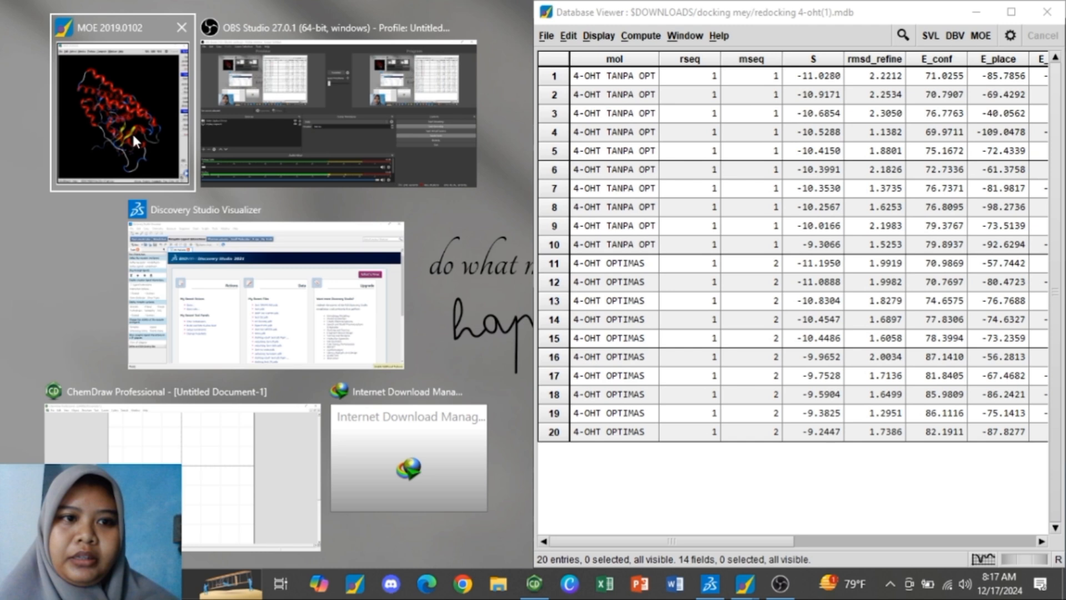
pyautogui.click(132, 132)
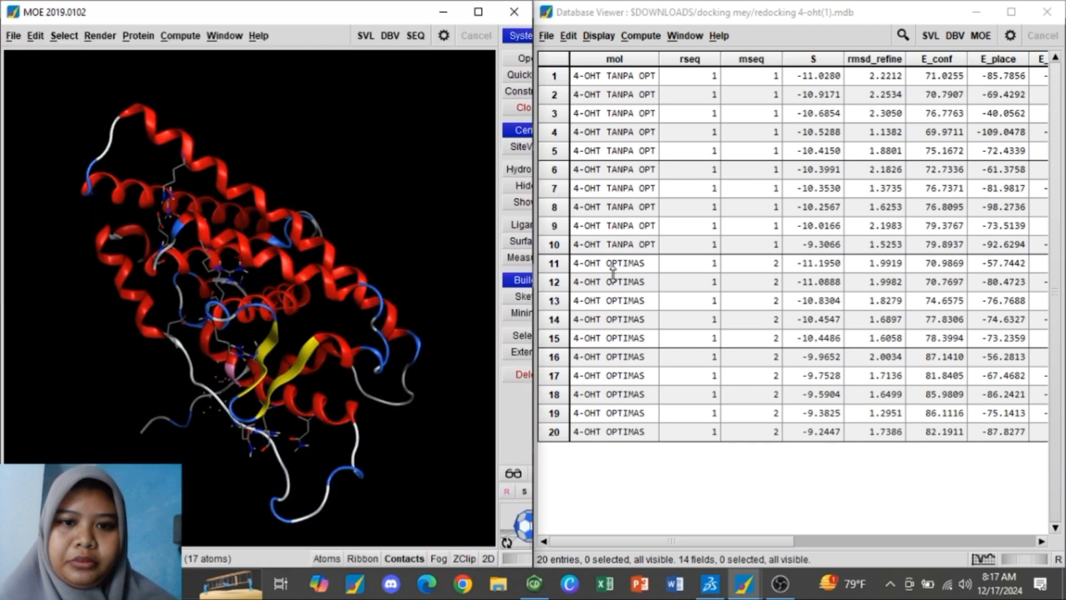
# Step: Select entry 11 in redocking 4-oht(1).mdb and open the database browser beside the 3D view
pyautogui.click(558, 264)
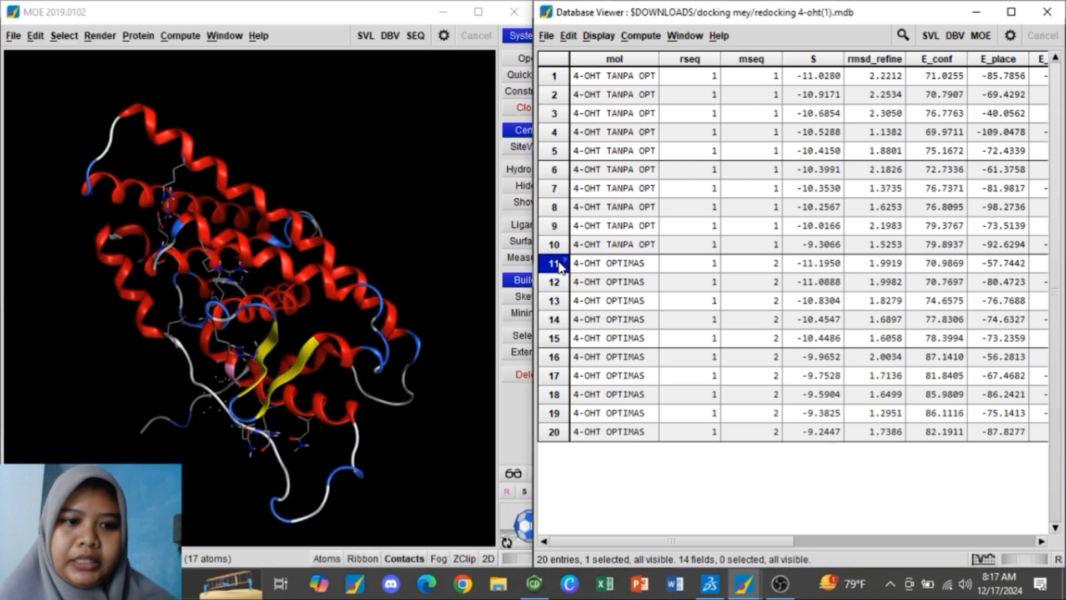
pyautogui.click(547, 36)
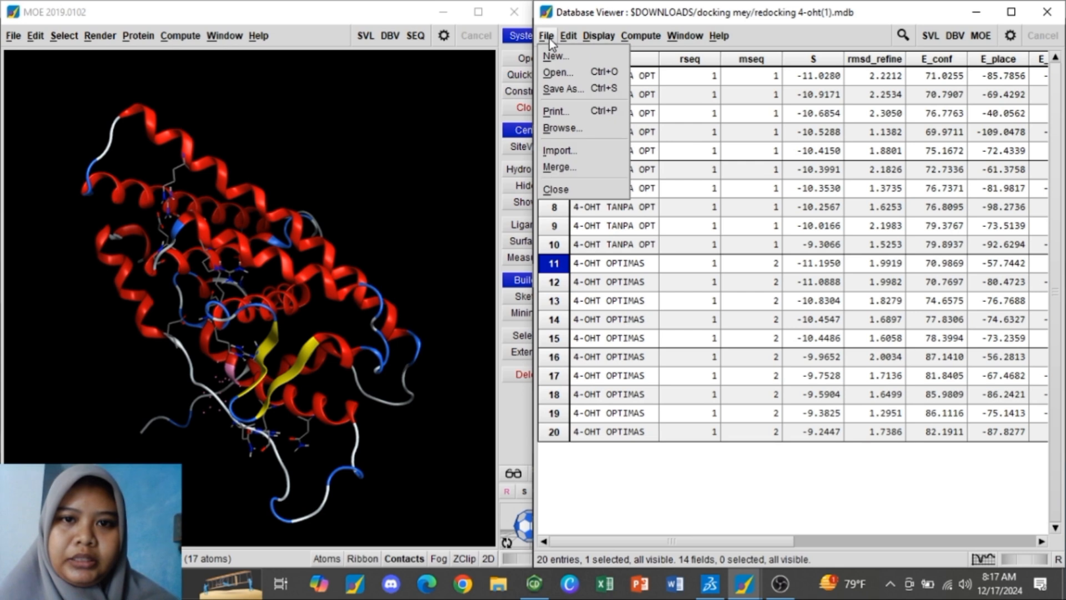
pyautogui.click(553, 129)
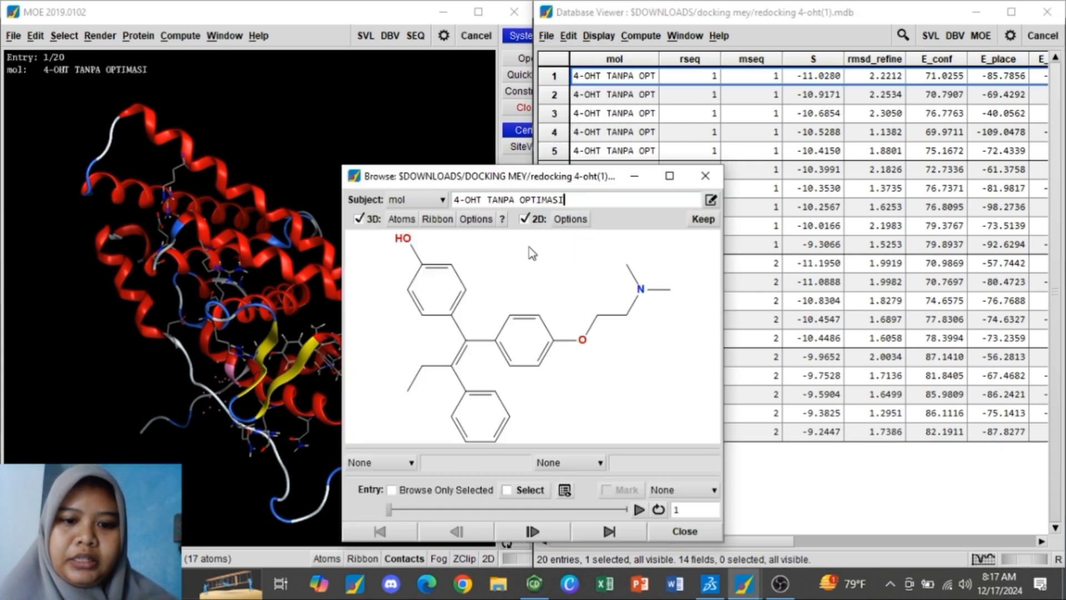
pyautogui.moveTo(516, 176); pyautogui.dragTo(713, 106)
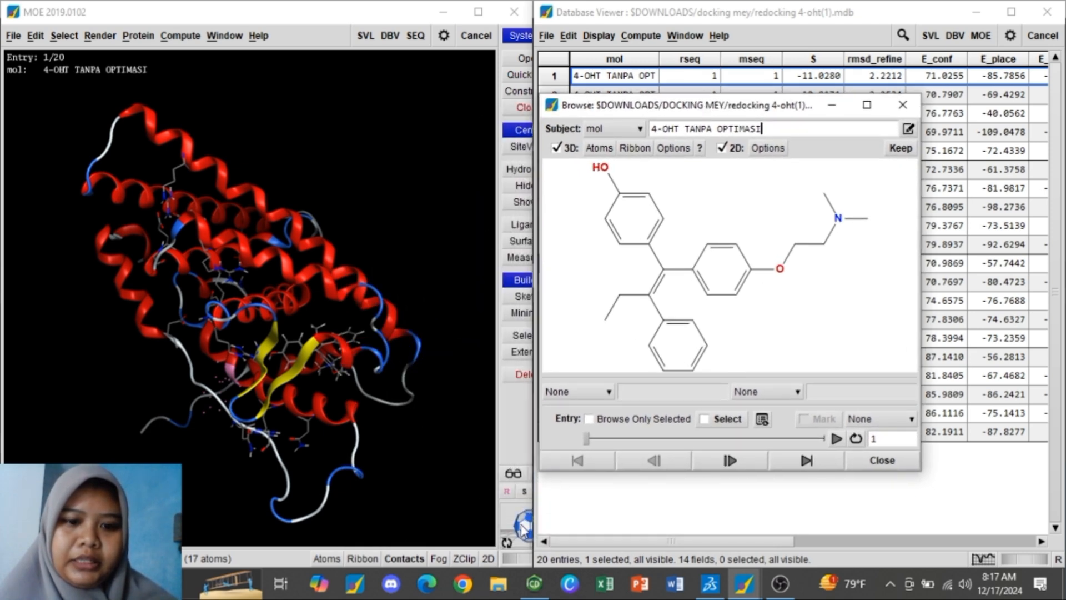
# Step: Examine the first 4-OHT TANPA OPTIMASI pose in the receptor from several angles, with the whole structure centered
pyautogui.moveTo(521, 524); pyautogui.dragTo(489, 491)
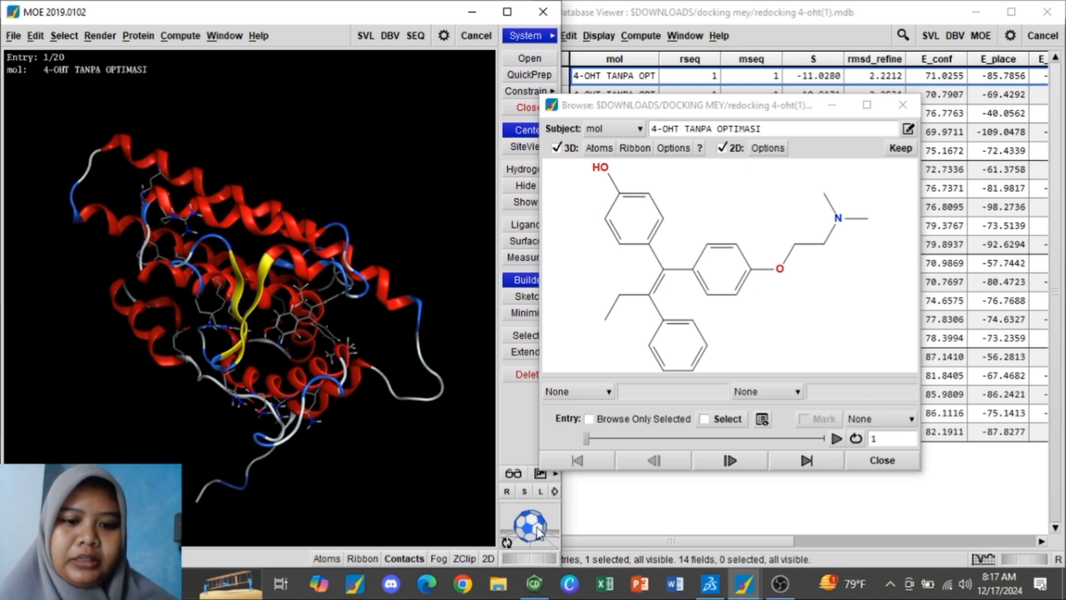
pyautogui.moveTo(538, 527); pyautogui.dragTo(506, 538)
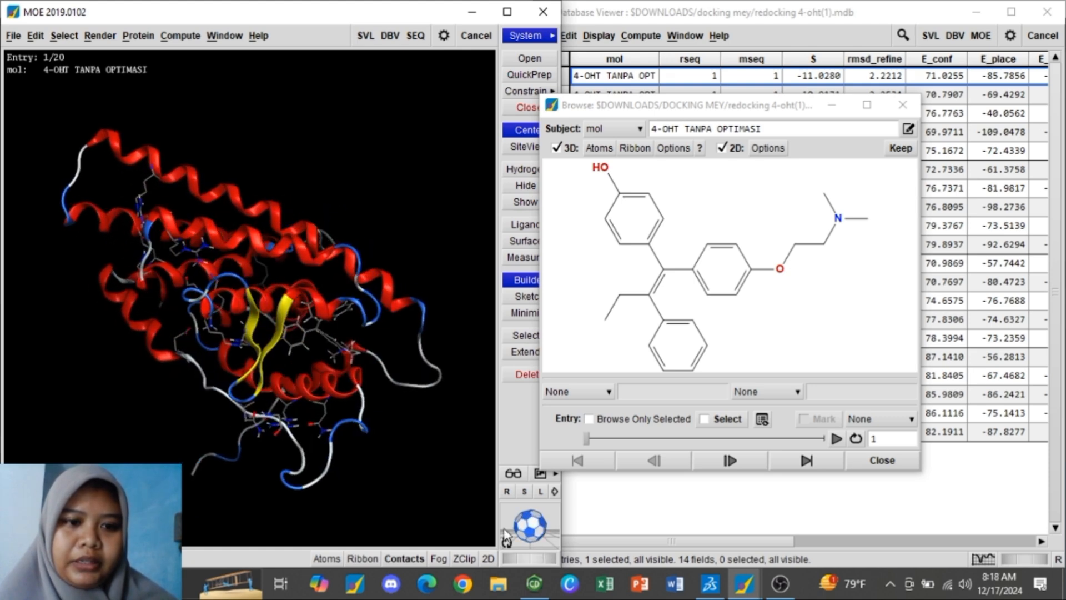
pyautogui.rightClick(392, 411)
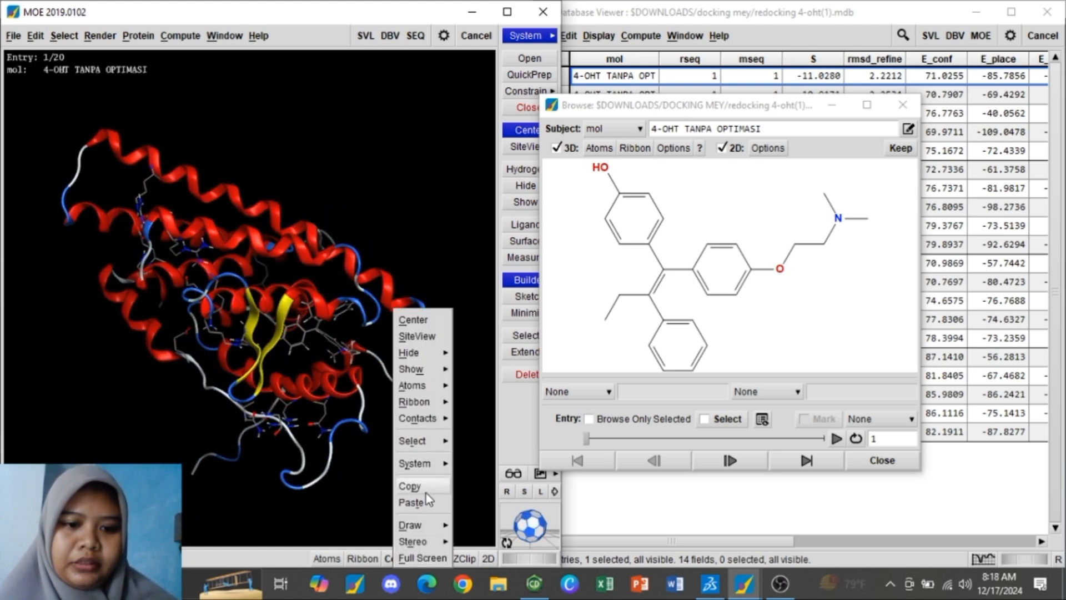
pyautogui.click(418, 317)
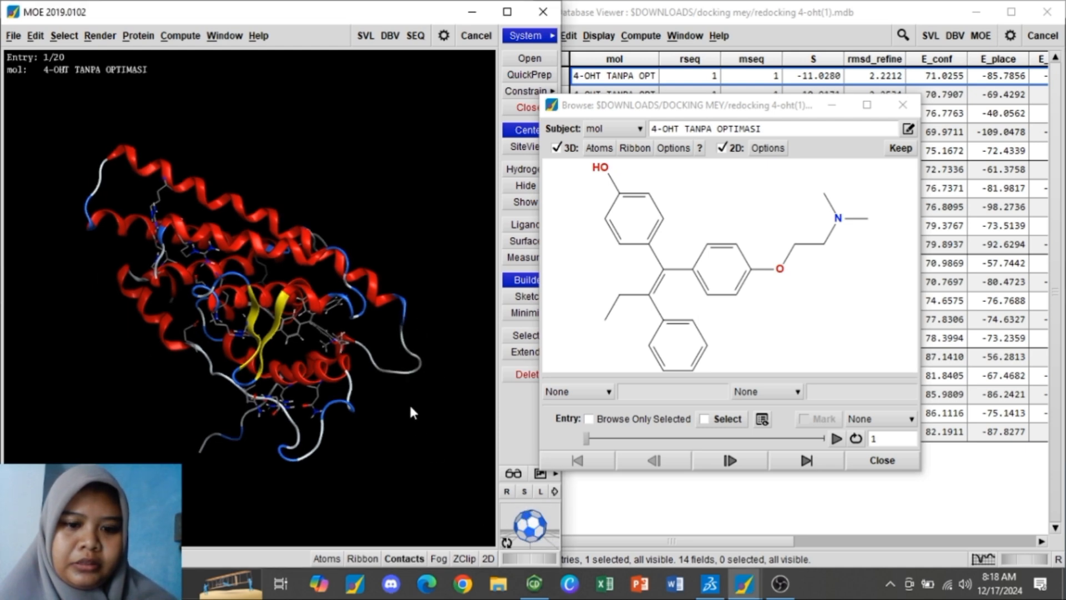
pyautogui.moveTo(520, 529)
pyautogui.mouseDown()
pyautogui.moveTo(539, 520)
pyautogui.moveTo(530, 524)
pyautogui.mouseUp()
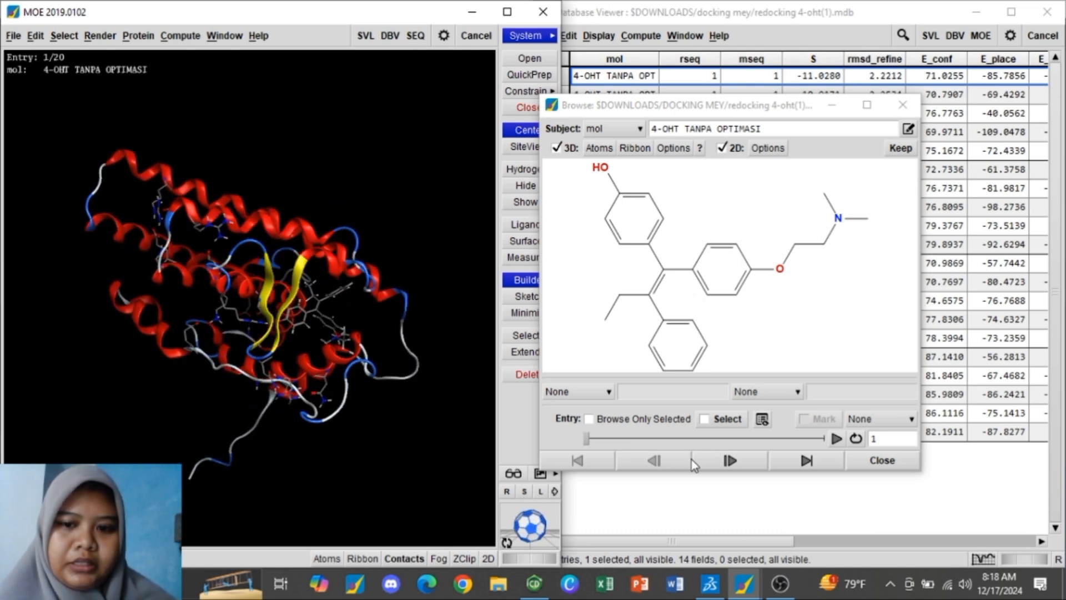
# Step: Step through the redocked poses in the 3D view up to entry 13, then close the browser and return to the results database
pyautogui.click(732, 461)
pyautogui.click(732, 462)
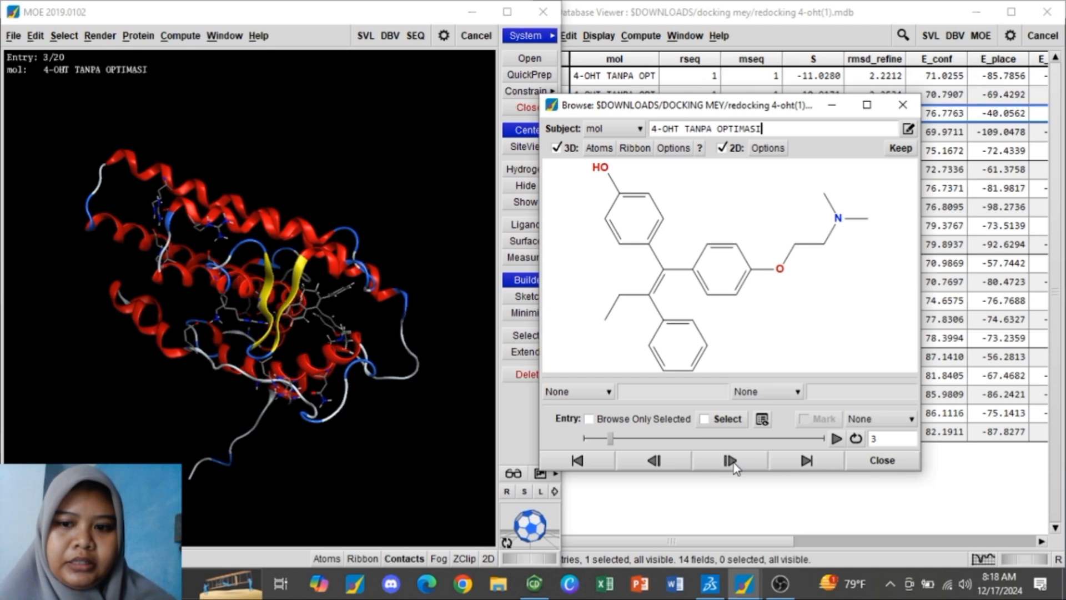
pyautogui.click(732, 465)
pyautogui.click(732, 464)
pyautogui.click(732, 464)
pyautogui.click(732, 464)
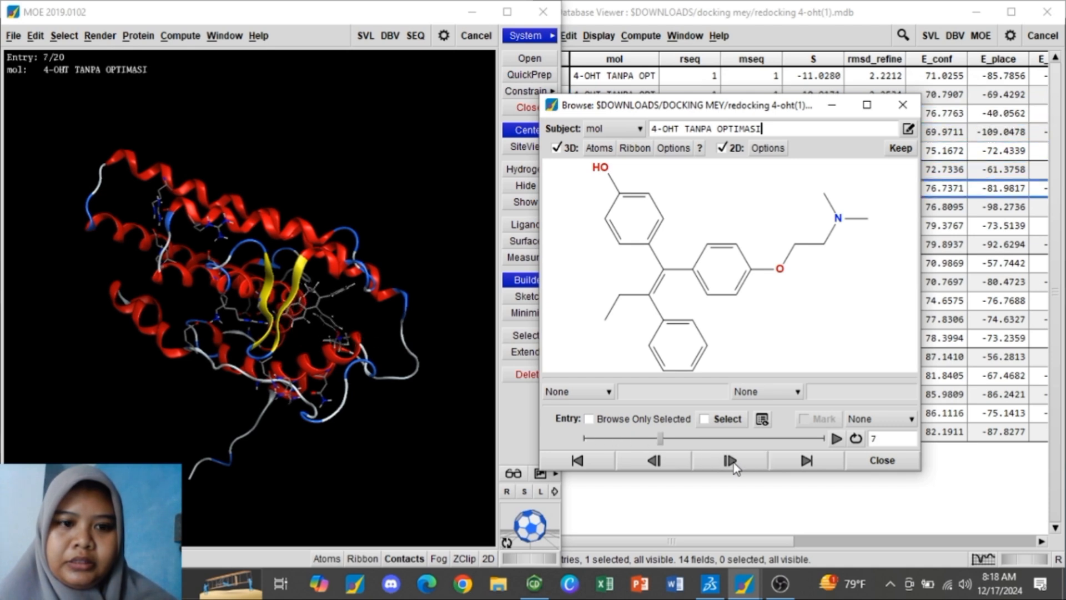
pyautogui.click(732, 465)
pyautogui.click(732, 464)
pyautogui.click(732, 464)
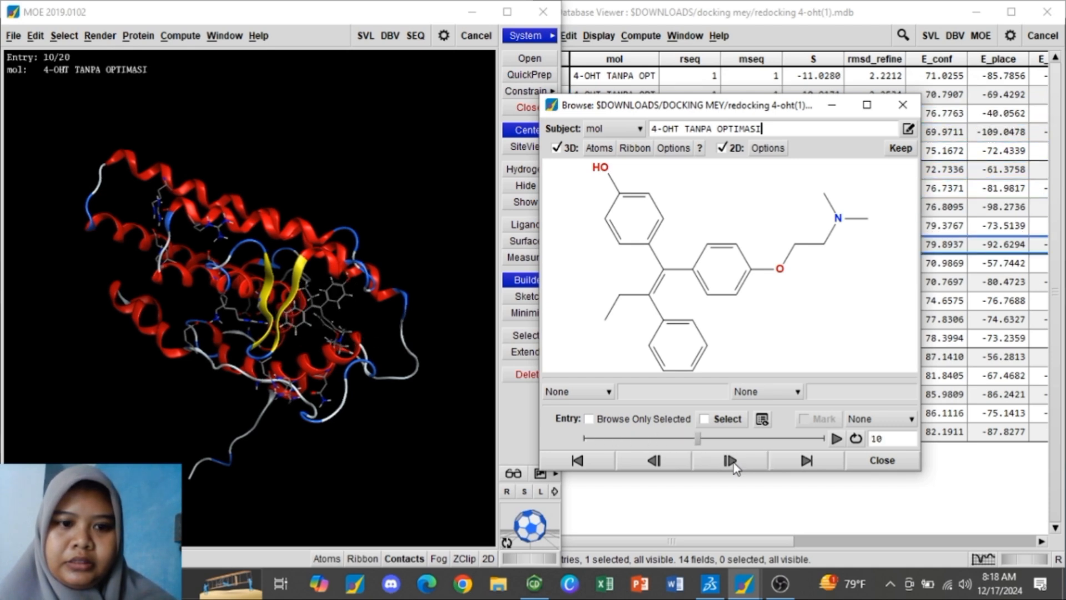
pyautogui.click(732, 465)
pyautogui.click(732, 464)
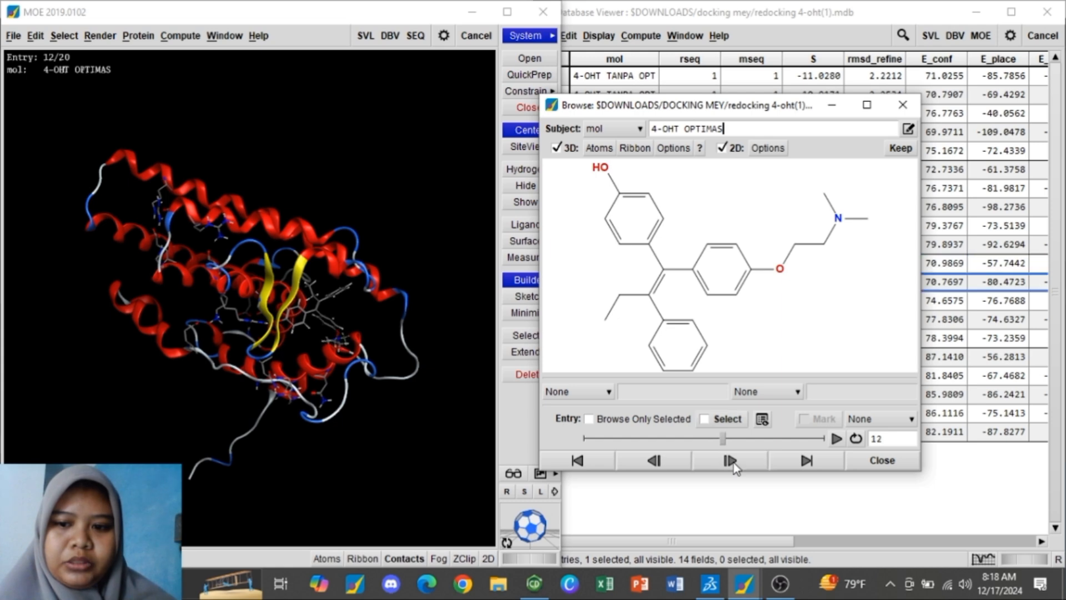
pyautogui.click(732, 464)
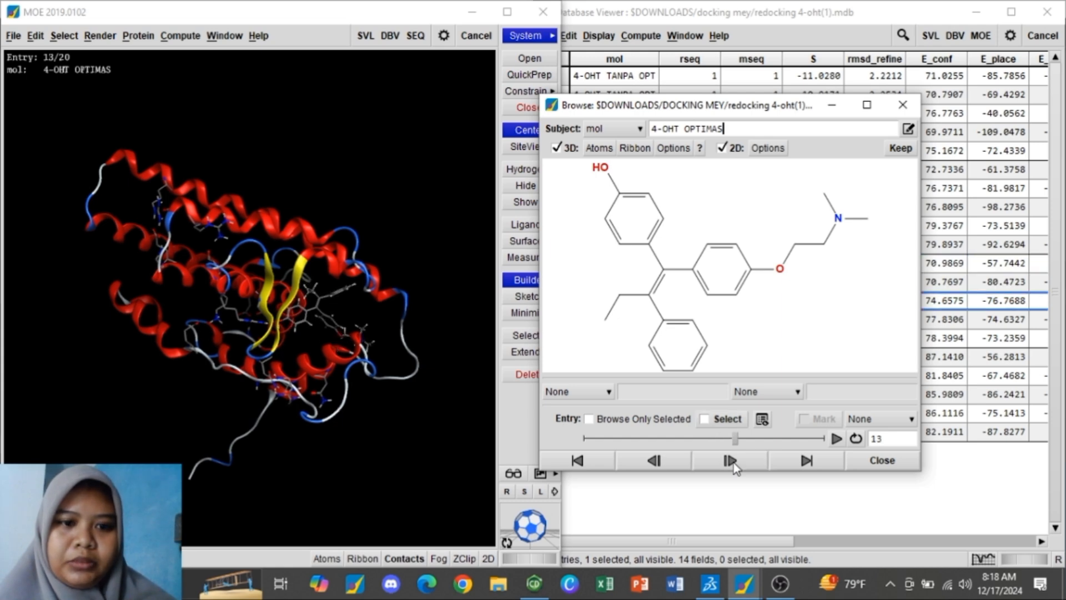
pyautogui.click(885, 461)
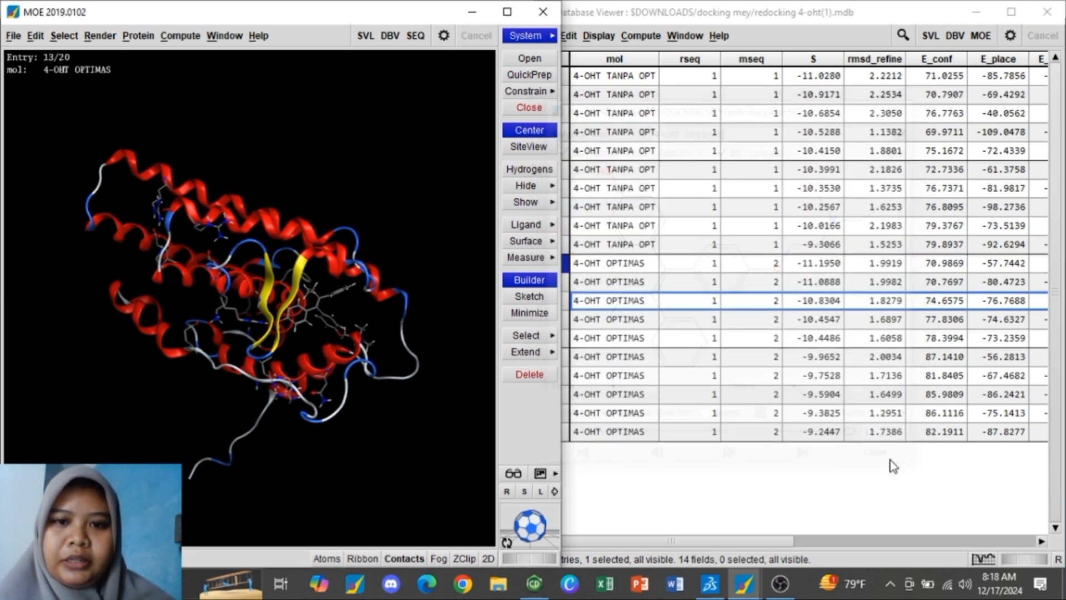
pyautogui.click(694, 24)
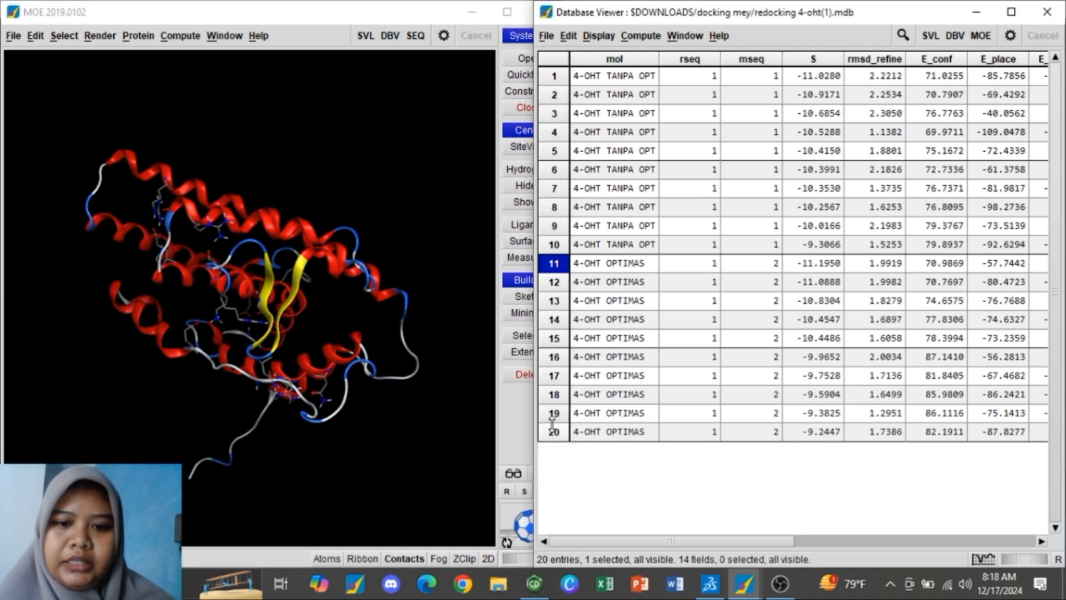
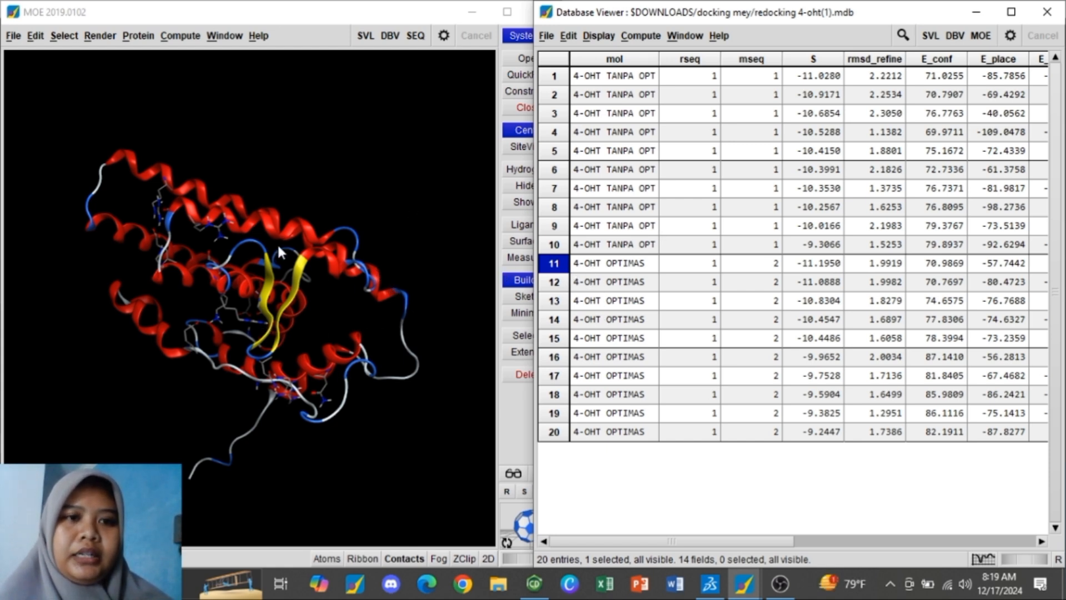
# Step: Load 3ert TANPA AIR.pdb from the DOCKING MEY folder under Downloads into the 3D view
pyautogui.click(17, 39)
pyautogui.click(23, 67)
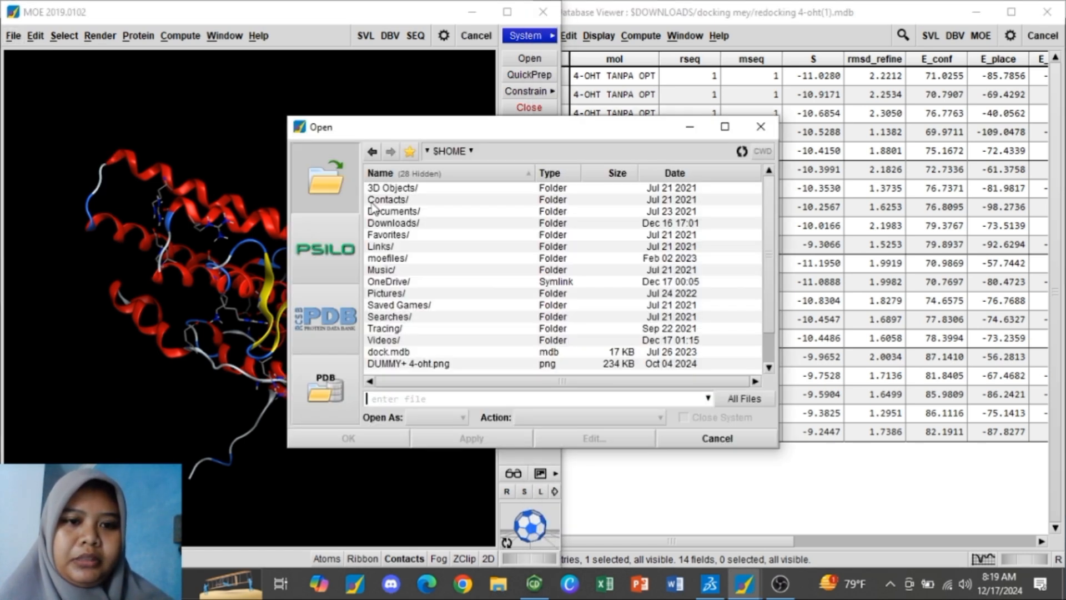
pyautogui.click(383, 224)
pyautogui.doubleClick(383, 224)
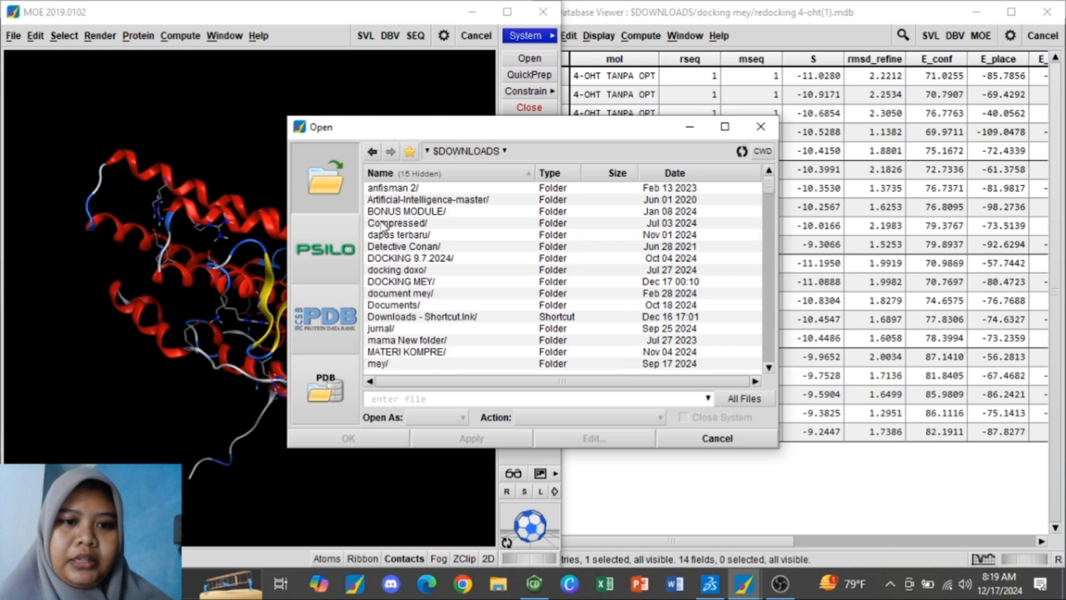
pyautogui.doubleClick(395, 282)
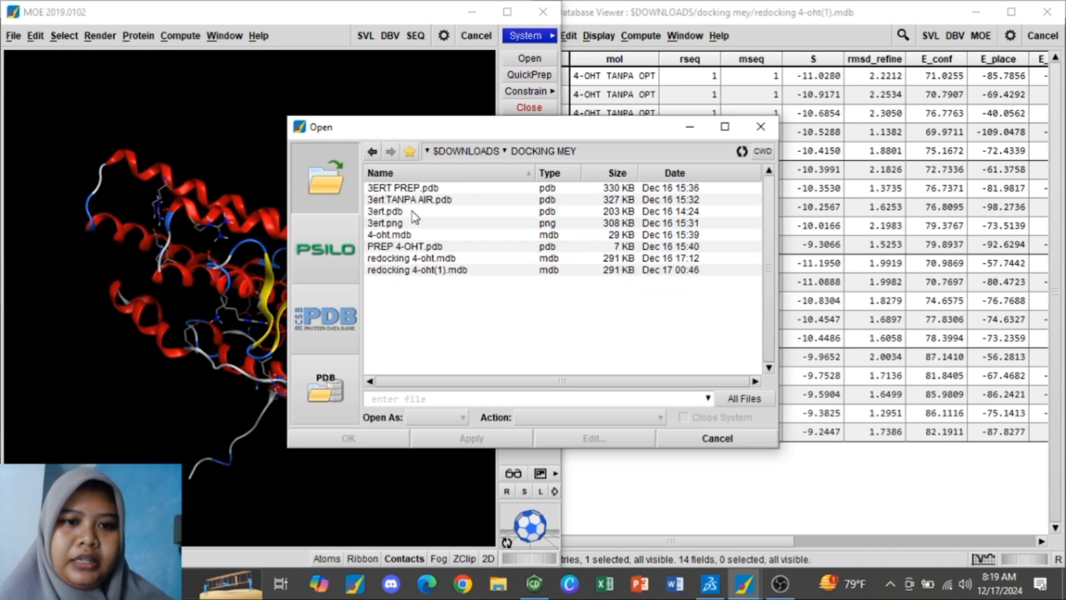
pyautogui.click(409, 189)
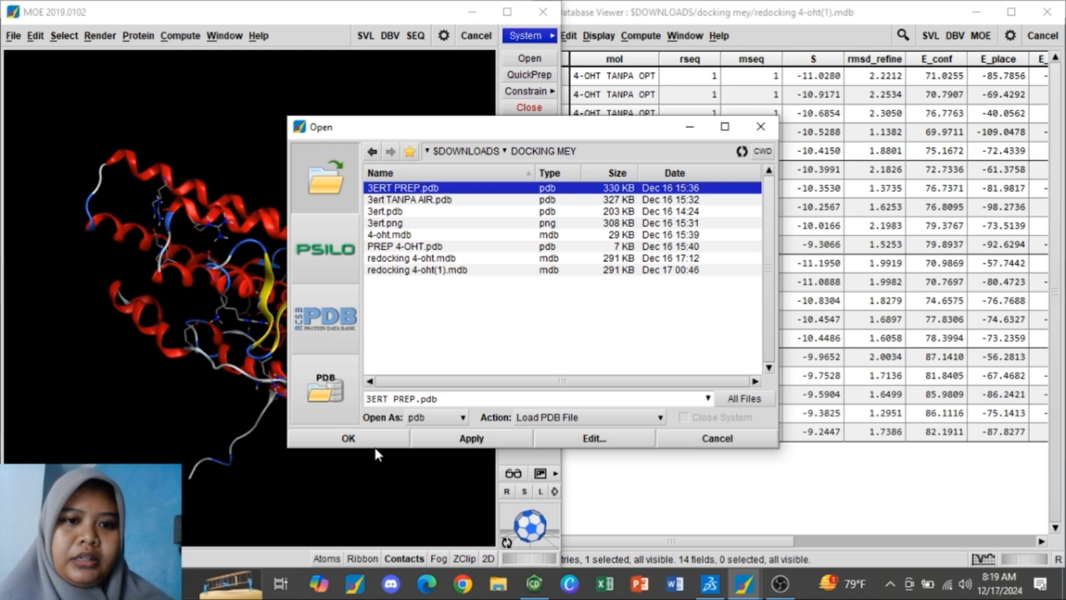
pyautogui.click(403, 201)
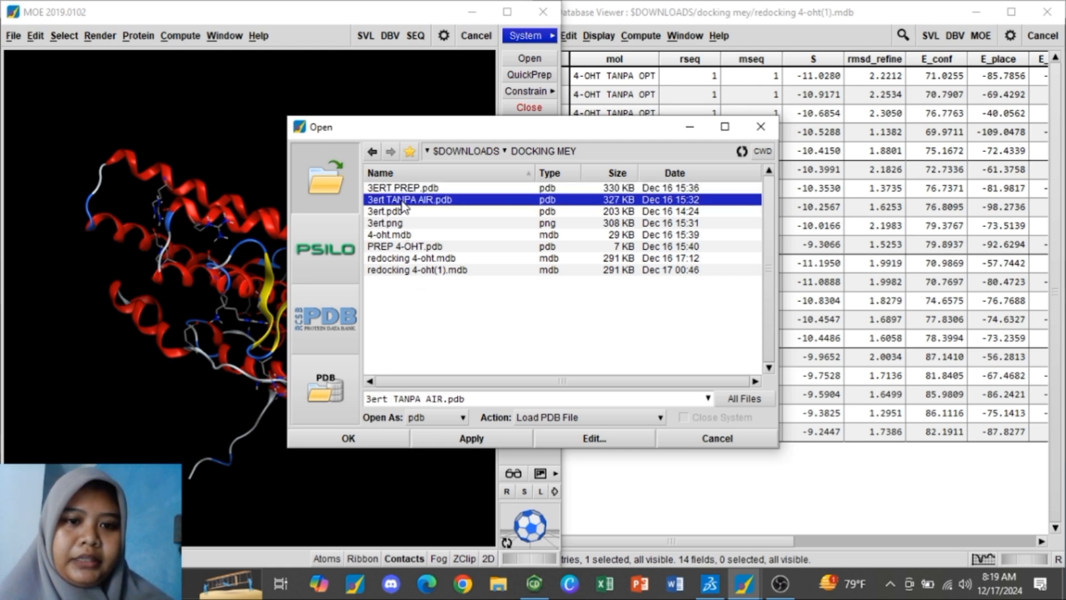
pyautogui.click(386, 439)
pyautogui.click(450, 422)
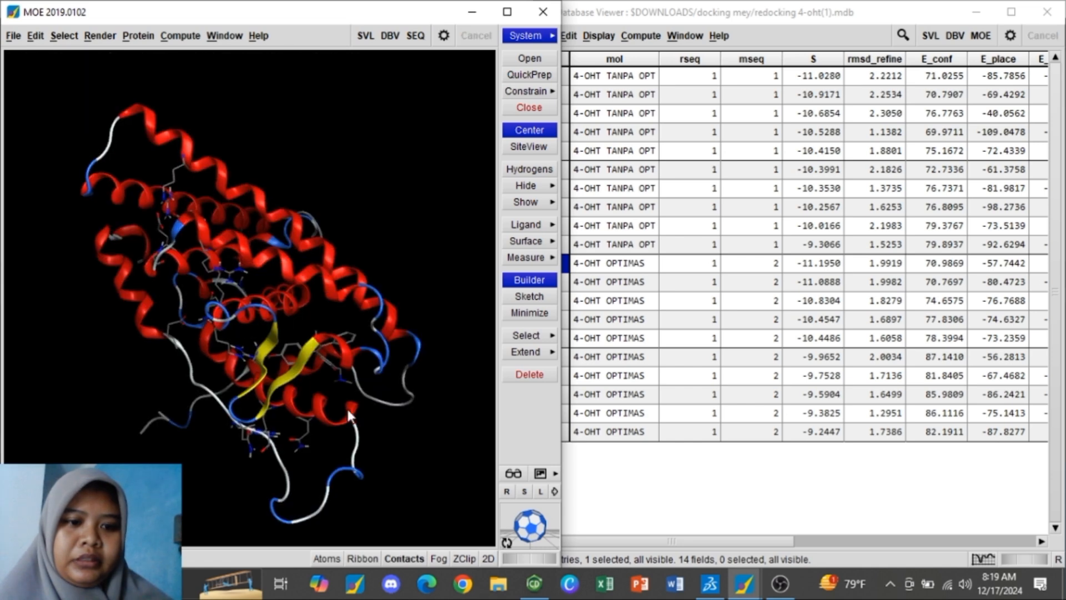
# Step: Turn the loaded structure so its ligand is exposed, and reopen the browser for redocking 4-oht(1).mdb
pyautogui.moveTo(513, 525); pyautogui.dragTo(526, 491)
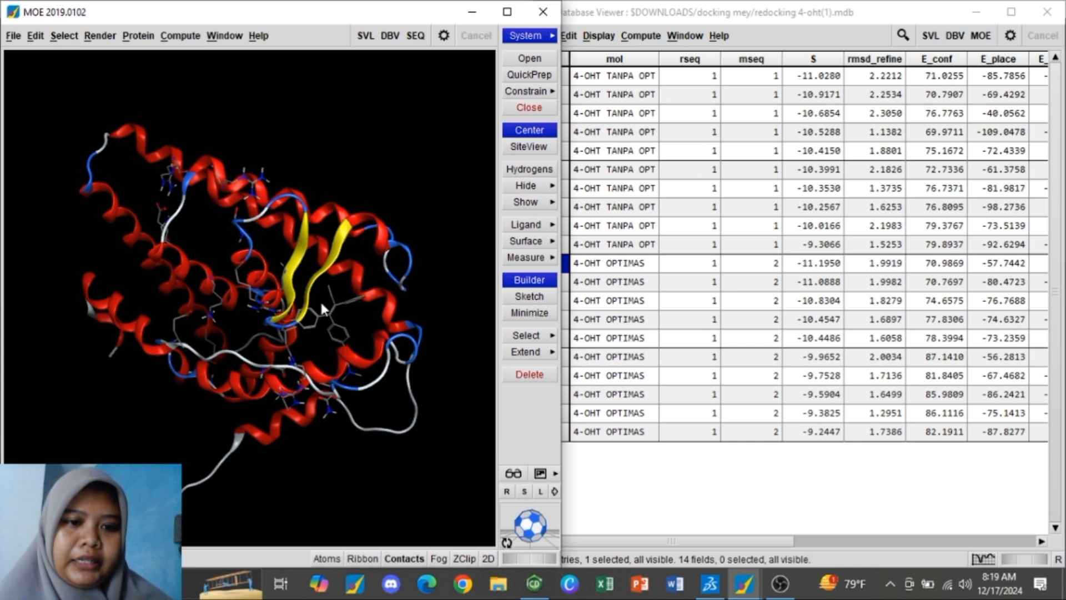
pyautogui.click(601, 266)
pyautogui.click(547, 36)
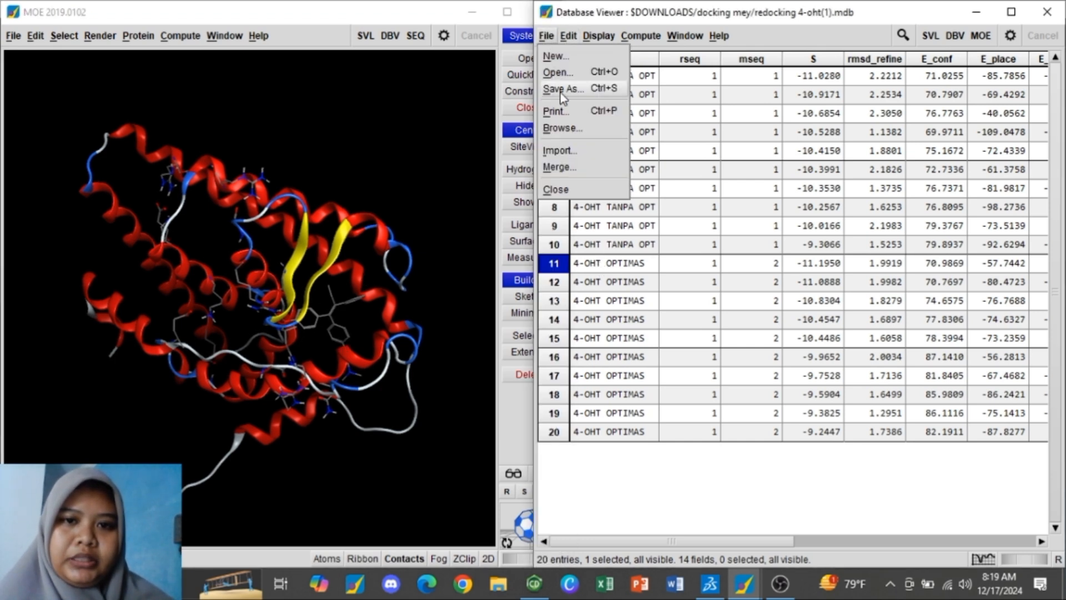
pyautogui.click(564, 128)
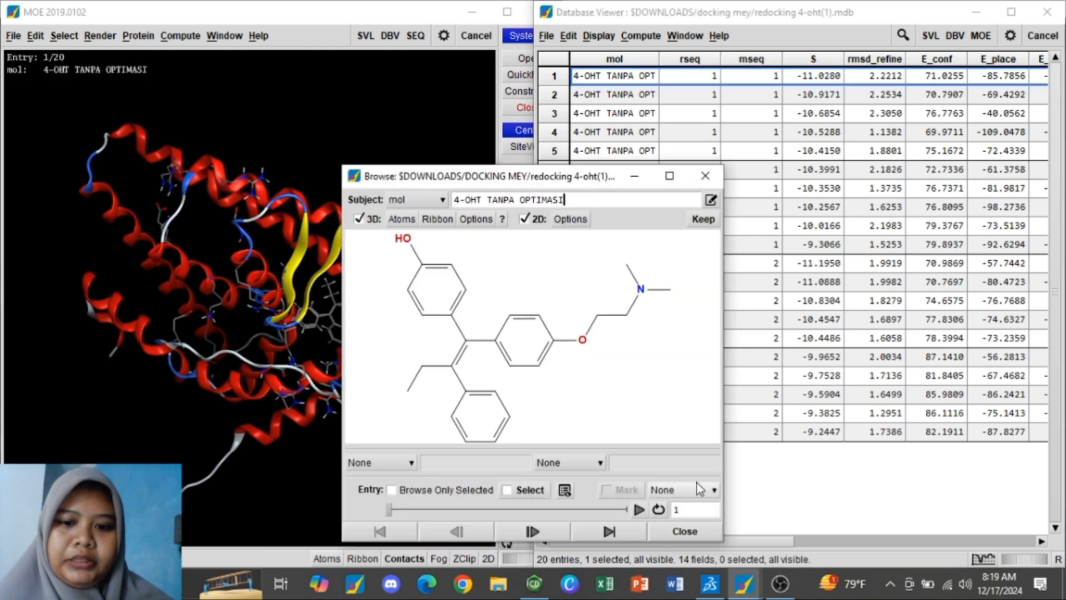
# Step: Advance the browsed poses to entry 11, 4-OHT OPTIMAS, and move the browser window clear of the 3D view
pyautogui.click(540, 538)
pyautogui.click(541, 539)
pyautogui.click(541, 540)
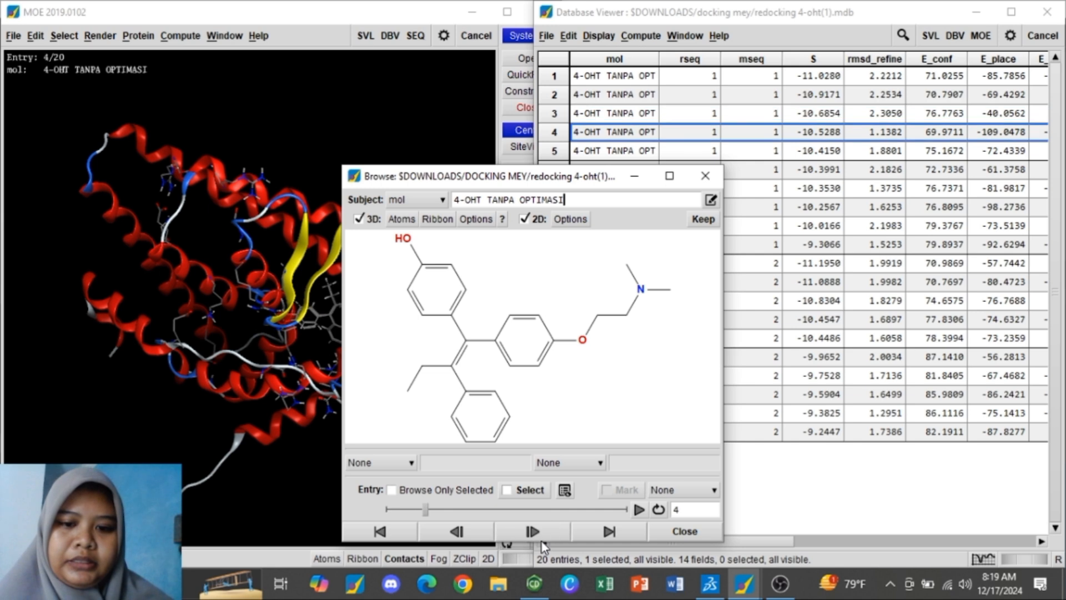
pyautogui.click(541, 540)
pyautogui.click(541, 540)
pyautogui.click(541, 540)
pyautogui.click(541, 540)
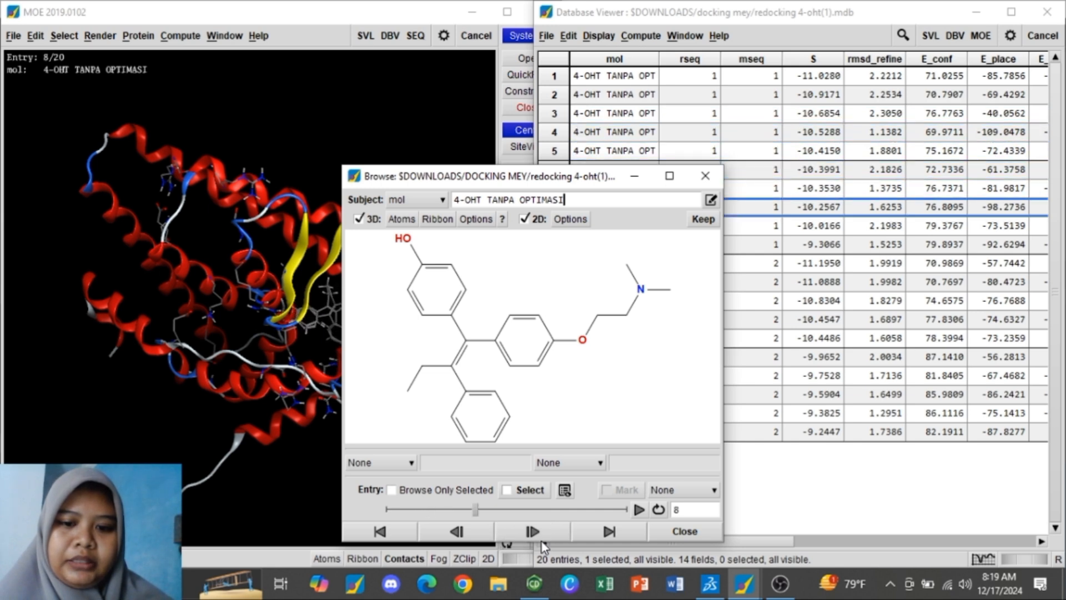
pyautogui.click(541, 540)
pyautogui.click(541, 540)
pyautogui.click(541, 540)
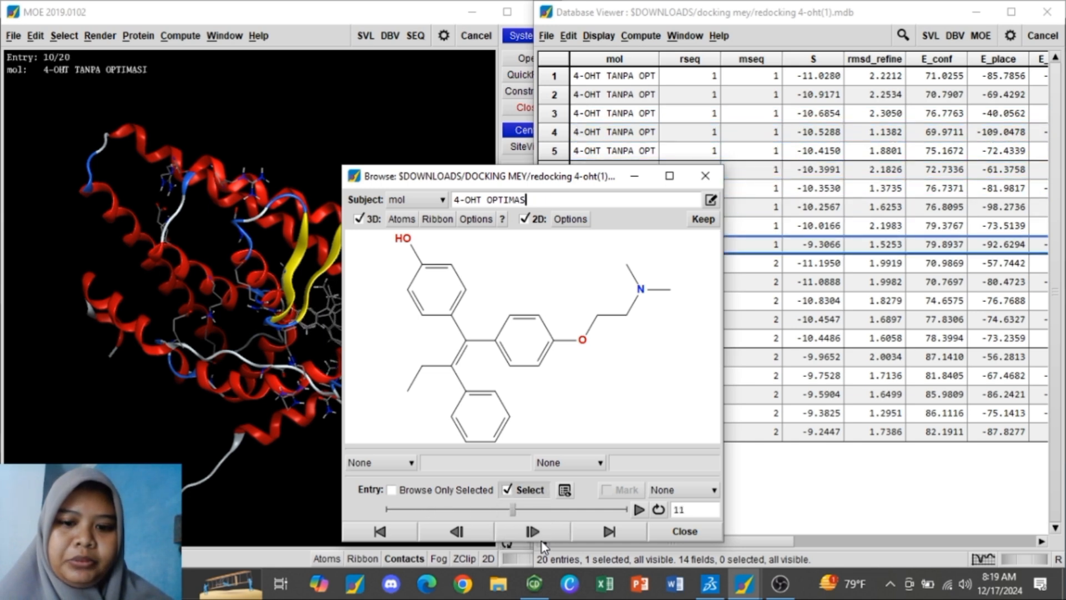
pyautogui.moveTo(487, 179); pyautogui.dragTo(723, 135)
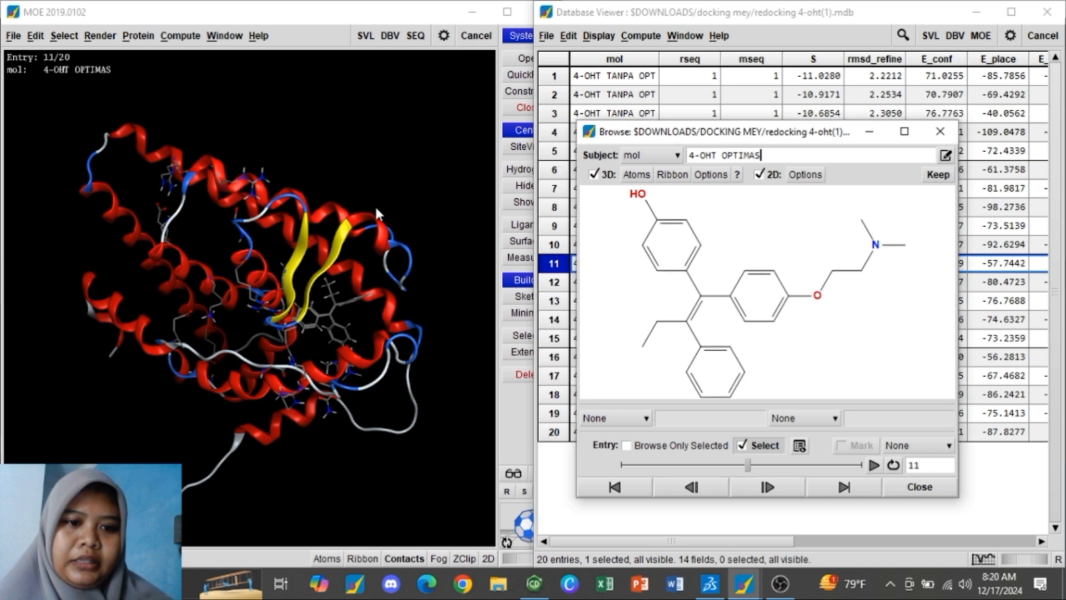
# Step: Select the receptor and delete it, keeping only the ligands in the 3D view
pyautogui.click(528, 36)
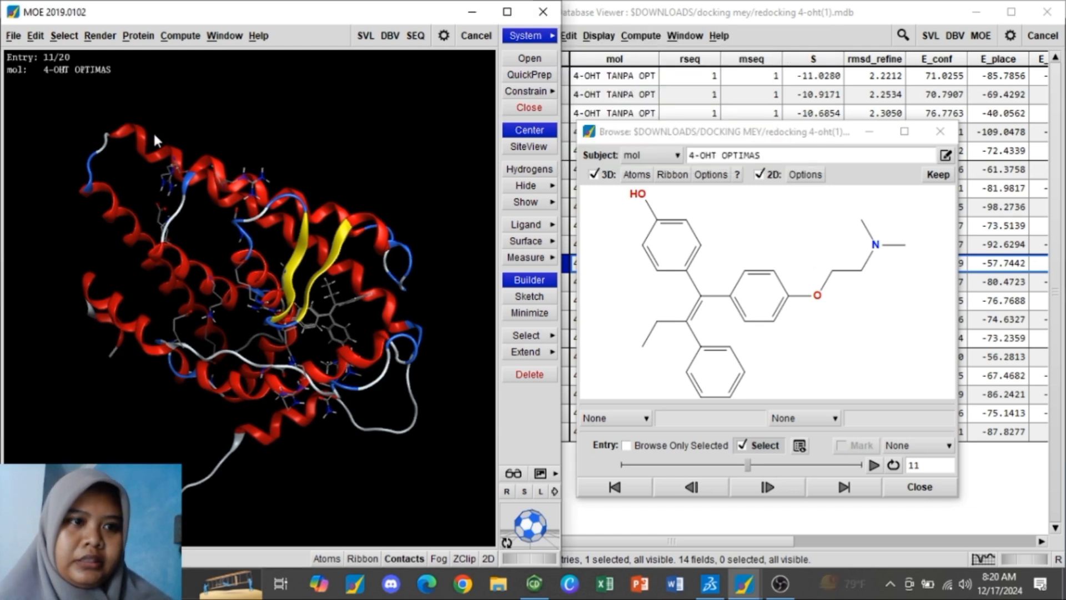
pyautogui.click(63, 36)
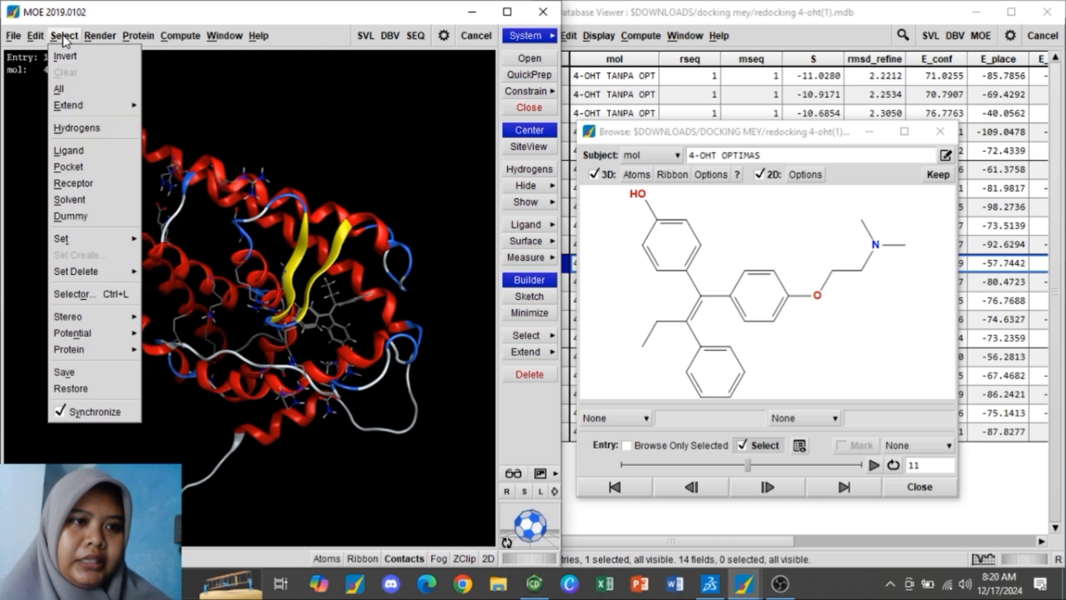
pyautogui.click(72, 180)
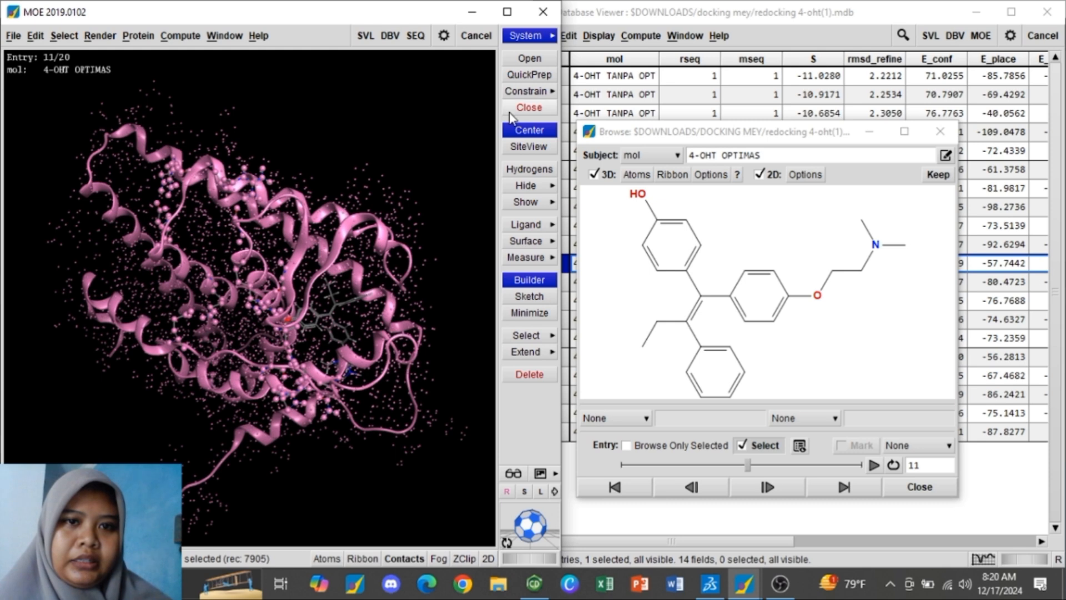
pyautogui.click(530, 375)
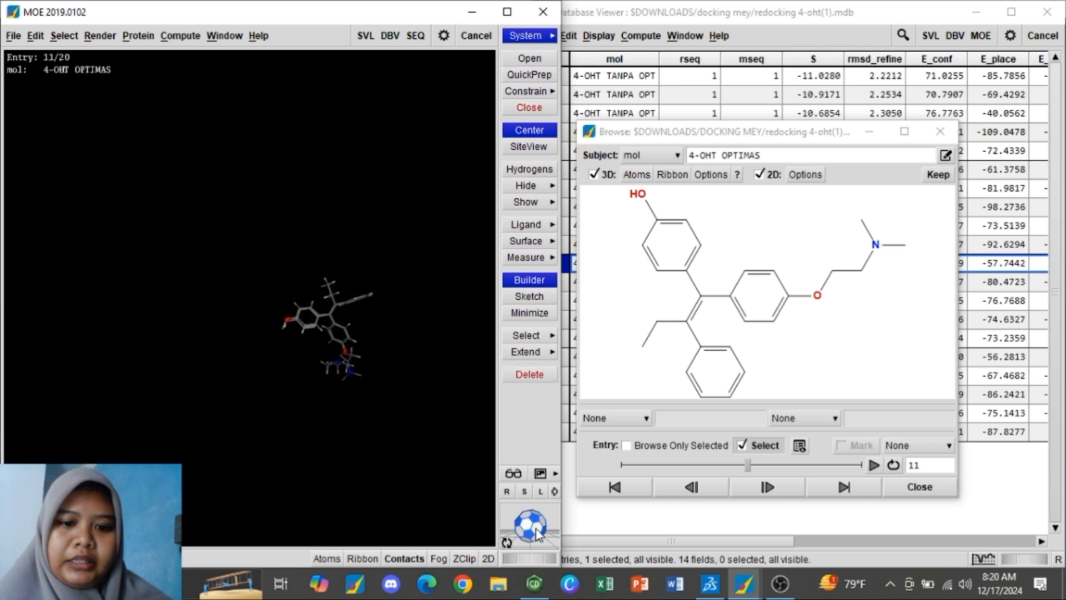
# Step: Focus on the overlaid ligands with SiteView, and compare the crystal ligand with the docked poses of entries 11 and 12
pyautogui.moveTo(537, 533); pyautogui.dragTo(533, 525)
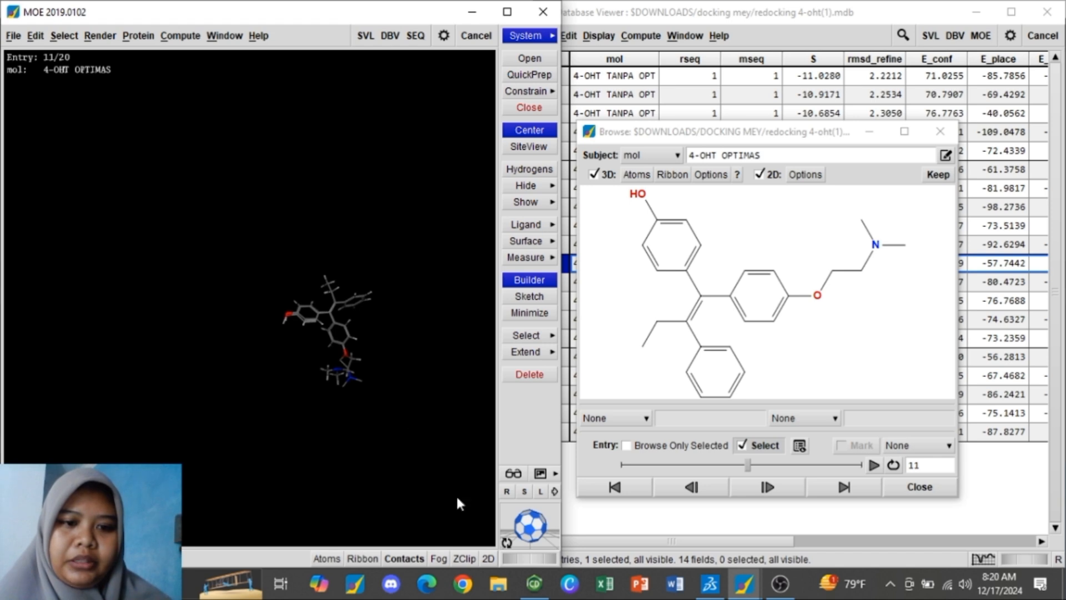
pyautogui.rightClick(396, 343)
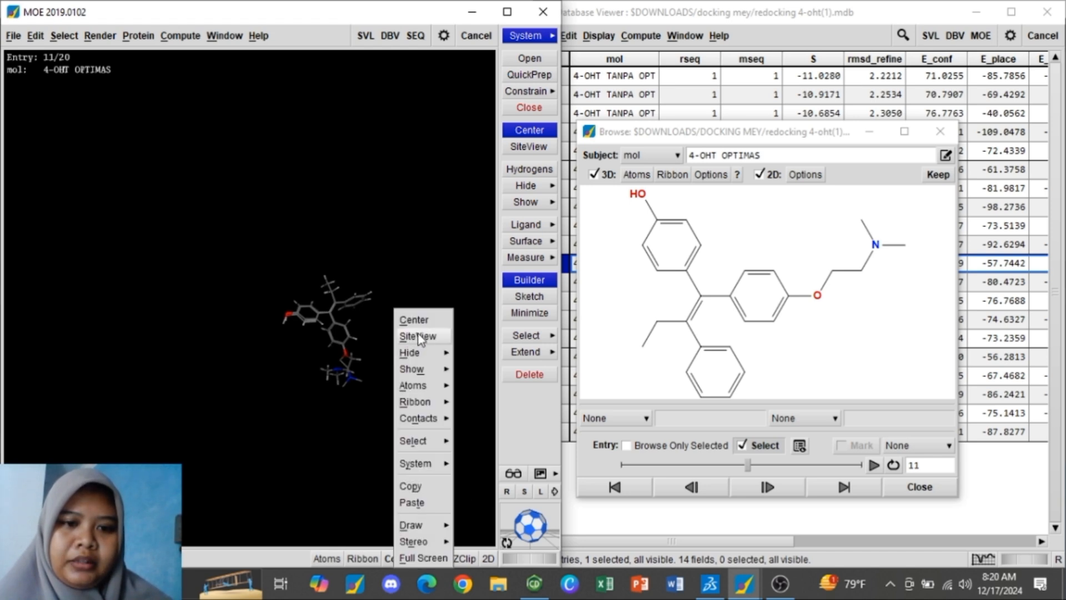
pyautogui.click(419, 337)
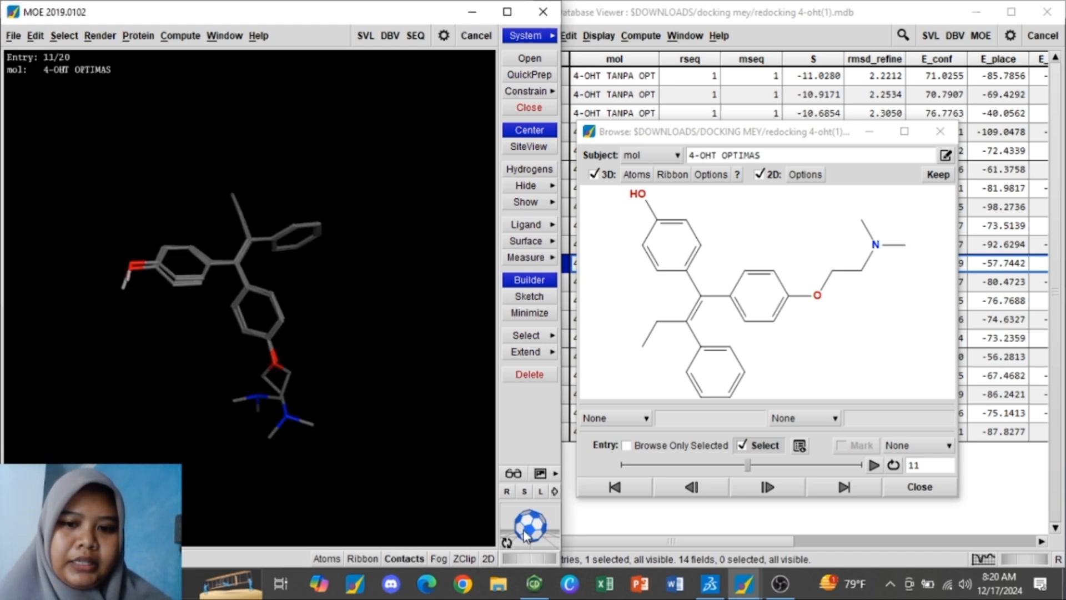
pyautogui.moveTo(524, 531); pyautogui.dragTo(561, 405)
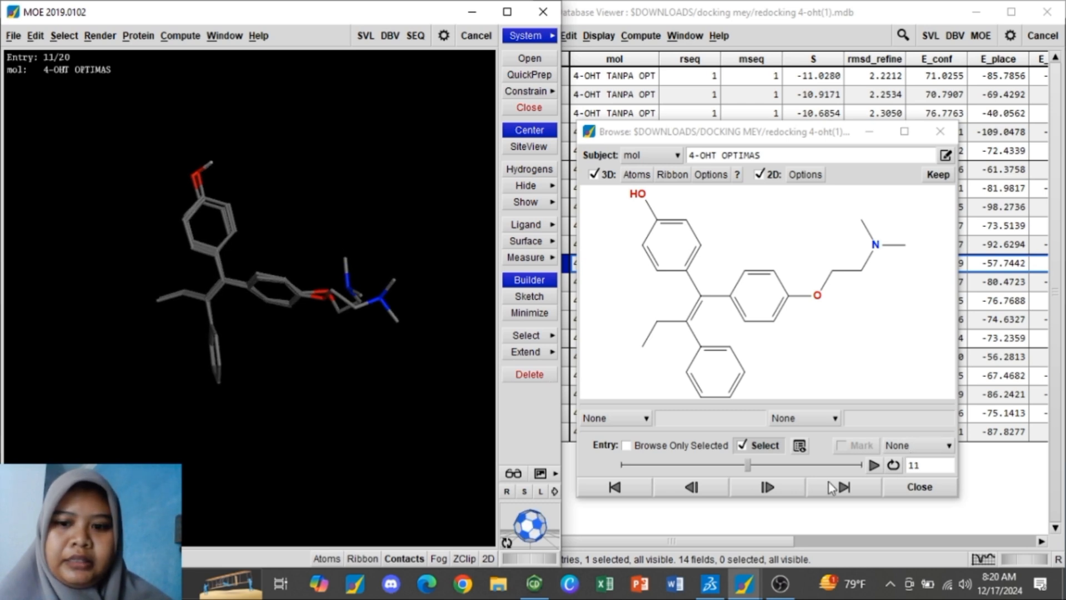
pyautogui.click(768, 487)
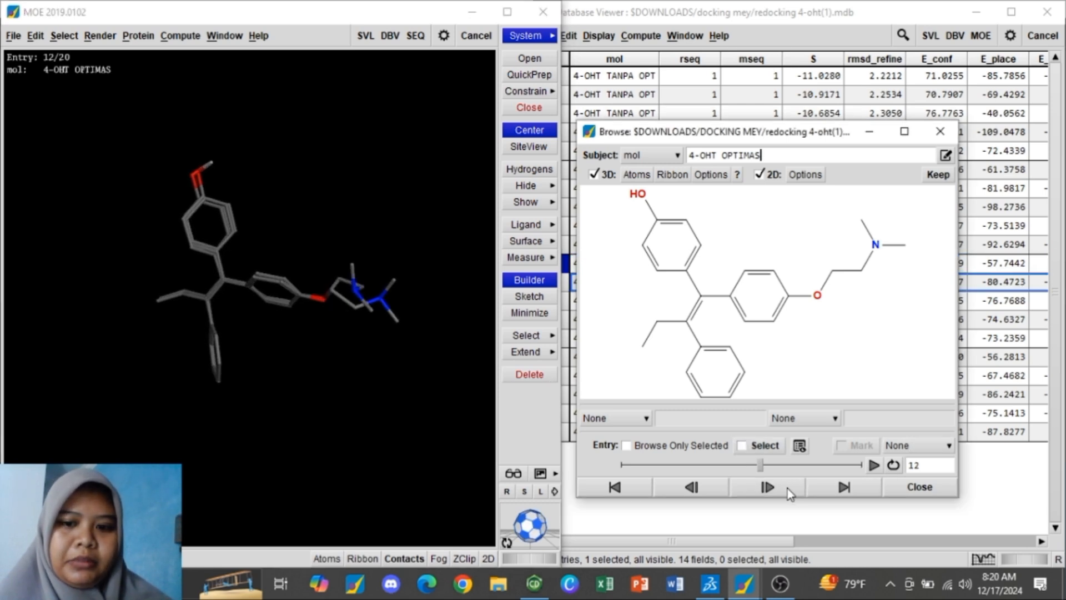
# Step: Browse the docked 4-OHT OPTIMAS poses from entry 13 through entry 19 and compare each with the crystal ligand
pyautogui.click(778, 488)
pyautogui.click(540, 523)
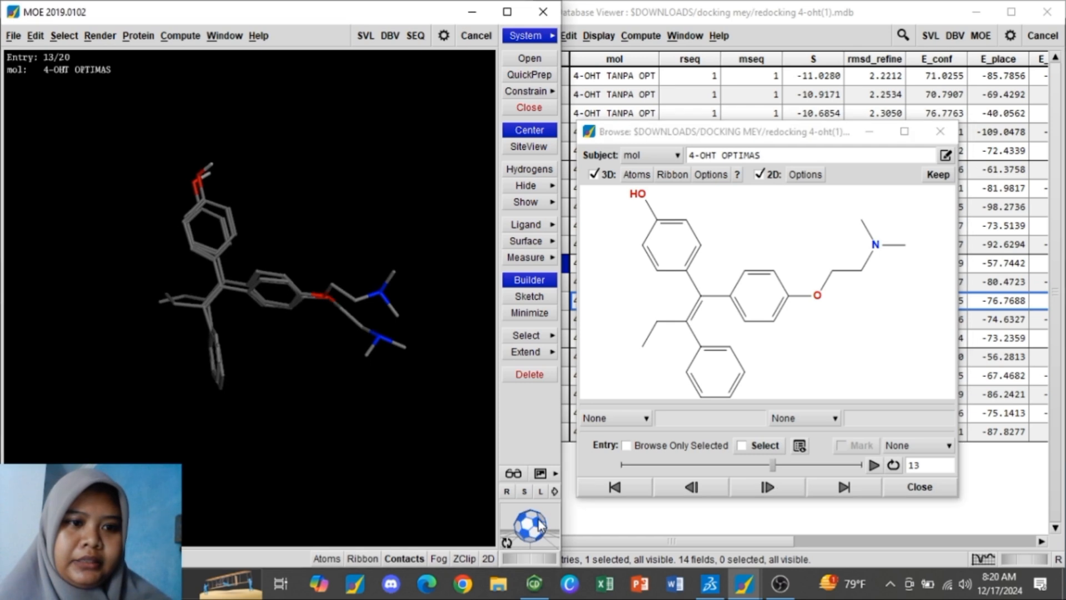
pyautogui.click(767, 487)
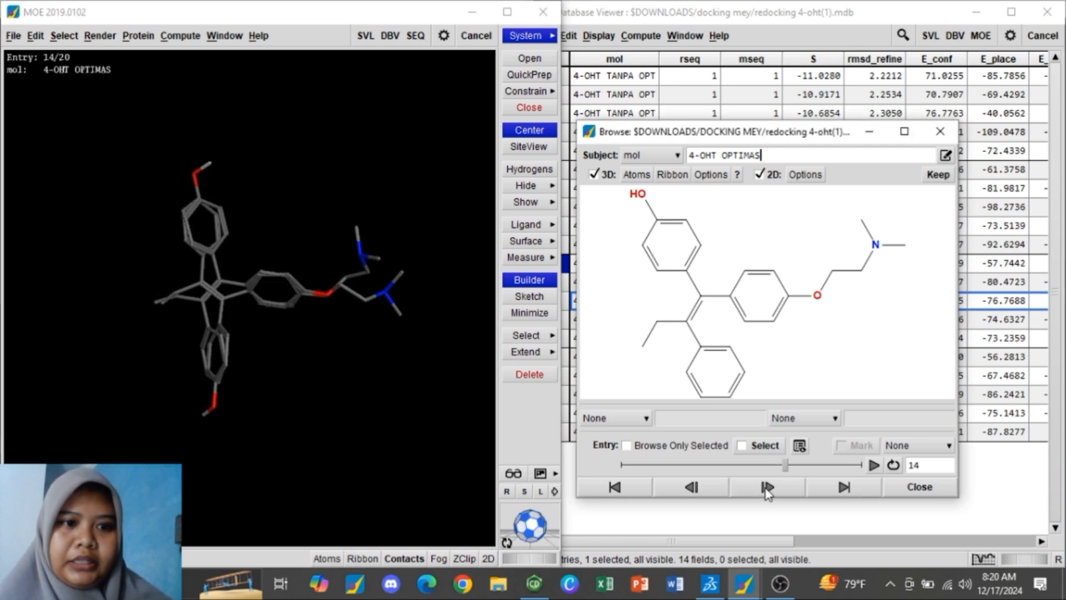
pyautogui.click(768, 487)
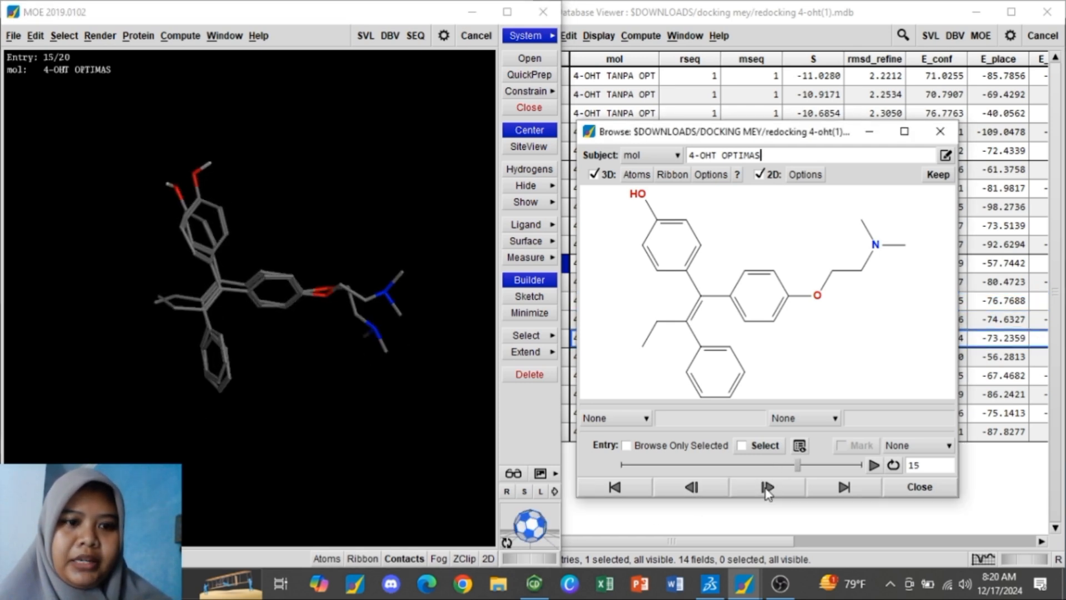
pyautogui.click(767, 487)
pyautogui.click(768, 487)
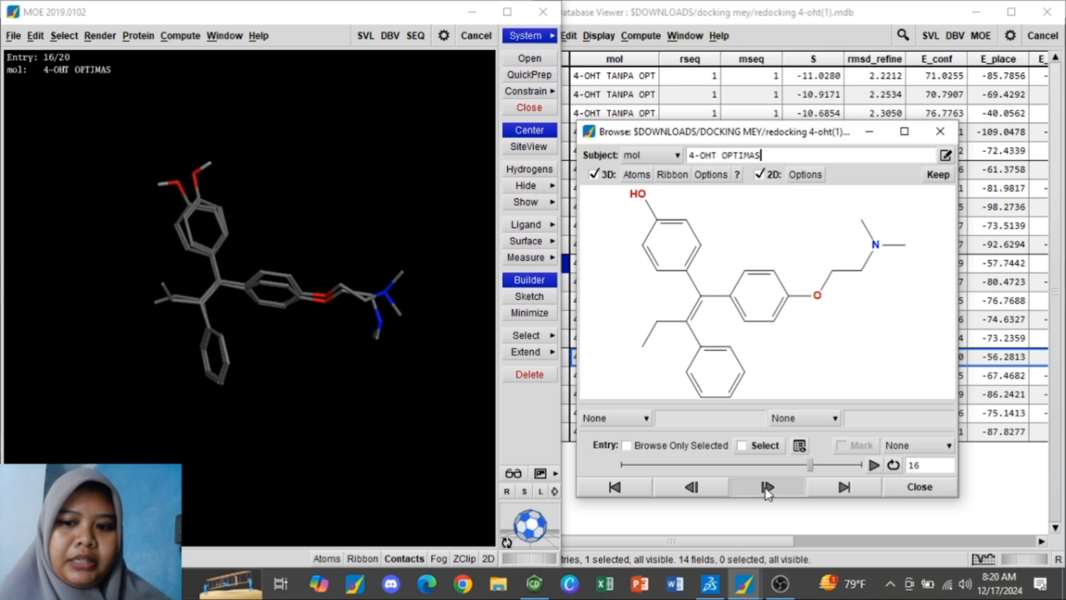
pyautogui.click(767, 487)
pyautogui.click(768, 487)
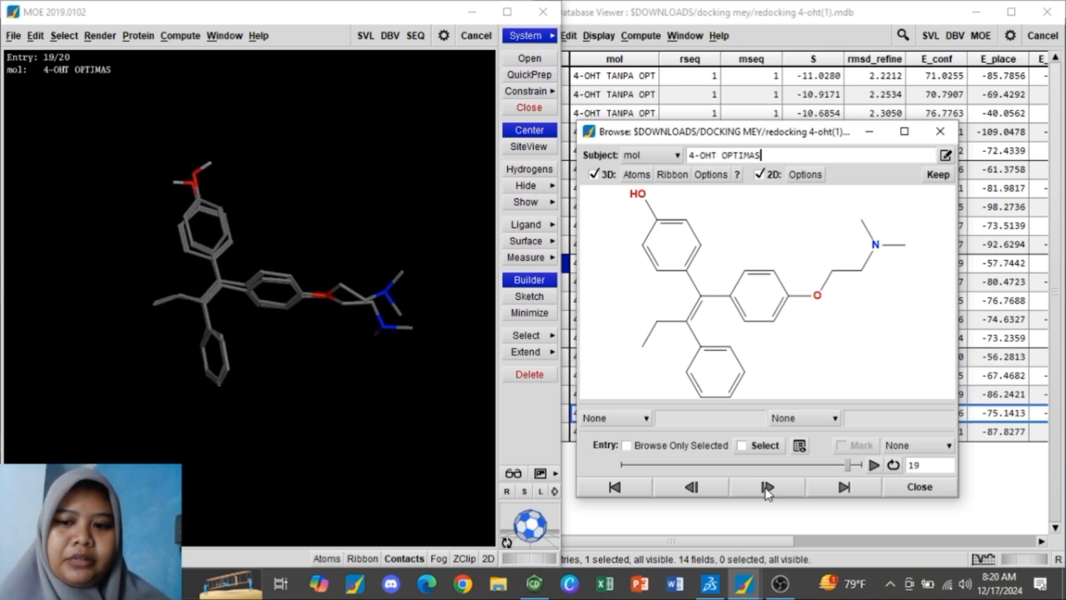
# Step: Step the browsed poses back to entry 11 and compare its overlay with the crystal ligand again
pyautogui.click(721, 490)
pyautogui.click(719, 492)
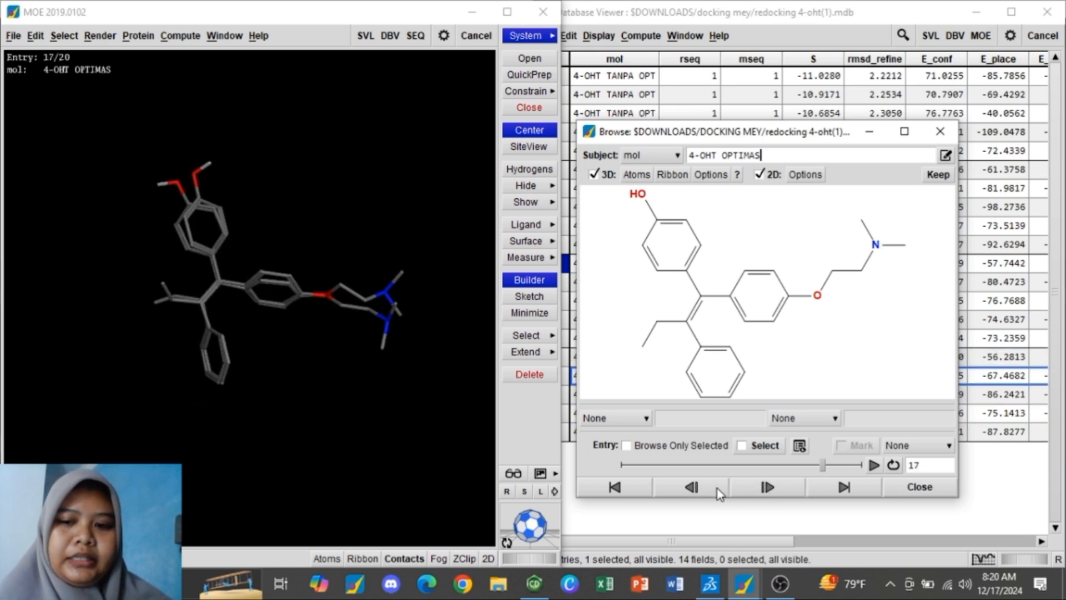
pyautogui.click(718, 492)
pyautogui.click(718, 492)
pyautogui.click(718, 492)
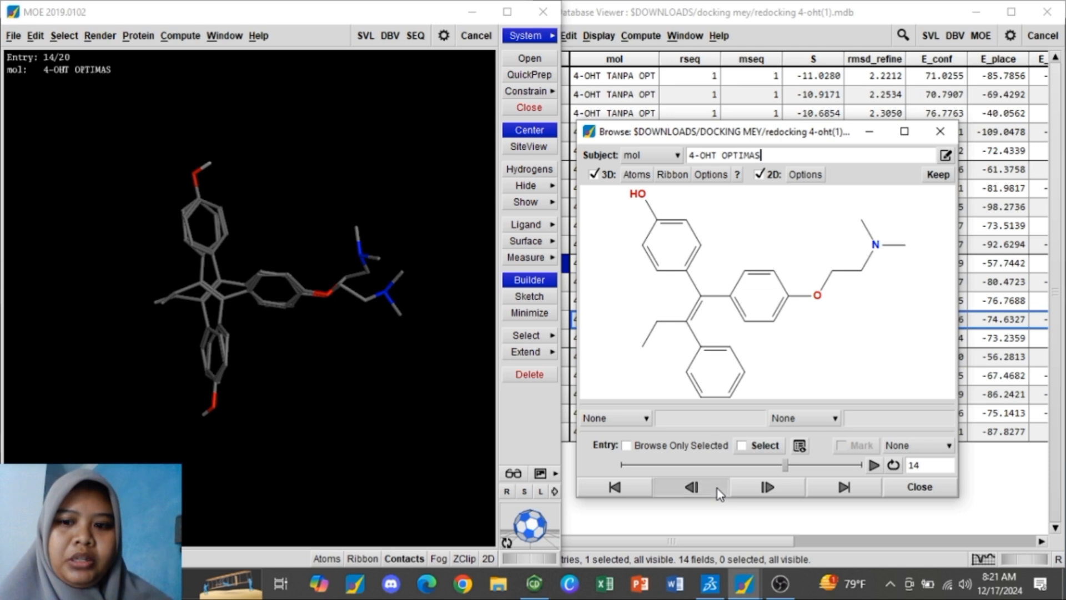
pyautogui.click(718, 489)
pyautogui.click(717, 489)
pyautogui.click(717, 488)
pyautogui.click(743, 444)
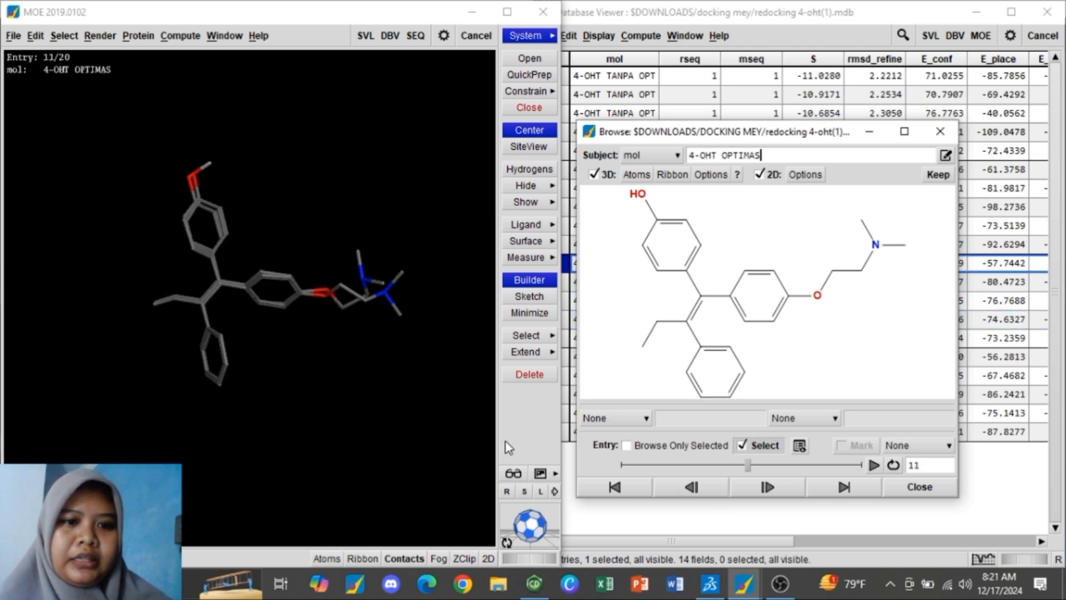
pyautogui.moveTo(543, 535)
pyautogui.mouseDown()
pyautogui.moveTo(550, 528)
pyautogui.moveTo(533, 525)
pyautogui.moveTo(551, 523)
pyautogui.moveTo(552, 510)
pyautogui.moveTo(549, 522)
pyautogui.moveTo(525, 523)
pyautogui.moveTo(543, 525)
pyautogui.moveTo(477, 521)
pyautogui.moveTo(525, 528)
pyautogui.moveTo(528, 541)
pyautogui.moveTo(542, 534)
pyautogui.moveTo(530, 540)
pyautogui.mouseUp()
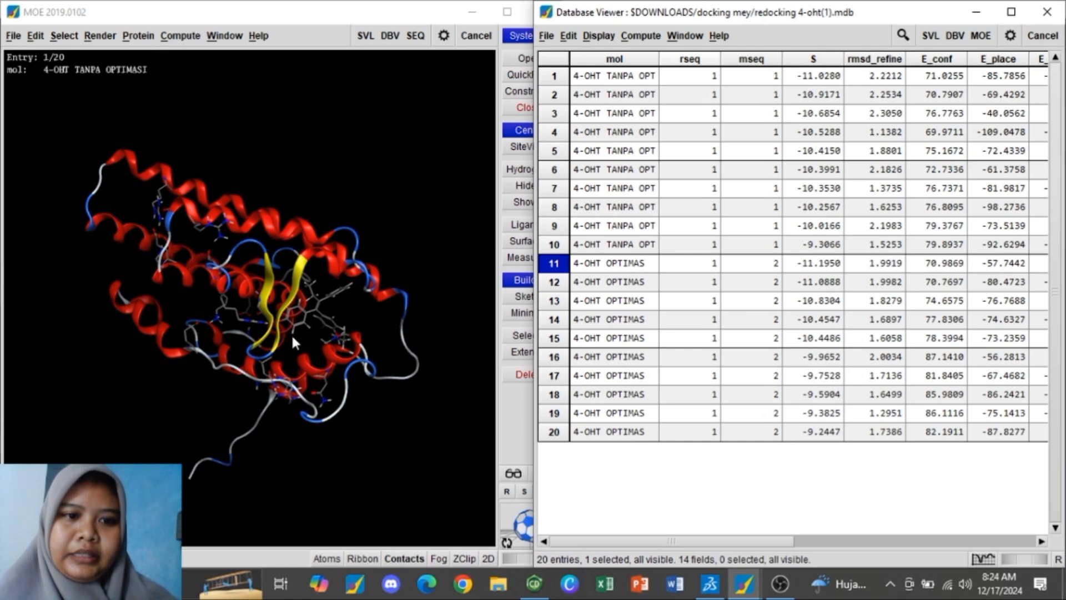
# Step: Browse the redocking database to entry 11, keep that pose with the receptor, and close the browser
pyautogui.click(547, 35)
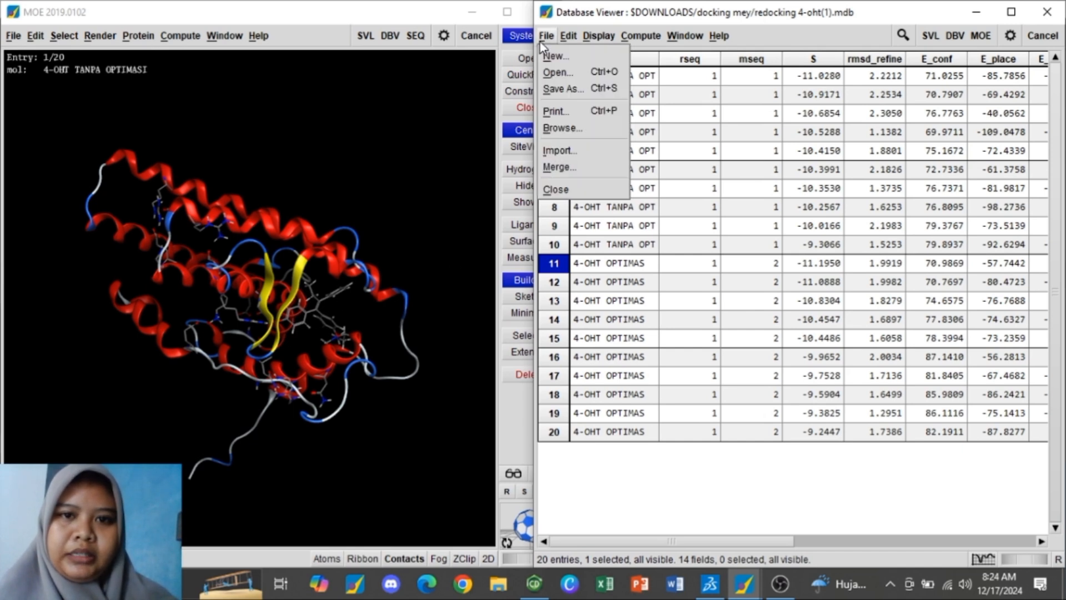
pyautogui.click(560, 129)
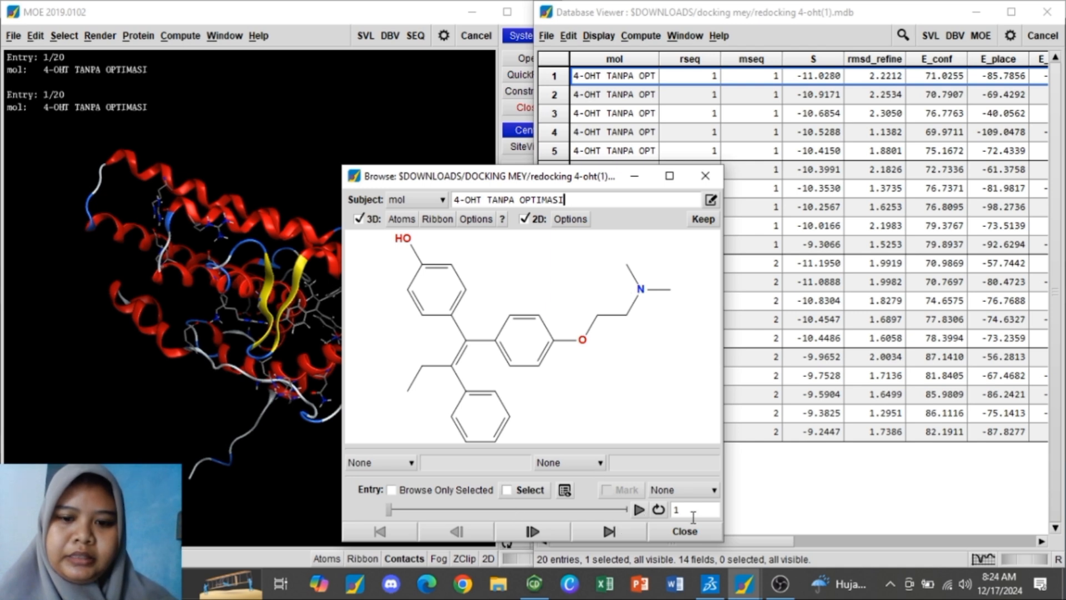
pyautogui.write('1')
pyautogui.press('Return')
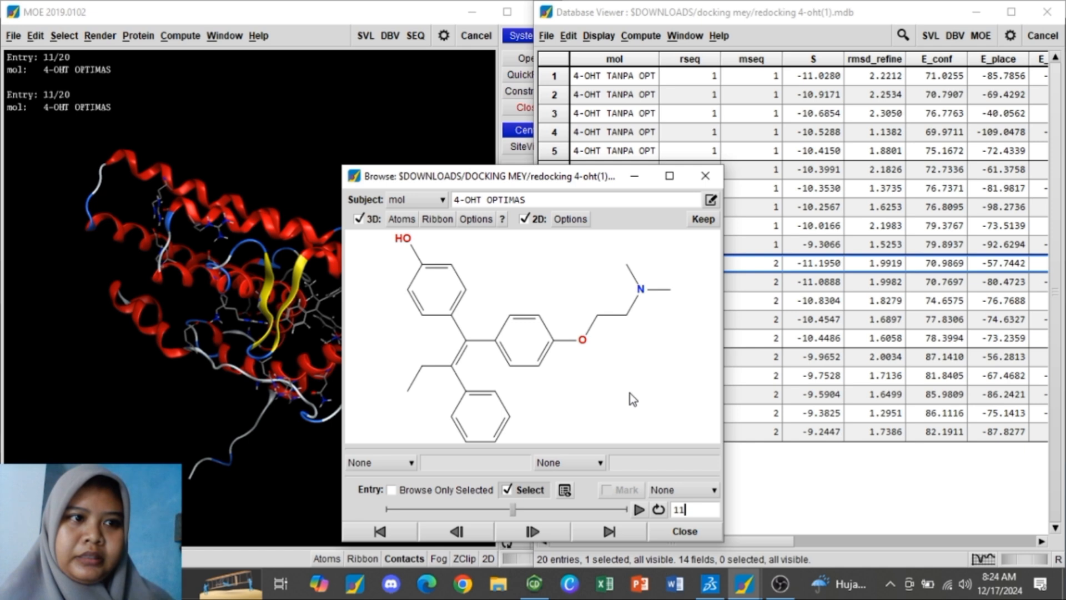
pyautogui.click(704, 220)
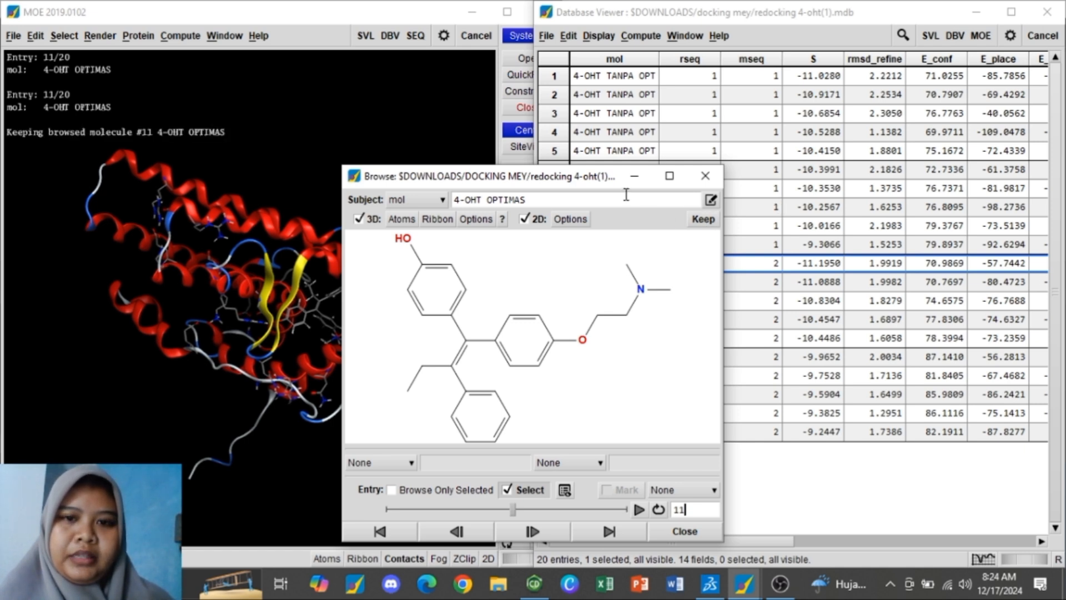
pyautogui.click(644, 179)
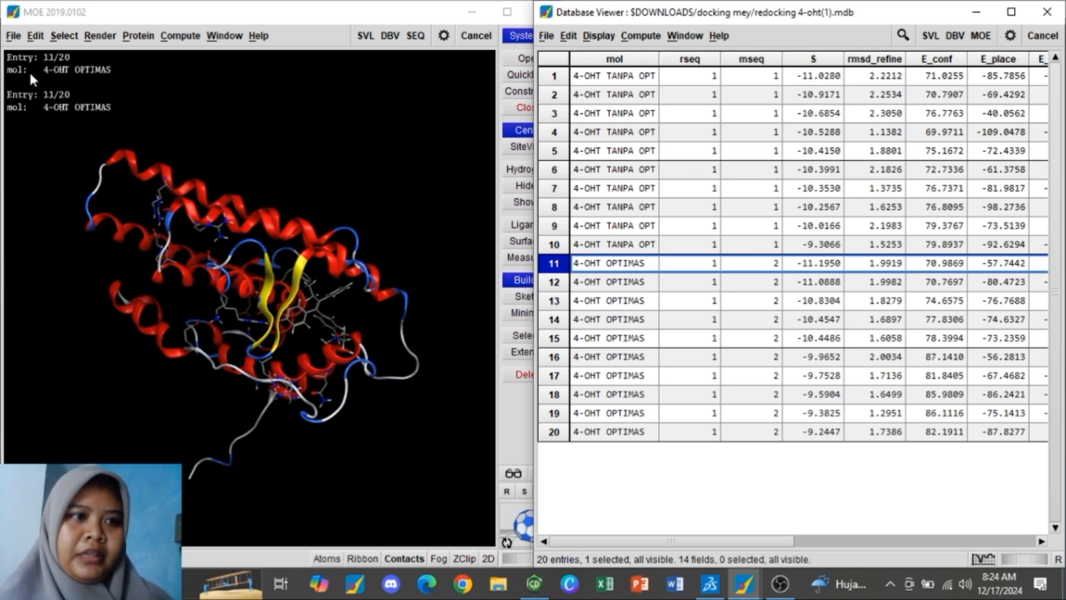
# Step: Save the complex in Protein Data Bank format to Downloads/DOCKING MEY, overwriting REDOCKING 4-OHT.pdb
pyautogui.click(17, 41)
pyautogui.click(19, 82)
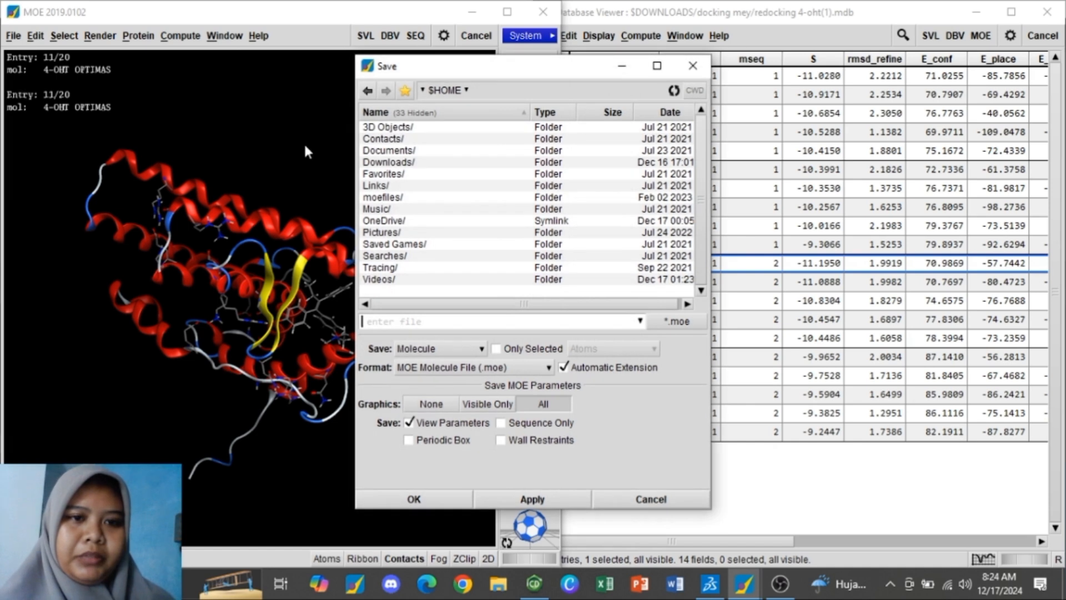
pyautogui.doubleClick(376, 164)
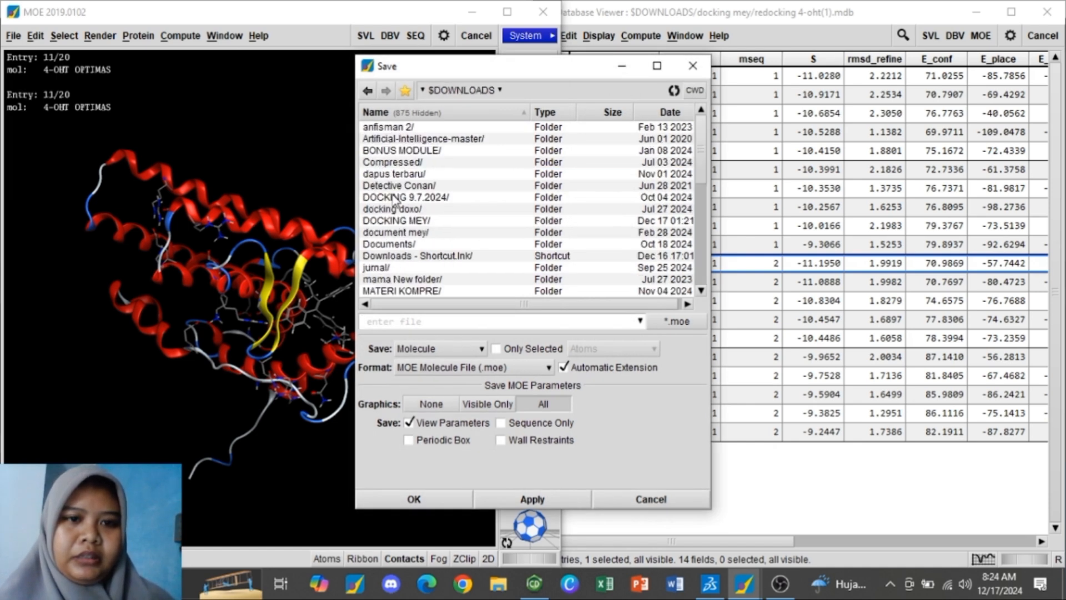
pyautogui.click(395, 222)
pyautogui.doubleClick(395, 223)
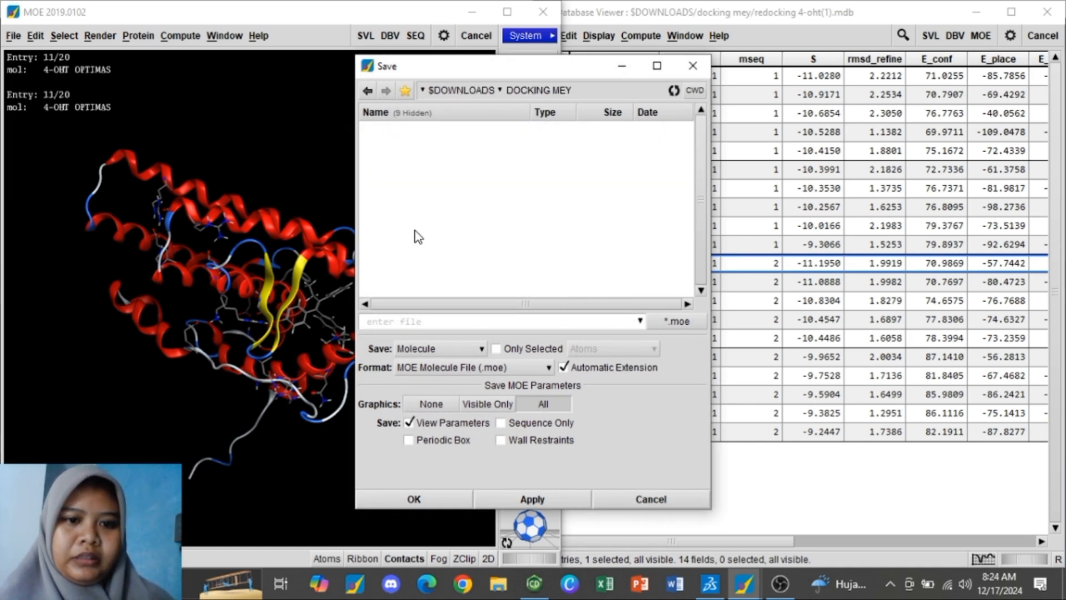
pyautogui.click(461, 364)
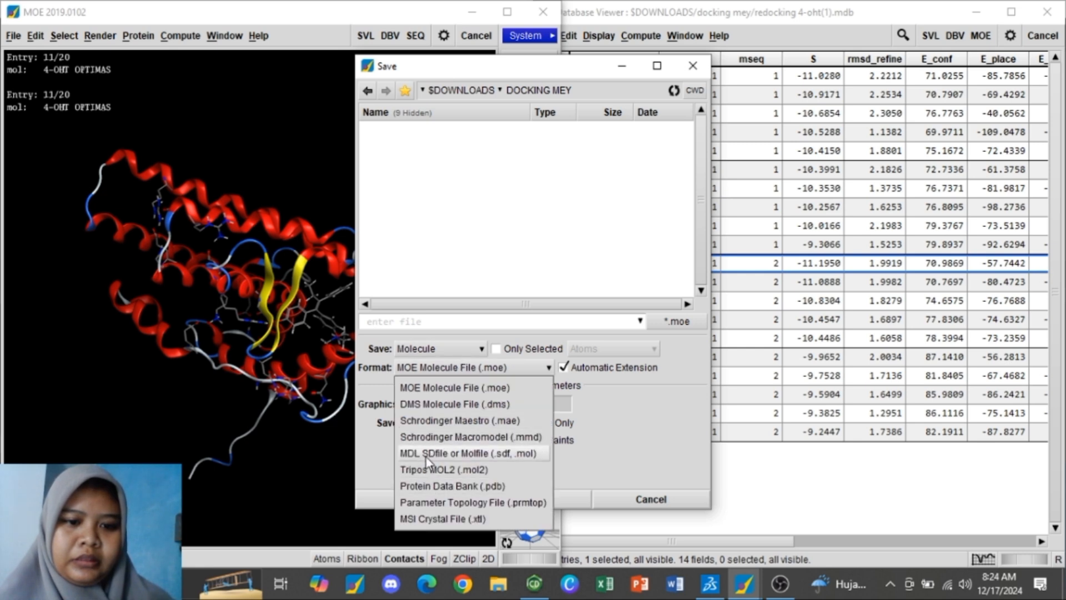
pyautogui.click(428, 487)
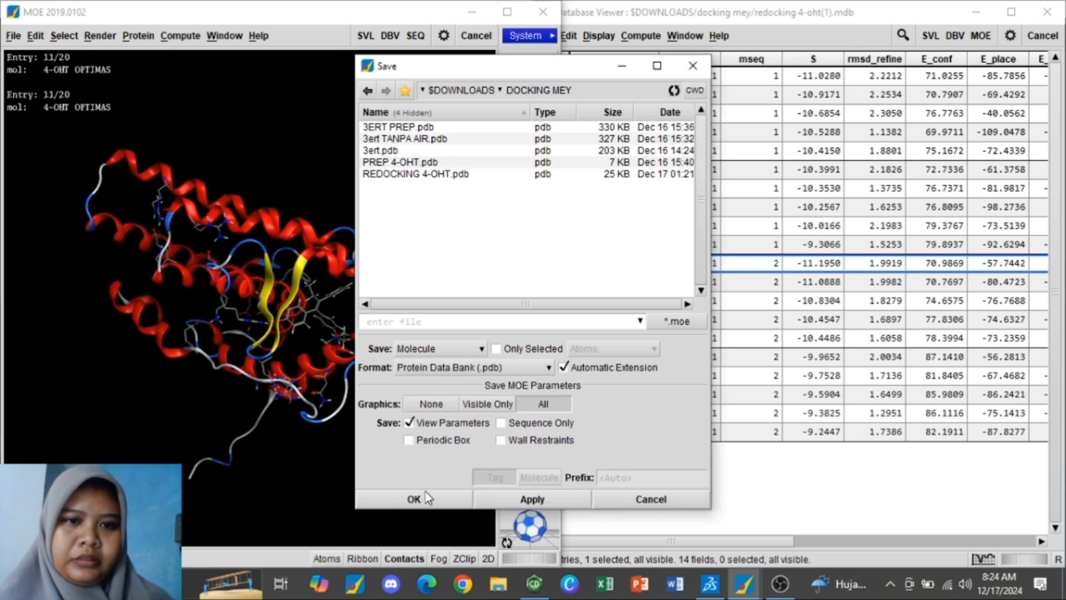
pyautogui.doubleClick(410, 177)
pyautogui.click(452, 336)
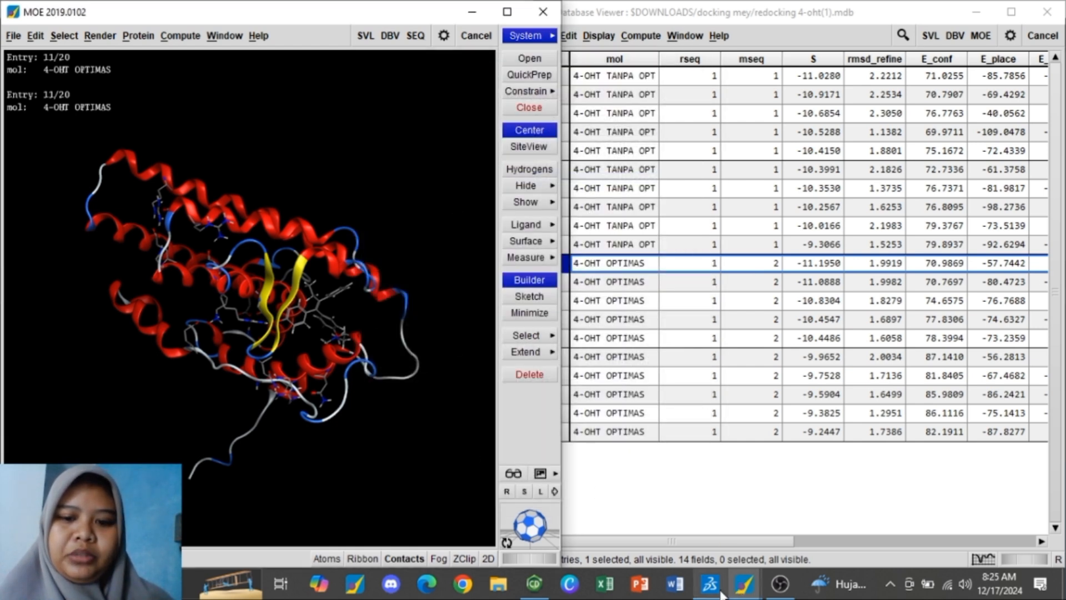
# Step: Switch to Discovery Studio Visualizer, dismiss the pending file-open dialog, and create a new molecule window
pyautogui.moveTo(722, 593)
pyautogui.click(715, 543)
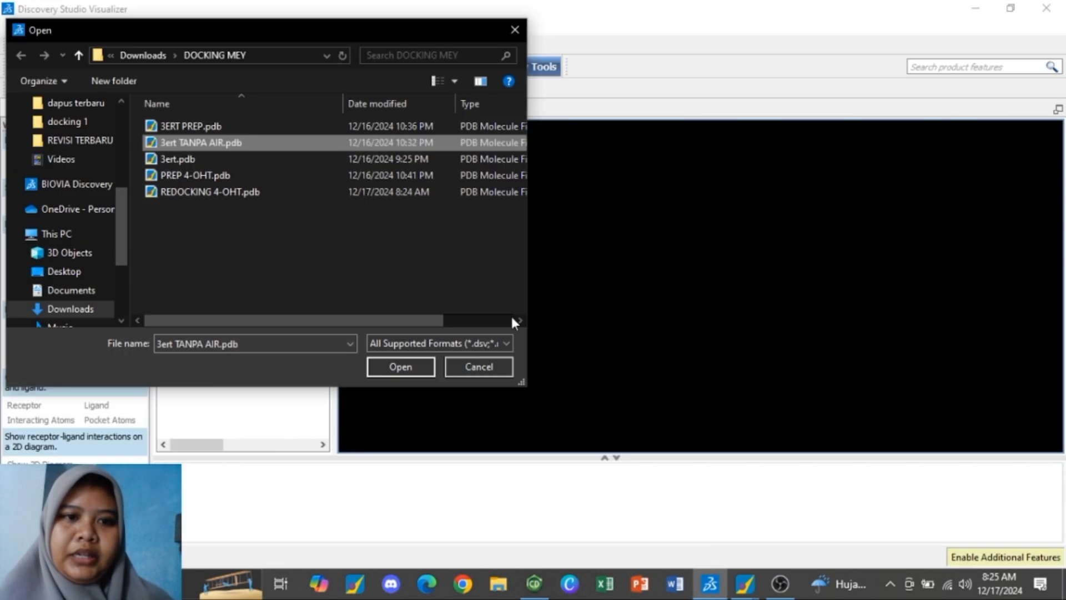
pyautogui.click(513, 30)
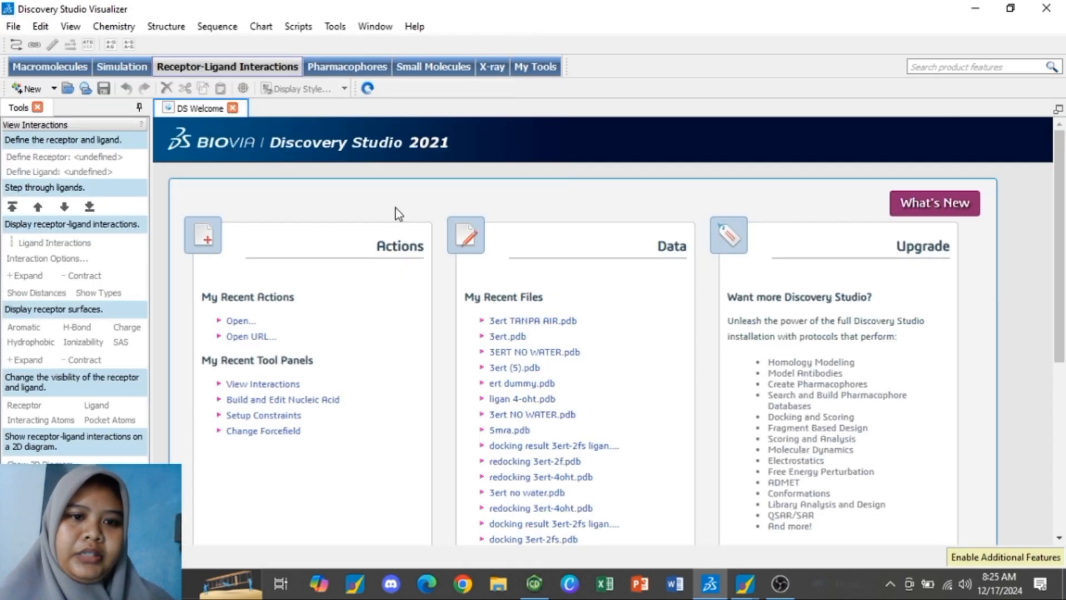
pyautogui.click(31, 89)
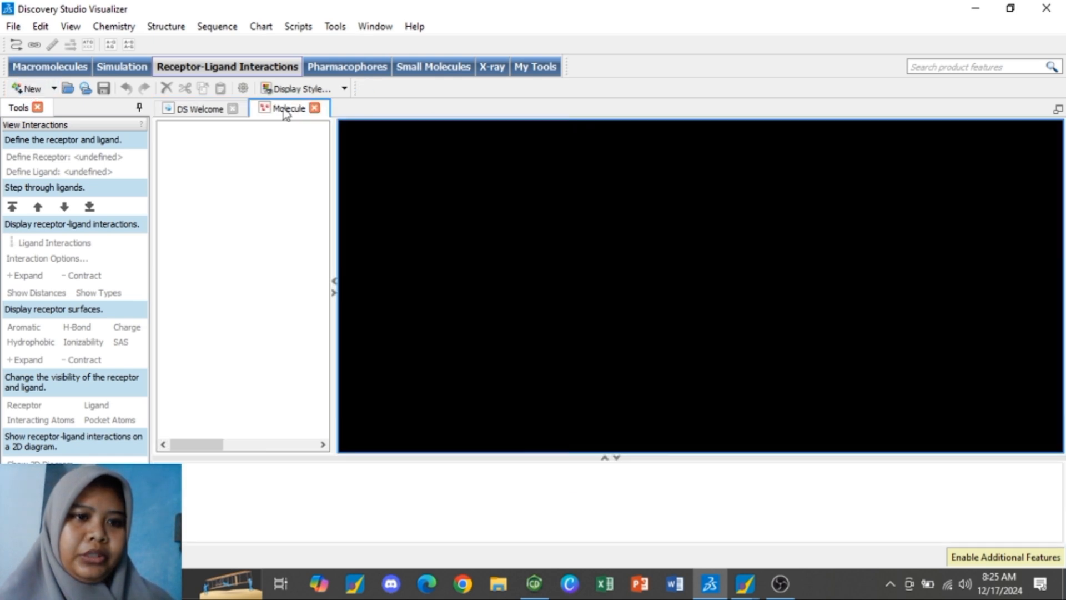
# Step: Insert 3ert TANPA AIR.pdb and REDOCKING 4-OHT.pdb together from the DOCKING MEY folder into the molecule window
pyautogui.click(14, 28)
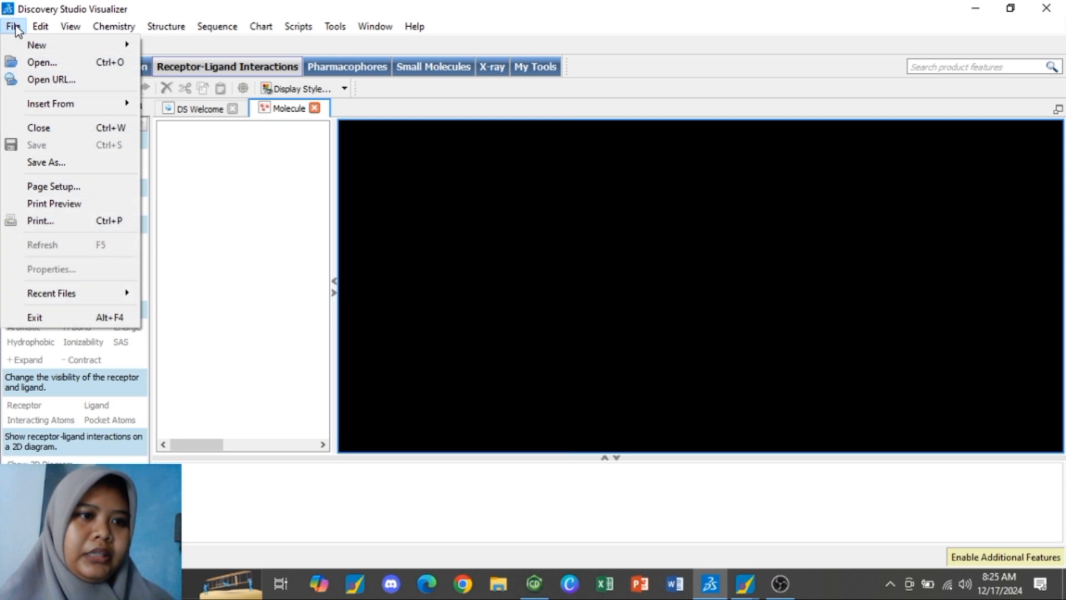
pyautogui.moveTo(43, 108)
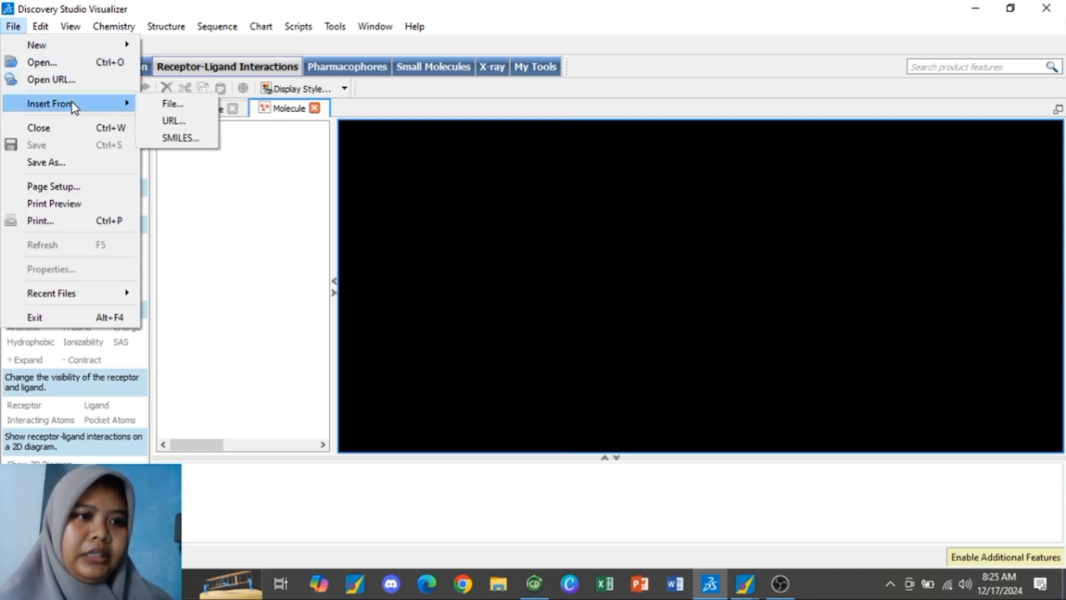
pyautogui.click(156, 104)
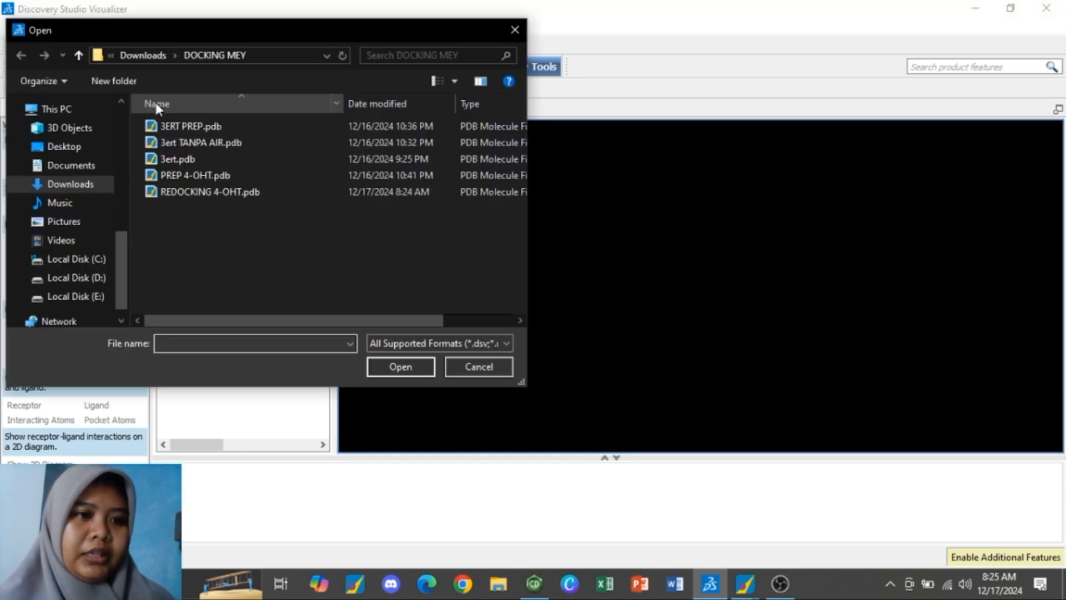
pyautogui.click(198, 142)
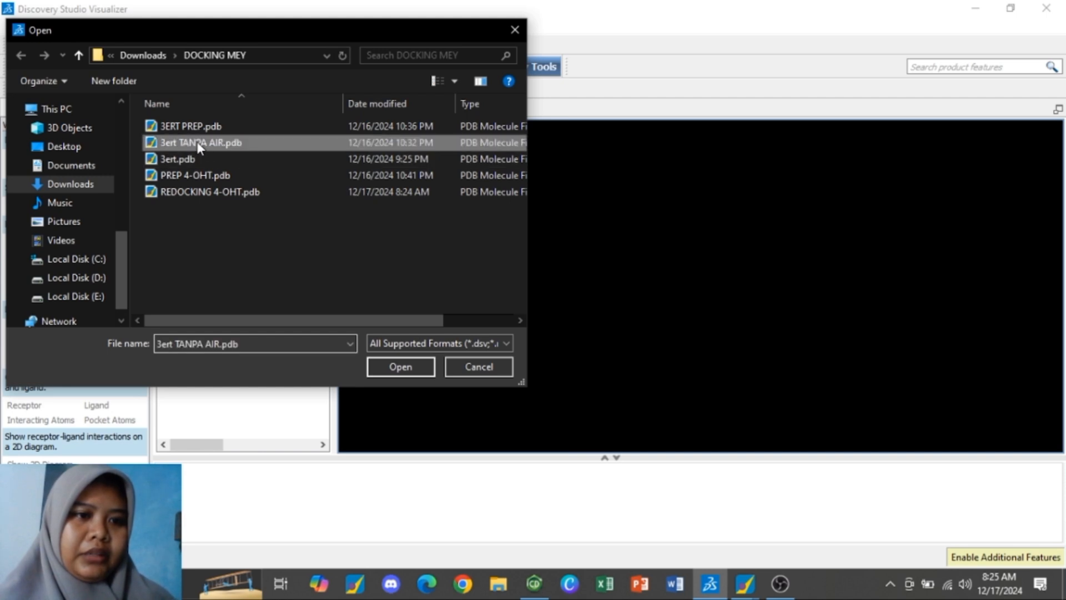
pyautogui.keyDown('ctrl'); pyautogui.click(202, 191); pyautogui.keyUp('ctrl')
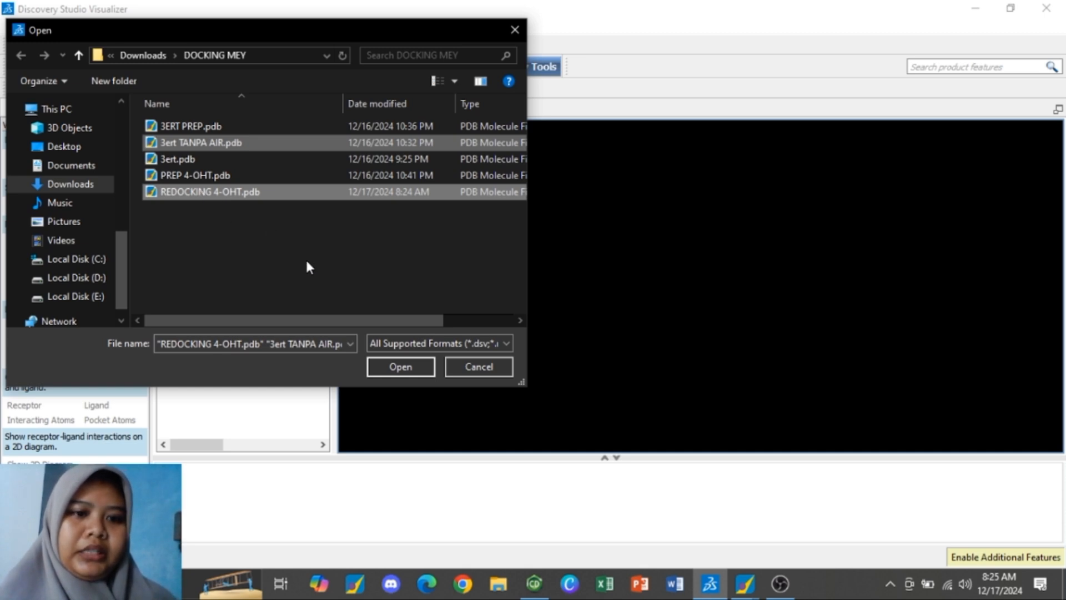
pyautogui.click(406, 365)
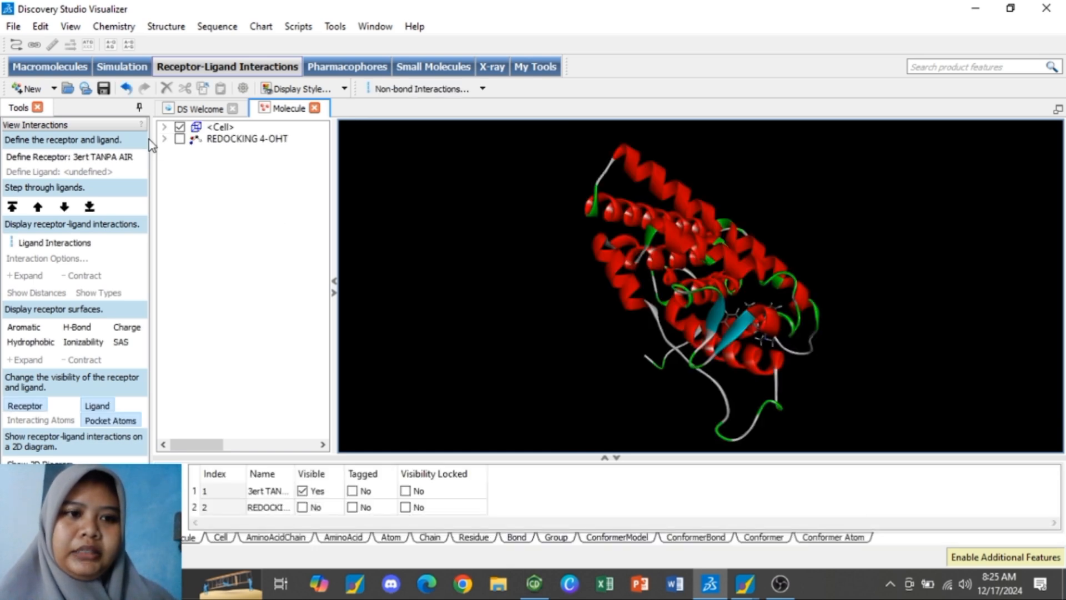
# Step: Hide the data table and expand the 3ert TANPA AIR and REDOCKING 4-OHT hierarchies to show their chains and groups
pyautogui.click(615, 460)
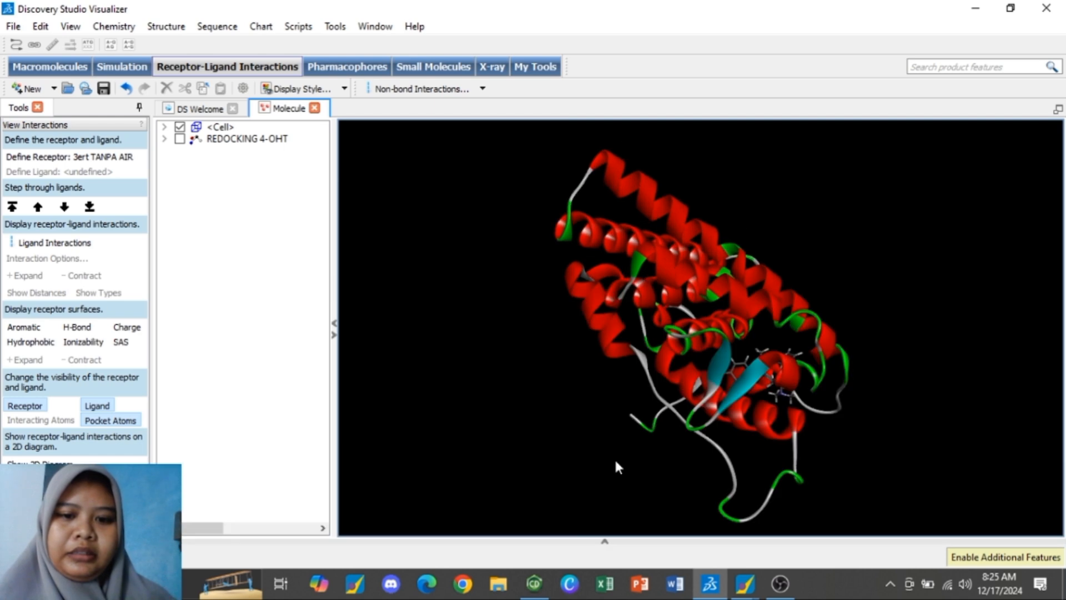
pyautogui.click(166, 140)
pyautogui.click(165, 126)
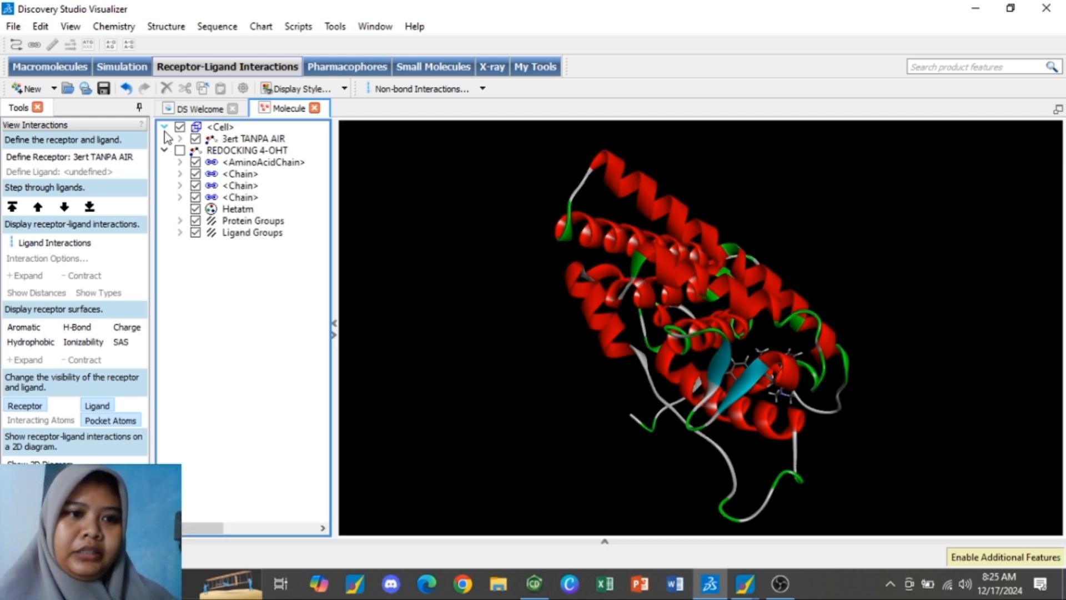
pyautogui.click(180, 138)
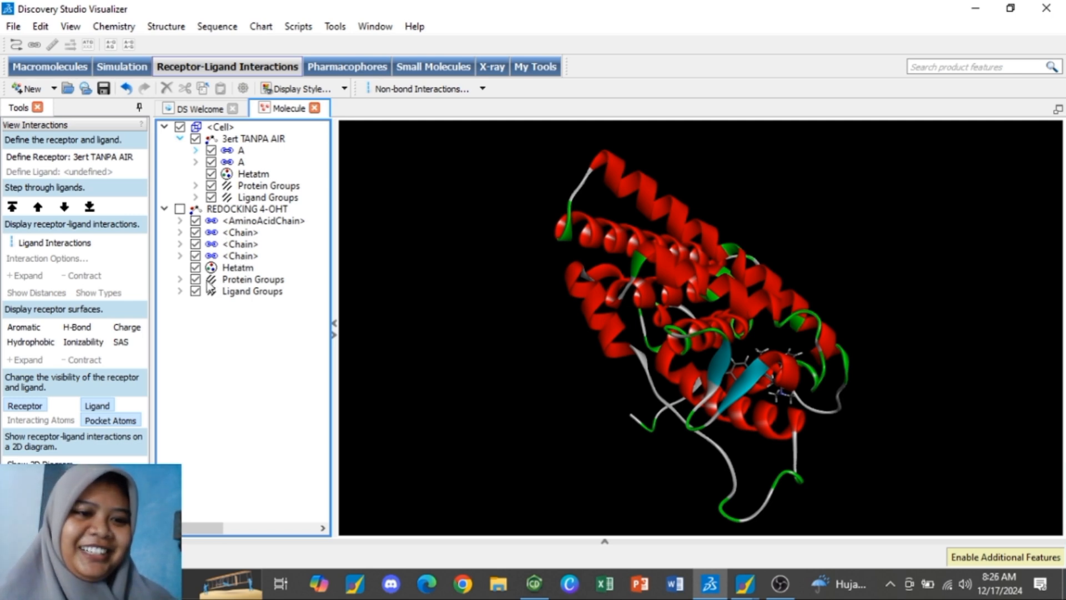
# Step: Highlight the ligand and protein groups of REDOCKING 4-OHT and the 3ert TANPA AIR ligand groups, and inspect that ligand in its binding pocket
pyautogui.click(212, 296)
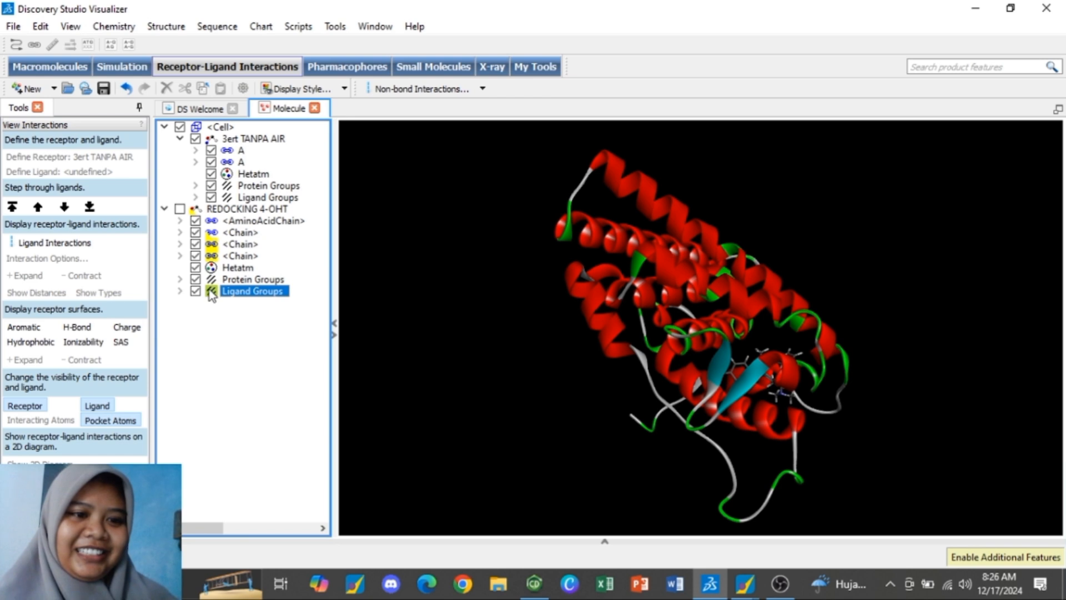
pyautogui.click(213, 281)
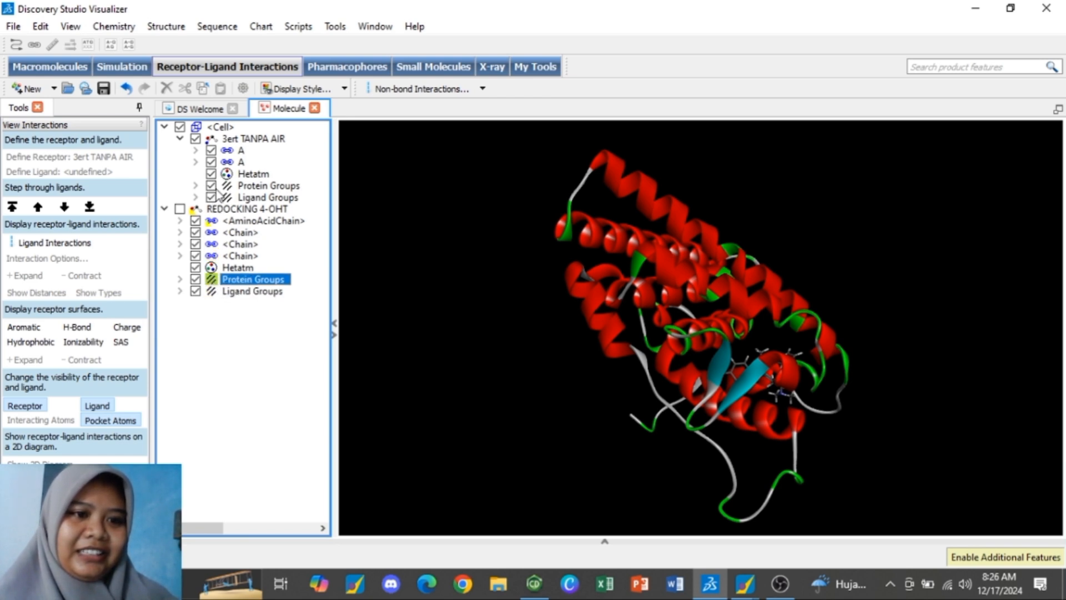
pyautogui.click(230, 199)
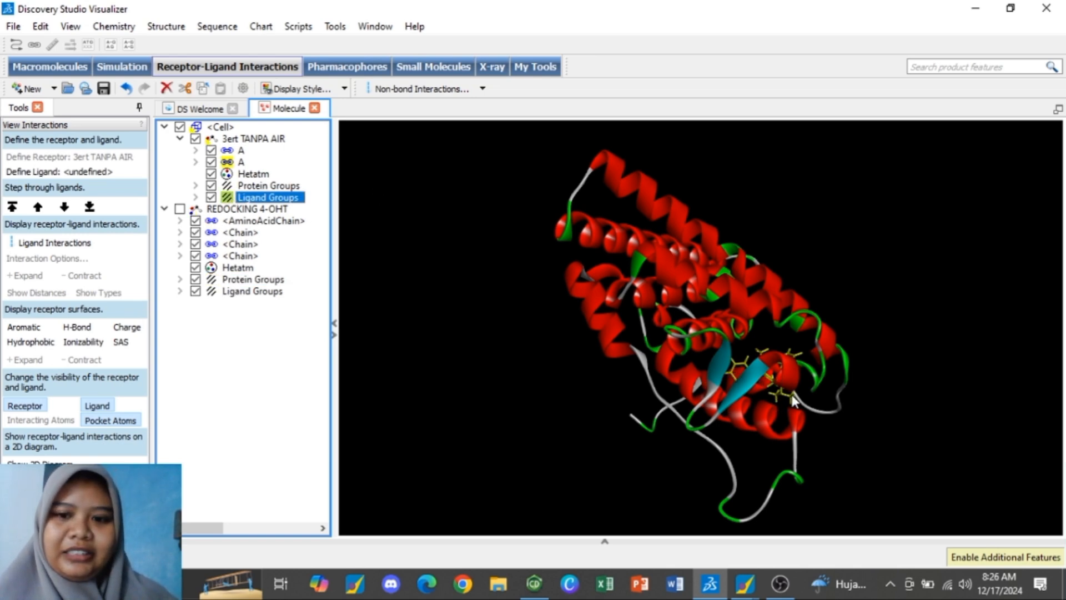
pyautogui.click(839, 391)
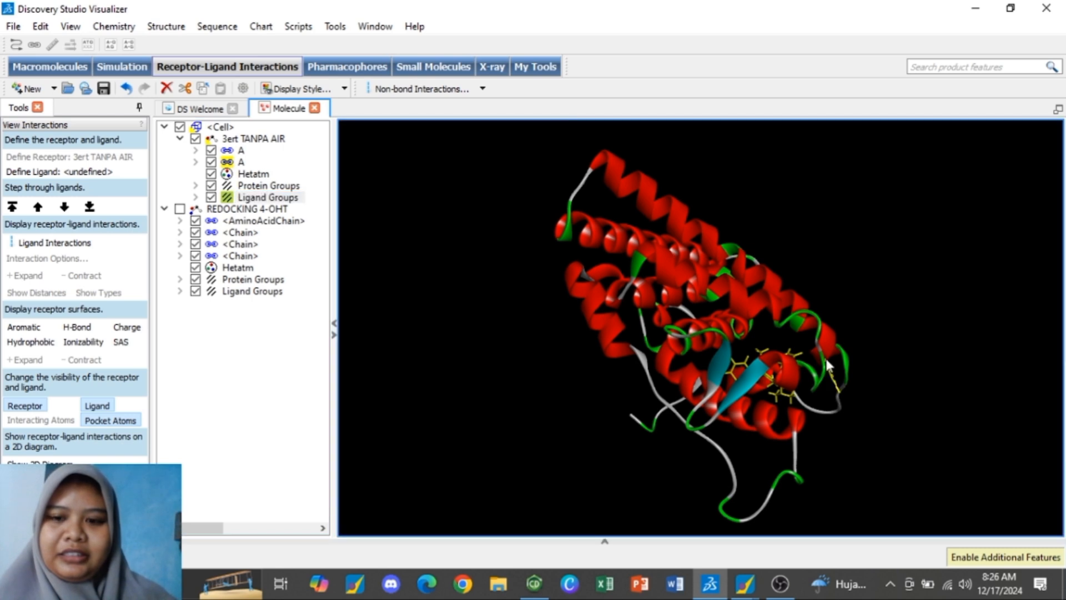
pyautogui.moveTo(880, 393); pyautogui.dragTo(604, 334, button='right')
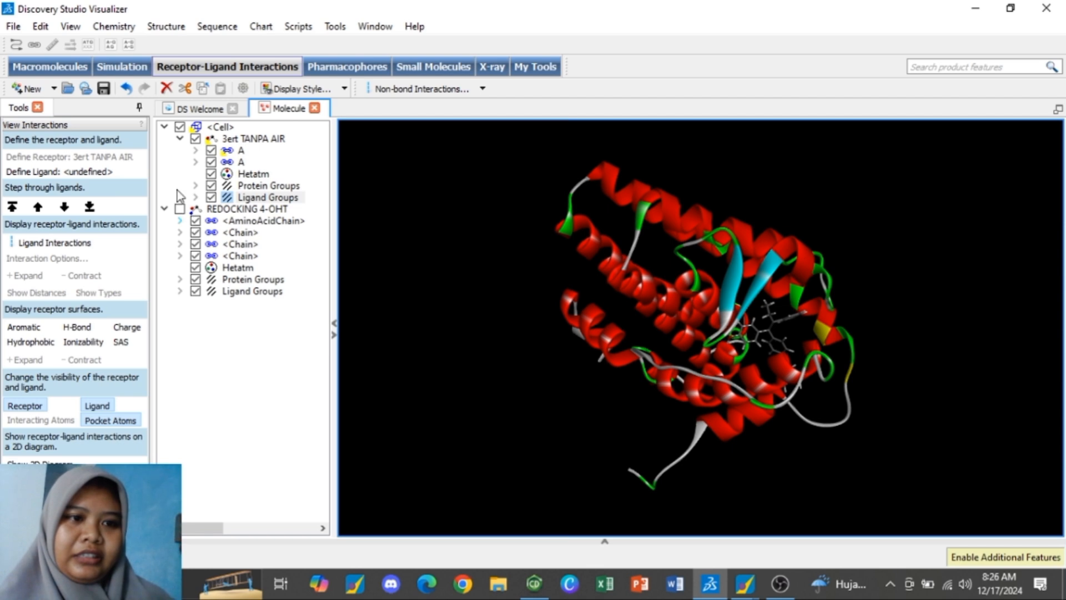
# Step: Hide 3ert TANPA AIR and show only REDOCKING 4-OHT to inspect its ligand groups inside the protein
pyautogui.click(182, 131)
pyautogui.click(180, 129)
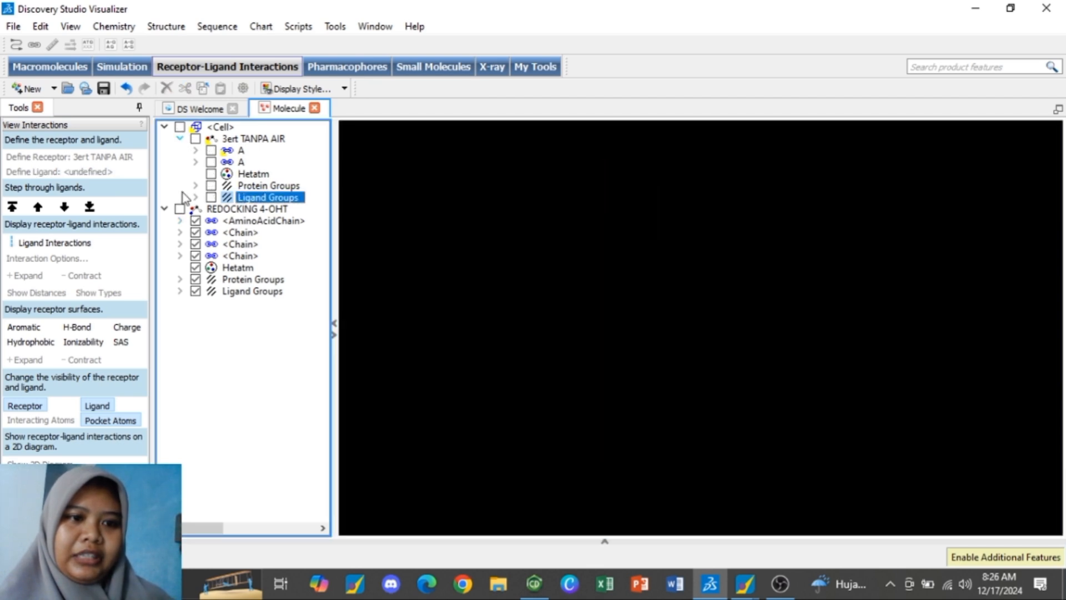
pyautogui.click(180, 209)
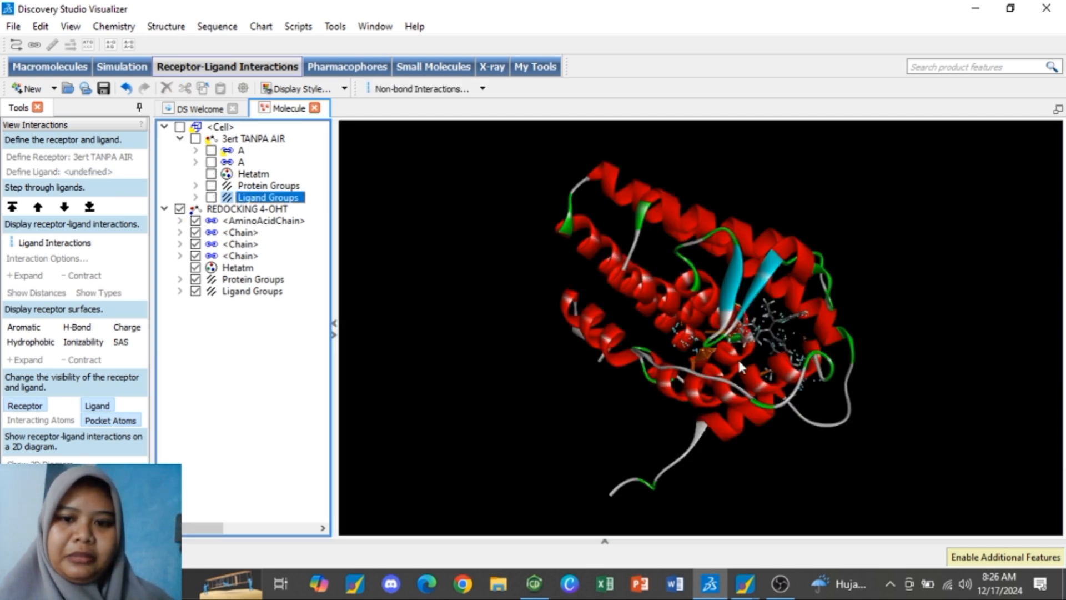
pyautogui.click(211, 292)
pyautogui.moveTo(765, 336)
pyautogui.mouseDown()
pyautogui.moveTo(804, 356)
pyautogui.moveTo(769, 352)
pyautogui.moveTo(754, 329)
pyautogui.moveTo(708, 337)
pyautogui.moveTo(729, 349)
pyautogui.moveTo(706, 342)
pyautogui.moveTo(766, 338)
pyautogui.moveTo(768, 348)
pyautogui.mouseUp()
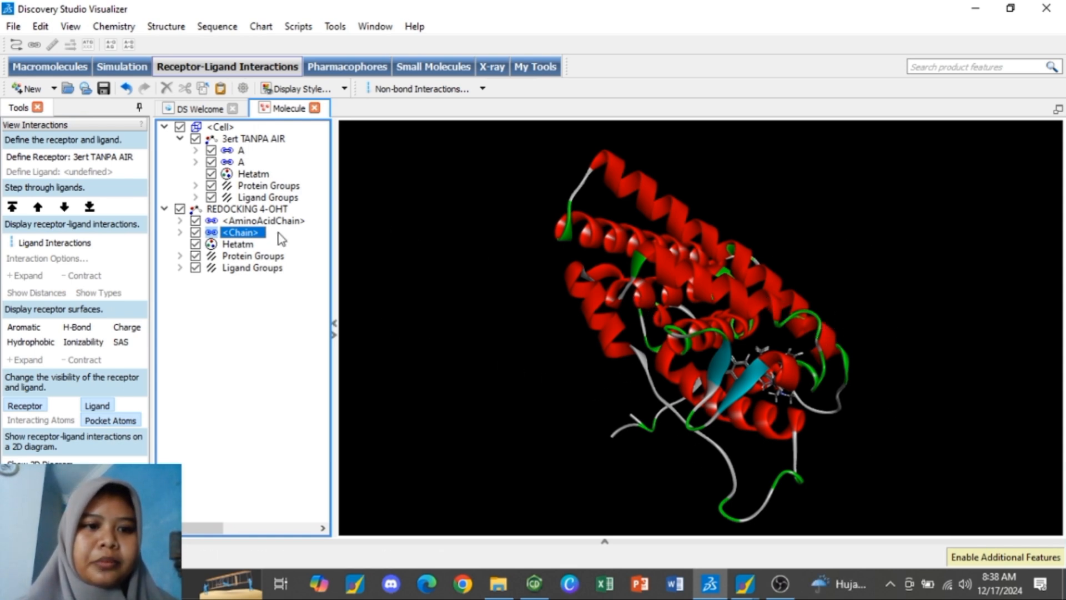
# Step: Hide the protein groups of REDOCKING 4-OHT and 3ert TANPA AIR, leaving the two overlaid ligands enlarged in the view
pyautogui.click(196, 256)
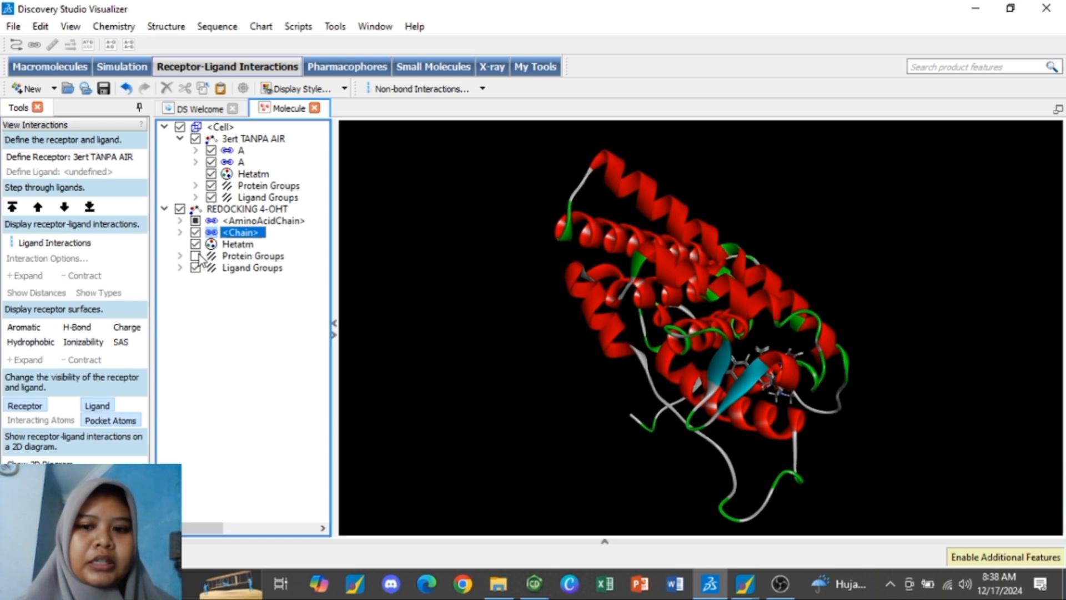
pyautogui.click(211, 185)
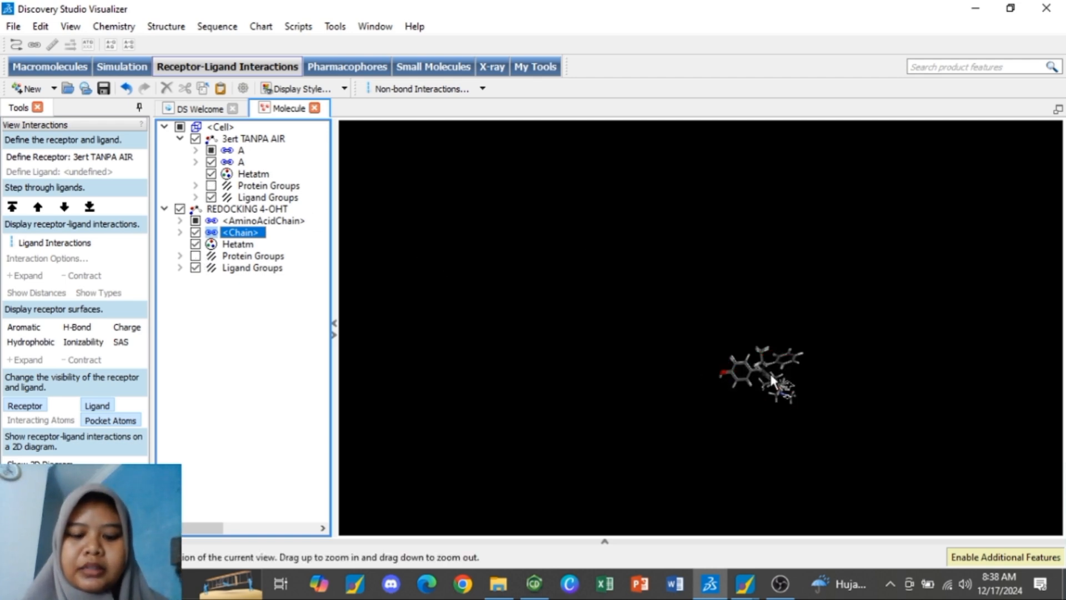
pyautogui.moveTo(792, 367); pyautogui.dragTo(734, 234)
pyautogui.moveTo(802, 401); pyautogui.dragTo(735, 306)
pyautogui.moveTo(707, 297)
pyautogui.mouseDown()
pyautogui.moveTo(694, 276)
pyautogui.moveTo(722, 269)
pyautogui.moveTo(699, 265)
pyautogui.moveTo(698, 278)
pyautogui.mouseUp()
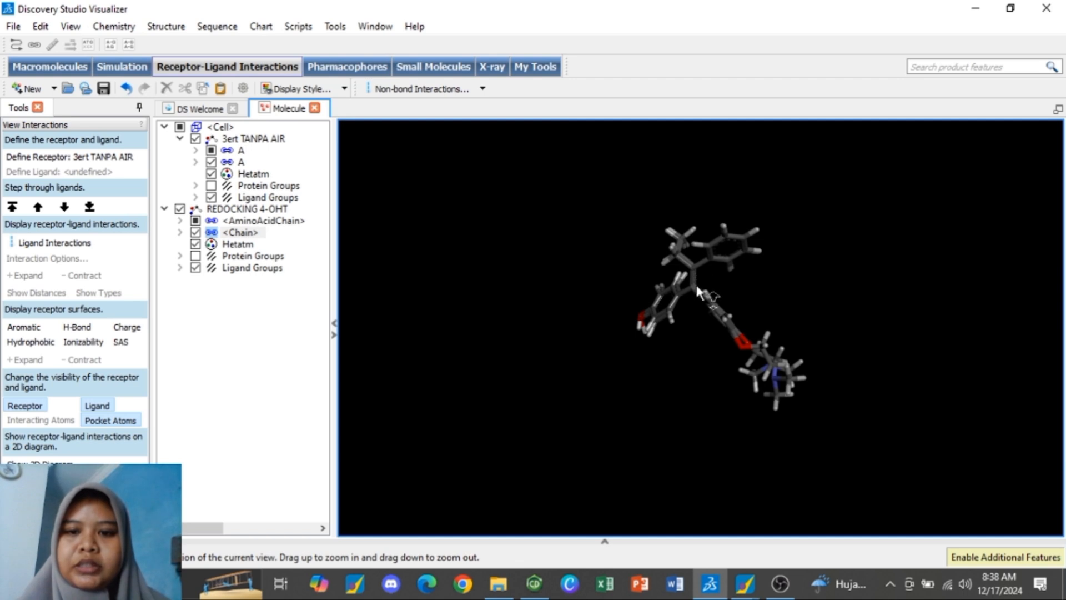
pyautogui.moveTo(695, 269); pyautogui.dragTo(684, 206, button='right')
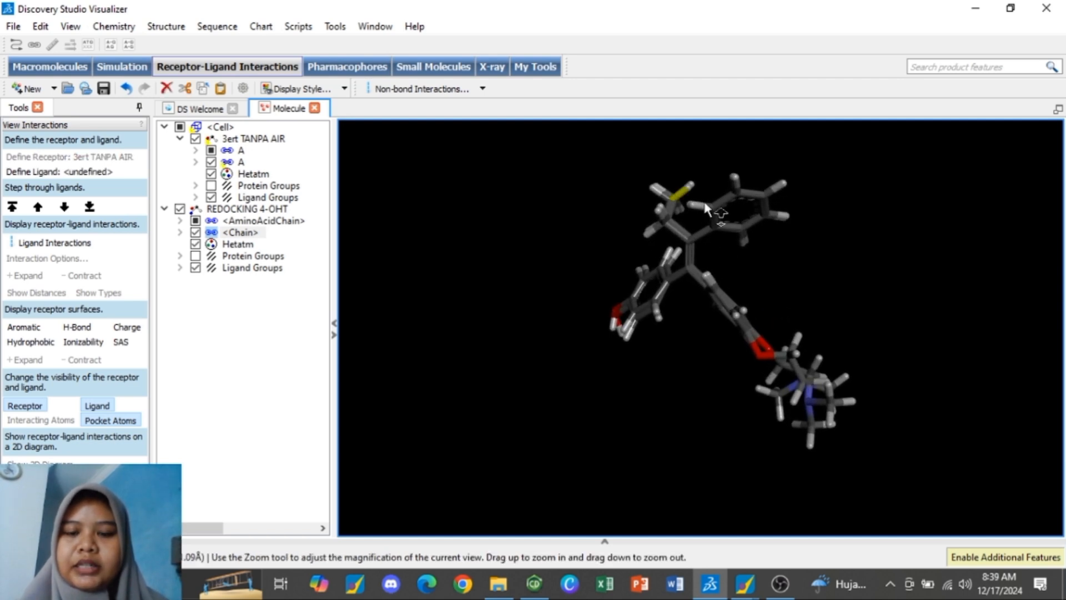
pyautogui.moveTo(703, 199)
pyautogui.mouseDown()
pyautogui.moveTo(703, 221)
pyautogui.moveTo(618, 213)
pyautogui.moveTo(659, 205)
pyautogui.moveTo(708, 171)
pyautogui.moveTo(724, 194)
pyautogui.moveTo(709, 203)
pyautogui.mouseUp()
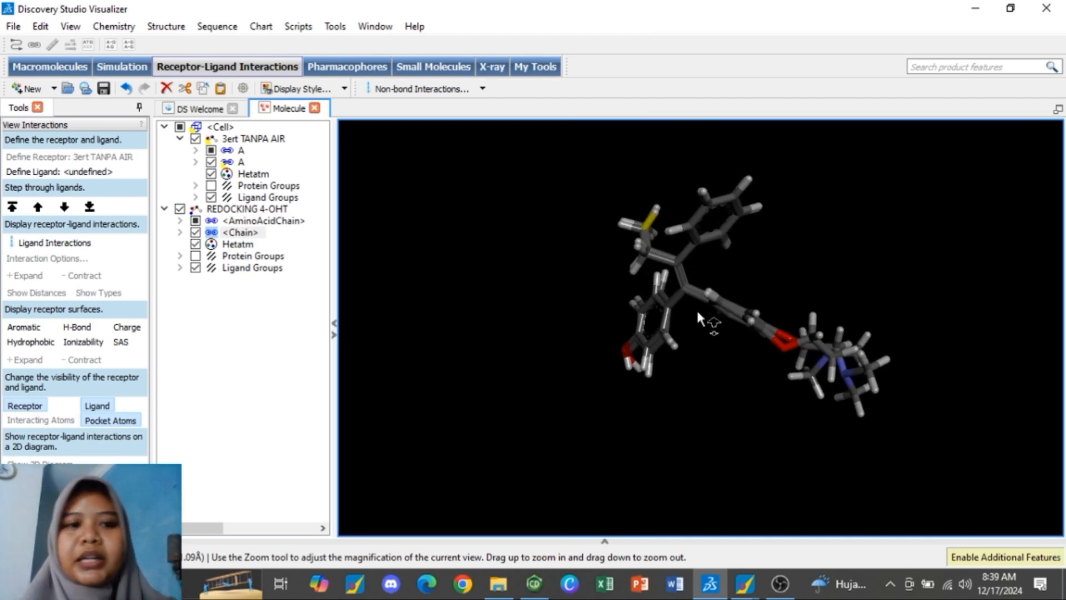
# Step: Color the ligand groups of REDOCKING 4-OHT red (#ff0000)
pyautogui.click(253, 268)
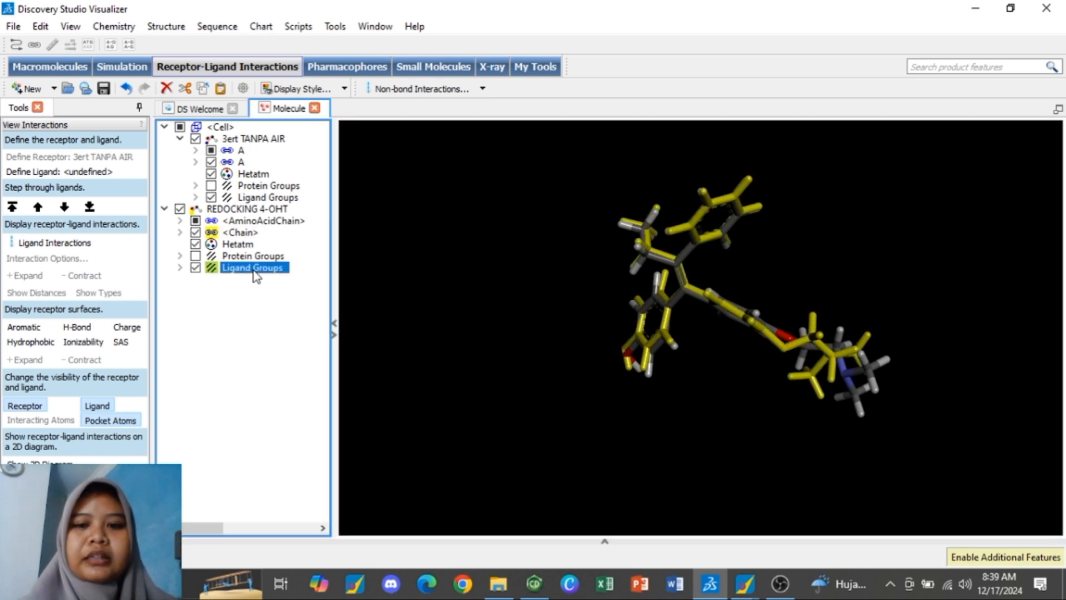
pyautogui.rightClick(814, 380)
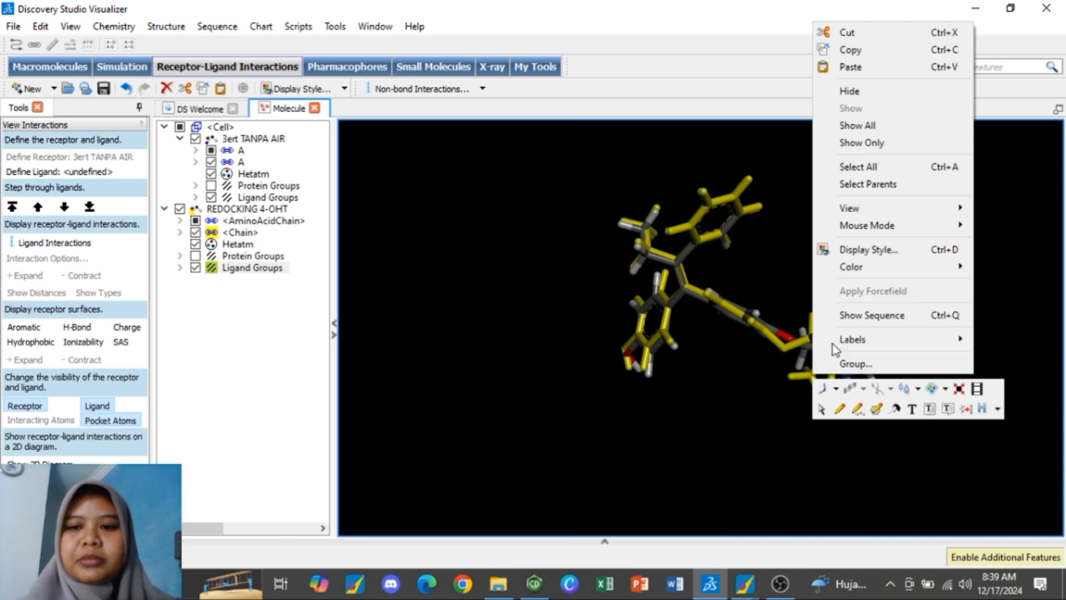
pyautogui.moveTo(839, 271)
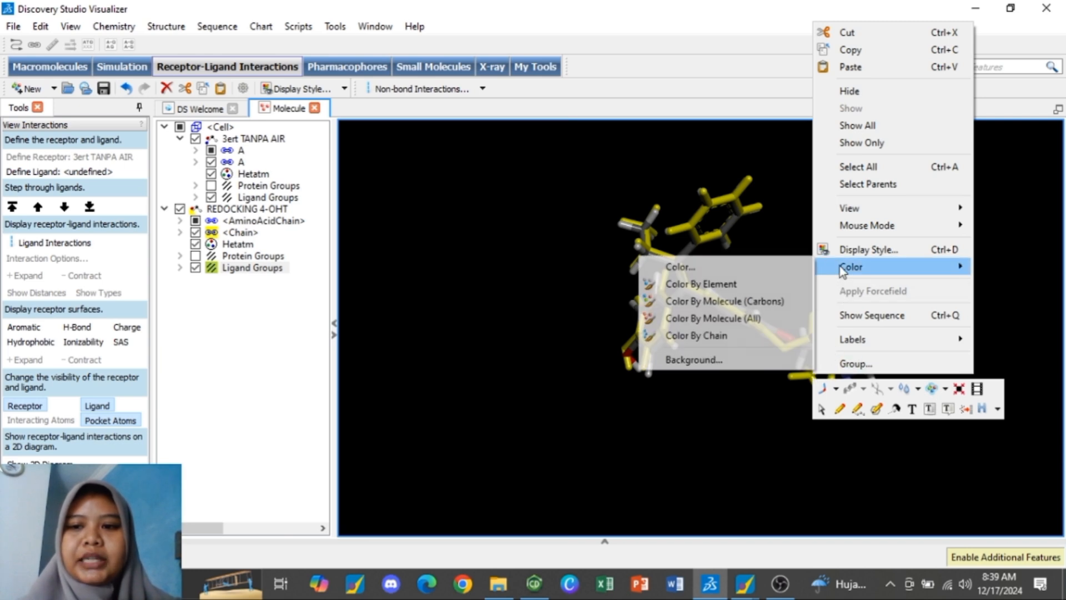
pyautogui.click(778, 265)
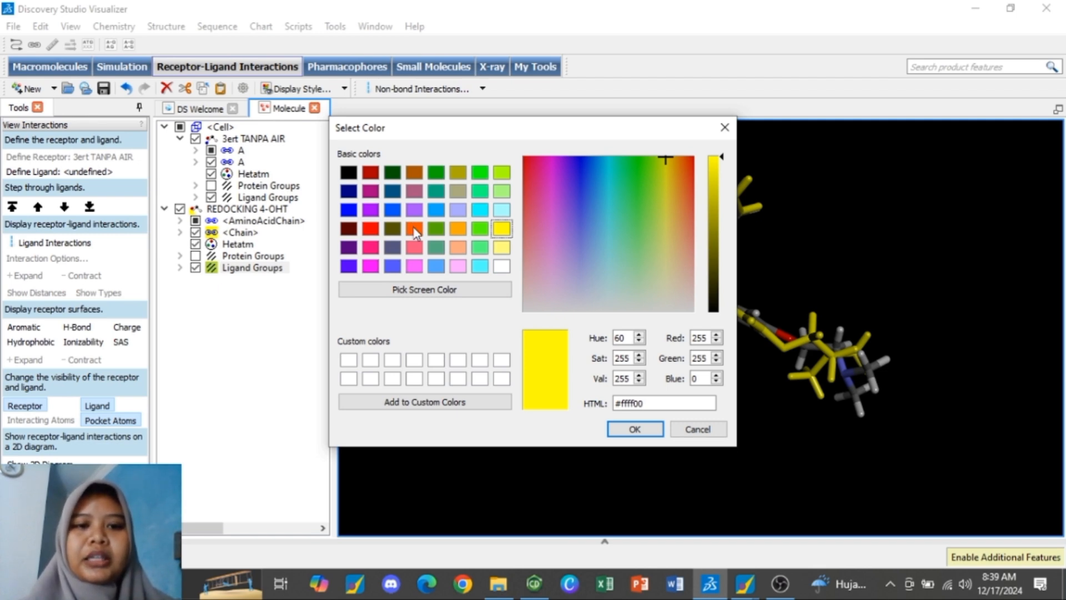
pyautogui.click(371, 230)
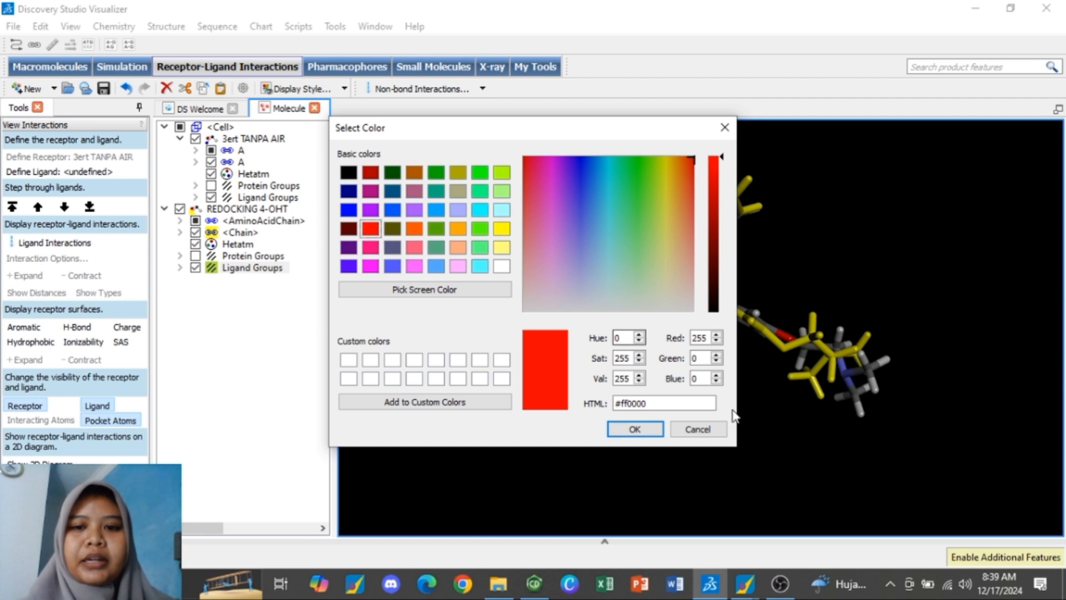
pyautogui.click(637, 430)
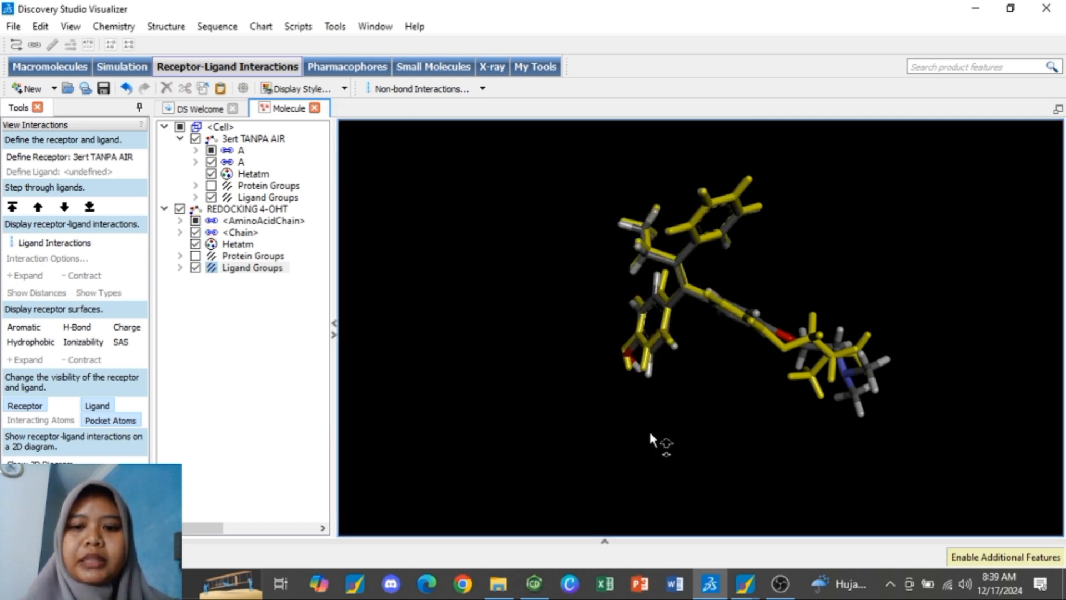
# Step: Color the ligand groups of 3ert TANPA AIR yellow (#ffff00)
pyautogui.click(233, 198)
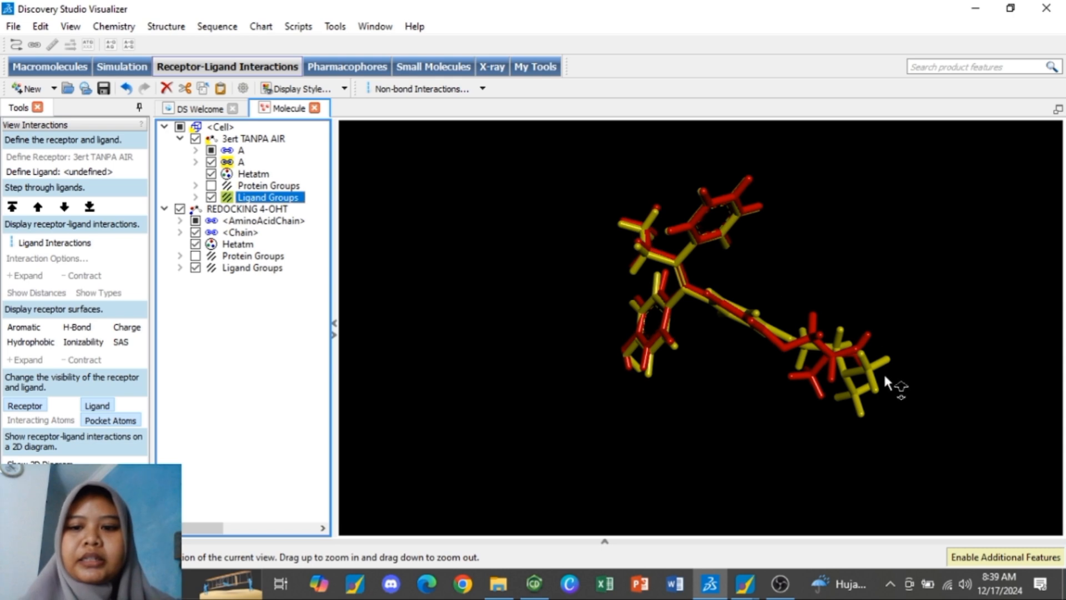
pyautogui.rightClick(871, 383)
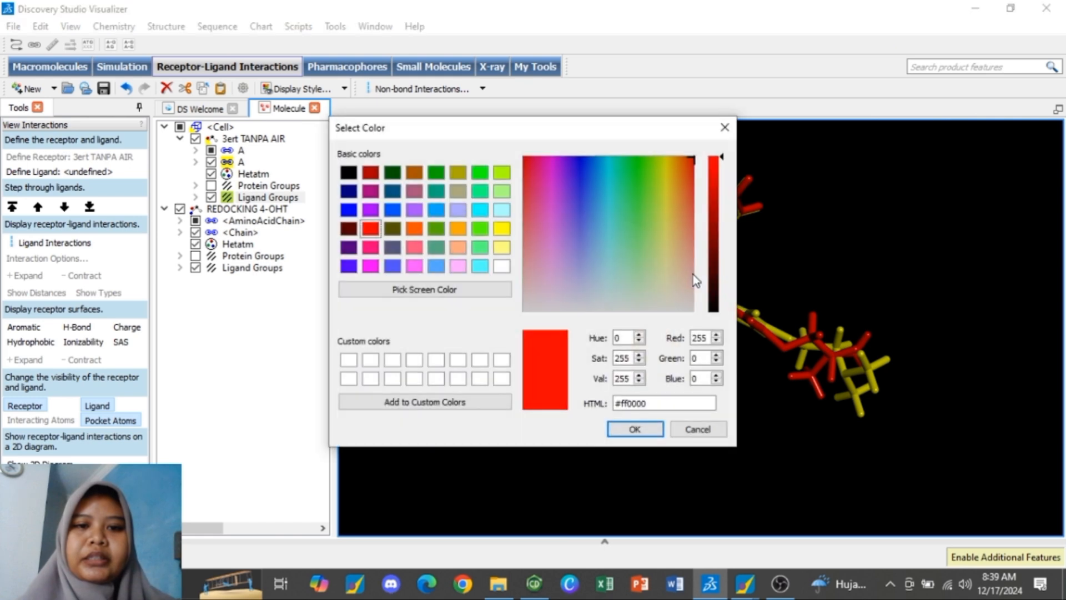
pyautogui.click(503, 229)
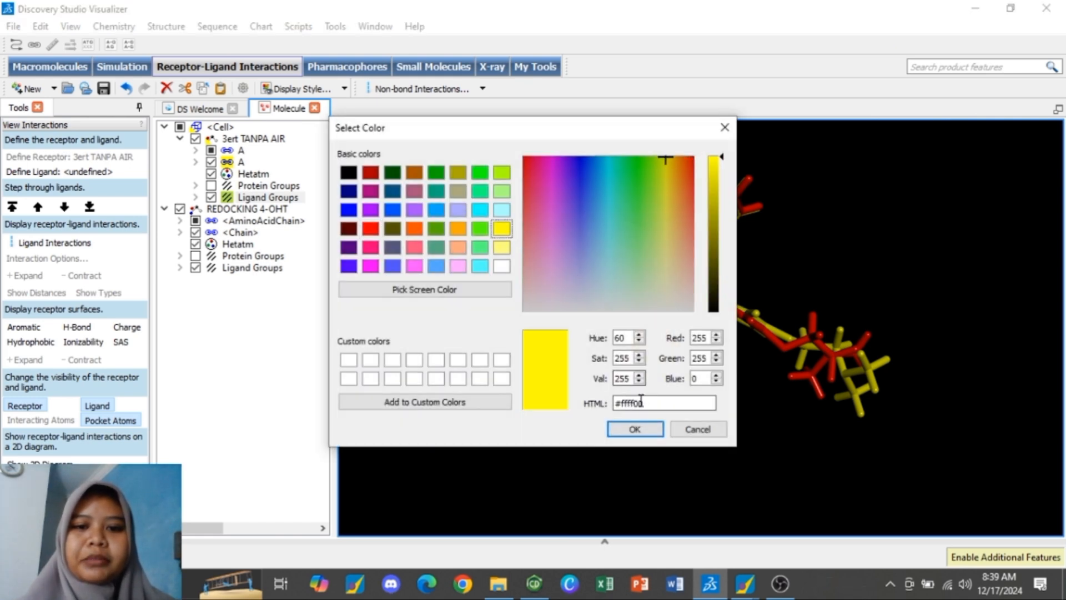
pyautogui.click(636, 430)
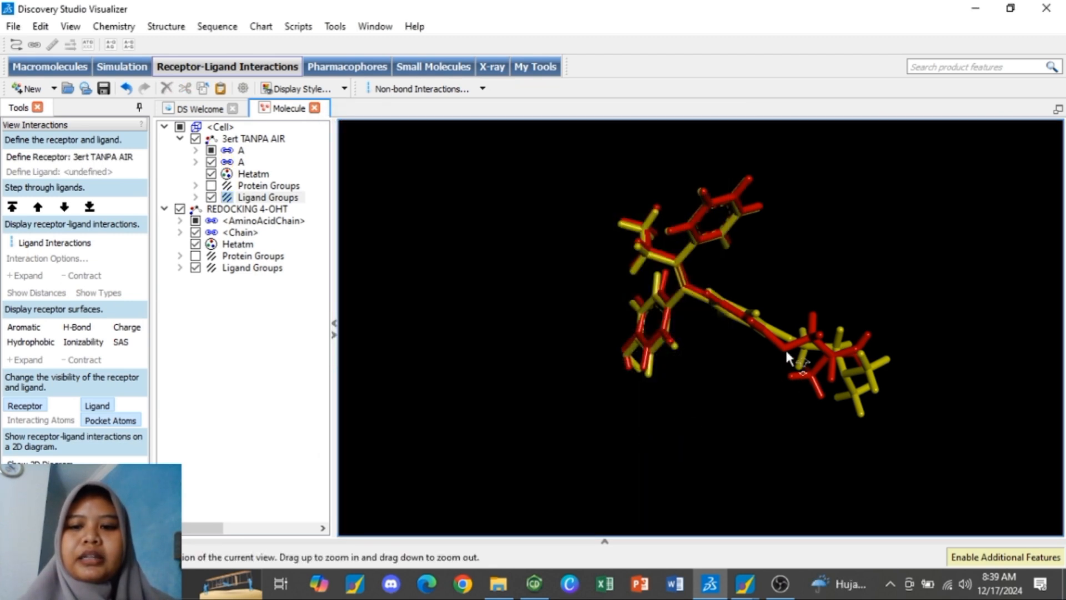
# Step: Translate, rotate and enlarge the overlaid red and yellow ligands until both poses are spread out and centered in the view
pyautogui.rightClick(754, 360)
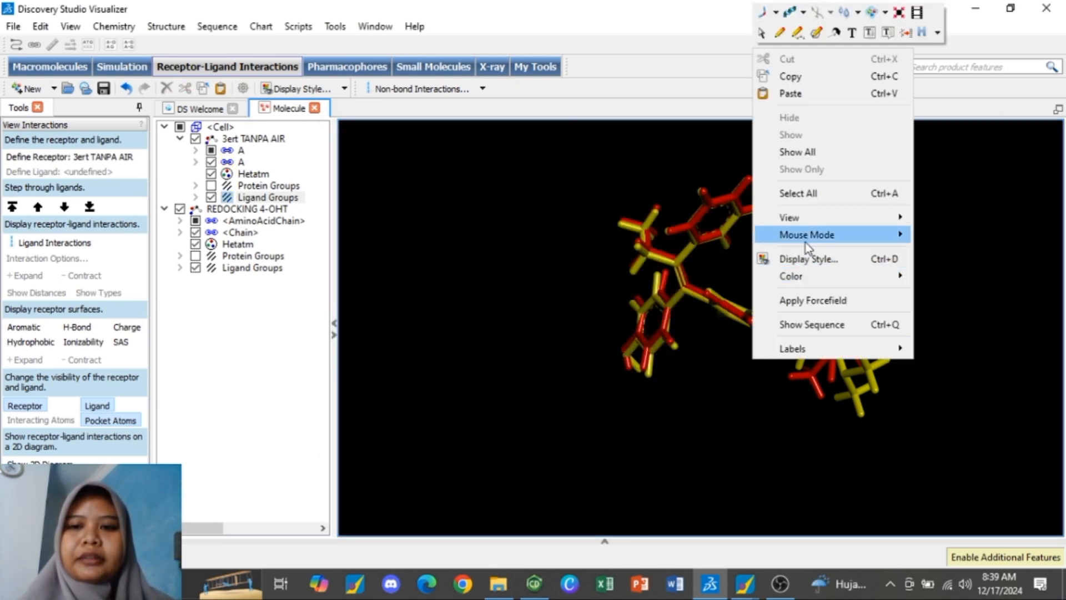
pyautogui.moveTo(805, 242)
pyautogui.click(954, 269)
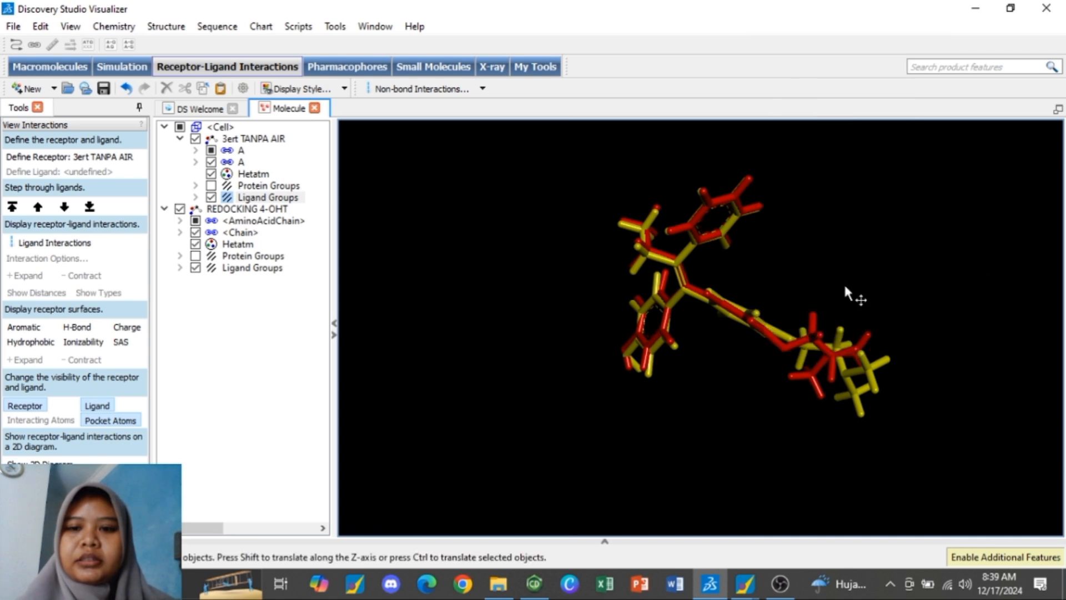
pyautogui.moveTo(773, 316); pyautogui.dragTo(597, 341)
pyautogui.moveTo(597, 340); pyautogui.dragTo(597, 328, button='right')
pyautogui.moveTo(545, 305); pyautogui.dragTo(843, 291)
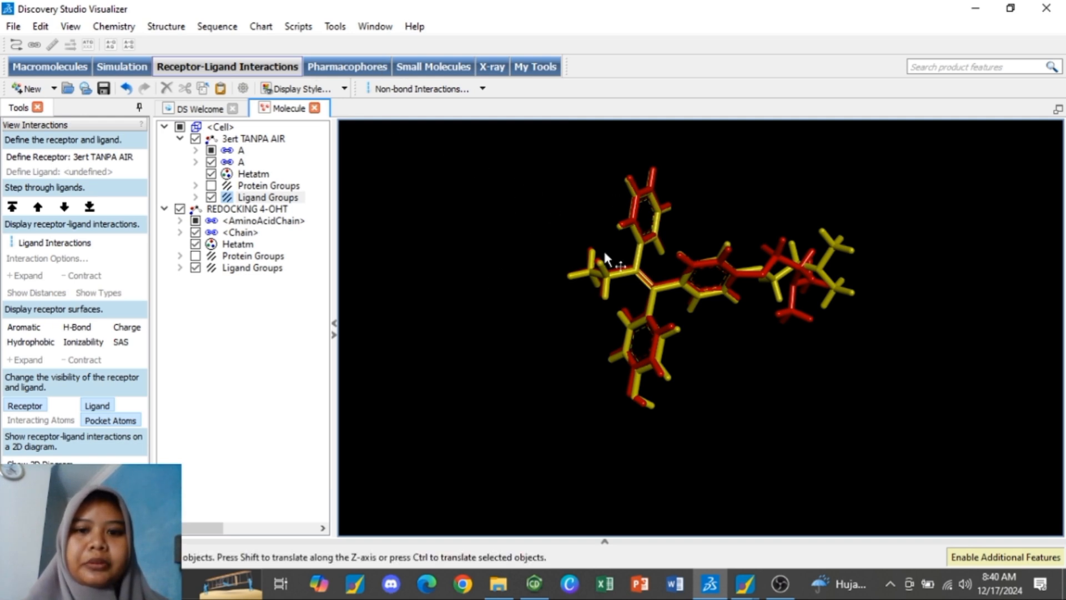
pyautogui.rightClick(631, 273)
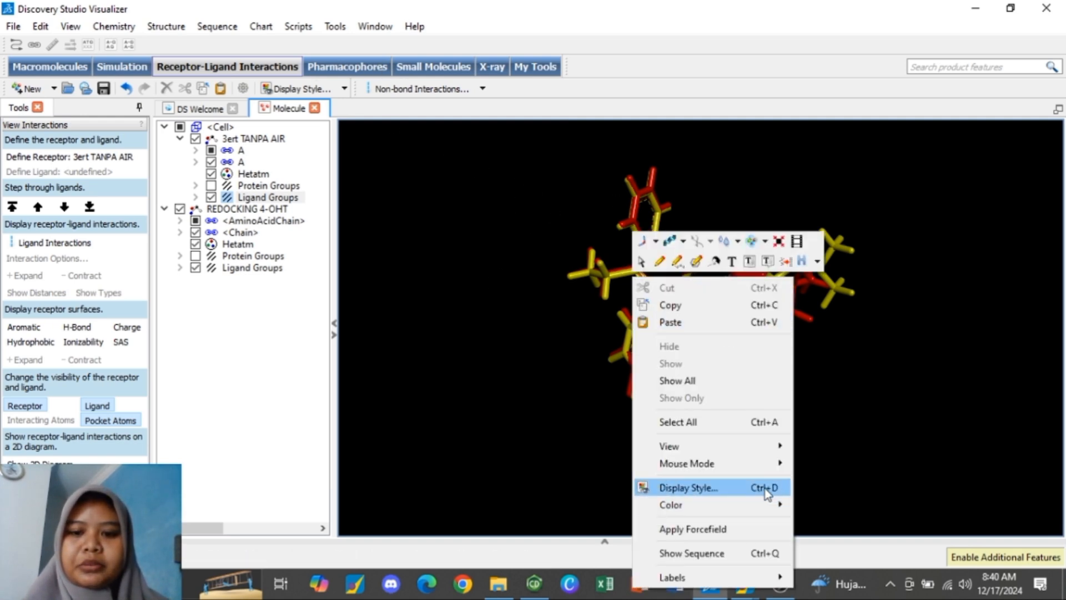
pyautogui.moveTo(760, 467)
pyautogui.click(836, 511)
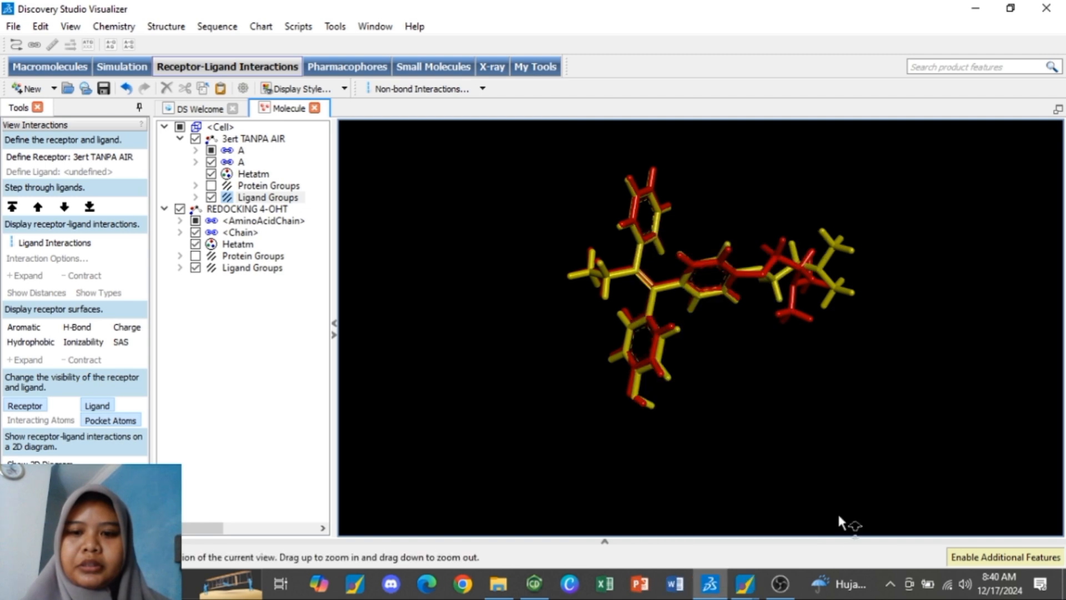
pyautogui.moveTo(781, 485); pyautogui.dragTo(776, 444)
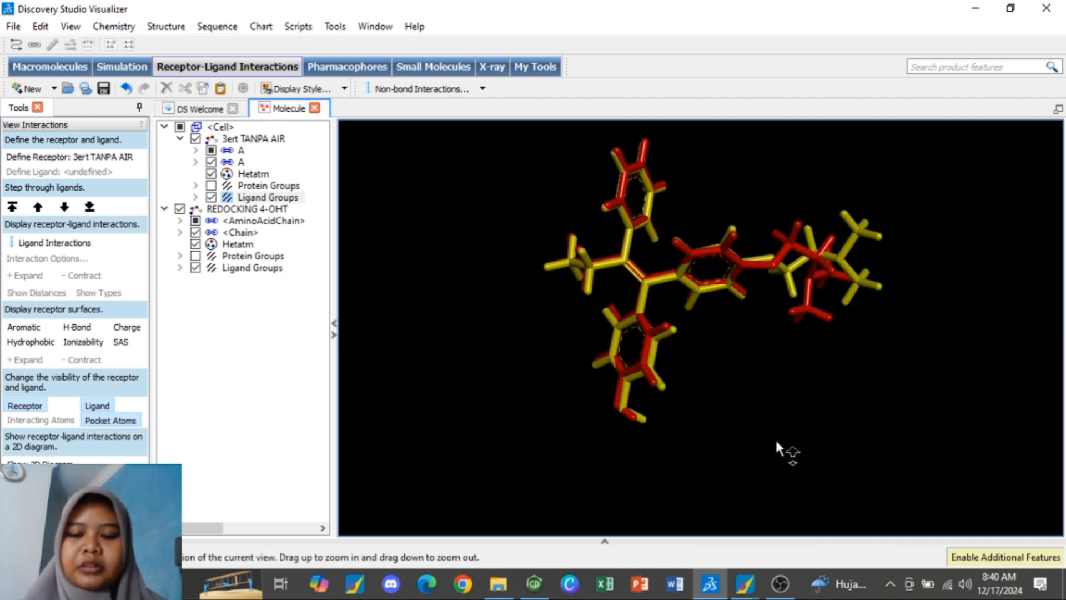
pyautogui.rightClick(777, 447)
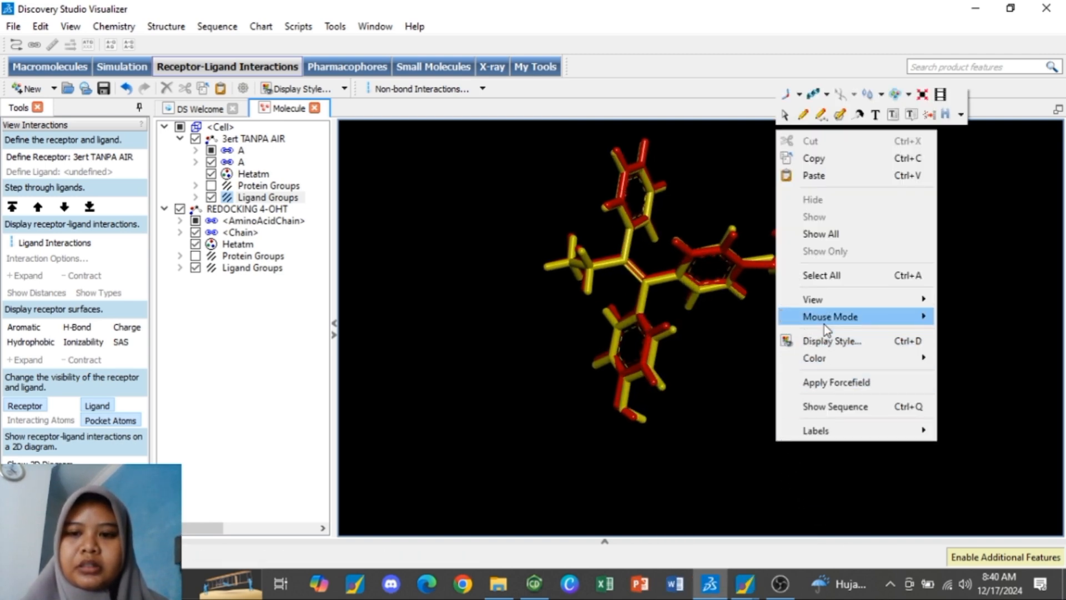
pyautogui.moveTo(824, 317)
pyautogui.click(984, 350)
pyautogui.moveTo(733, 291); pyautogui.dragTo(740, 339)
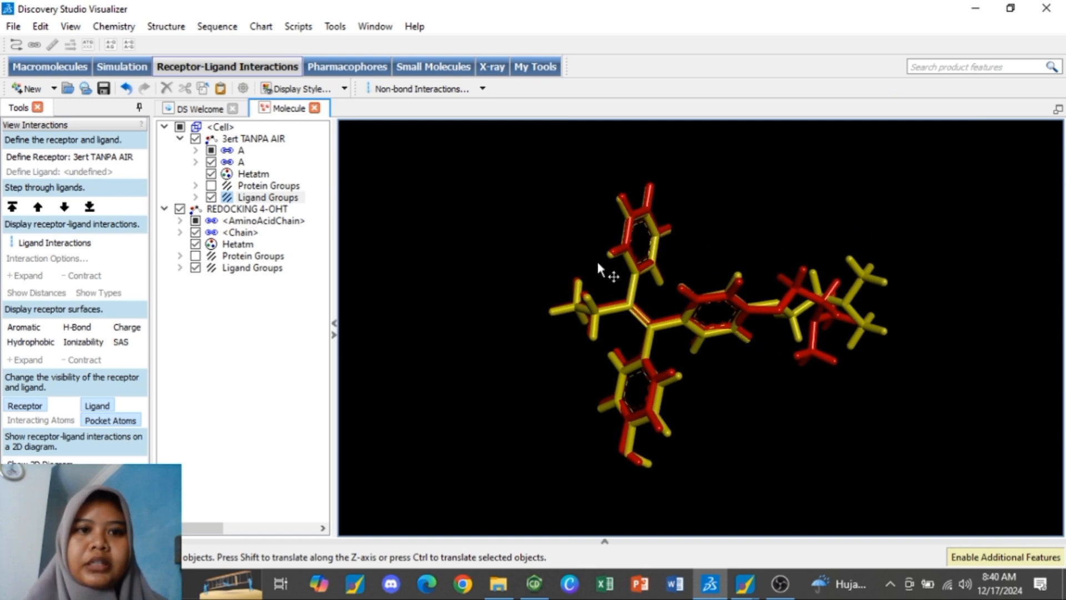
# Step: Run the Publication Quality visualization script on the overlaid ligands
pyautogui.click(300, 27)
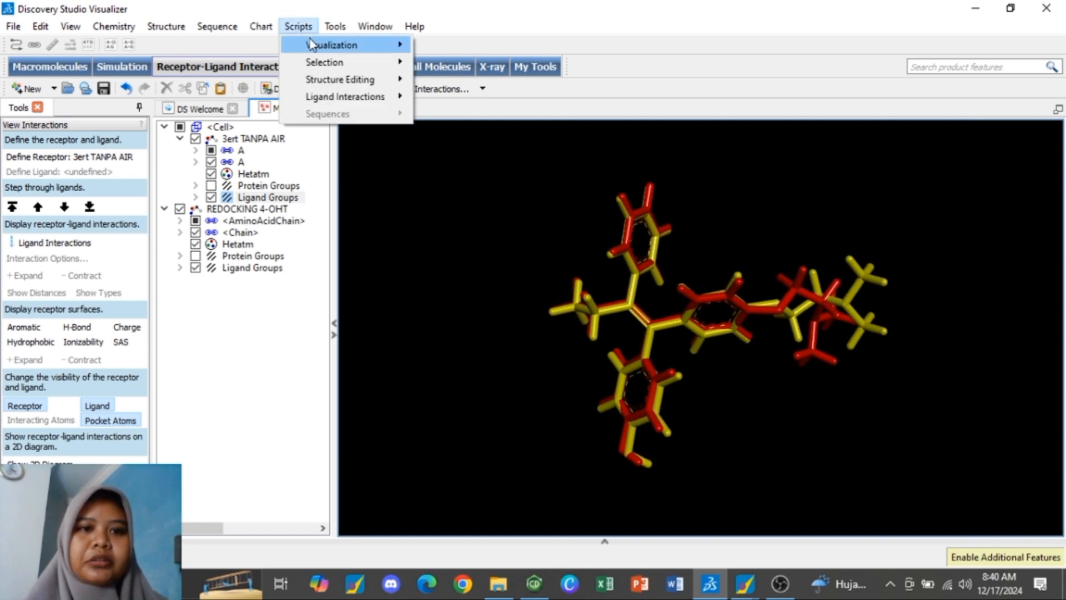
pyautogui.moveTo(312, 44)
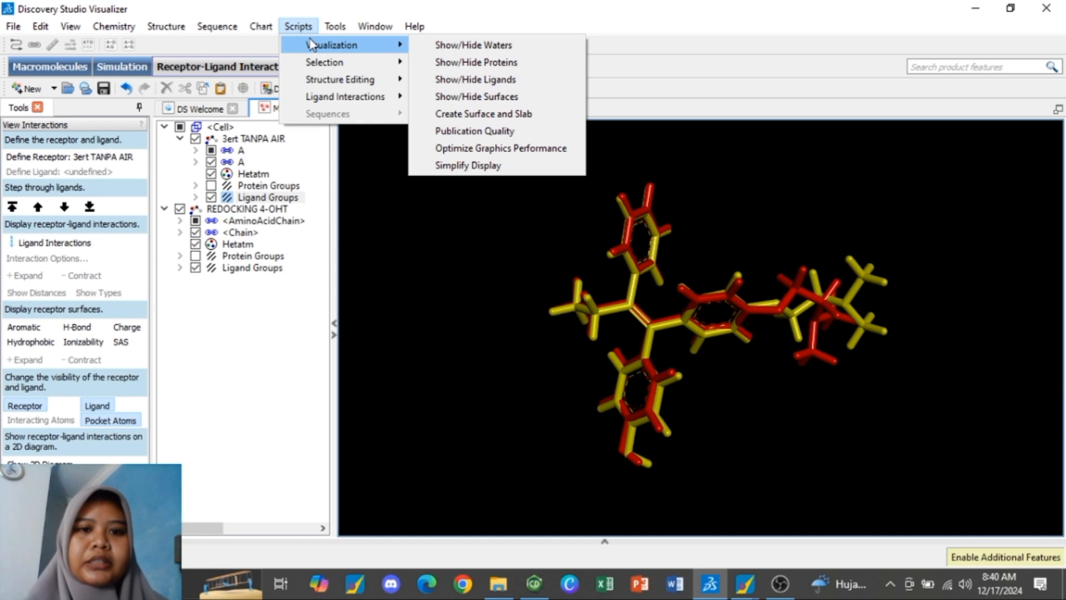
pyautogui.click(472, 131)
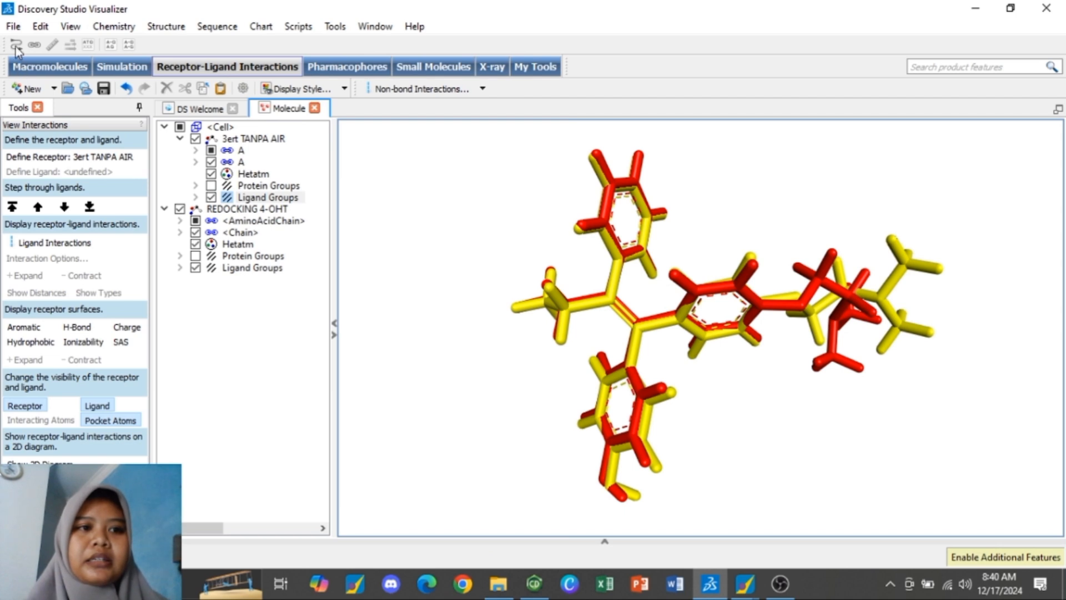
# Step: Save the overlay as an image file named "OVERLAY POSE 4-OHT KE SISI AKTIF ER ALFA"
pyautogui.click(13, 27)
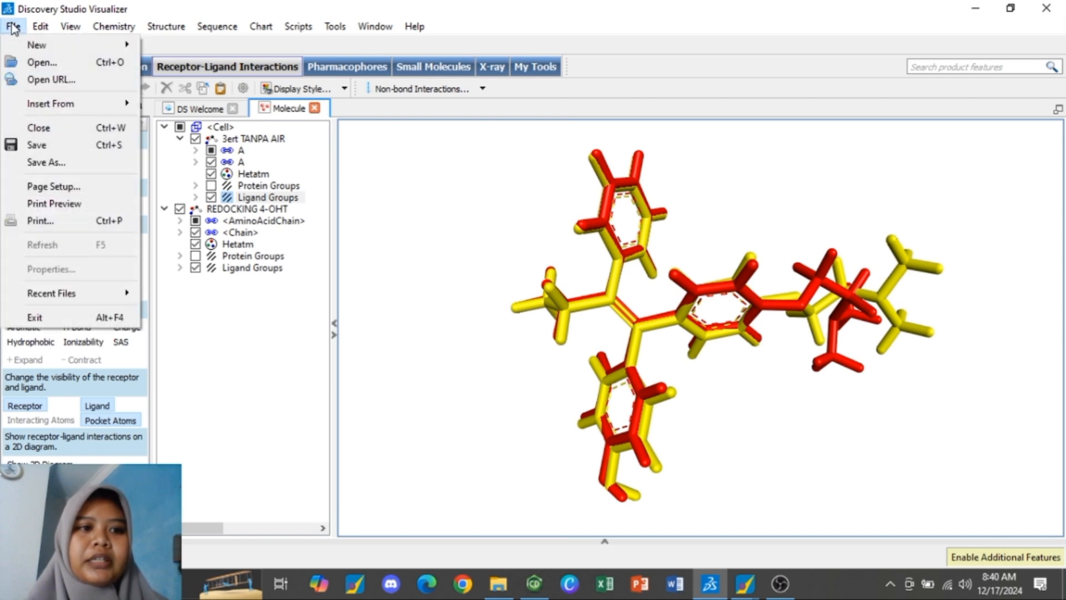
pyautogui.click(44, 162)
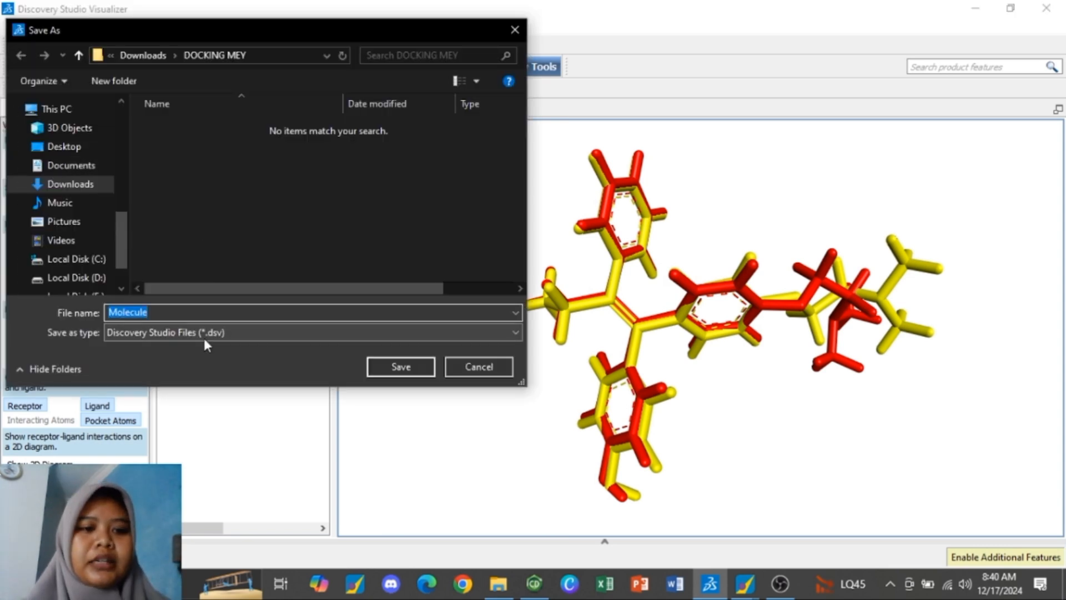
pyautogui.click(203, 334)
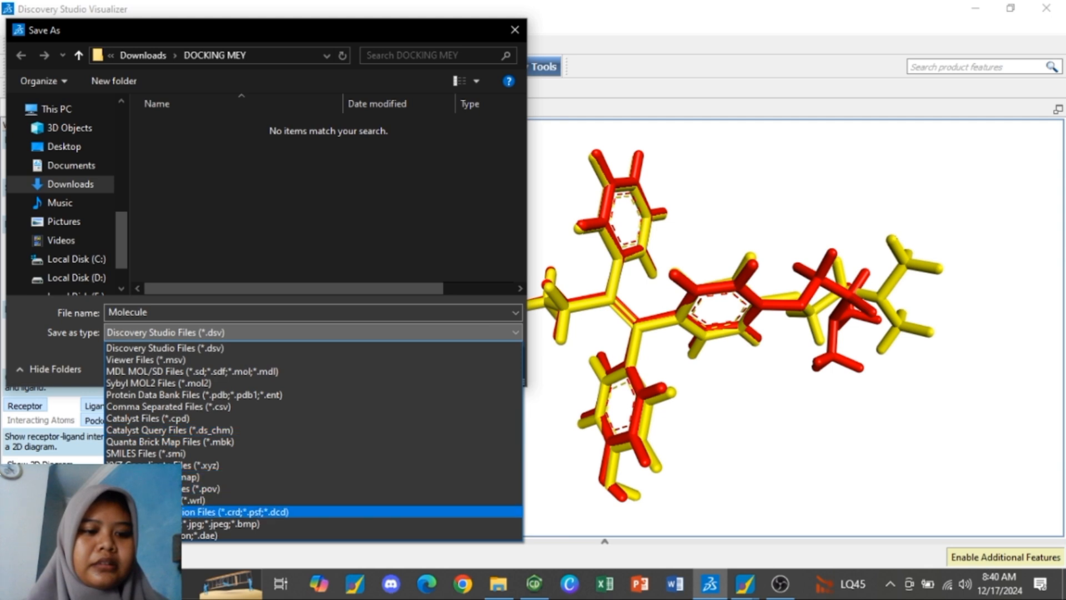
pyautogui.click(170, 524)
pyautogui.doubleClick(171, 313)
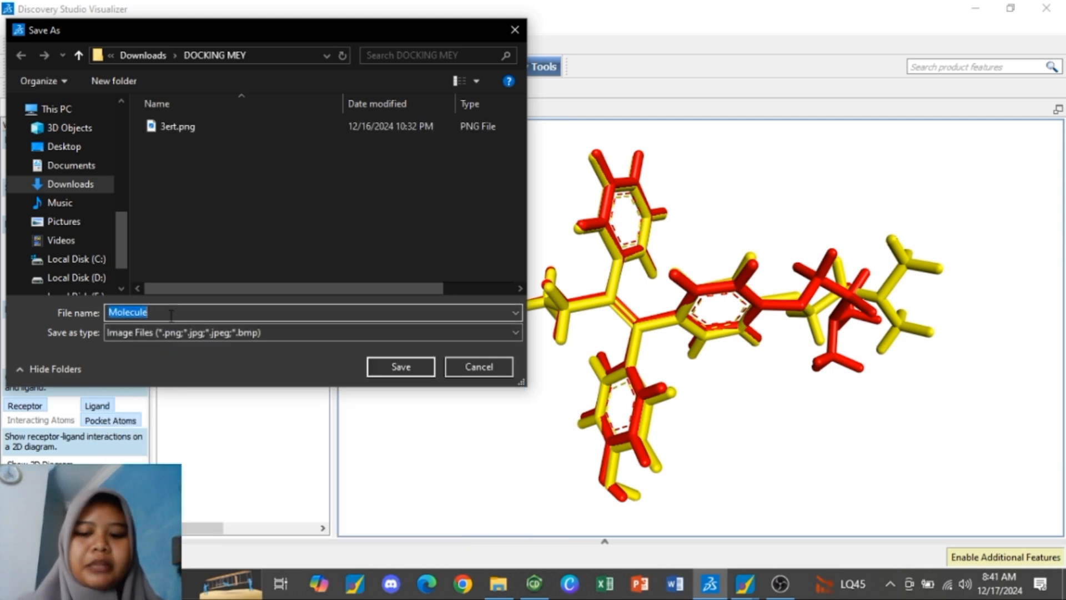
pyautogui.press('BackSpace')
pyautogui.write('OVER')
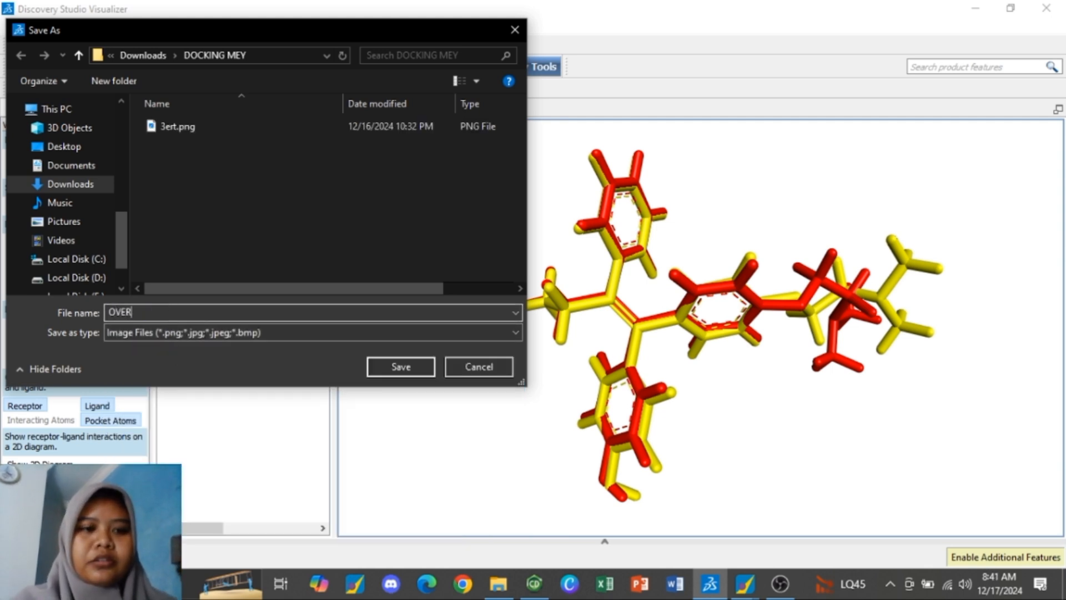
pyautogui.write('LAY POSE ')
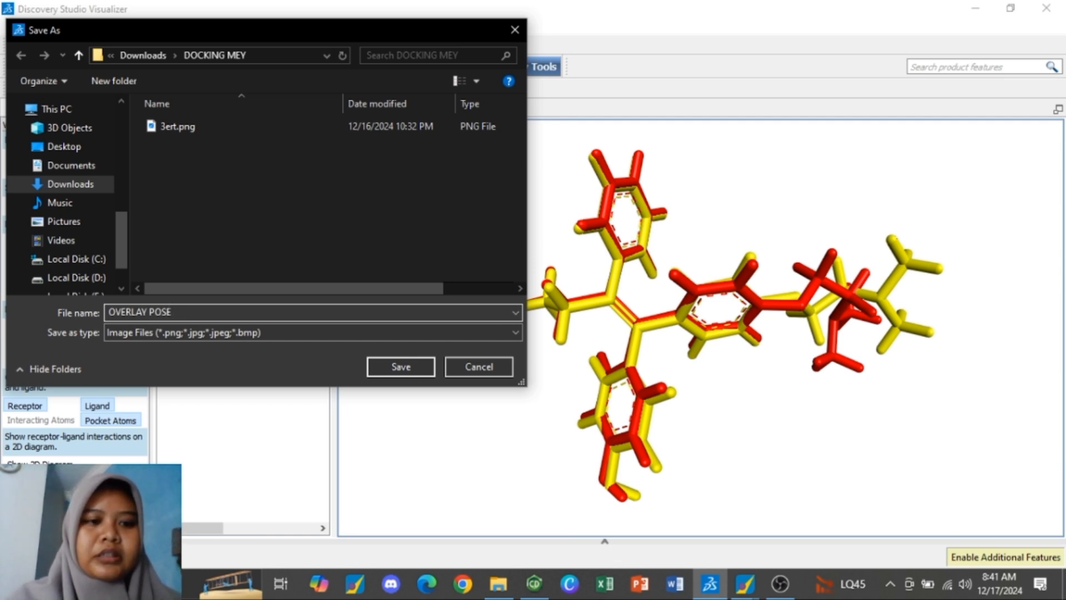
pyautogui.write('4-')
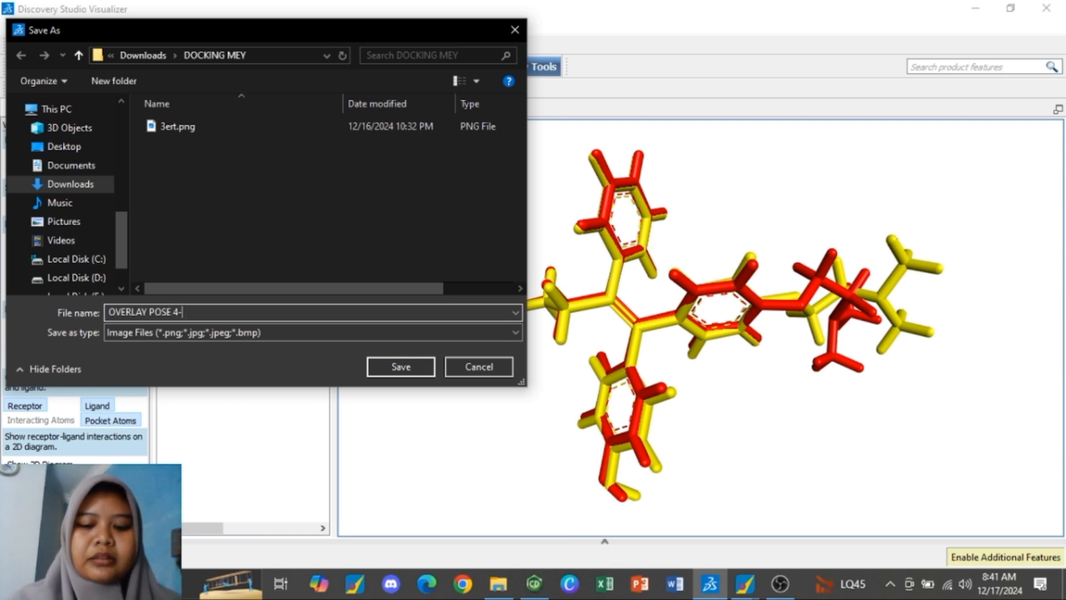
pyautogui.write('OHT')
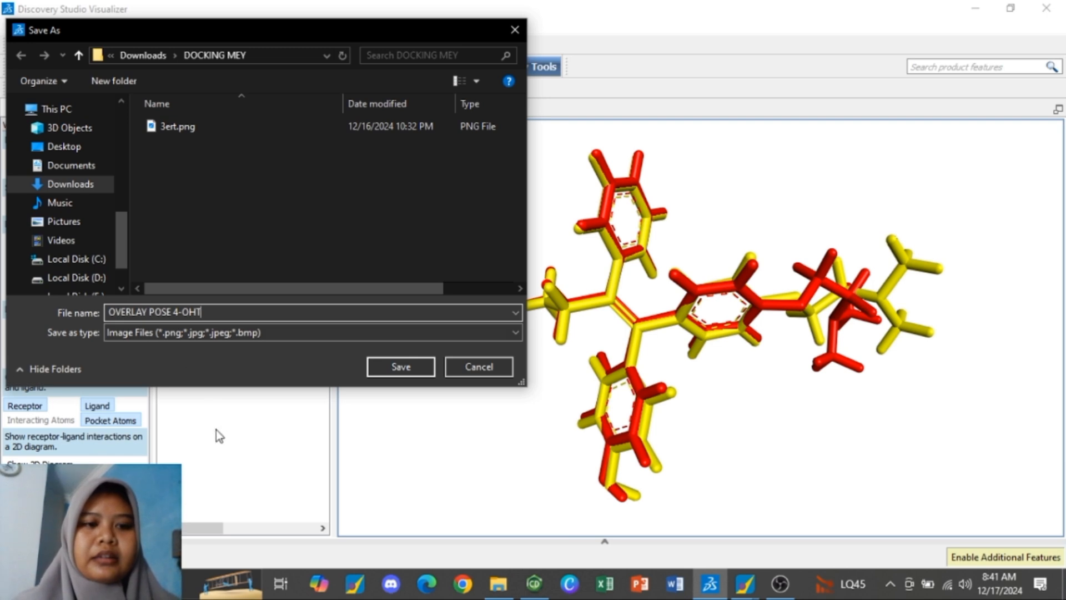
pyautogui.write(' KE SISI AKTIF ER ALFA')
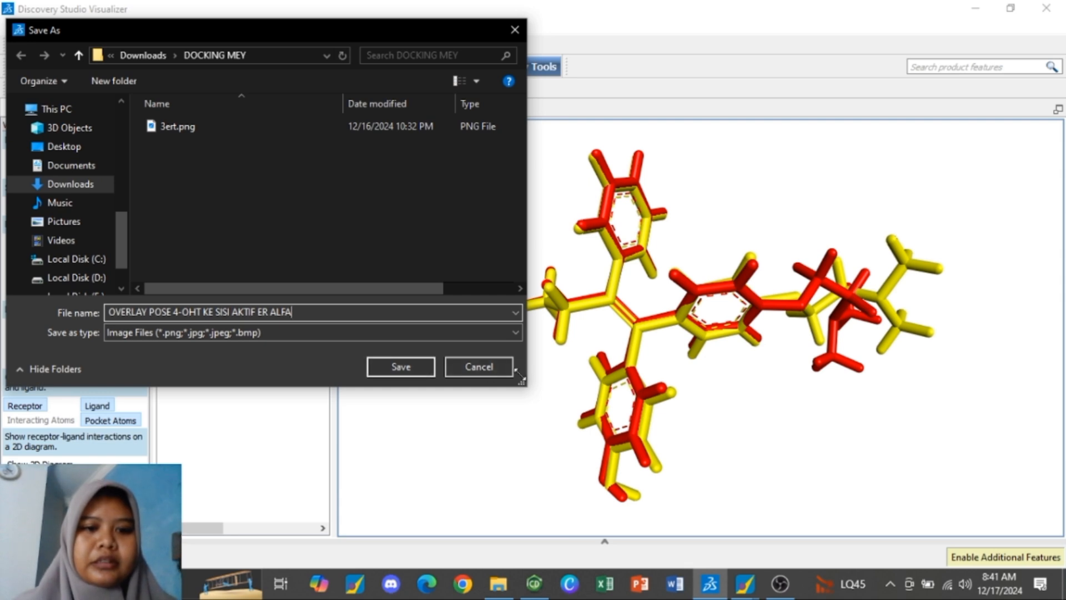
pyautogui.click(427, 368)
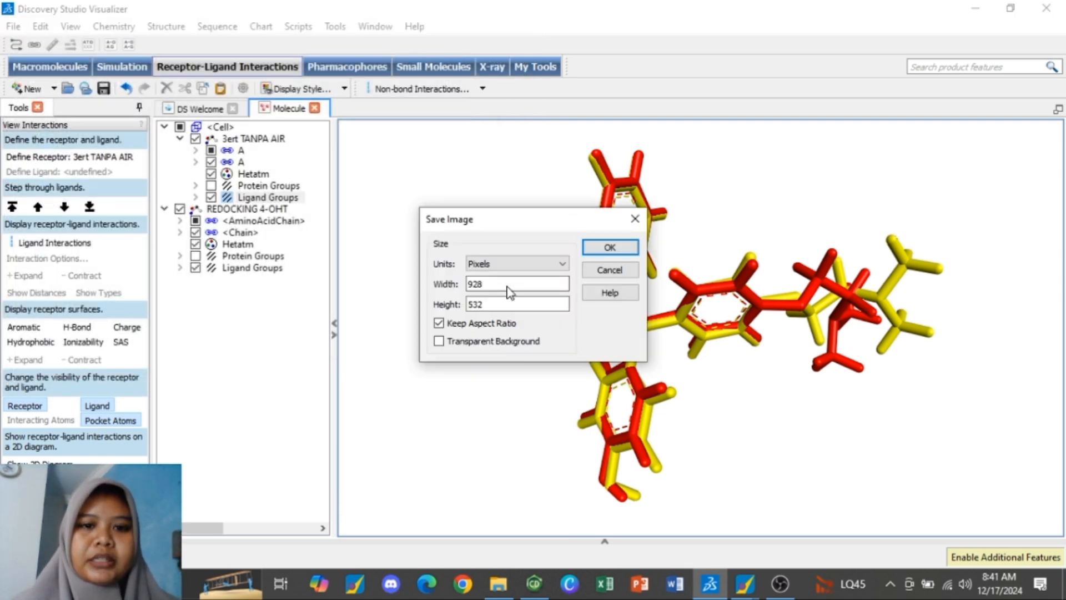
# Step: Export the image 2000 pixels wide with its aspect ratio kept, and close the overlay window without saving its changes
pyautogui.doubleClick(510, 285)
pyautogui.press('BackSpace')
pyautogui.write('200')
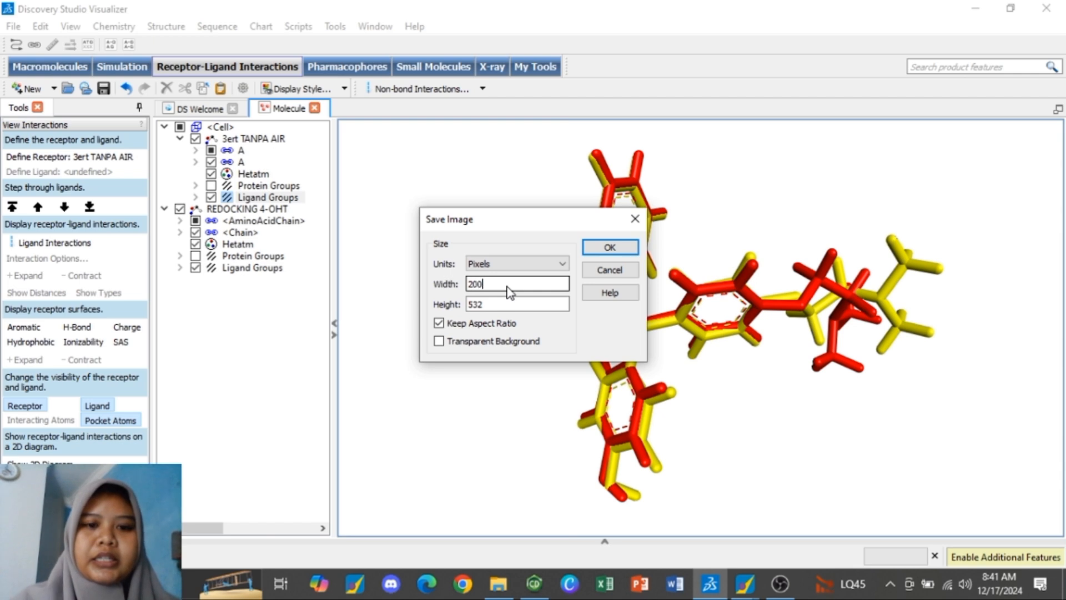
pyautogui.click(506, 304)
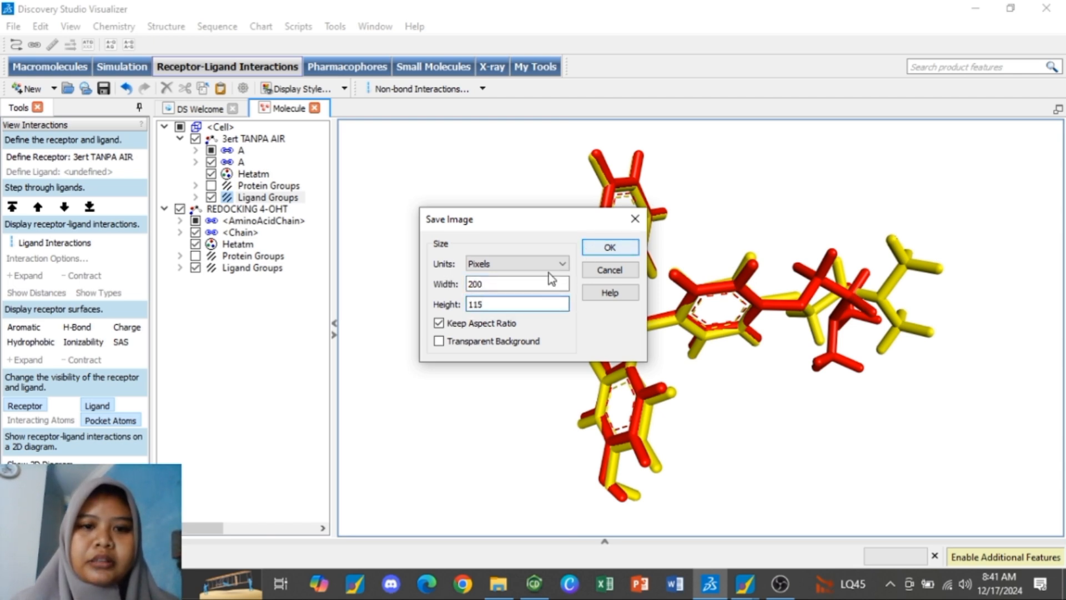
pyautogui.click(528, 288)
pyautogui.write('1')
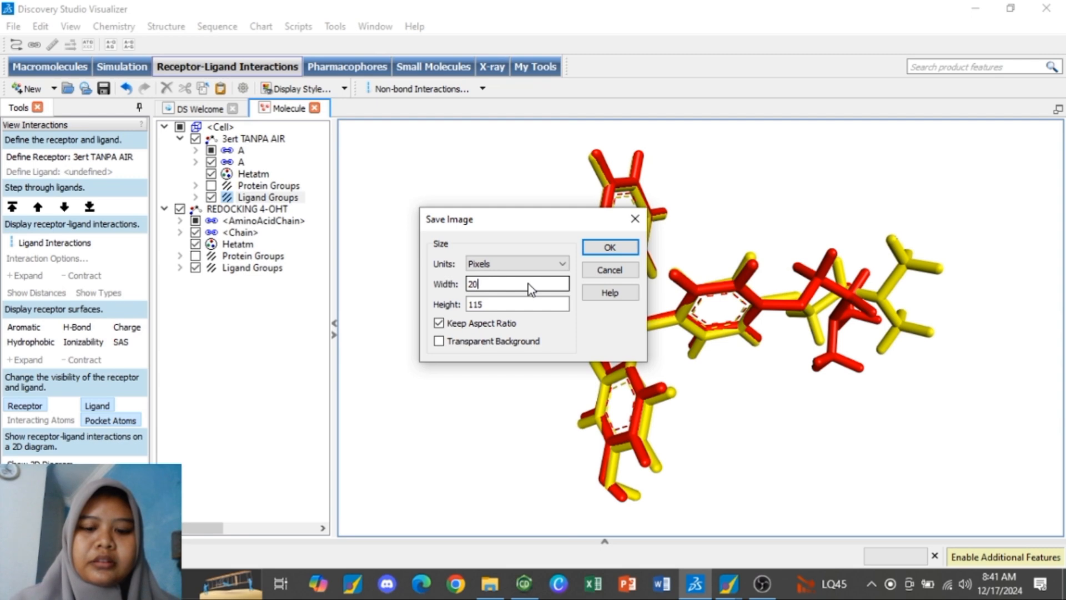
pyautogui.write('00')
pyautogui.click(528, 304)
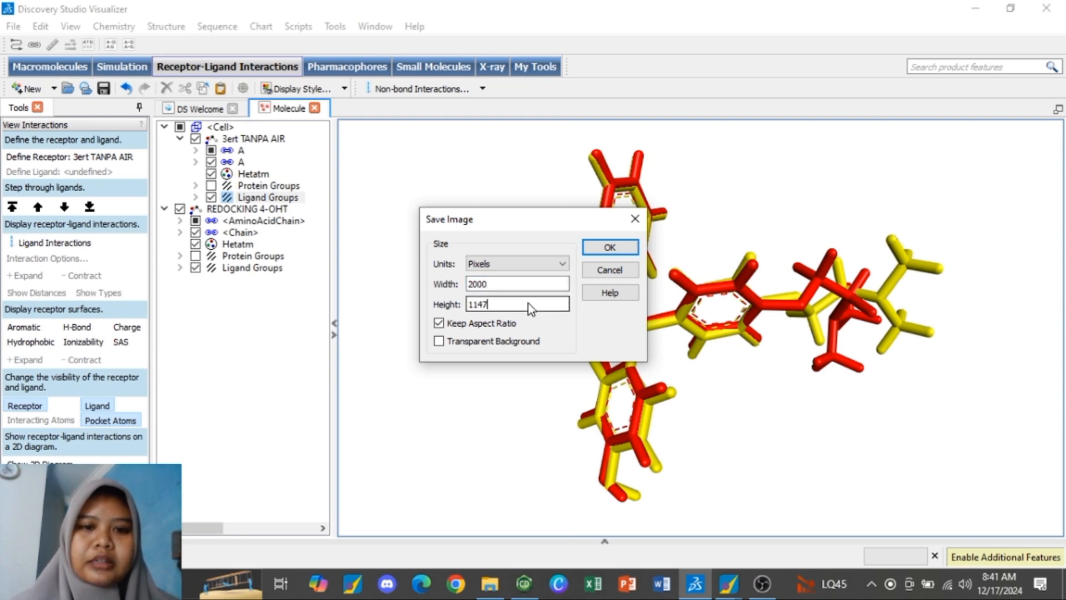
pyautogui.click(598, 247)
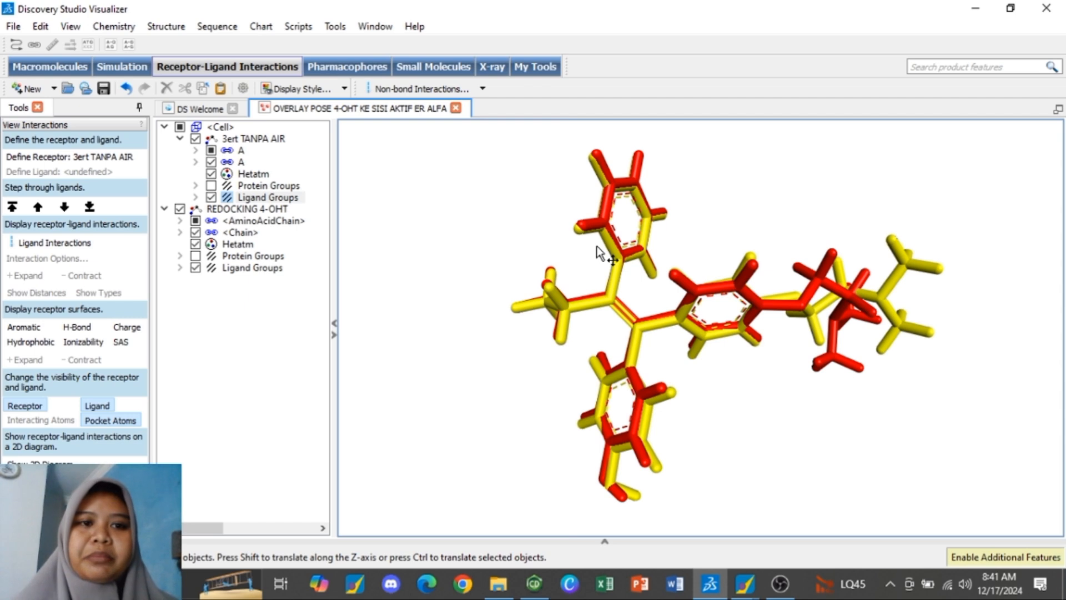
pyautogui.click(456, 108)
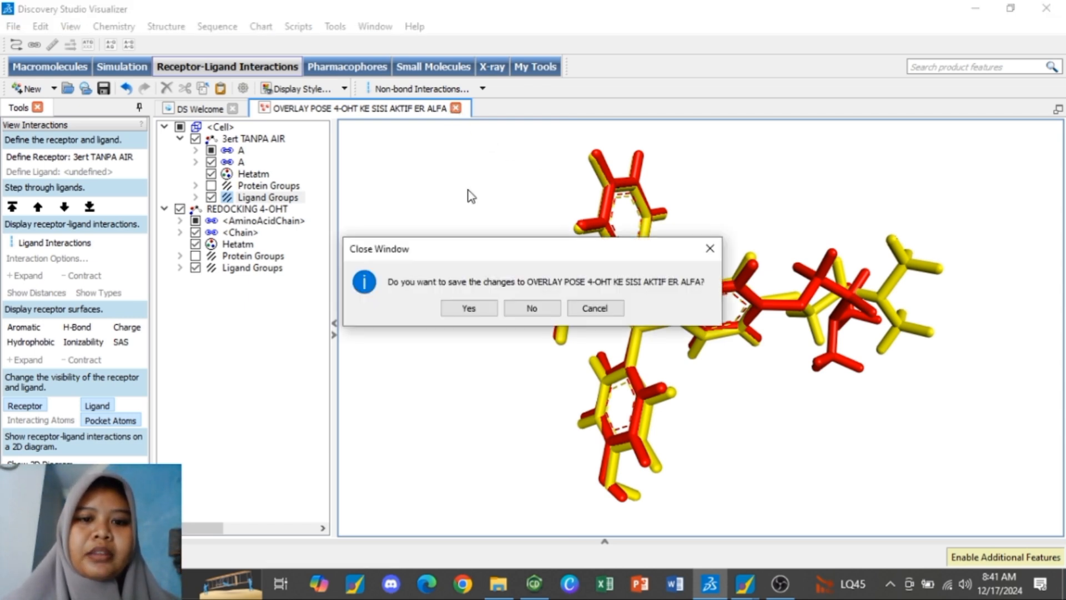
pyautogui.click(522, 309)
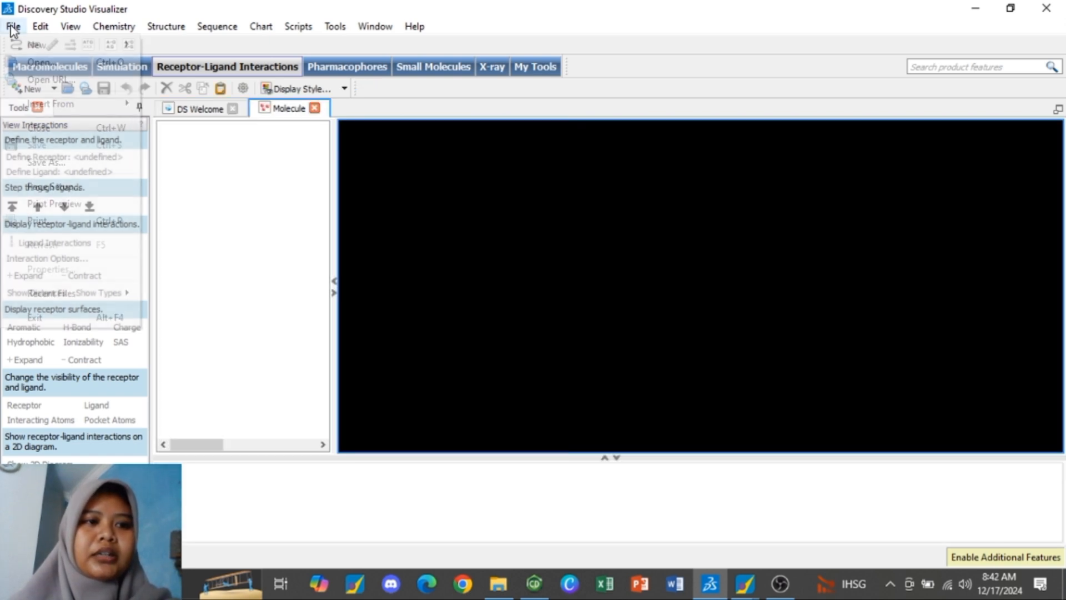
# Step: Open REDOCKING 4-OHT.pdb in place of the blank molecule window and generate its 2D receptor-ligand interaction diagram
pyautogui.click(13, 26)
pyautogui.click(35, 63)
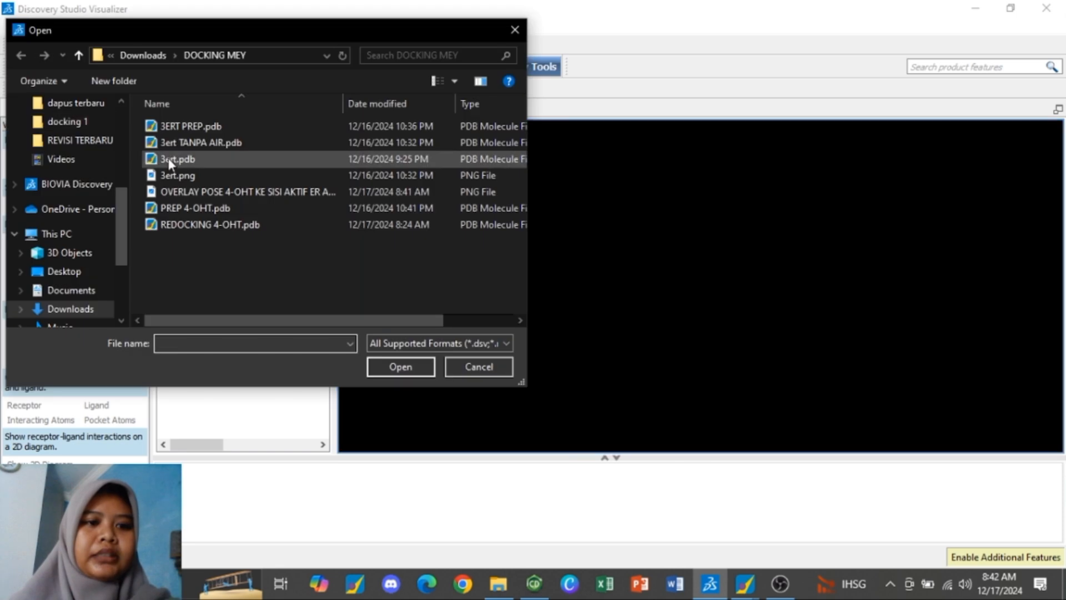
pyautogui.click(176, 225)
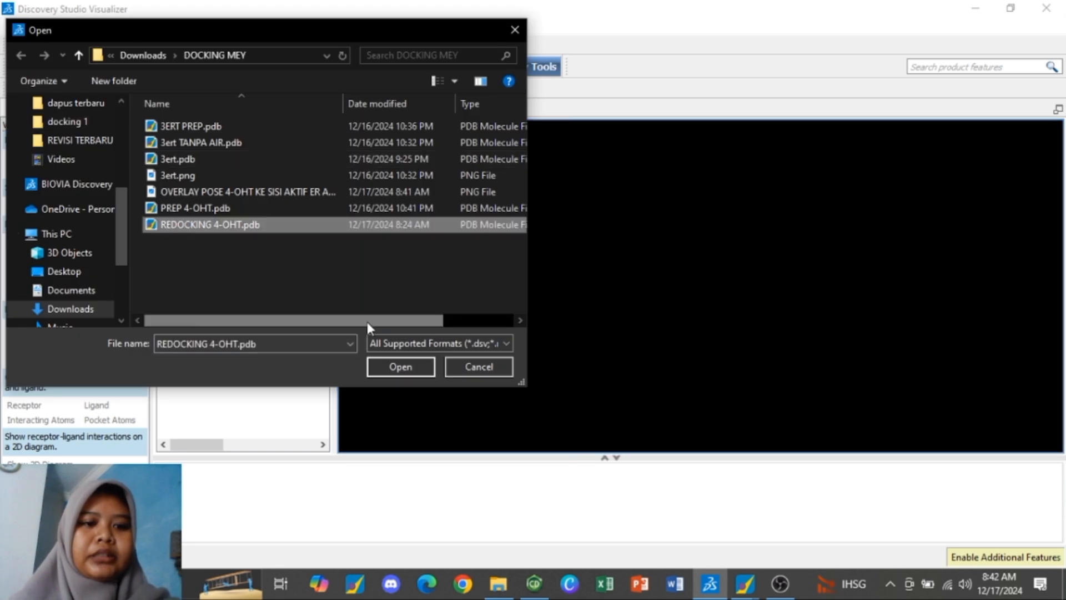
pyautogui.click(401, 366)
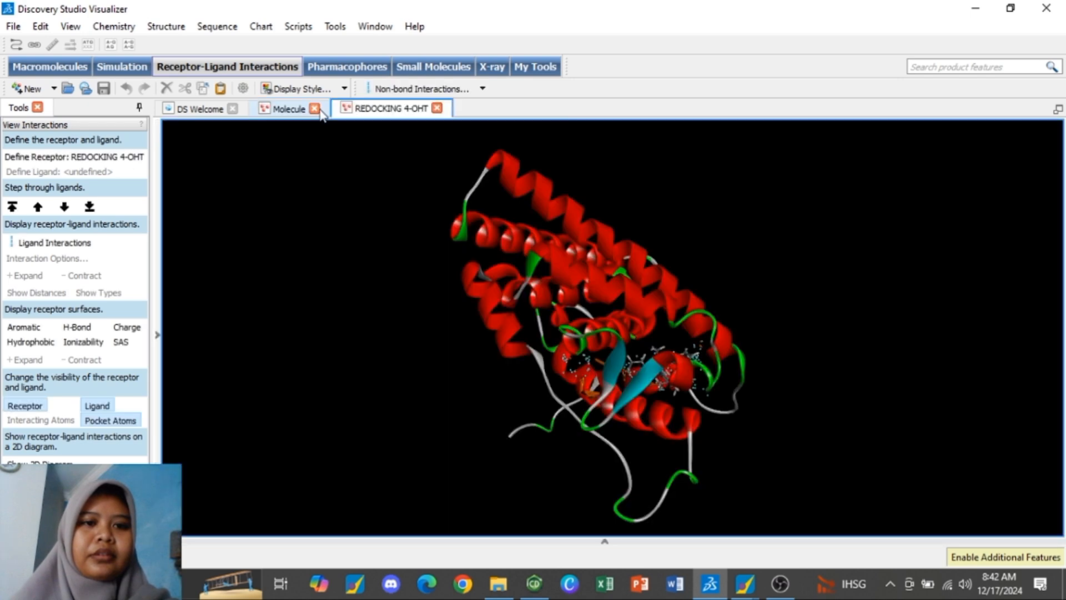
pyautogui.click(315, 108)
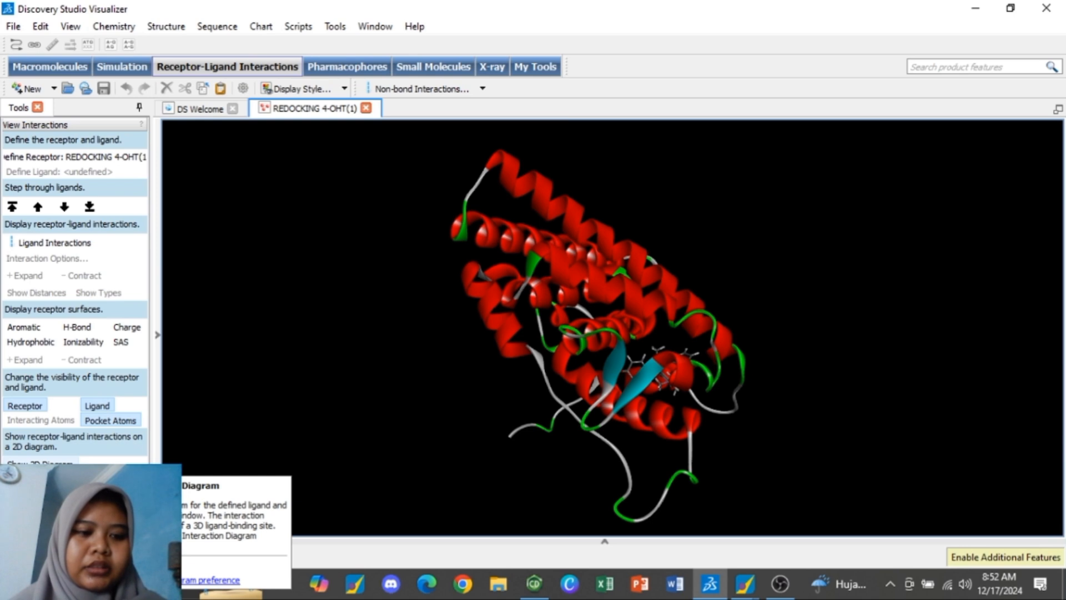
pyautogui.click(50, 464)
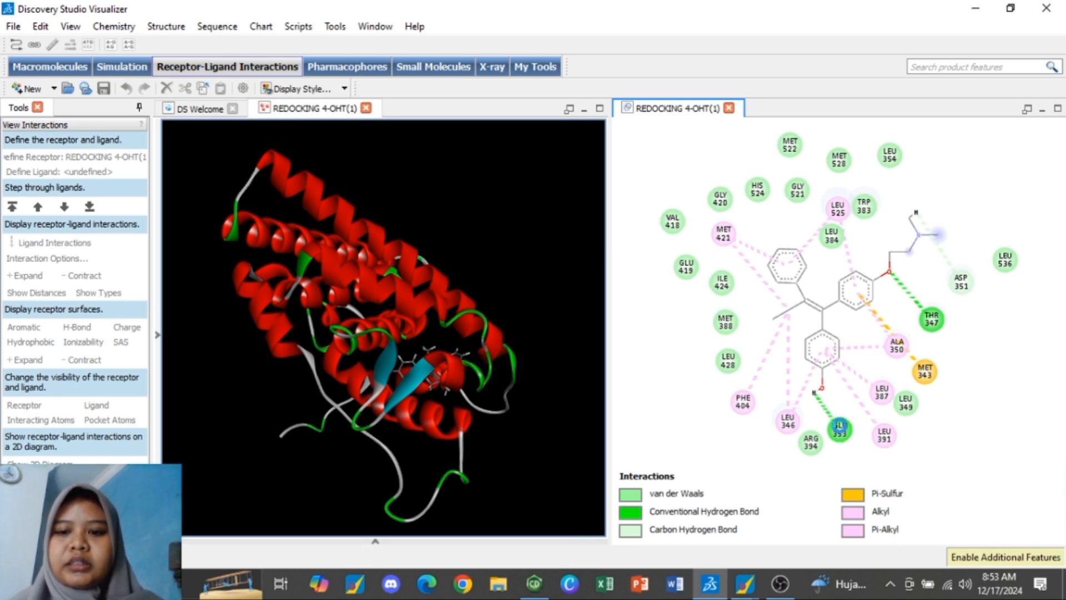
# Step: Show the distance of the hydrogen bond between GLU 353 and the ligand in the 2D diagram, and clear the selection
pyautogui.click(841, 432)
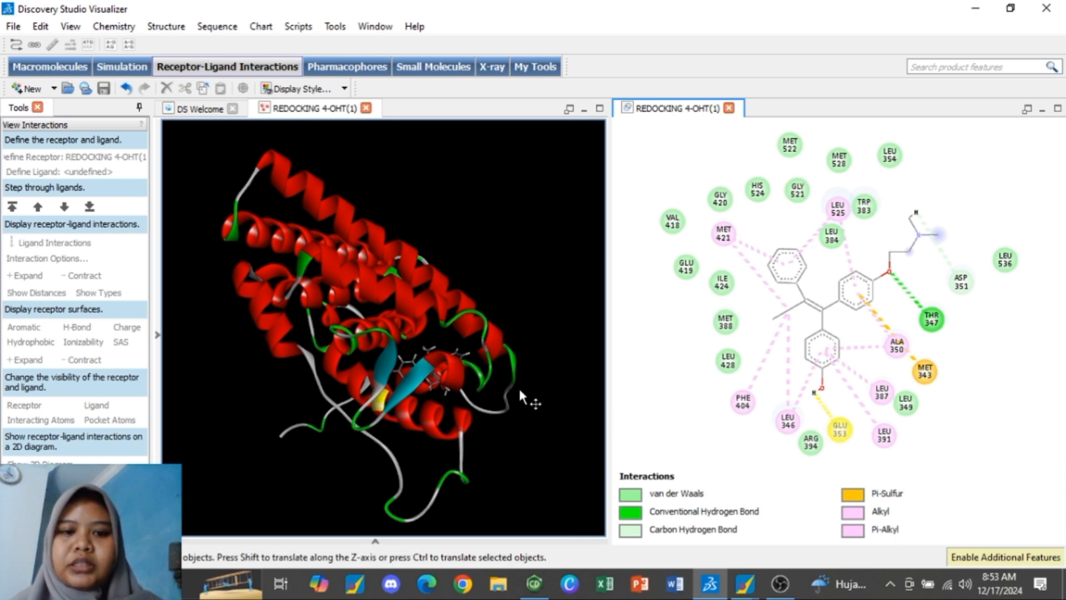
pyautogui.rightClick(839, 434)
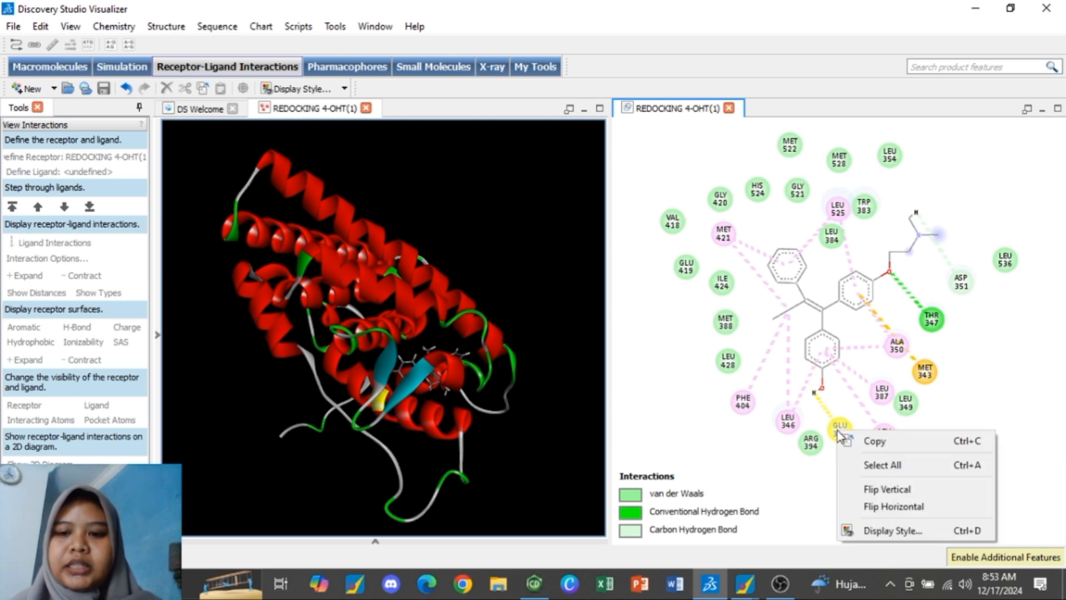
pyautogui.click(882, 531)
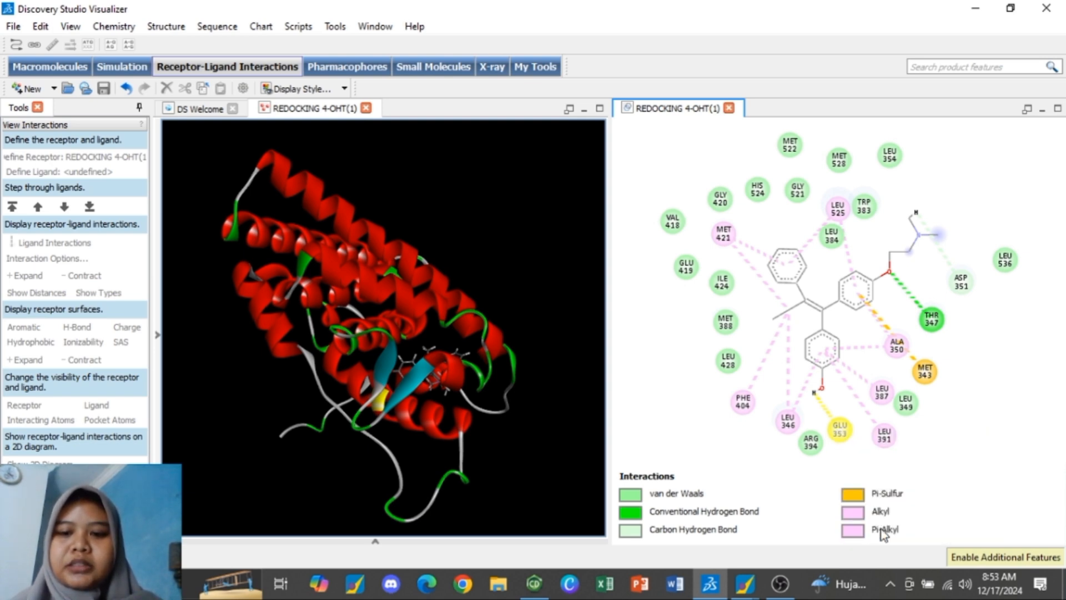
pyautogui.click(536, 171)
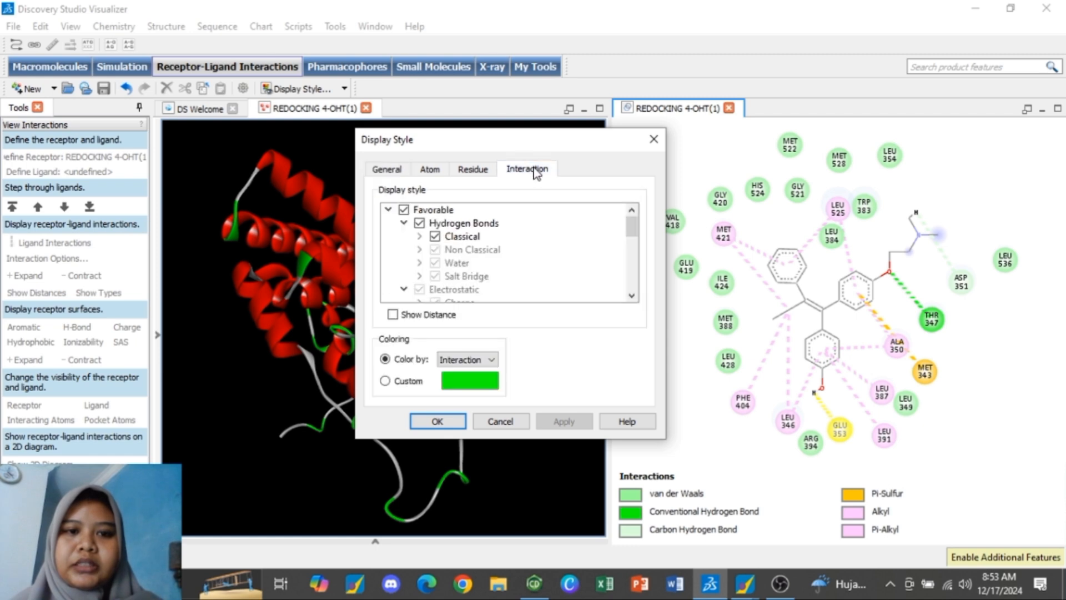
pyautogui.click(393, 315)
pyautogui.click(435, 422)
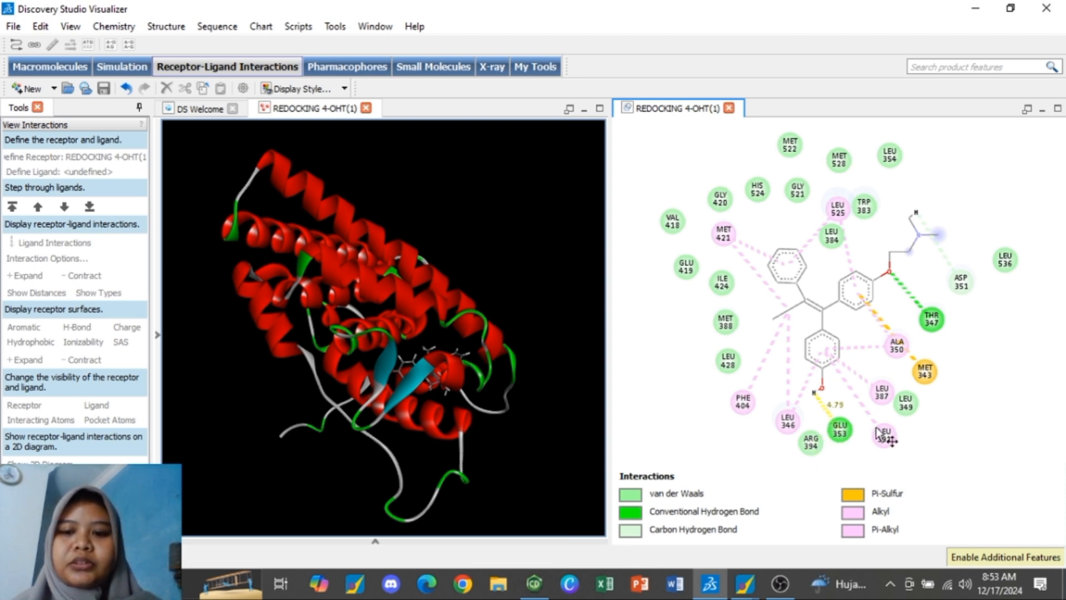
pyautogui.click(827, 395)
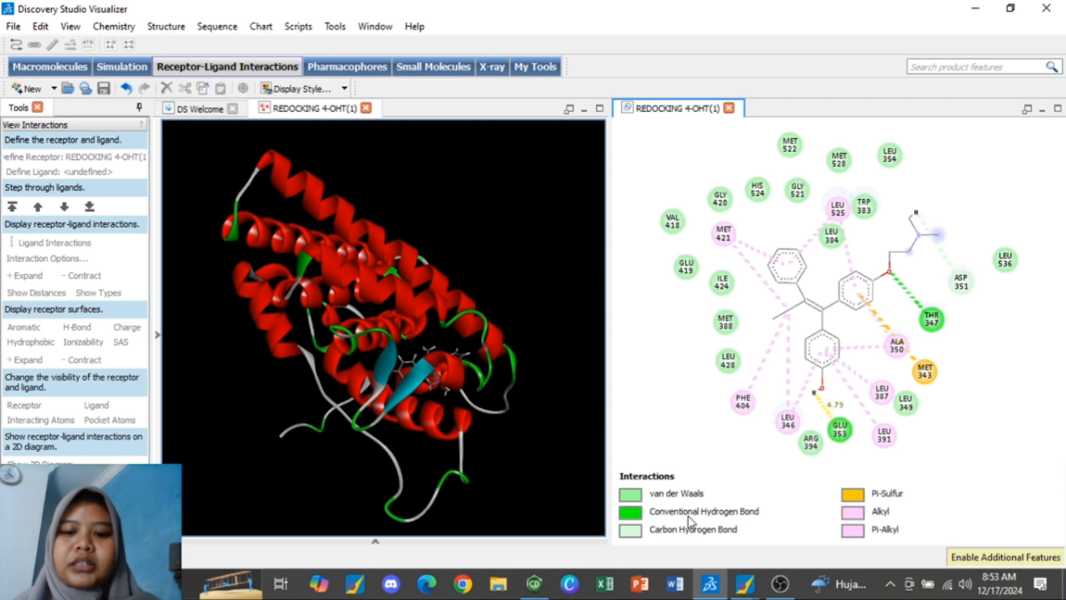
pyautogui.click(648, 332)
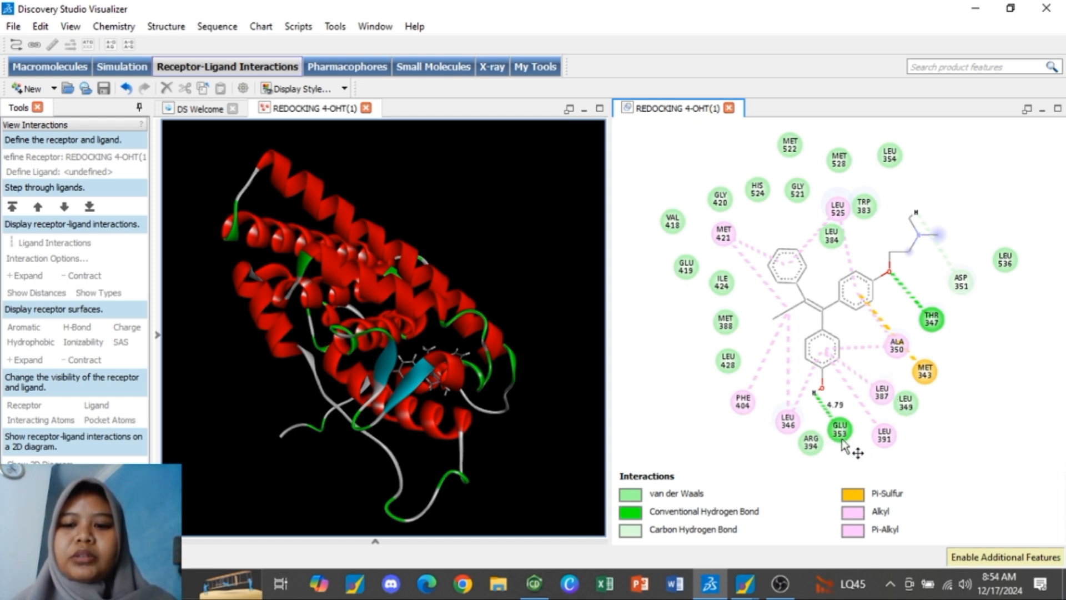
# Step: Show the distance of the hydrogen bond between THR 347 and the ligand in the 2D diagram
pyautogui.click(932, 321)
pyautogui.rightClick(931, 320)
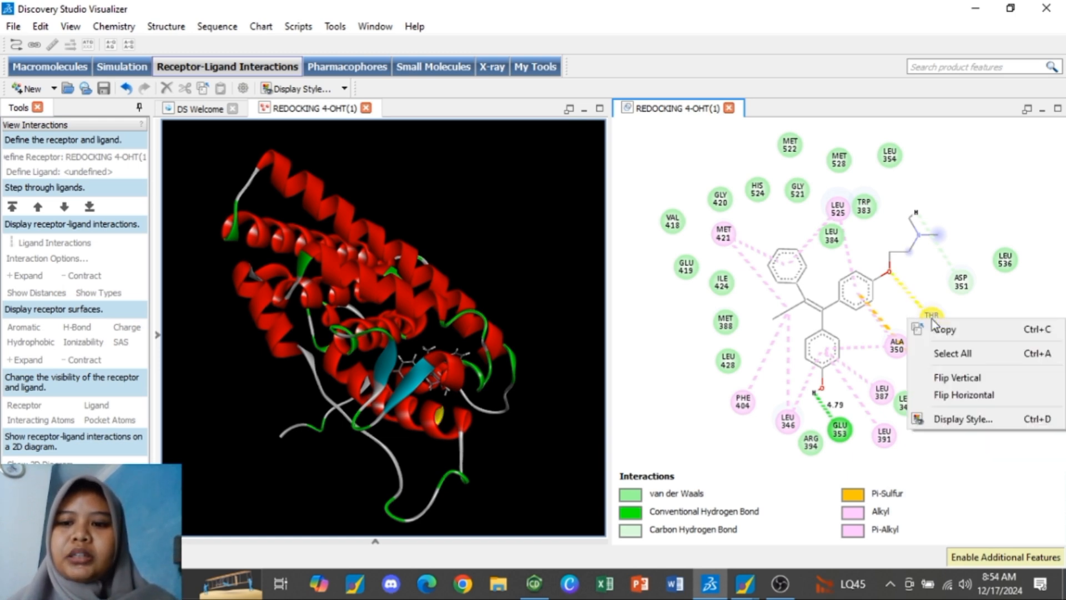
pyautogui.click(950, 421)
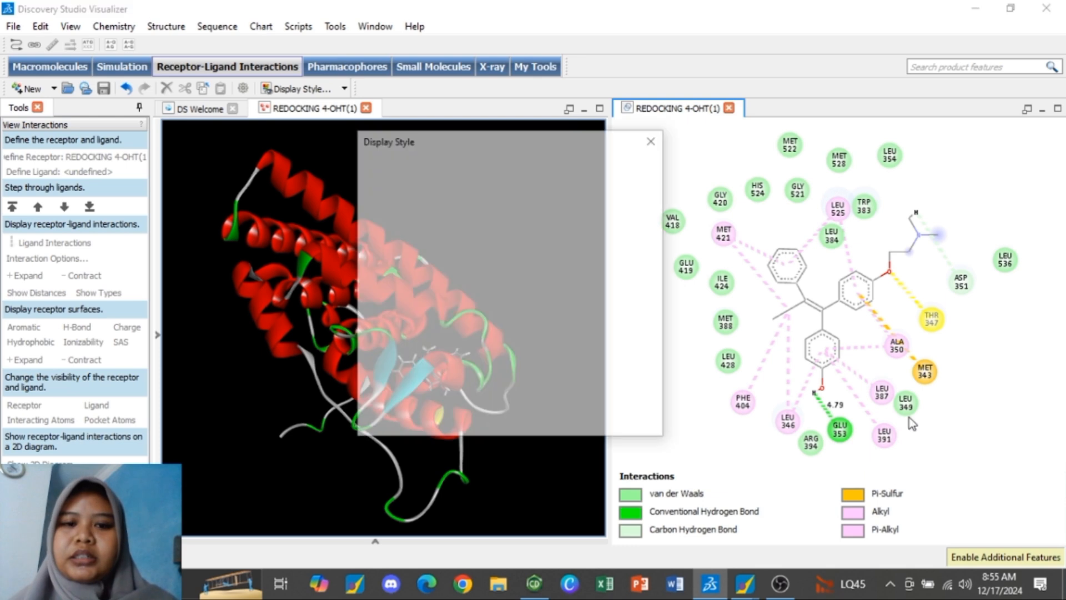
pyautogui.click(509, 173)
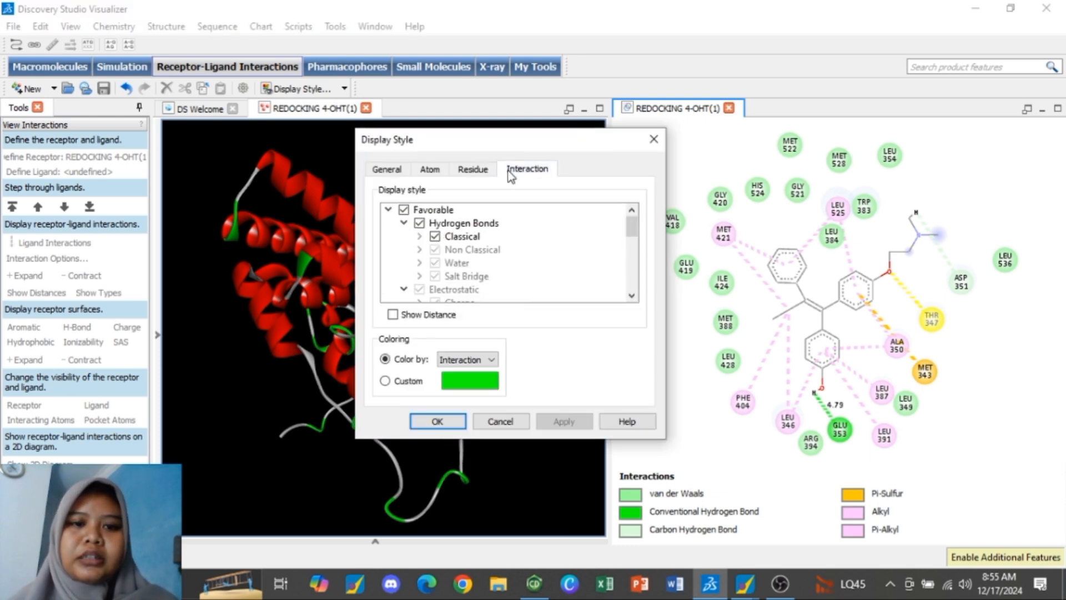
pyautogui.click(393, 314)
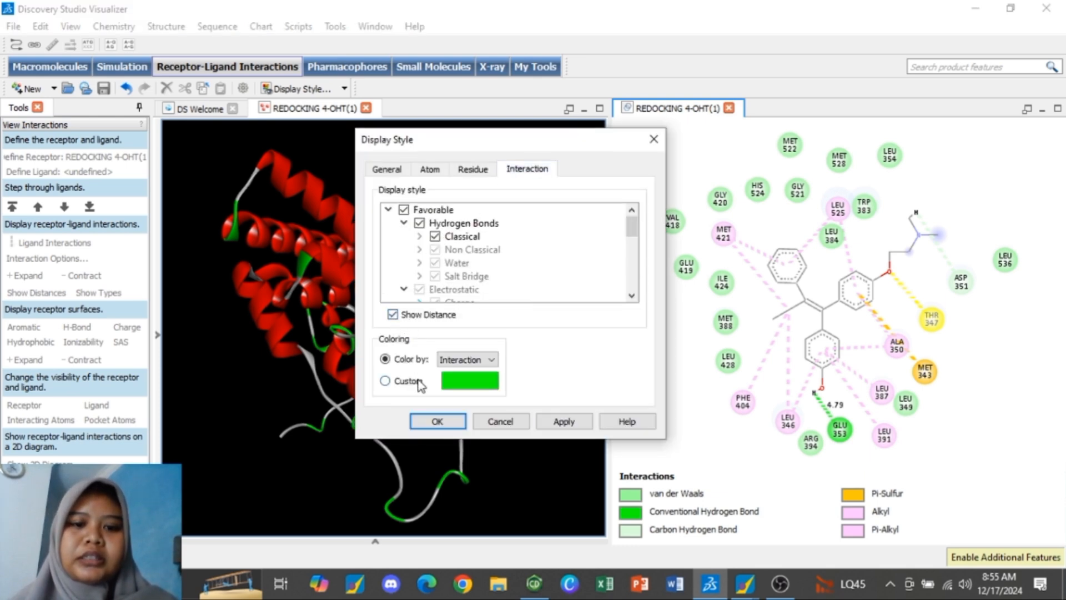
pyautogui.click(436, 422)
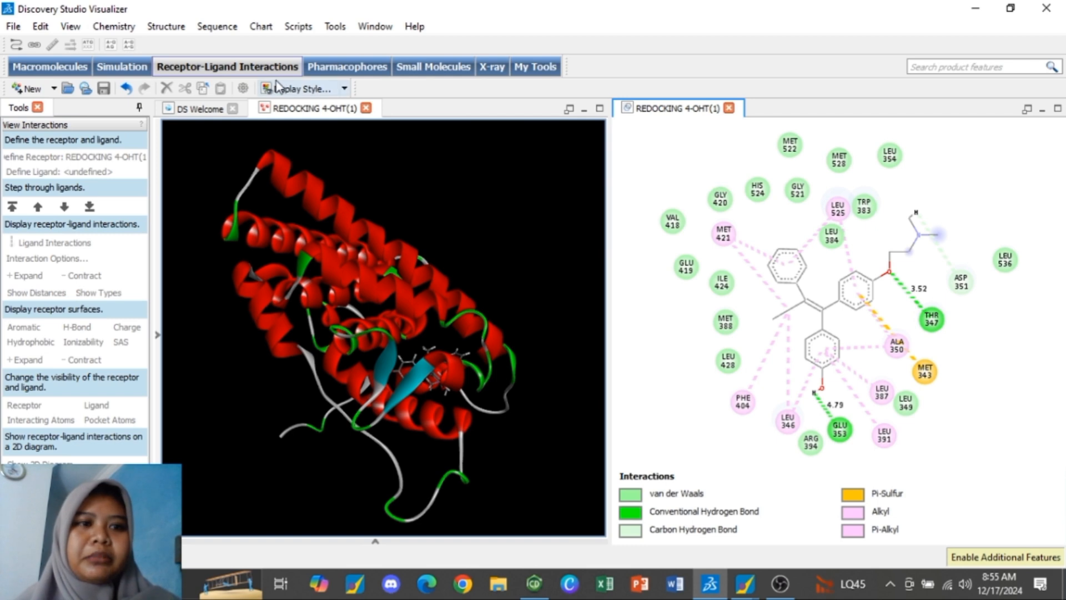
# Step: Save the 2D interaction diagram as the image REDOCKING 4-OHT(1).png in the DOCKING MEY folder, replacing the existing file
pyautogui.click(15, 29)
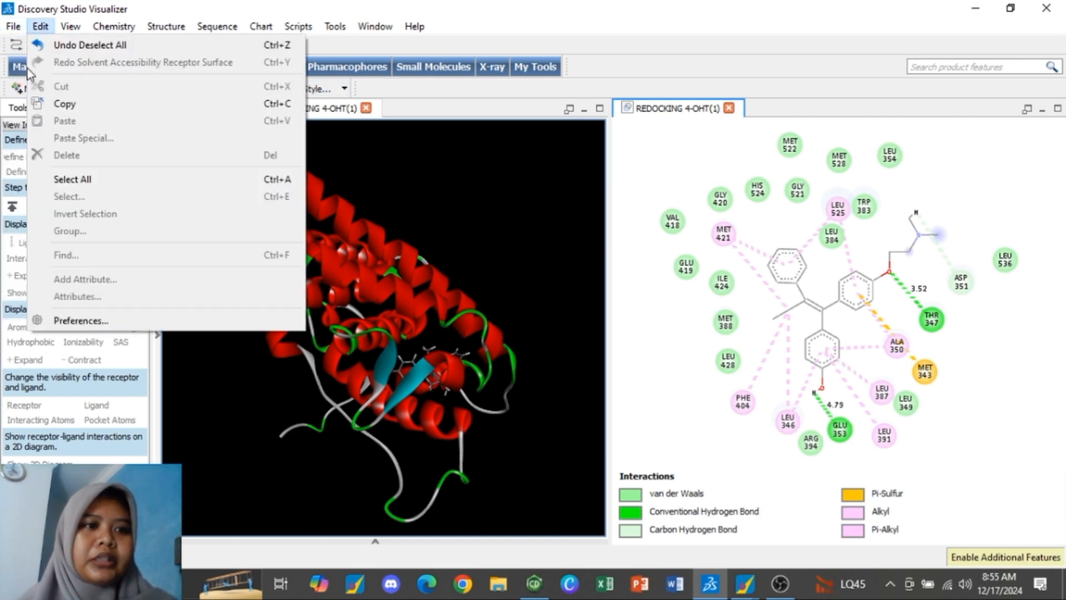
pyautogui.click(14, 28)
pyautogui.click(14, 27)
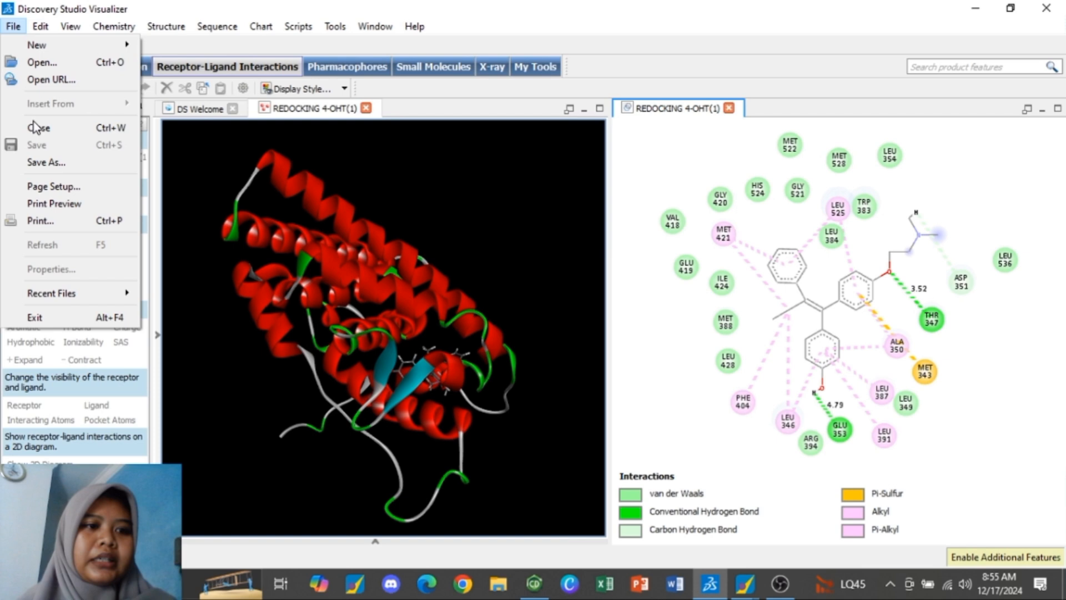
pyautogui.click(48, 162)
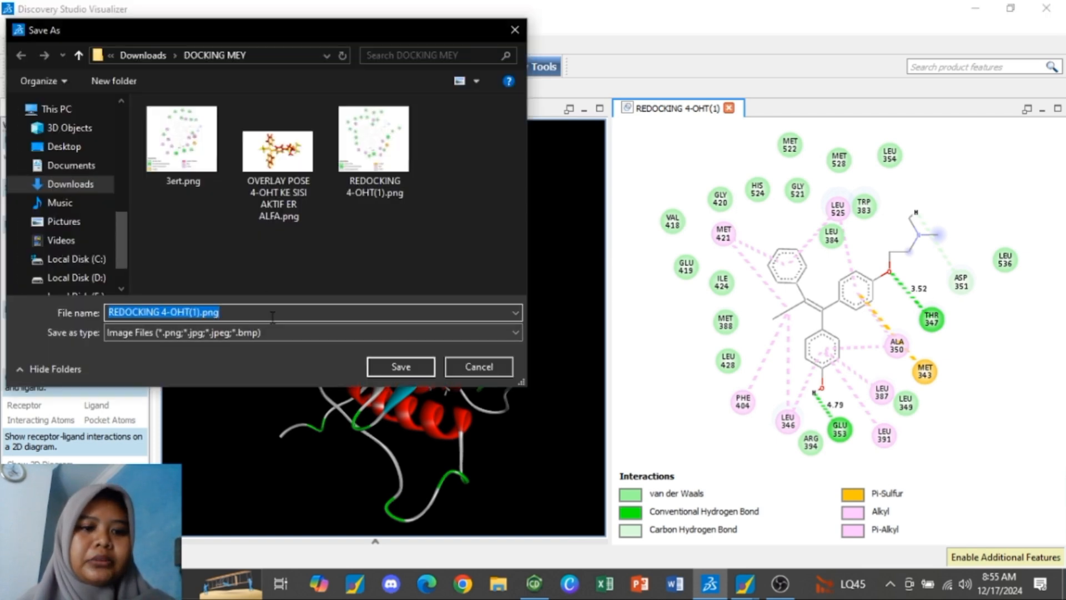
pyautogui.click(415, 367)
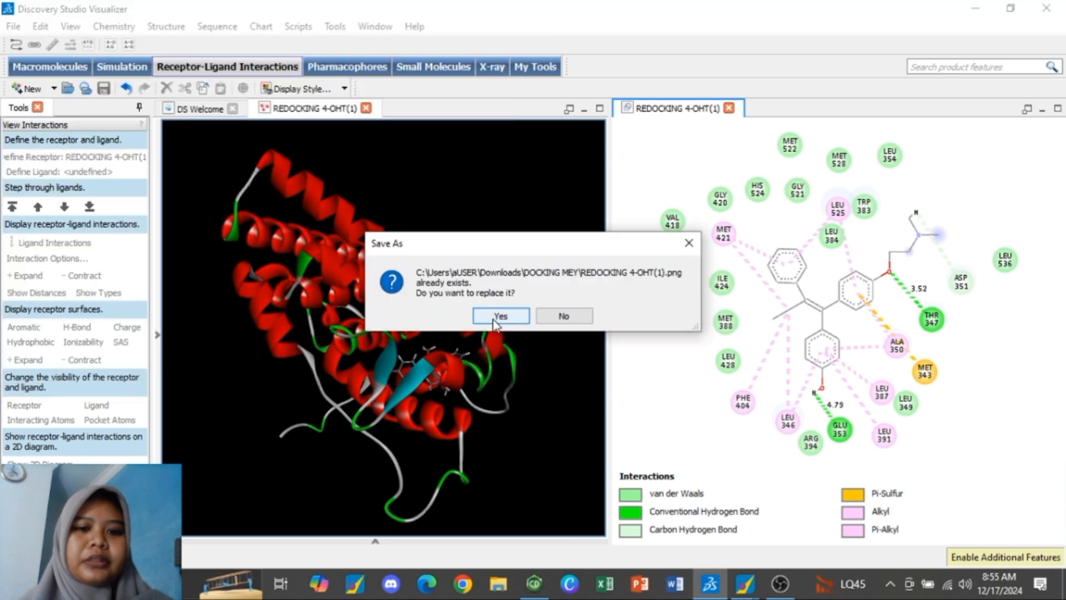
pyautogui.click(494, 320)
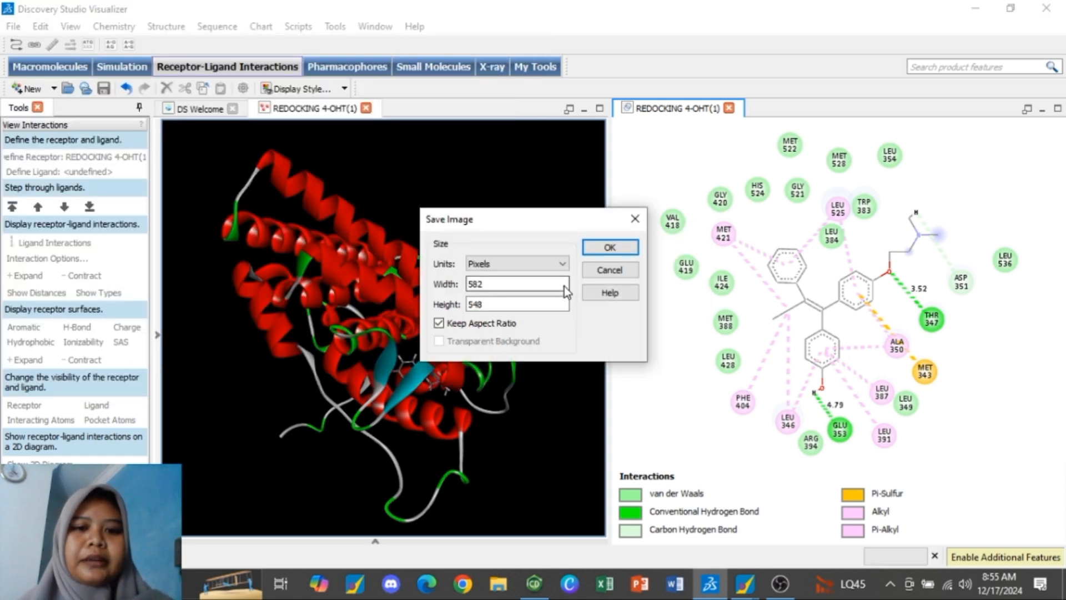
# Step: Set the diagram image's width to 2000 pixels with the aspect ratio kept, and export it
pyautogui.click(564, 285)
pyautogui.press('BackSpace')
pyautogui.press('BackSpace')
pyautogui.press('BackSpace')
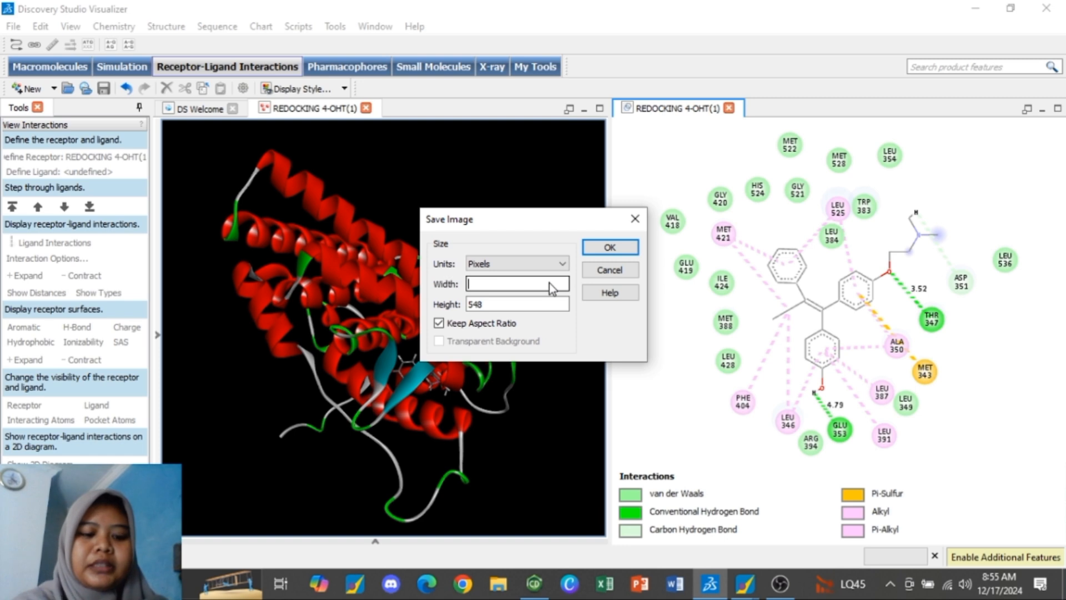
pyautogui.write('2000')
pyautogui.click(548, 307)
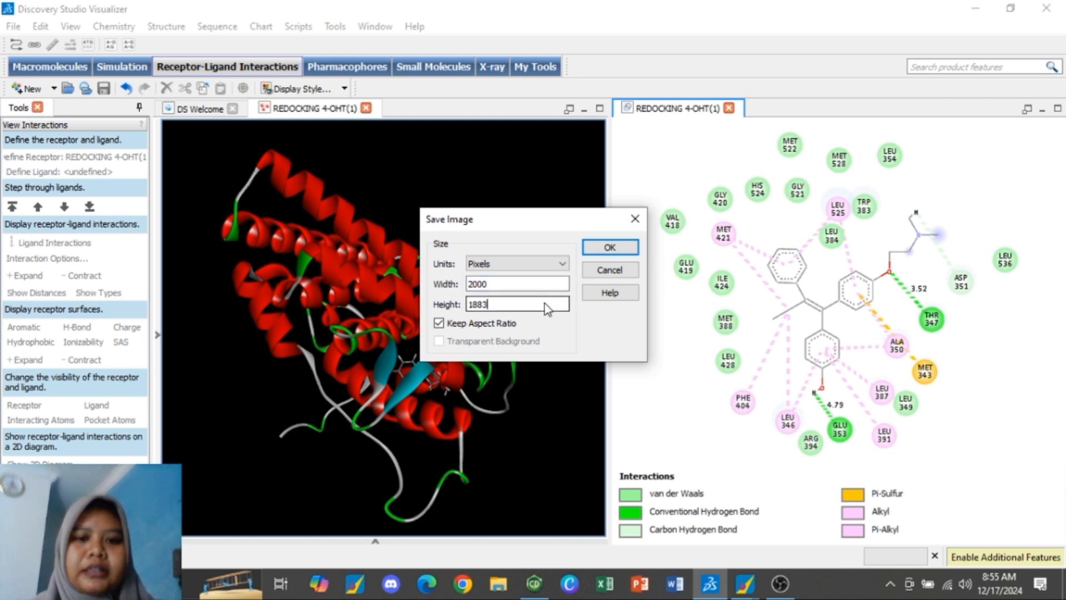
pyautogui.click(617, 249)
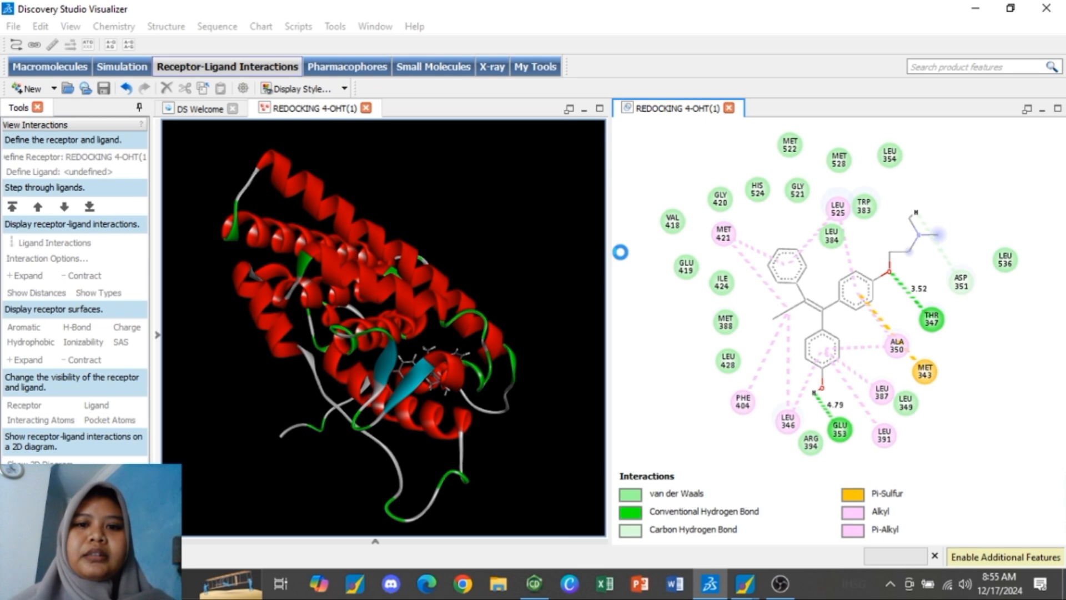